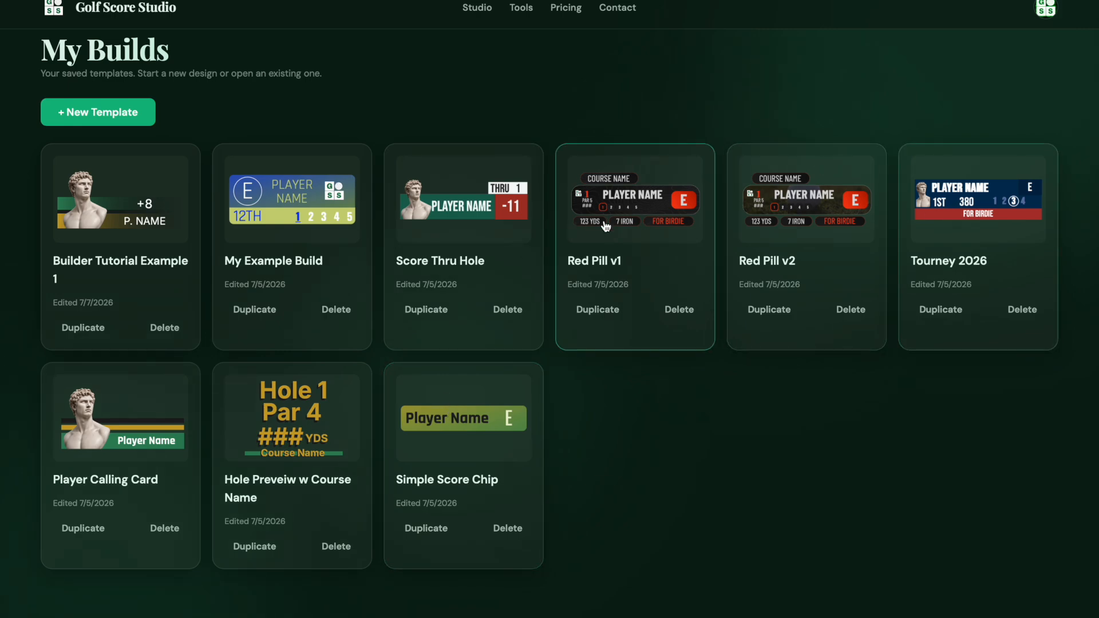
Open My Project in the Studio and show the custom builds among its selectable templates
{"action": "left_click", "coordinate": [481, 10]}
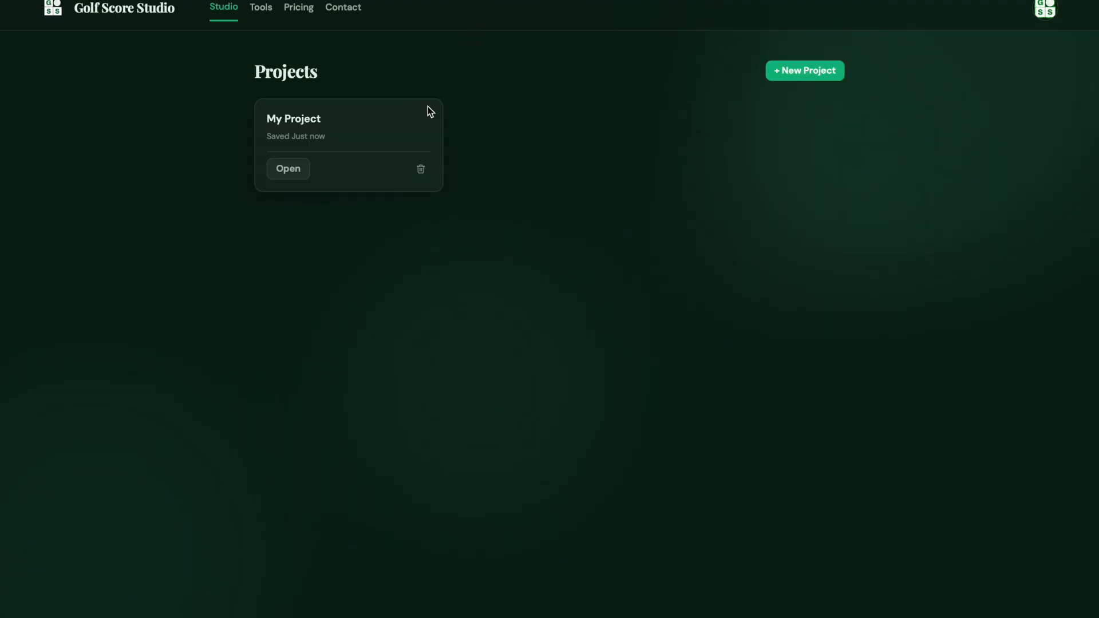
{"action": "left_click", "coordinate": [295, 170]}
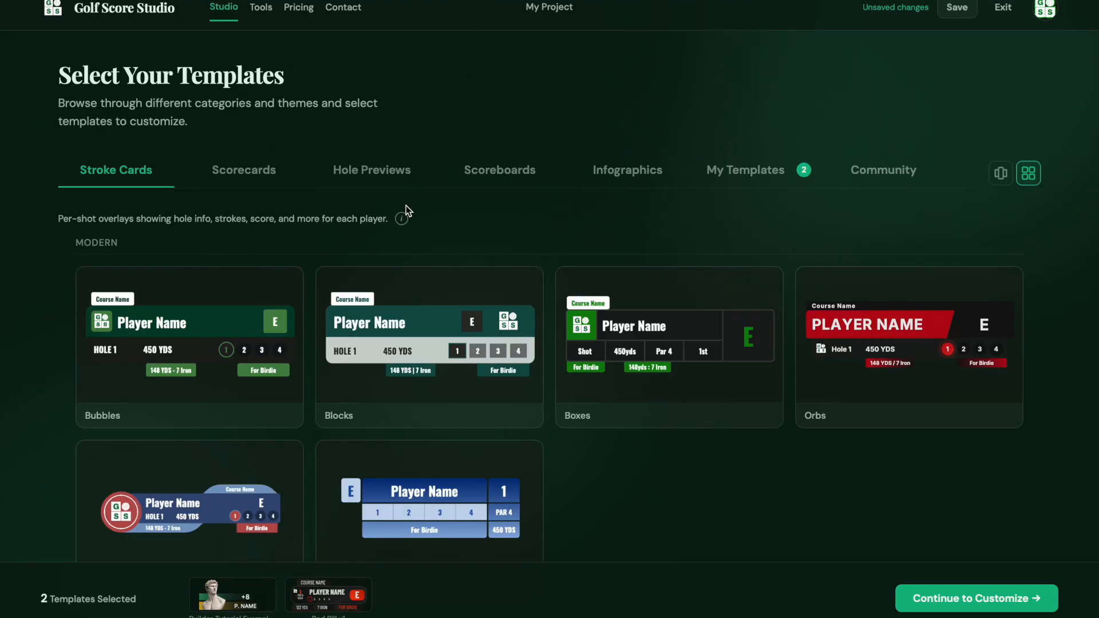
{"action": "left_click", "coordinate": [741, 174]}
{"action": "scroll", "coordinate": [552, 207], "scroll_direction": "down", "scroll_amount": 3}
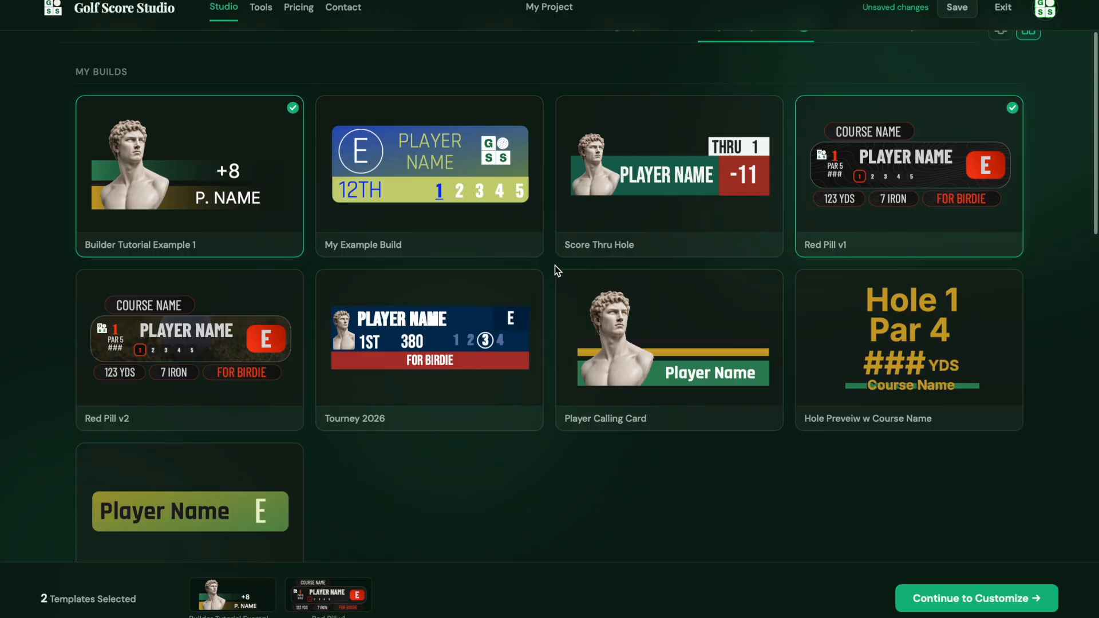
Continue to customization with Builder Tutorial Example 1 and Red Pill v1 selected, and generate the project's overlays
{"action": "left_click", "coordinate": [935, 599]}
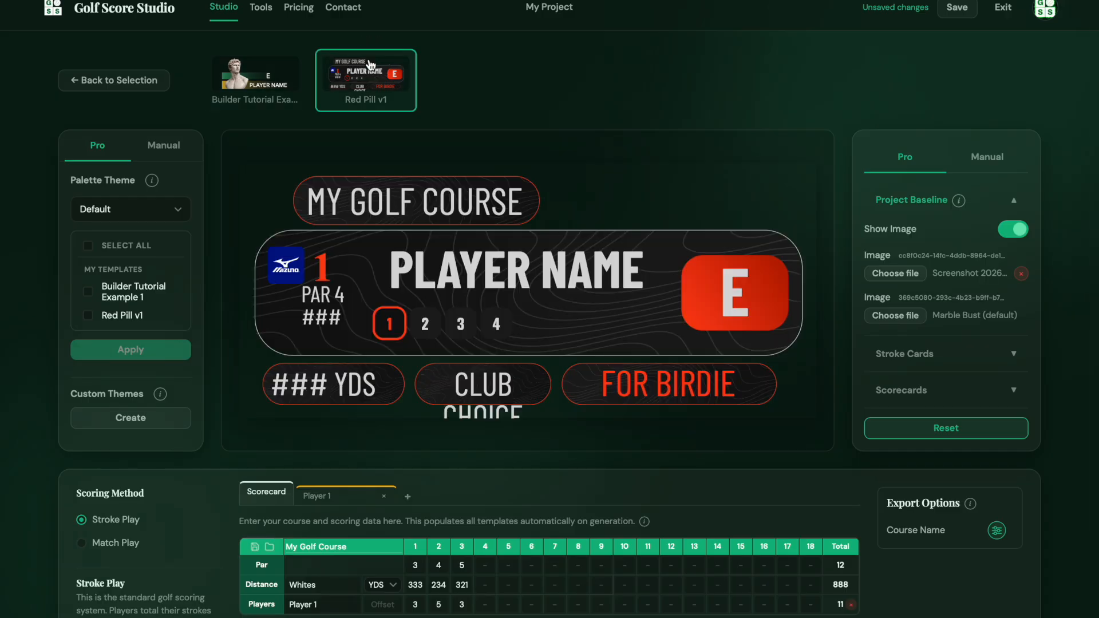
{"action": "scroll", "coordinate": [408, 580], "scroll_direction": "down", "scroll_amount": 1}
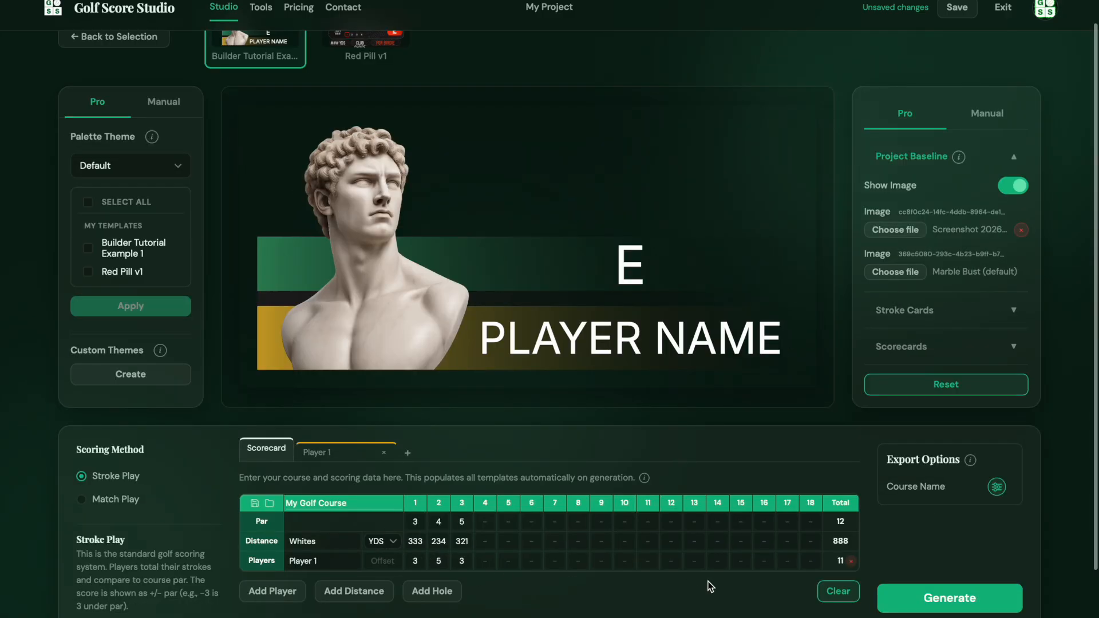
{"action": "left_click", "coordinate": [985, 606]}
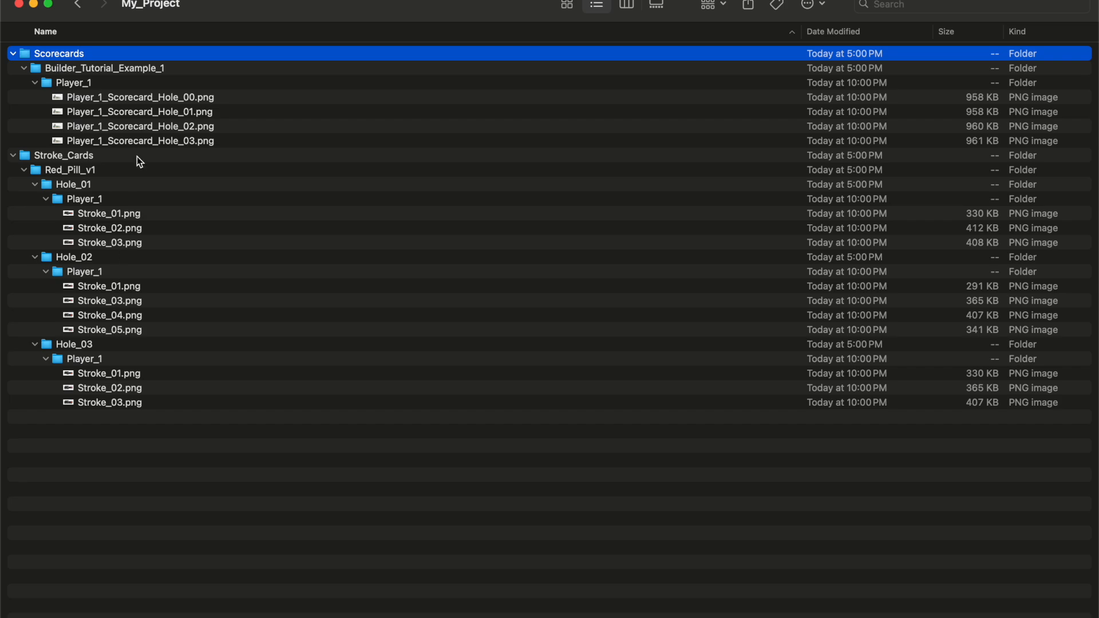
Preview the exported Player_1_Scorecard_Hole_03.png and the Hole_01 Stroke_01.png in the My_Project folder
{"action": "left_click", "coordinate": [141, 142]}
{"action": "key", "text": "space"}
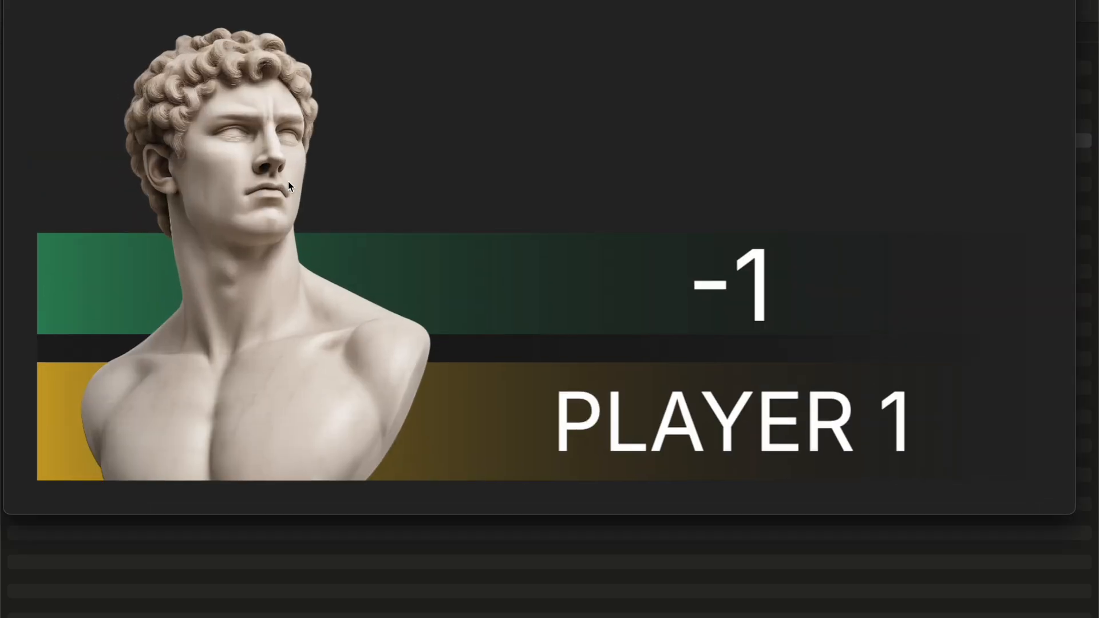
{"action": "left_click_drag", "start_coordinate": [375, 1], "coordinate": [382, 68]}
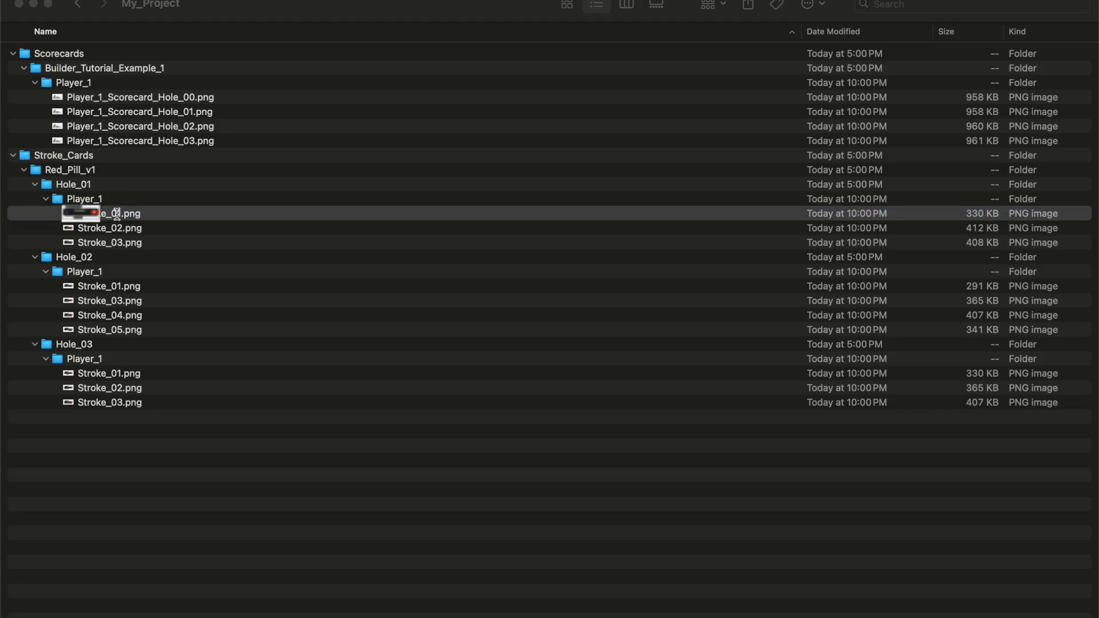
{"action": "key", "text": "space"}
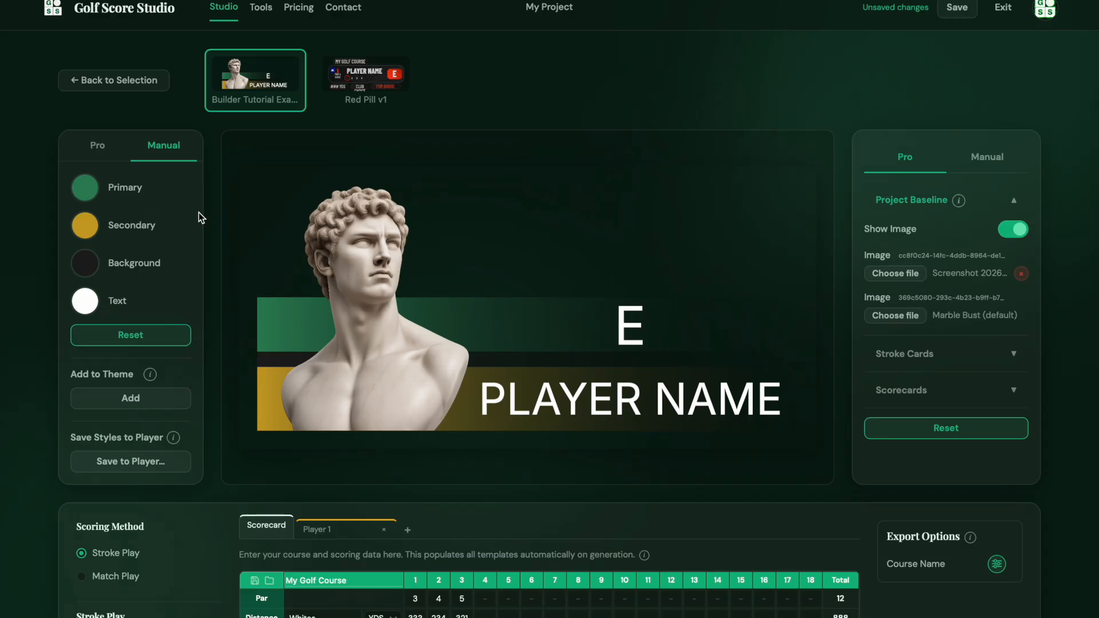
Recolour the Builder Tutorial Example 1 template with magenta as primary and white as secondary colour
{"action": "left_click", "coordinate": [85, 188]}
{"action": "left_click", "coordinate": [89, 220]}
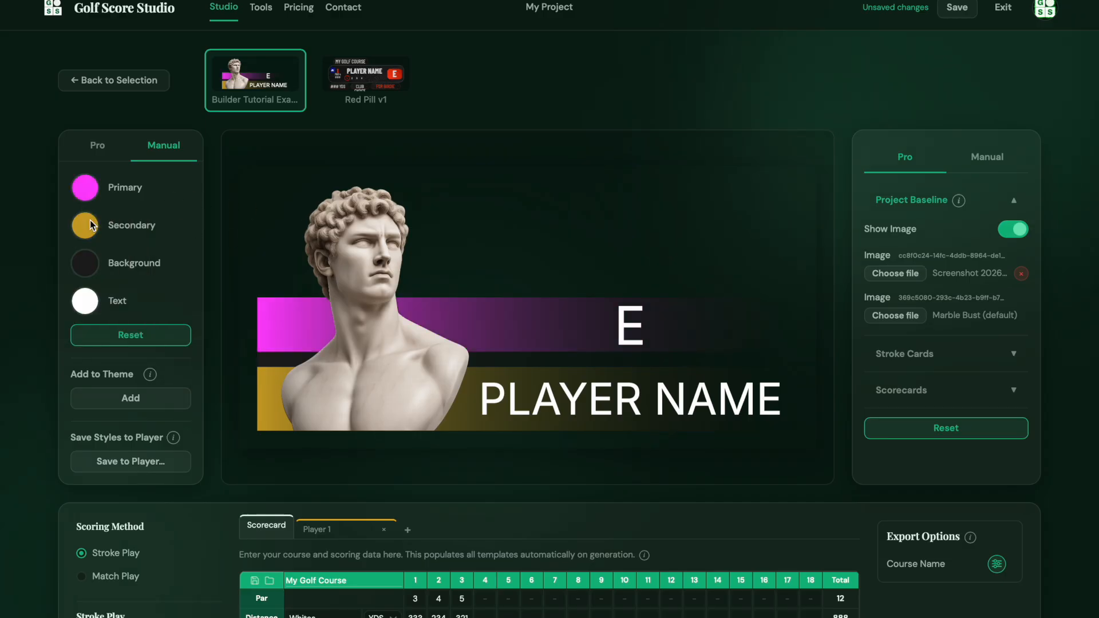
{"action": "left_click", "coordinate": [91, 240]}
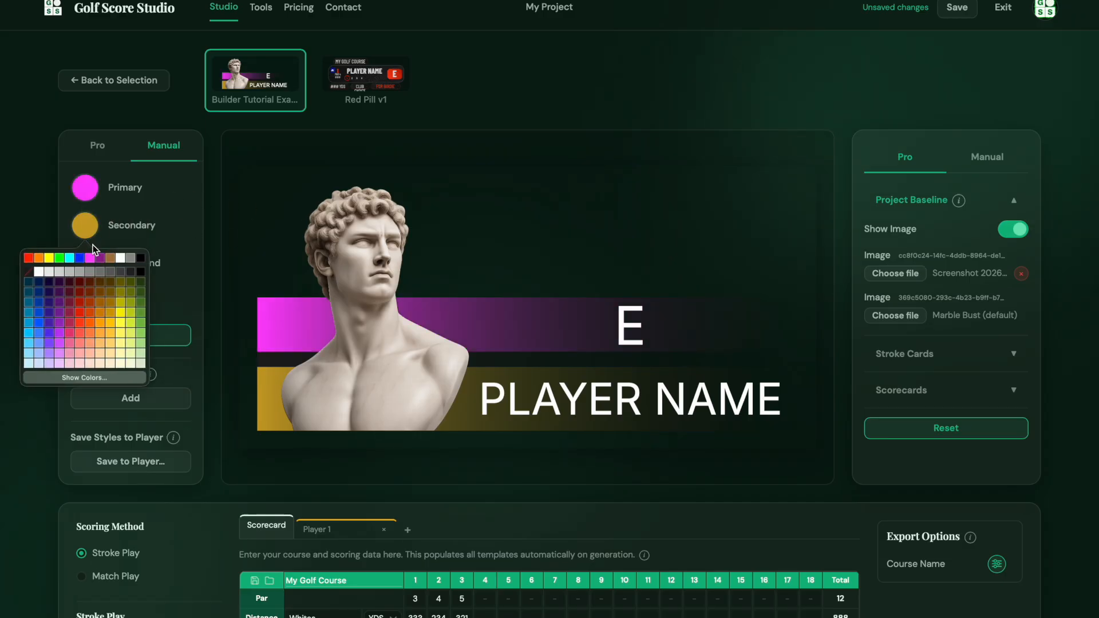
{"action": "left_click", "coordinate": [120, 258]}
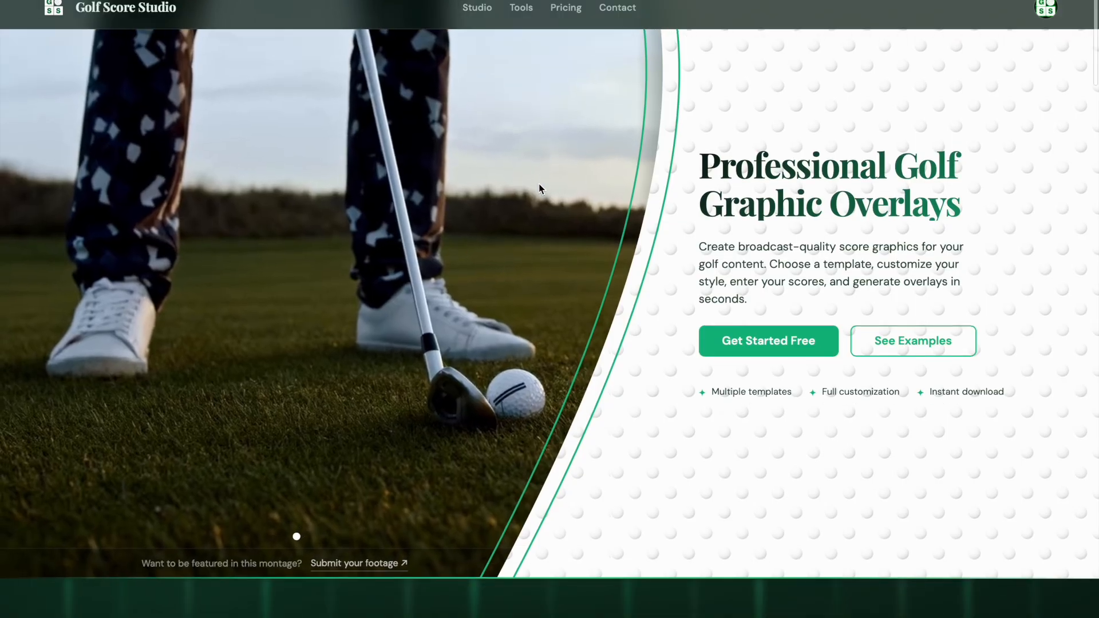
Look through the home page's Tools & Ecosystem and Template Builder sections
{"action": "scroll", "coordinate": [539, 184], "scroll_direction": "down", "scroll_amount": 10}
{"action": "scroll", "coordinate": [538, 184], "scroll_direction": "down", "scroll_amount": 20}
{"action": "scroll", "coordinate": [538, 184], "scroll_direction": "up", "scroll_amount": 4}
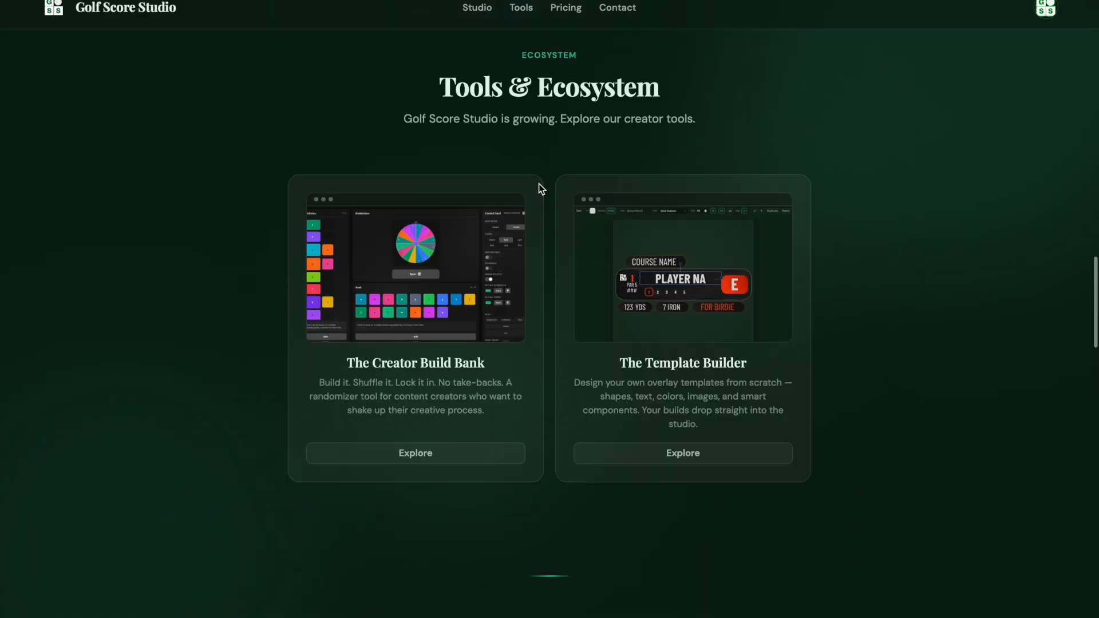
{"action": "scroll", "coordinate": [539, 184], "scroll_direction": "up", "scroll_amount": 1}
{"action": "scroll", "coordinate": [561, 344], "scroll_direction": "down", "scroll_amount": 1}
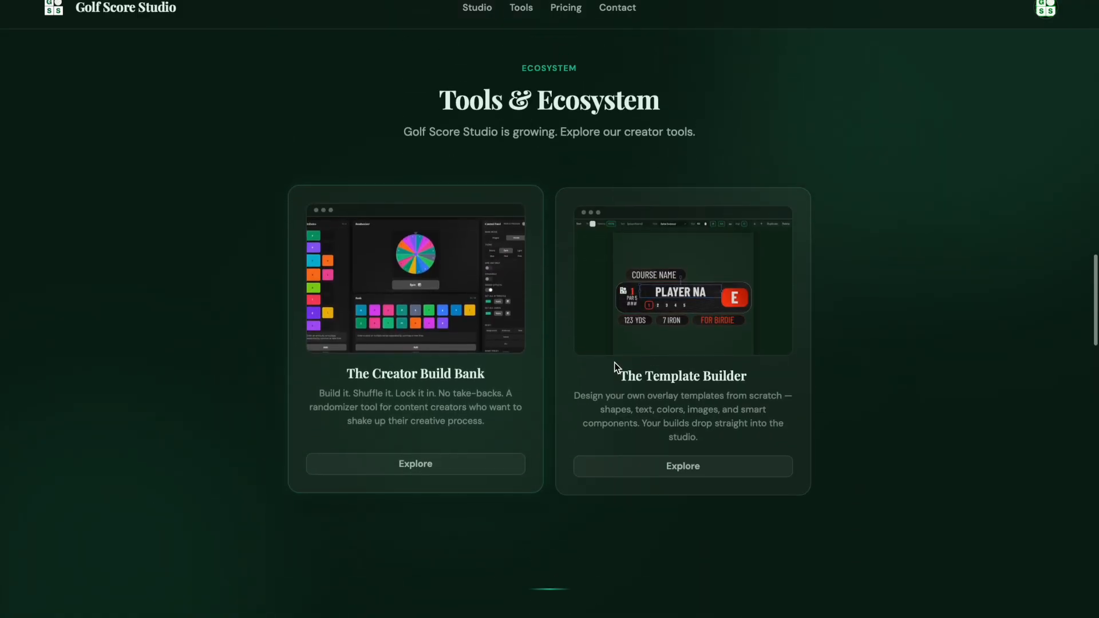
{"action": "scroll", "coordinate": [576, 371], "scroll_direction": "down", "scroll_amount": 9}
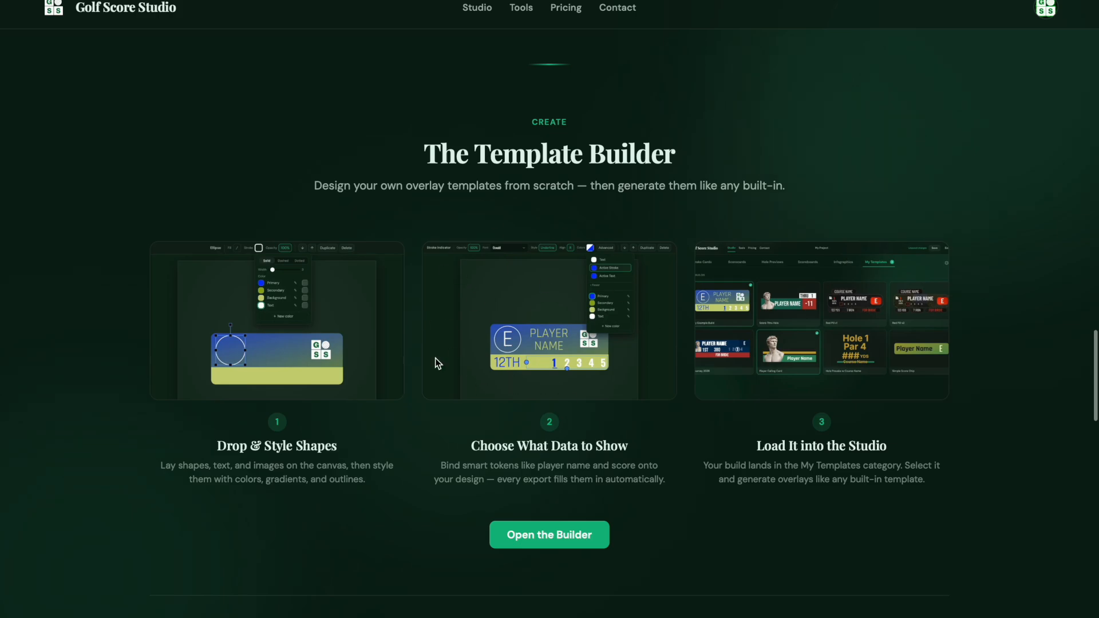
{"action": "scroll", "coordinate": [525, 139], "scroll_direction": "up", "scroll_amount": 15}
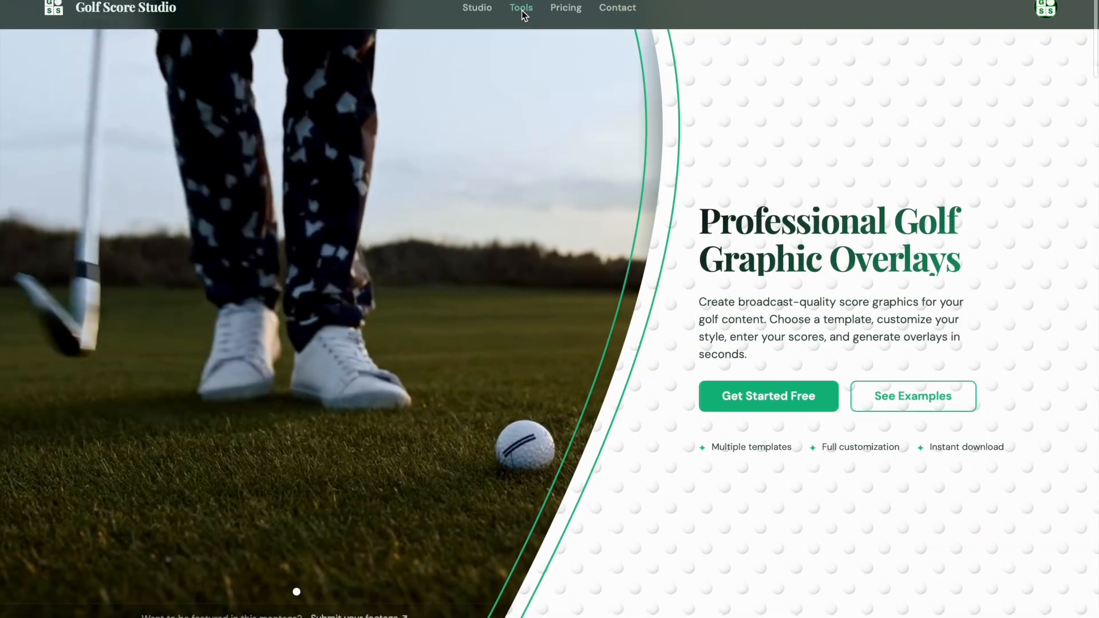
Go to the Template Builder among the creator tools and open the saved build Builder Tutorial Example 1
{"action": "left_click", "coordinate": [522, 11]}
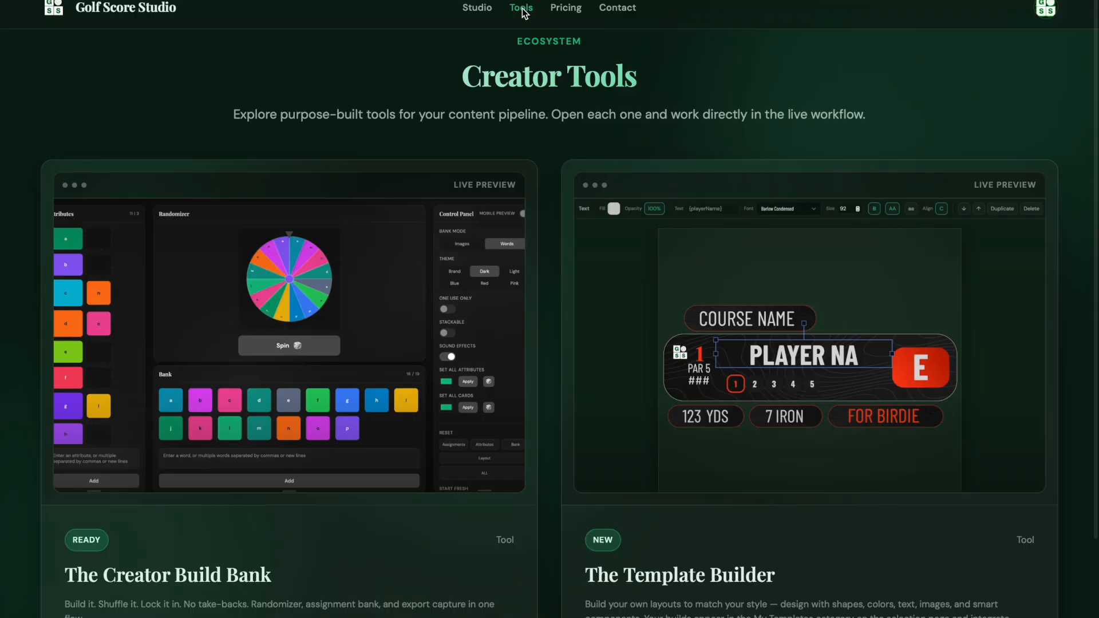
{"action": "scroll", "coordinate": [554, 286], "scroll_direction": "down", "scroll_amount": 2}
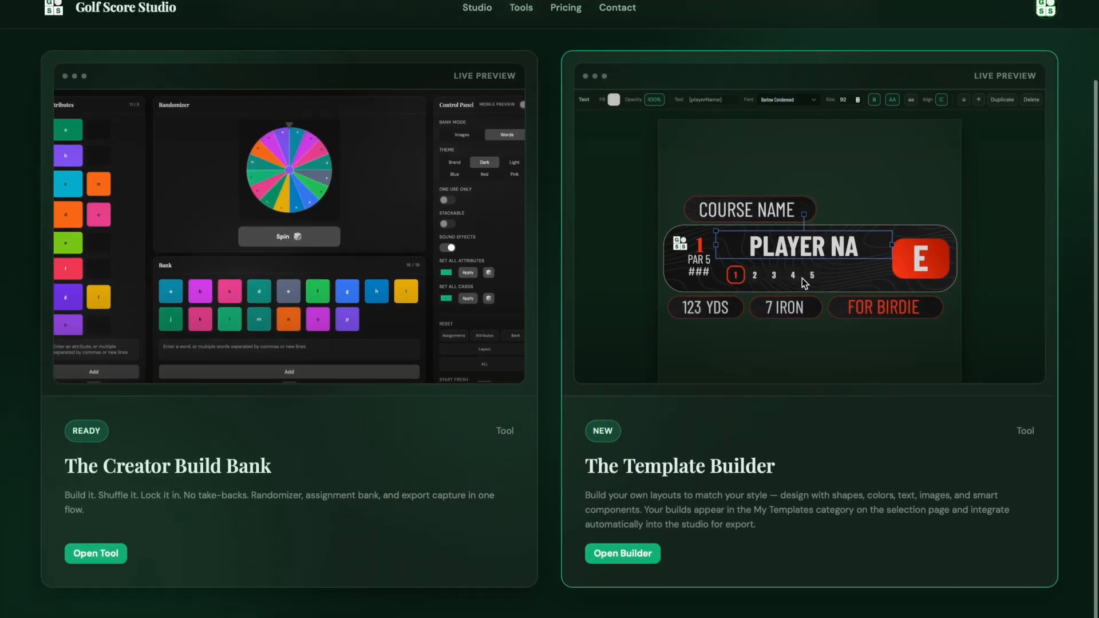
{"action": "left_click", "coordinate": [629, 554]}
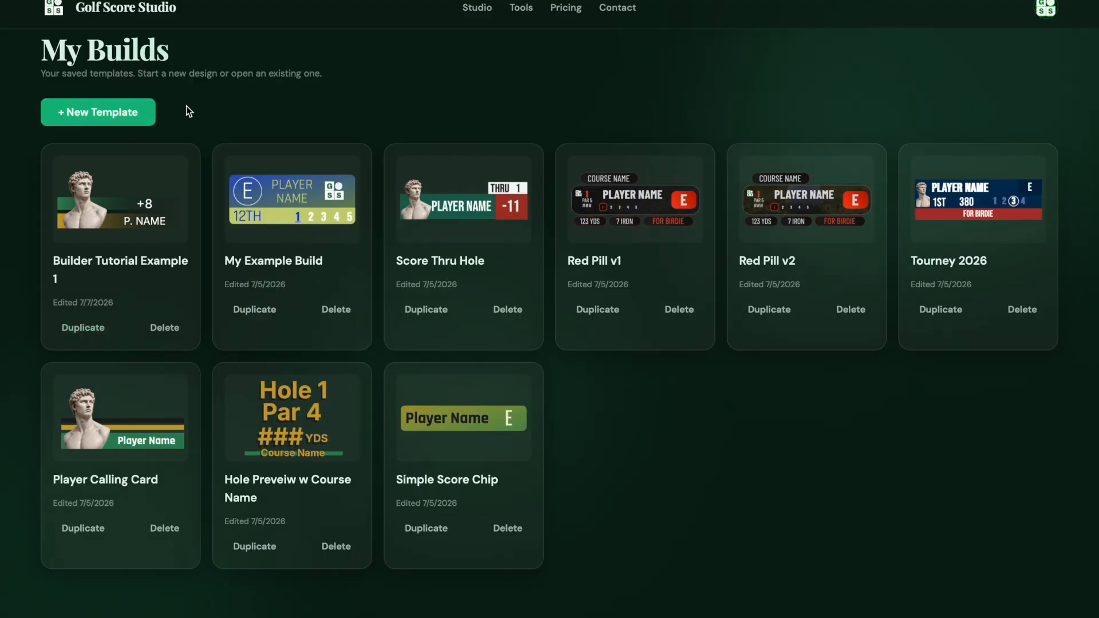
{"action": "left_click", "coordinate": [138, 220]}
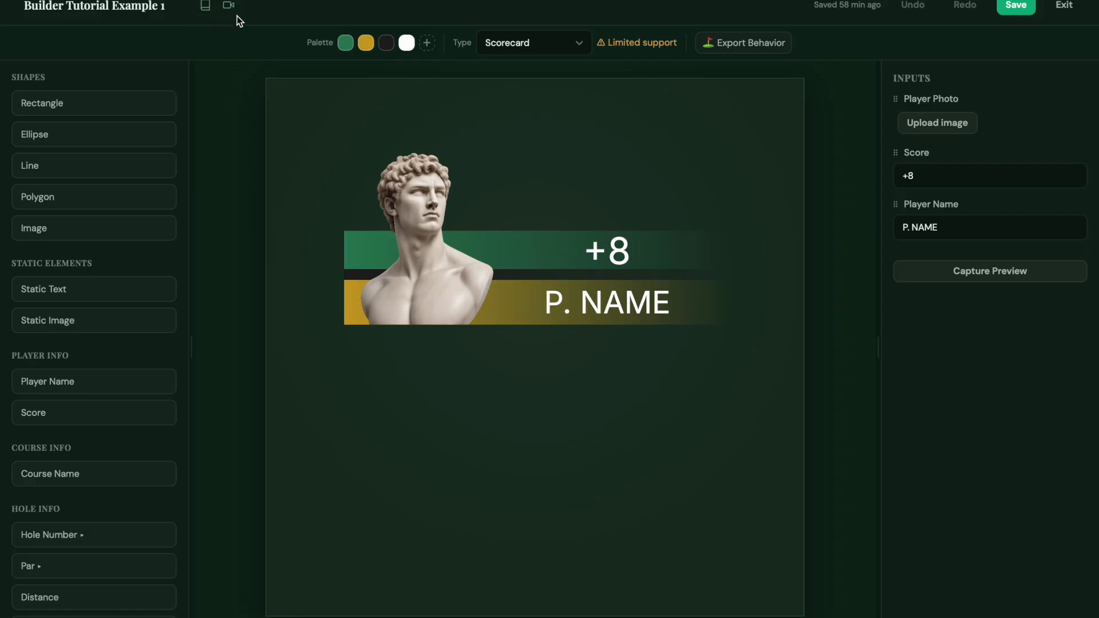
View the builder's keyboard controls and widen the element list so it shows two columns
{"action": "left_click", "coordinate": [206, 12]}
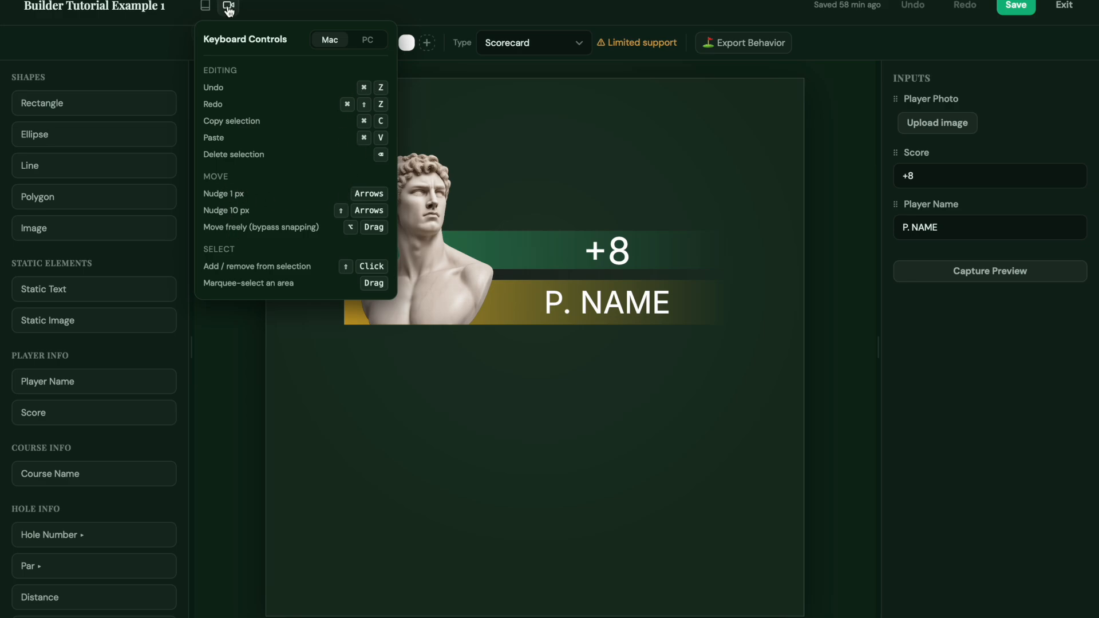
{"action": "left_click", "coordinate": [268, 6]}
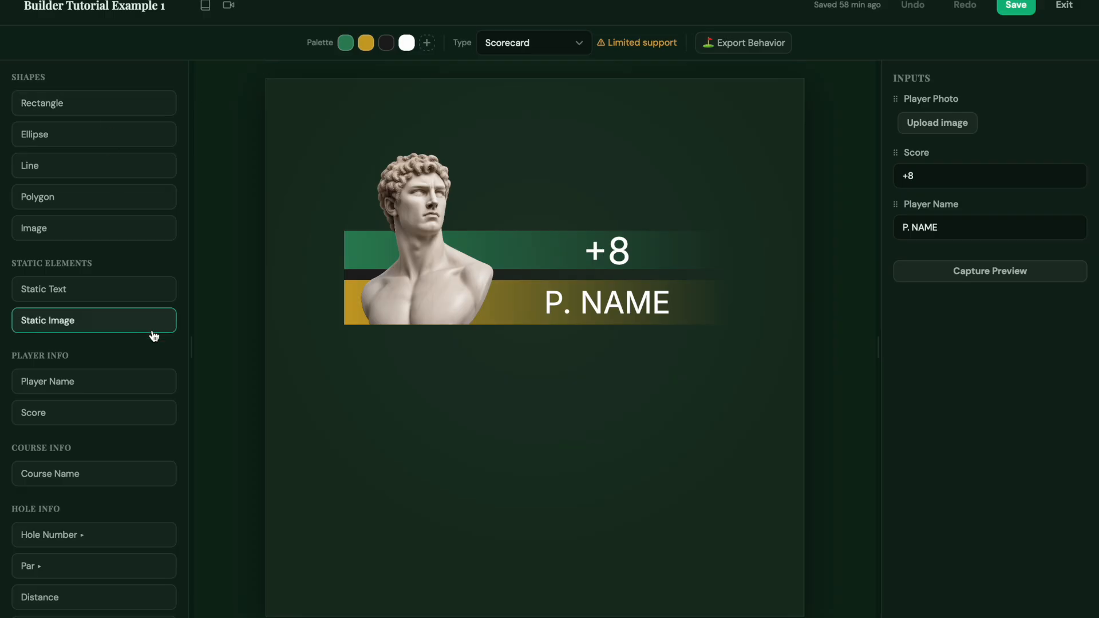
{"action": "left_click_drag", "start_coordinate": [191, 345], "coordinate": [264, 348]}
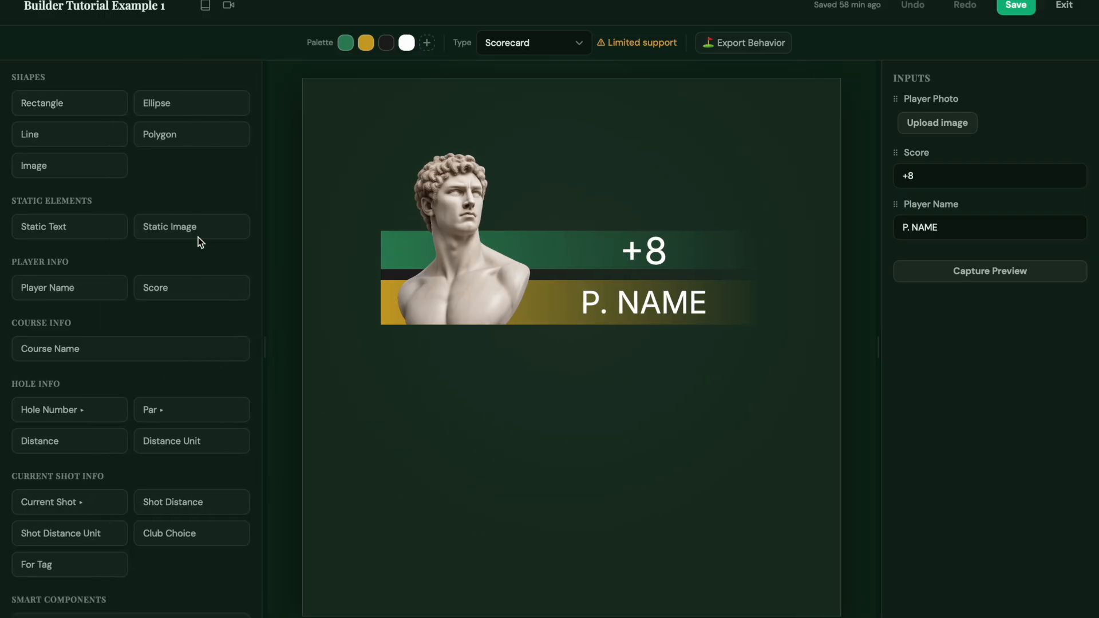
Try adding a second Player Name text just below the scorecard graphic and remove it again
{"action": "left_click", "coordinate": [80, 292]}
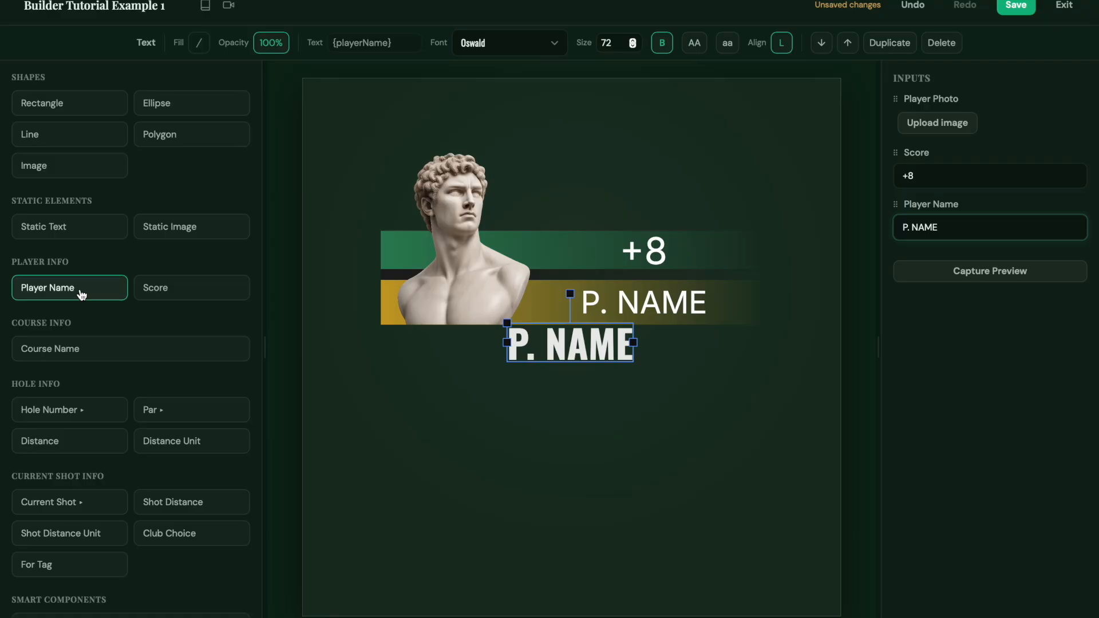
{"action": "left_click_drag", "start_coordinate": [563, 360], "coordinate": [567, 384]}
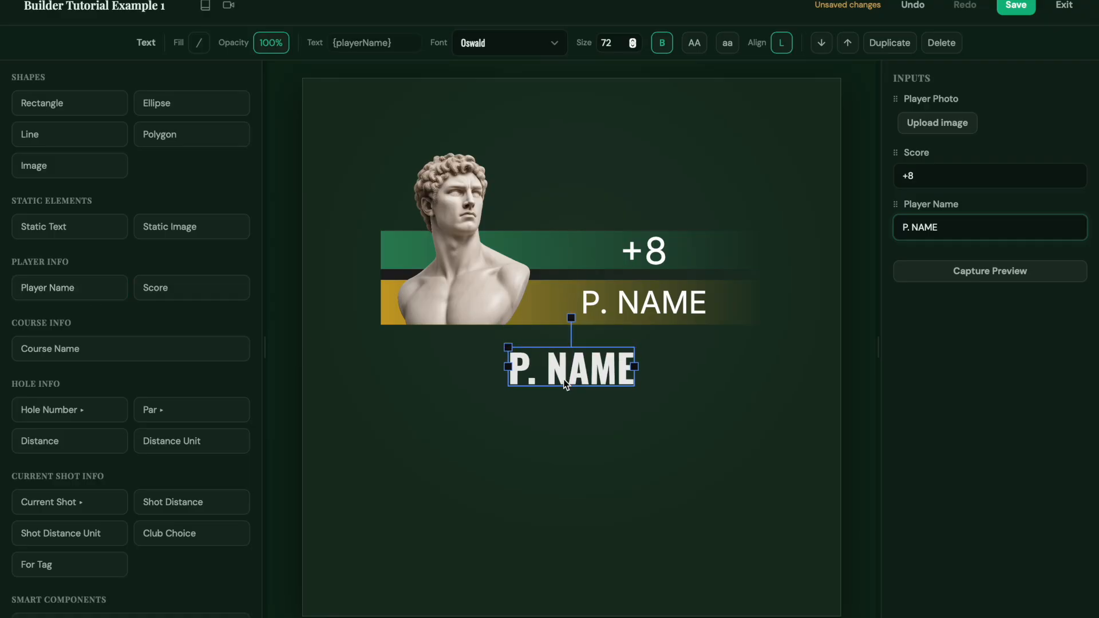
{"action": "key", "text": "Delete"}
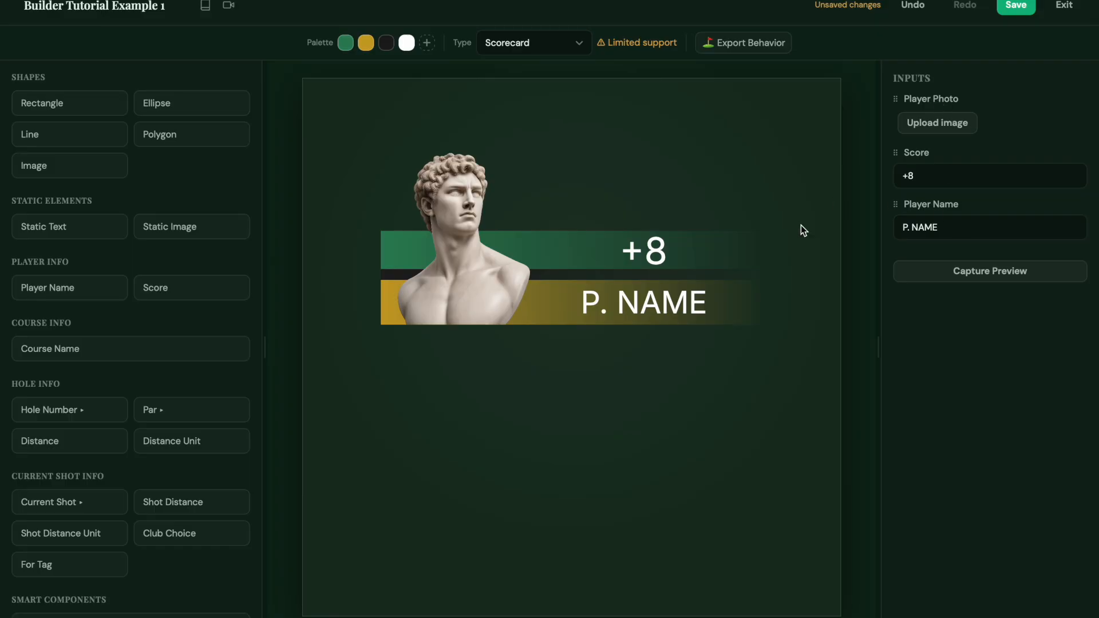
Inspect the Score and Player Name elements on the canvas together with their matching inputs
{"action": "left_click", "coordinate": [667, 253]}
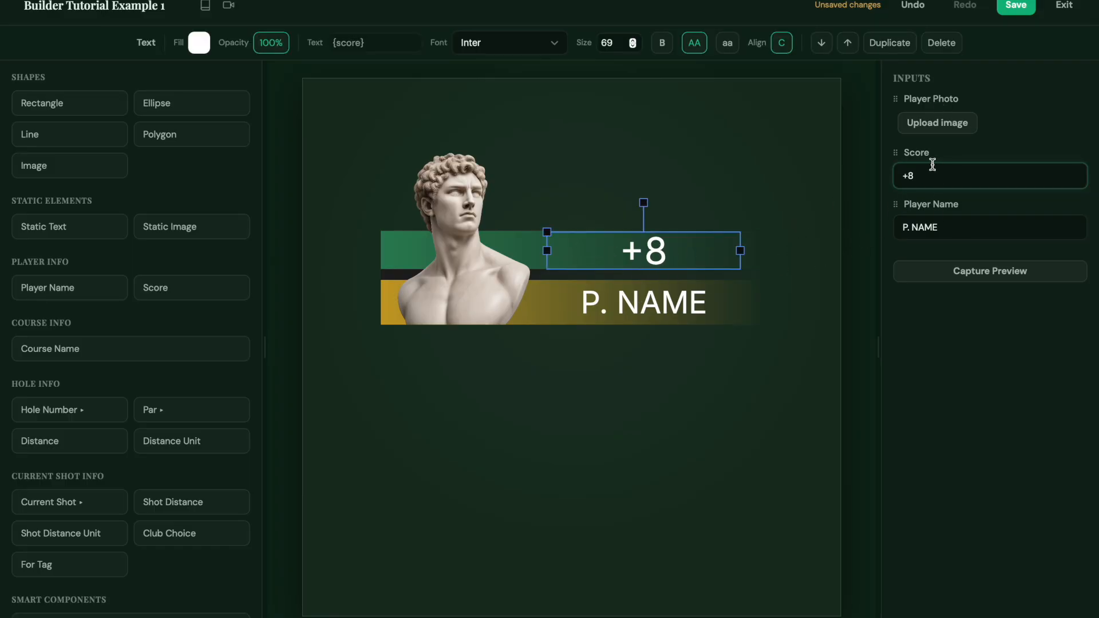
{"action": "left_click", "coordinate": [692, 312]}
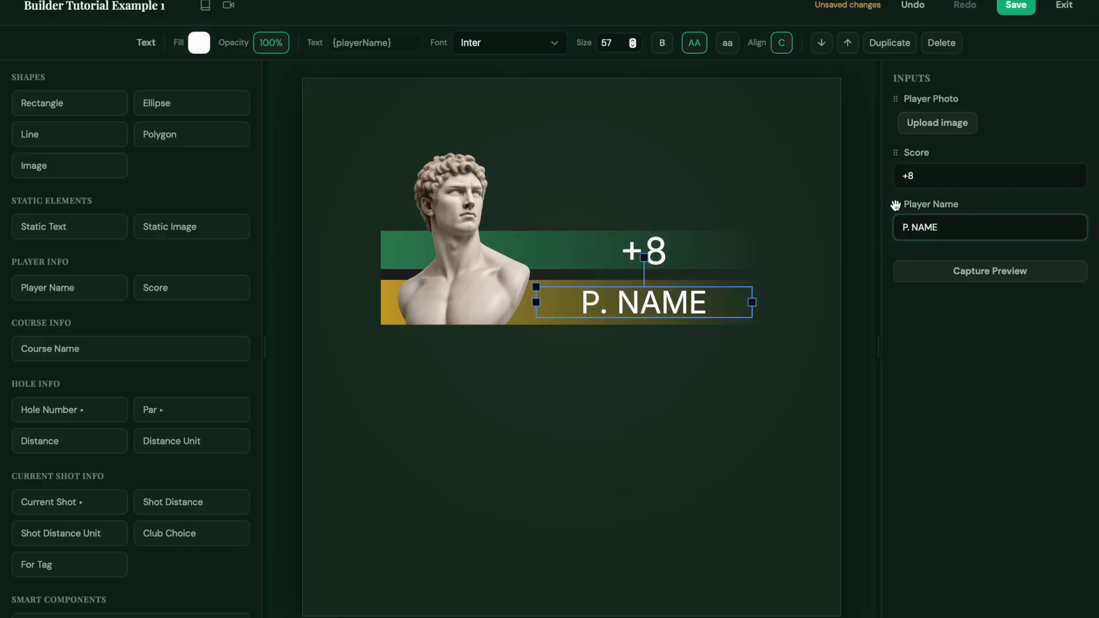
{"action": "left_click", "coordinate": [991, 333]}
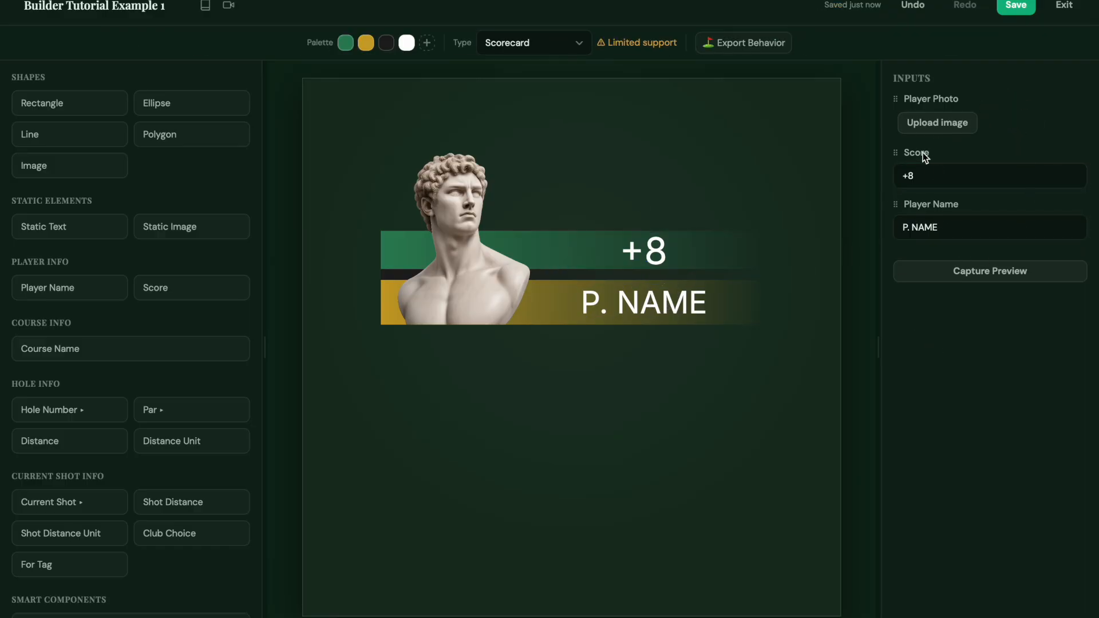
Capture the template's preview with the current sample values and inspect the Player Photo image element
{"action": "left_click", "coordinate": [996, 277]}
{"action": "left_click", "coordinate": [460, 242]}
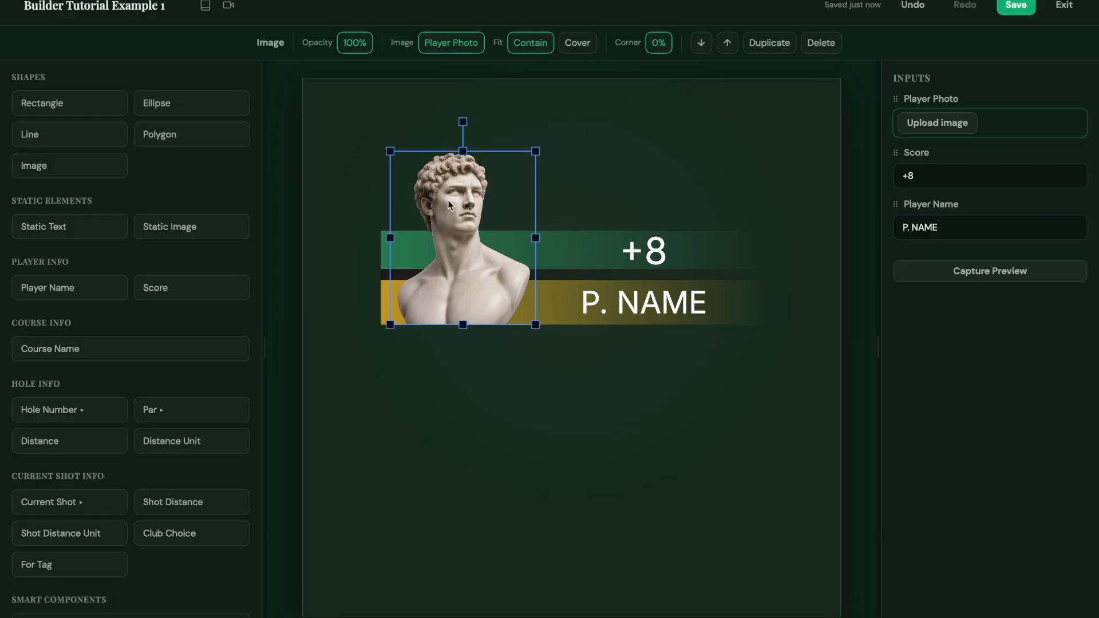
{"action": "left_click", "coordinate": [586, 151]}
Review the template type options, keeping Scorecard, and examine the template's Export Behavior details
{"action": "left_click", "coordinate": [549, 45]}
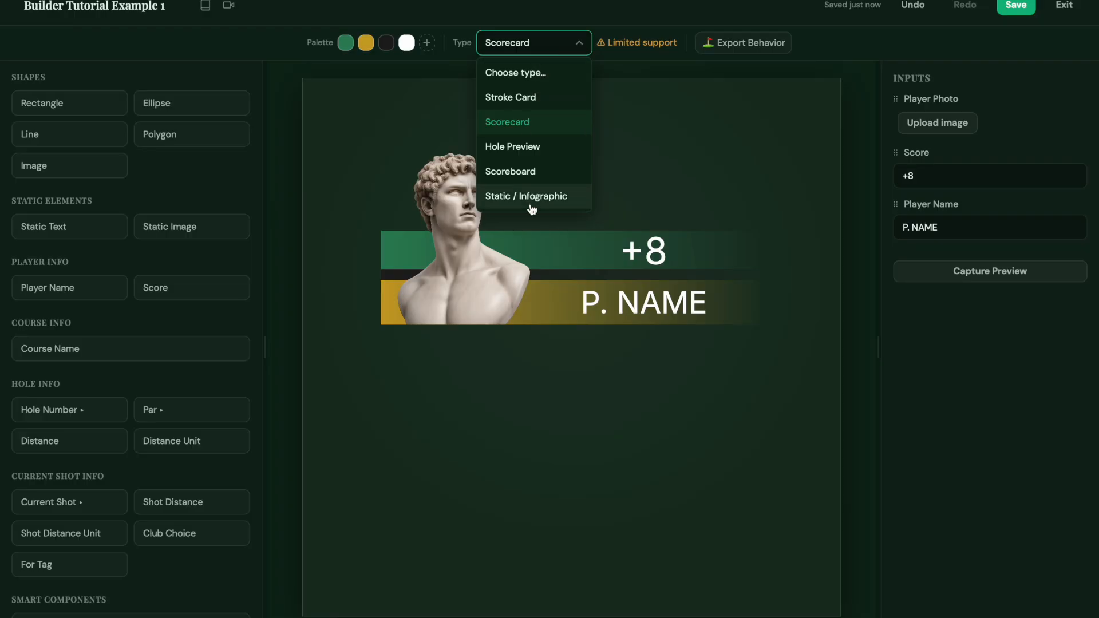
{"action": "left_click", "coordinate": [544, 123]}
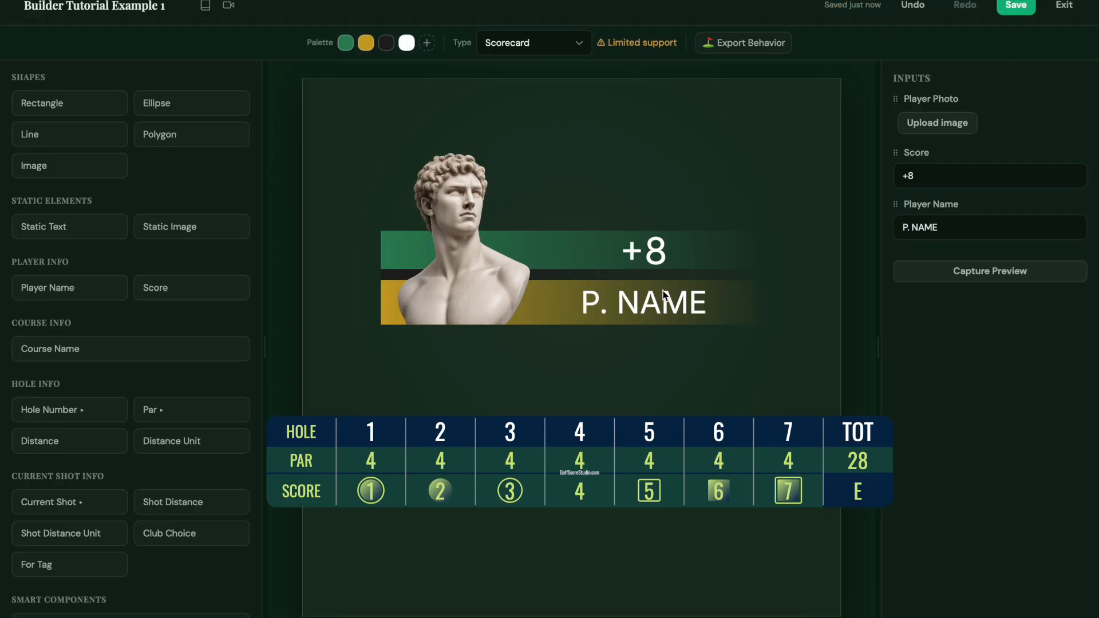
{"action": "left_click", "coordinate": [539, 48]}
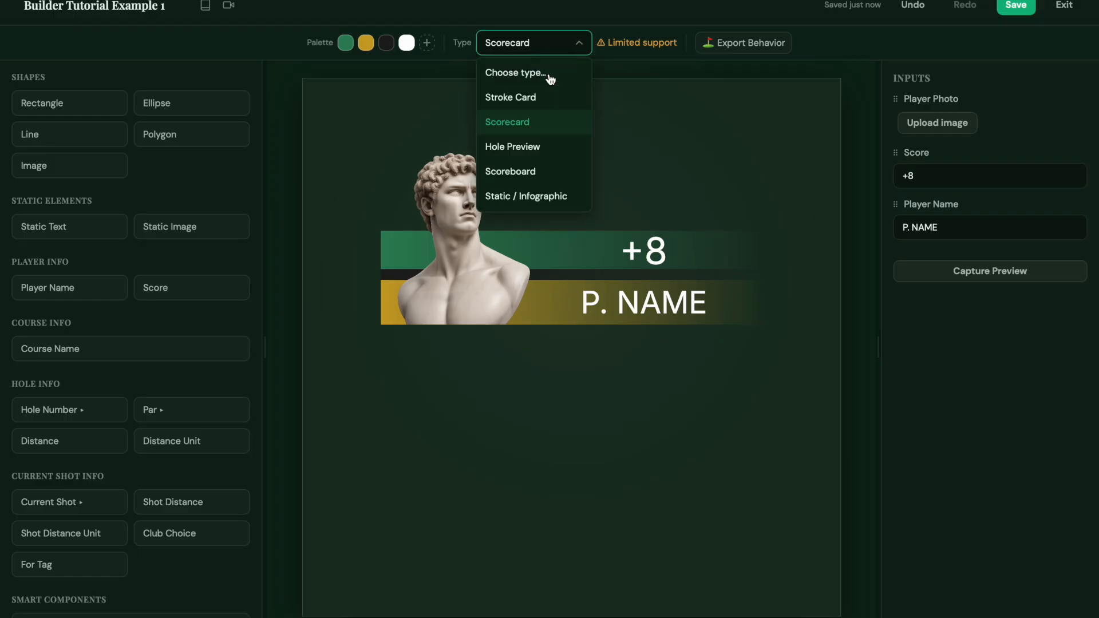
{"action": "left_click", "coordinate": [548, 123]}
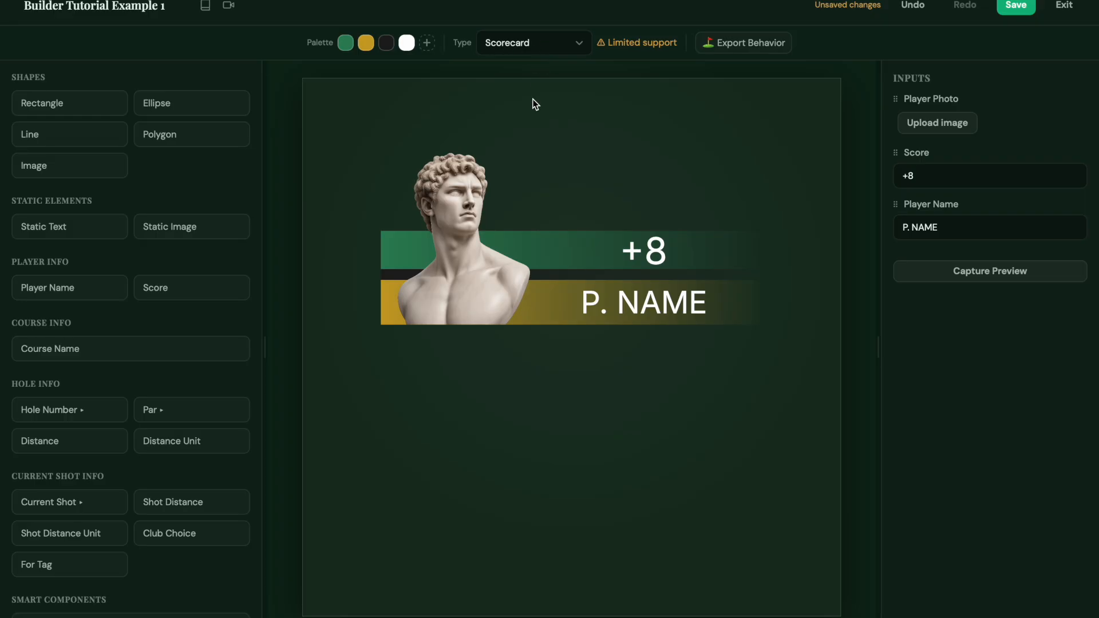
{"action": "left_click", "coordinate": [749, 52]}
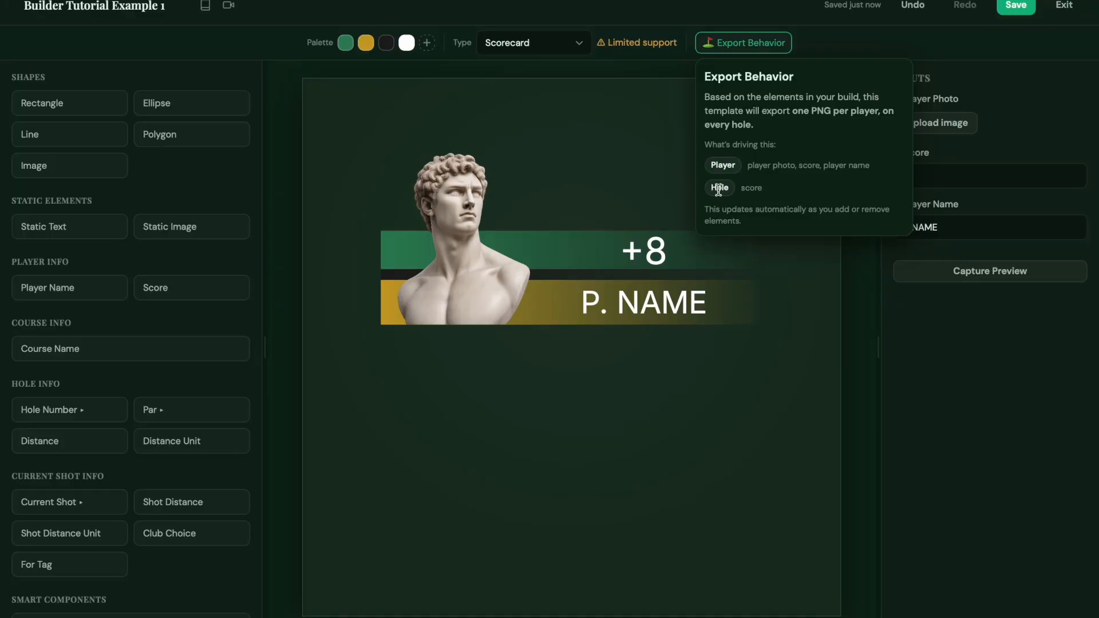
Try adding a Stroke Indicator just below the scorecard graphic
{"action": "scroll", "coordinate": [195, 307], "scroll_direction": "down", "scroll_amount": 1}
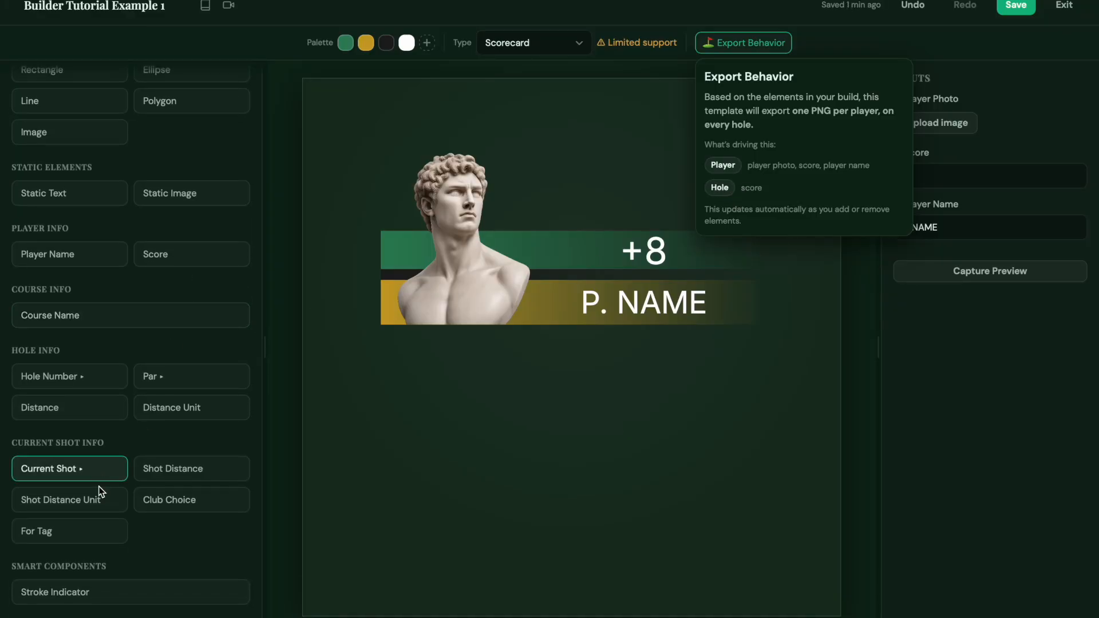
{"action": "left_click", "coordinate": [112, 592]}
{"action": "left_click_drag", "start_coordinate": [569, 348], "coordinate": [576, 348]}
{"action": "left_click", "coordinate": [719, 142]}
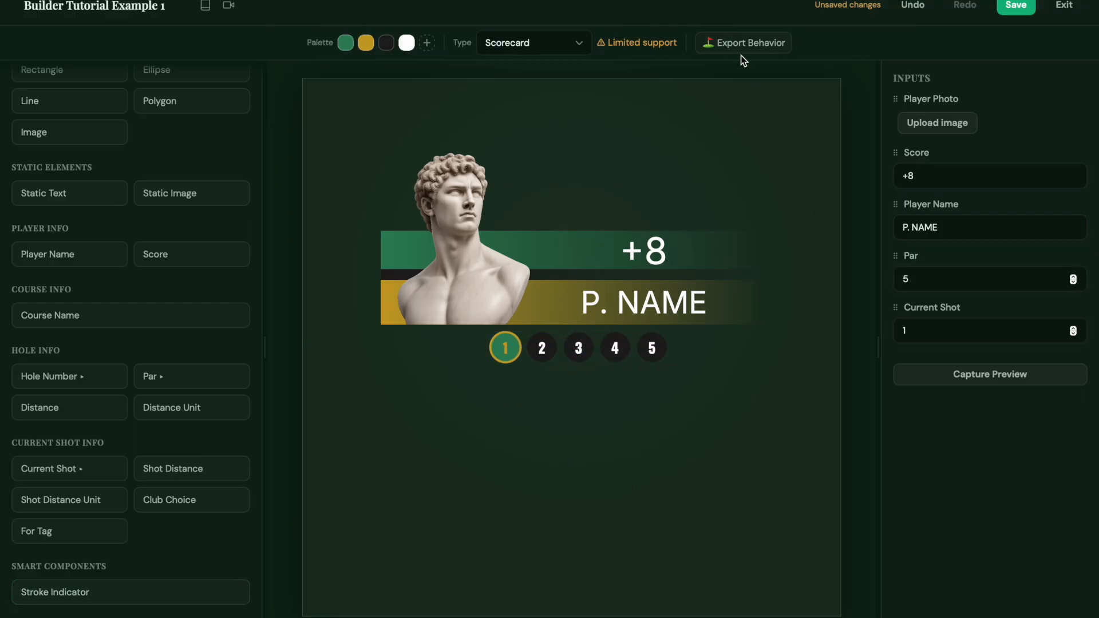
Compare the Export Behavior details with the Stroke Indicator in place and after removing it
{"action": "left_click", "coordinate": [776, 43]}
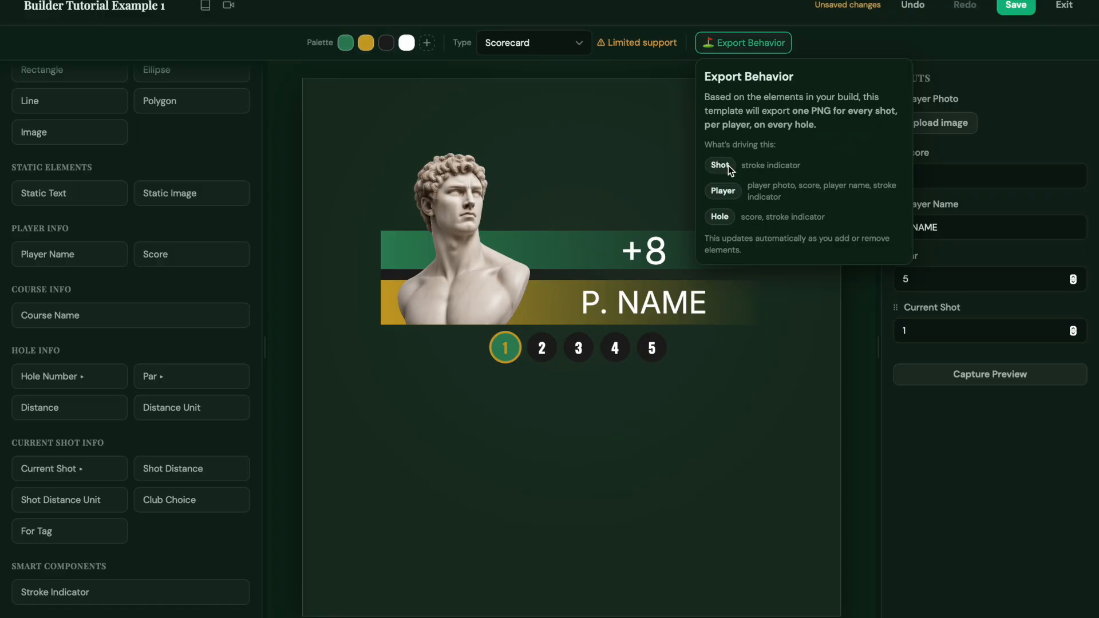
{"action": "left_click_drag", "start_coordinate": [746, 167], "coordinate": [786, 167]}
{"action": "left_click", "coordinate": [796, 168]}
{"action": "left_click", "coordinate": [744, 43]}
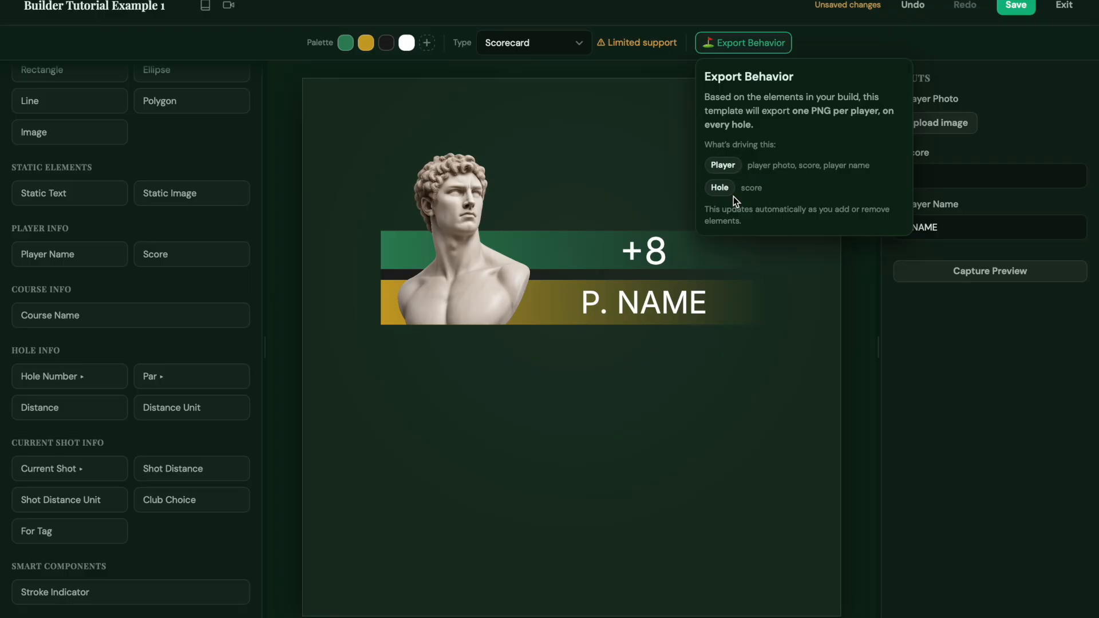
Add a three-sided polygon and place it just below the scorecard graphic, under the player photo
{"action": "scroll", "coordinate": [154, 137], "scroll_direction": "up", "scroll_amount": 1}
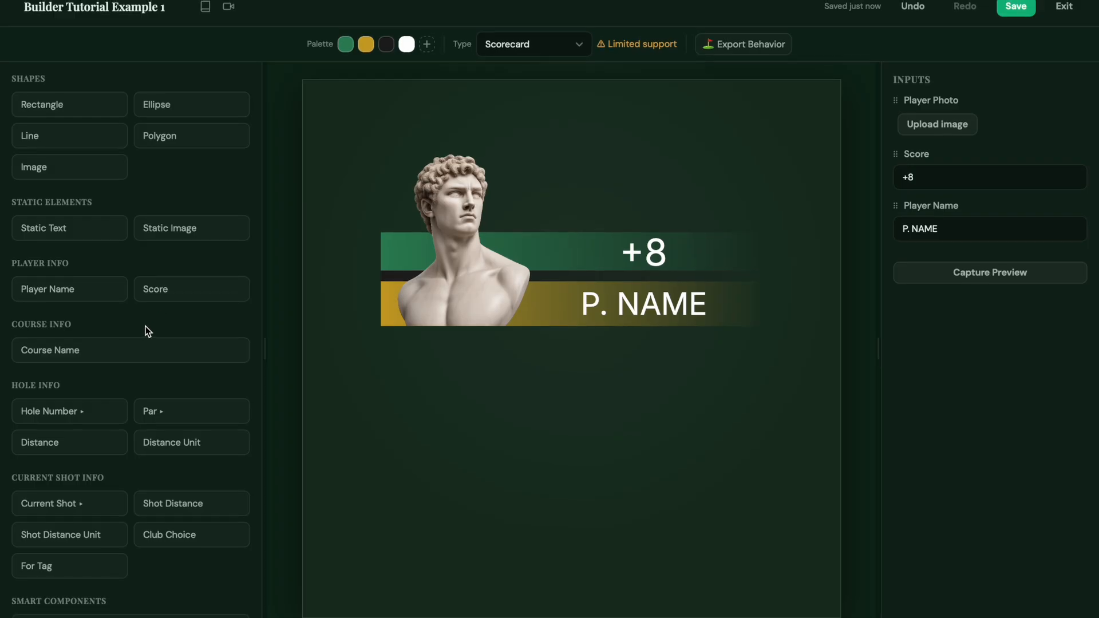
{"action": "scroll", "coordinate": [145, 326], "scroll_direction": "down", "scroll_amount": 1}
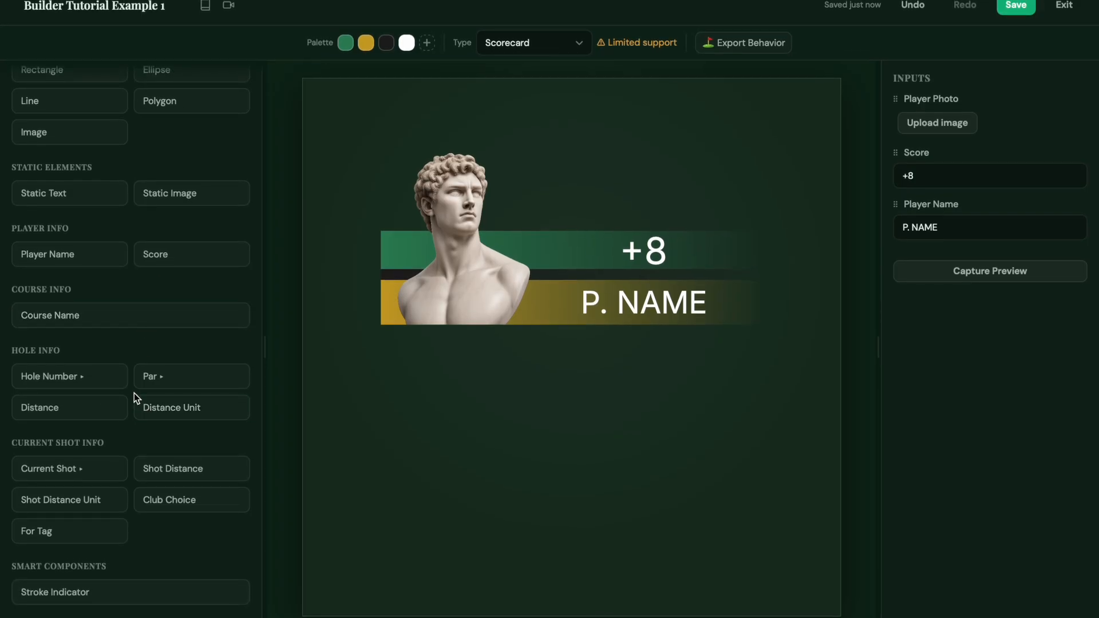
{"action": "scroll", "coordinate": [134, 366], "scroll_direction": "up", "scroll_amount": 1}
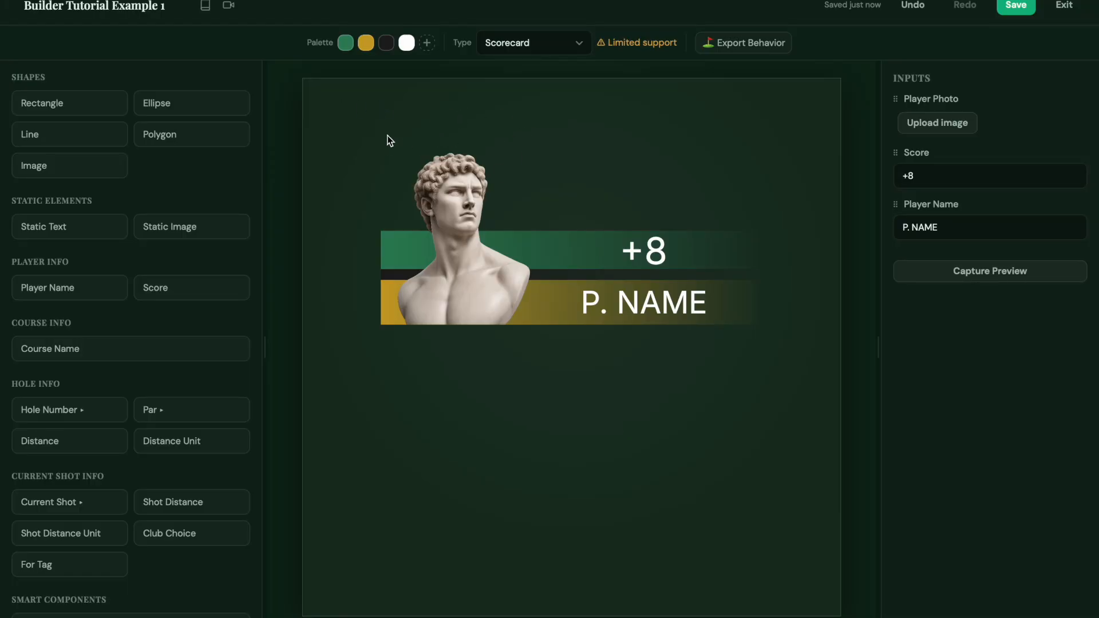
{"action": "left_click", "coordinate": [167, 142]}
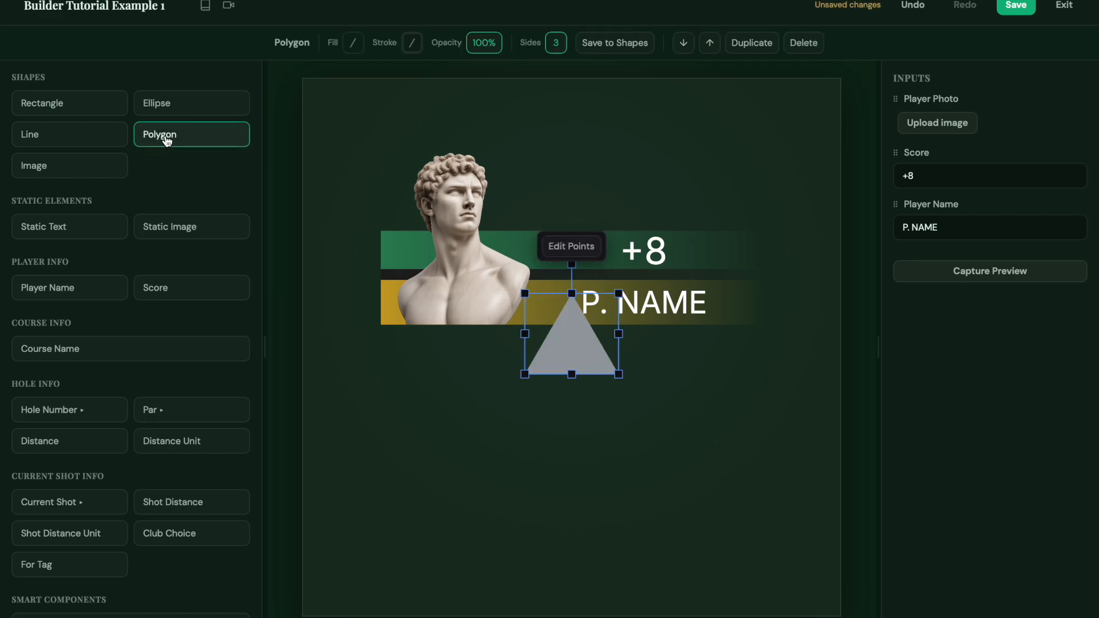
{"action": "left_click_drag", "start_coordinate": [585, 351], "coordinate": [493, 429]}
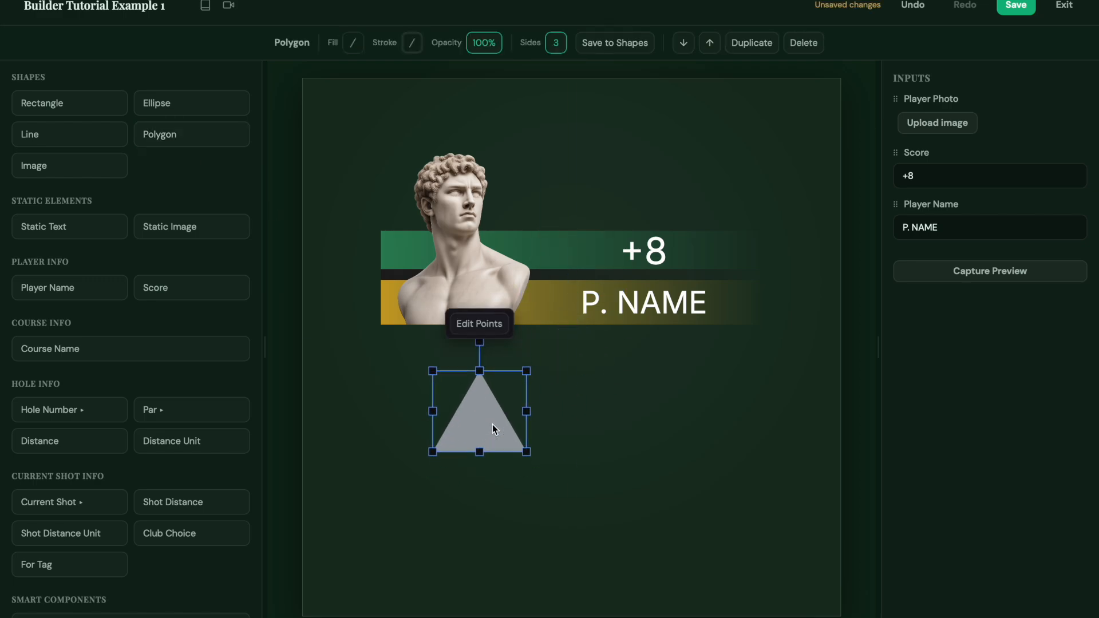
Reshape the polygon into an irregular six-point outline with a deep notch at its lower right, and shift it slightly up and left
{"action": "left_click", "coordinate": [474, 324]}
{"action": "left_click_drag", "start_coordinate": [526, 451], "coordinate": [583, 387]}
{"action": "left_click_drag", "start_coordinate": [510, 417], "coordinate": [608, 475]}
{"action": "left_click", "coordinate": [520, 463]}
{"action": "left_click_drag", "start_coordinate": [521, 465], "coordinate": [561, 517]}
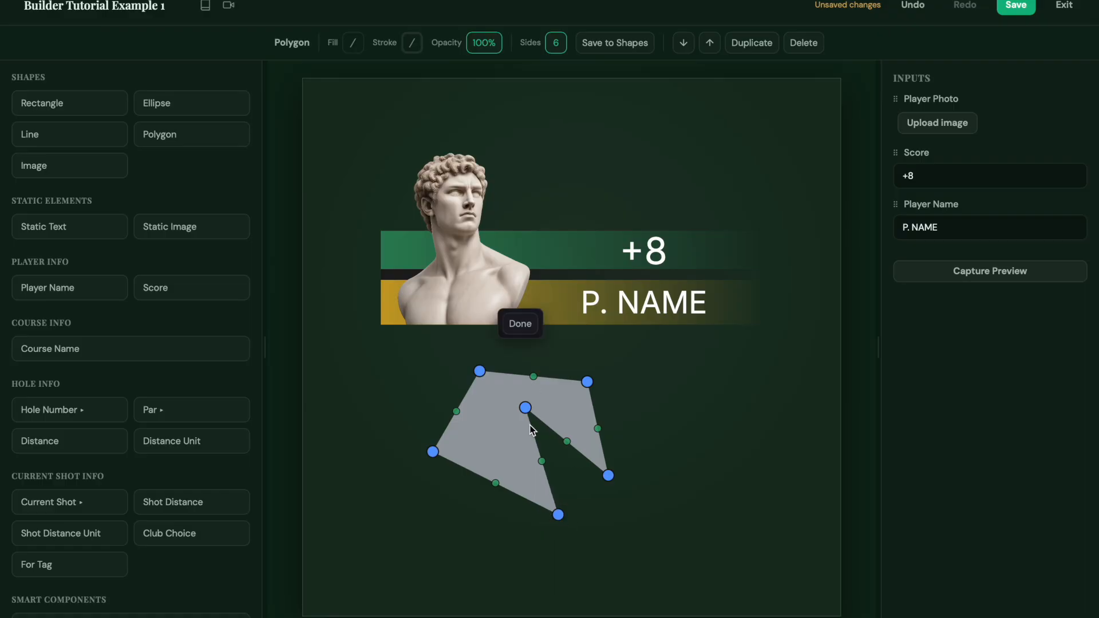
{"action": "left_click", "coordinate": [521, 322]}
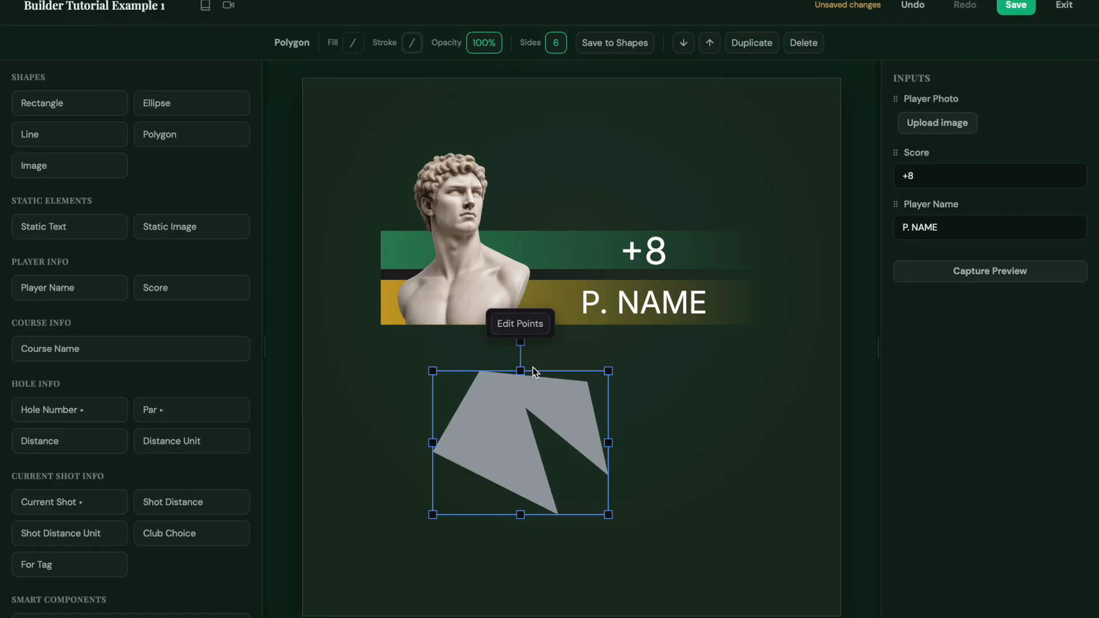
{"action": "left_click_drag", "start_coordinate": [528, 441], "coordinate": [491, 422]}
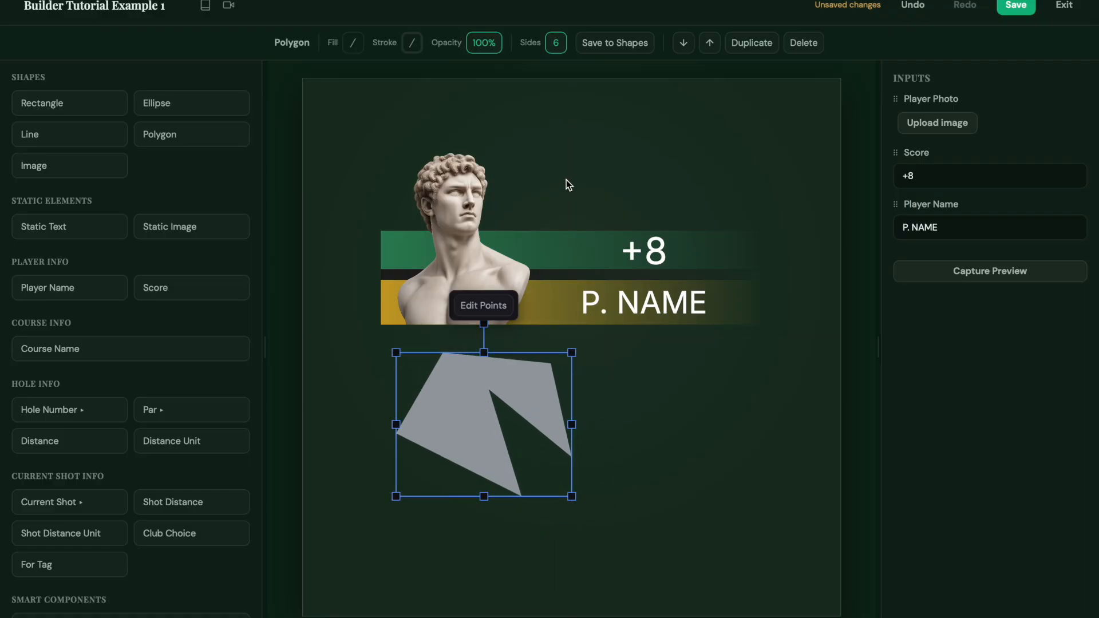
Save the custom polygon as a reusable shape, and test it by placing a second copy and deleting that copy
{"action": "left_click", "coordinate": [609, 47]}
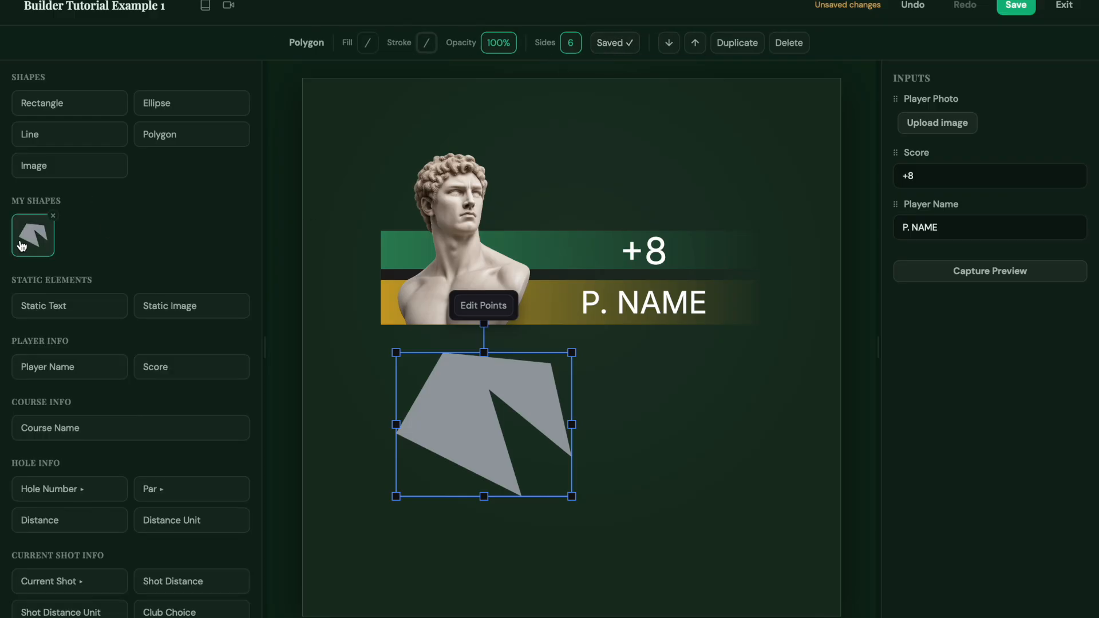
{"action": "left_click", "coordinate": [50, 248]}
{"action": "left_click_drag", "start_coordinate": [618, 369], "coordinate": [623, 191]}
{"action": "key", "text": "Delete"}
Fill the custom polygon with a 90° gradient from Primary to Secondary
{"action": "left_click", "coordinate": [462, 384]}
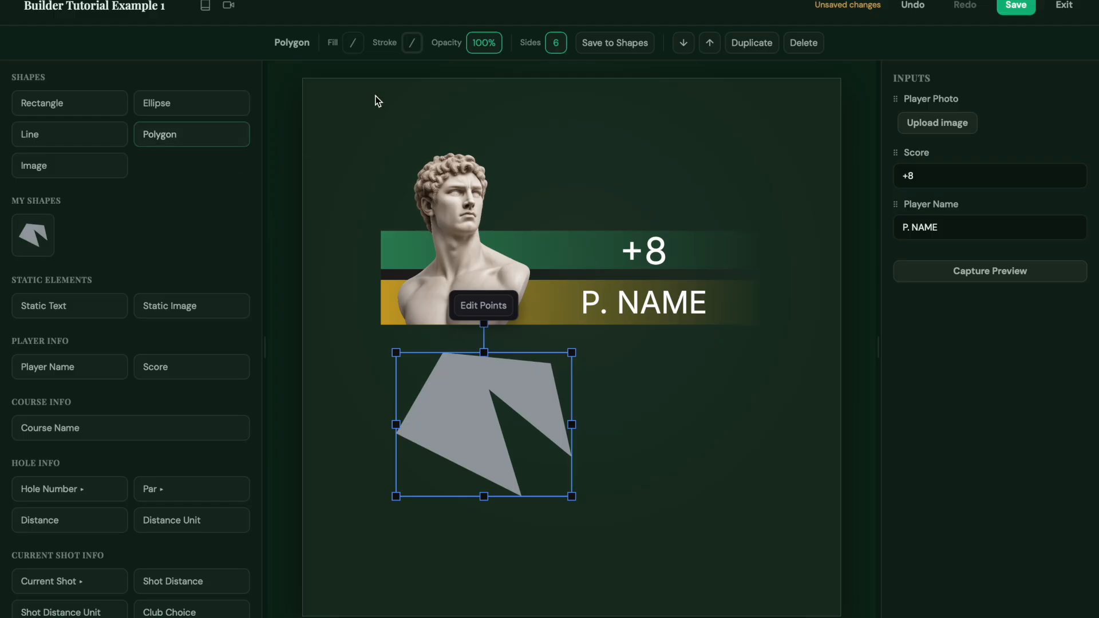
{"action": "left_click", "coordinate": [352, 44]}
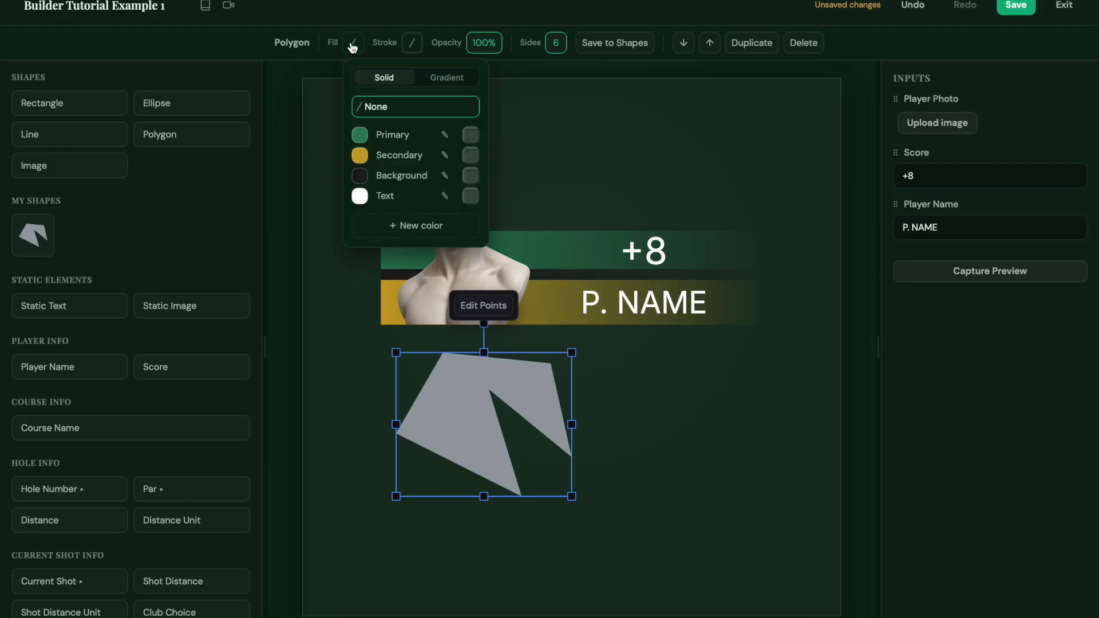
{"action": "left_click", "coordinate": [446, 78]}
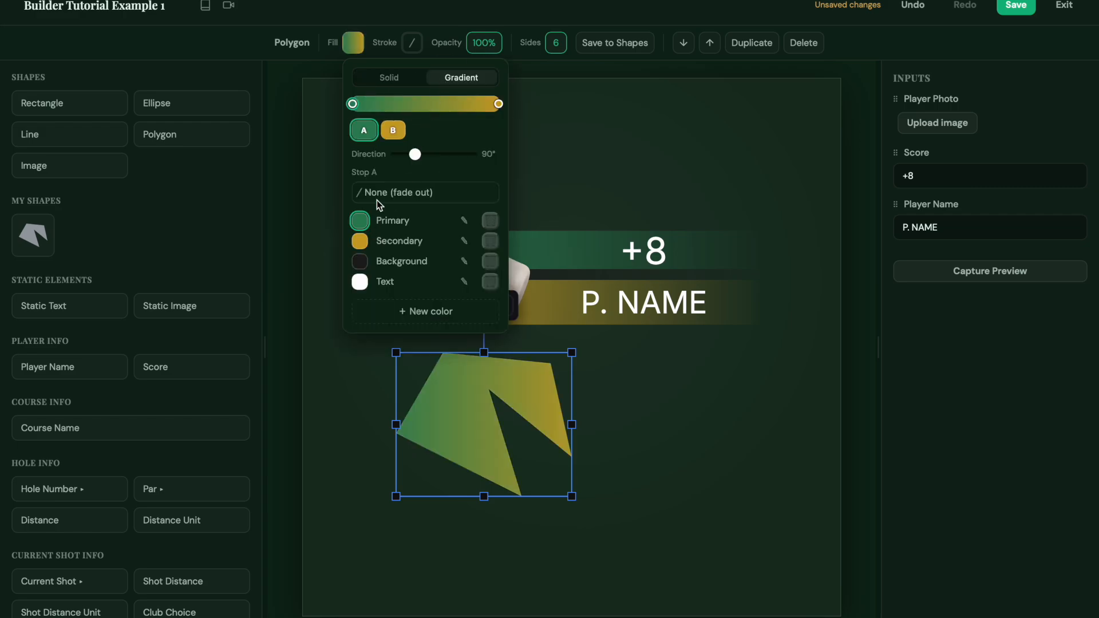
{"action": "left_click", "coordinate": [394, 132]}
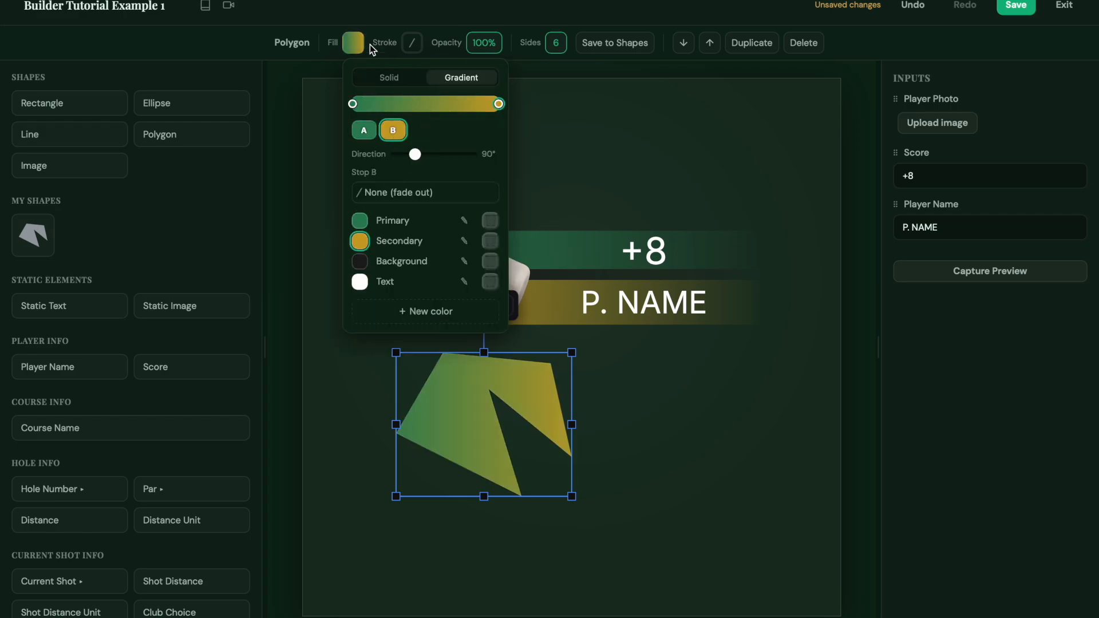
Give the polygon a solid stroke of width 4 in the Text color, trying the Dashed and Dotted styles on the way
{"action": "left_click", "coordinate": [412, 43]}
{"action": "left_click_drag", "start_coordinate": [444, 103], "coordinate": [451, 101]}
{"action": "left_click", "coordinate": [418, 199]}
{"action": "left_click", "coordinate": [478, 78]}
{"action": "left_click", "coordinate": [522, 77]}
{"action": "left_click", "coordinate": [443, 79]}
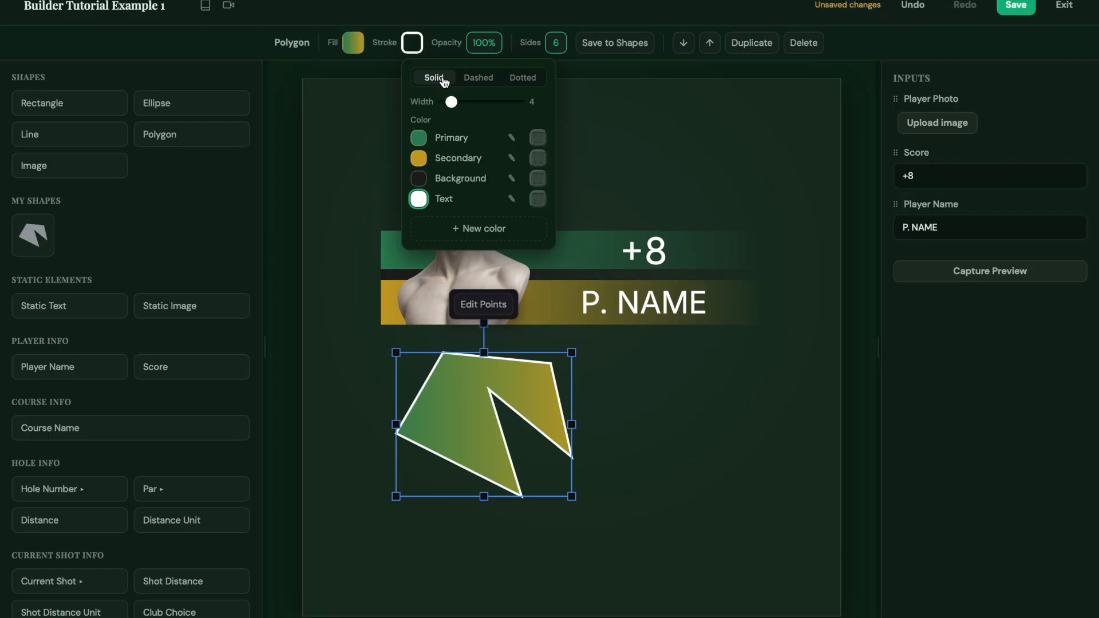
{"action": "left_click", "coordinate": [607, 109]}
Move the polygon slightly farther down from the scorecard graphic and deselect it
{"action": "left_click", "coordinate": [504, 224]}
{"action": "left_click", "coordinate": [463, 435]}
{"action": "mouse_move", "coordinate": [463, 435]}
{"action": "left_mouse_down"}
{"action": "mouse_move", "coordinate": [473, 425]}
{"action": "mouse_move", "coordinate": [463, 469]}
{"action": "left_mouse_up"}
{"action": "left_click", "coordinate": [439, 120]}
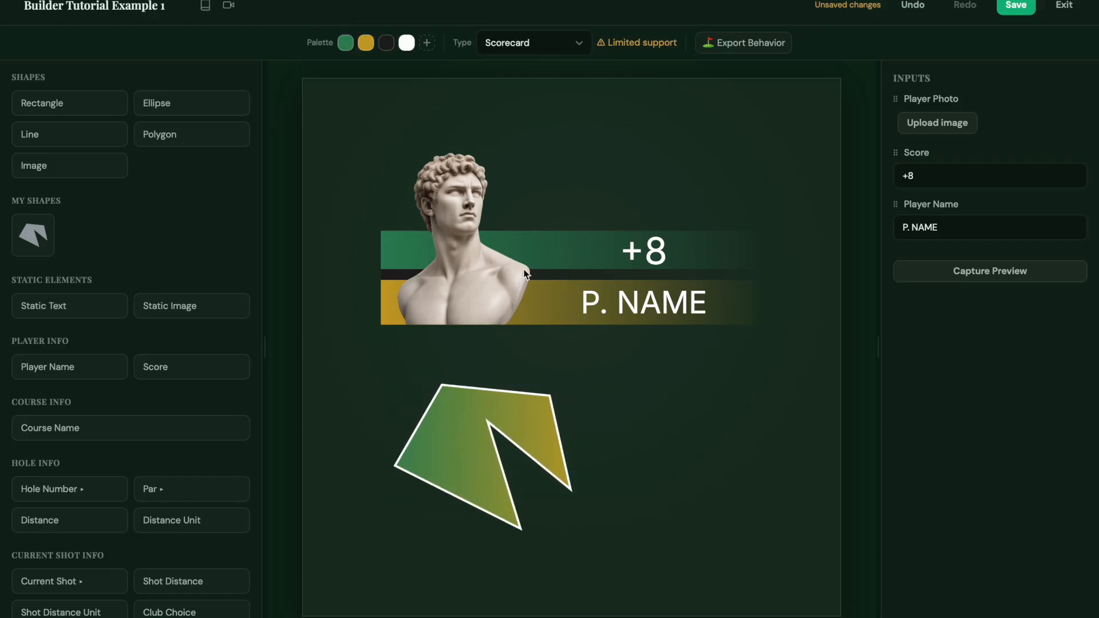
Try switching the Player Photo element's image to Logo, and set it back to Player Photo
{"action": "left_click", "coordinate": [466, 269]}
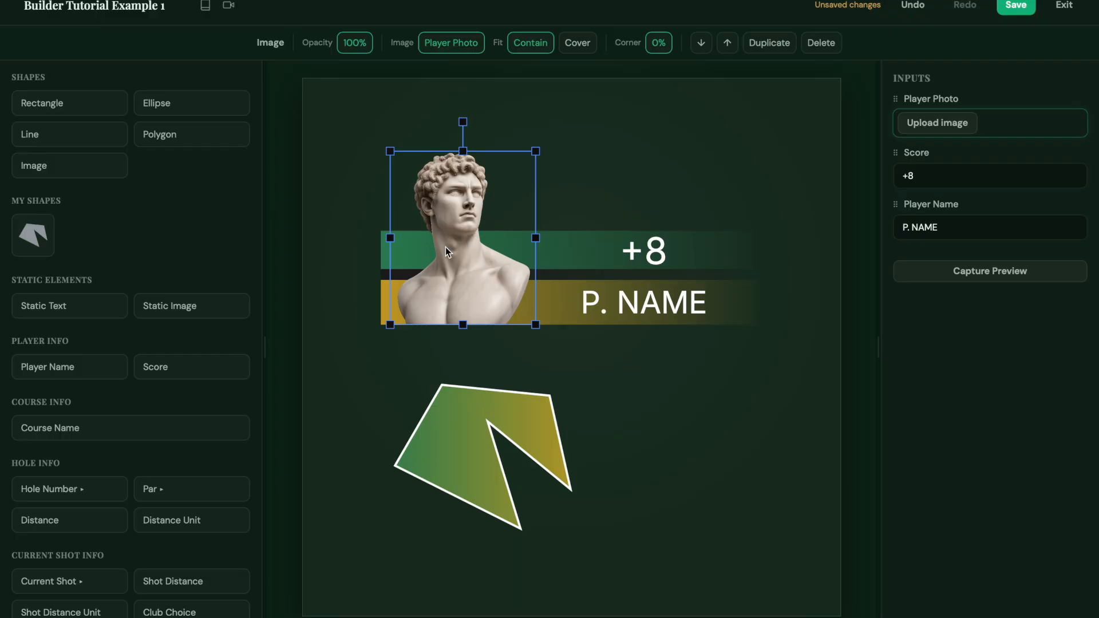
{"action": "left_click", "coordinate": [45, 172]}
{"action": "left_click", "coordinate": [451, 46]}
{"action": "left_click", "coordinate": [457, 78]}
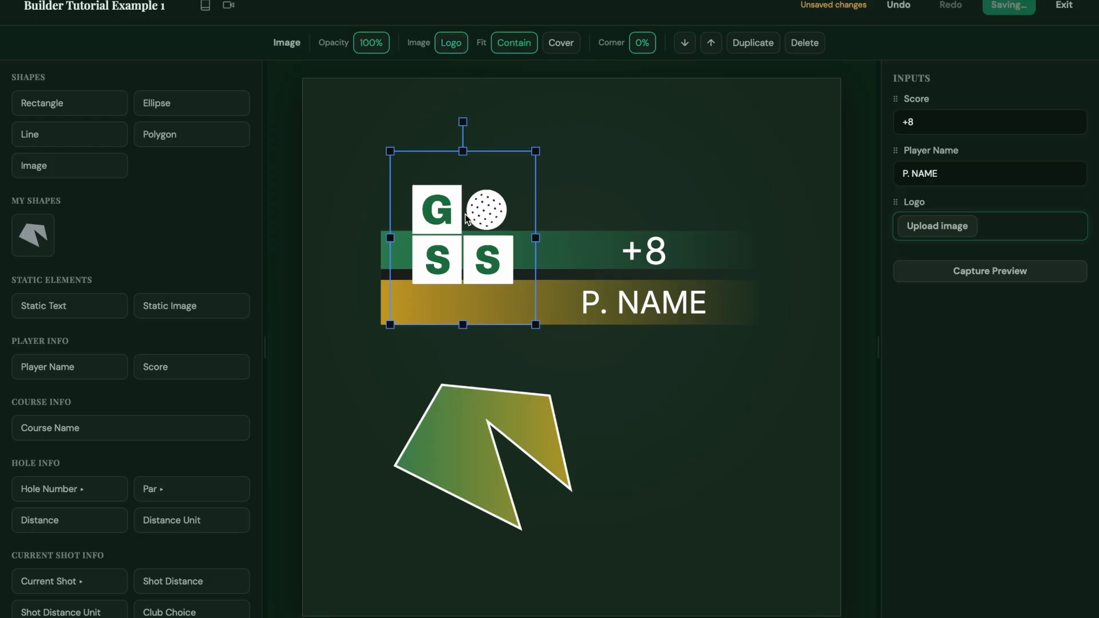
{"action": "left_click", "coordinate": [452, 46]}
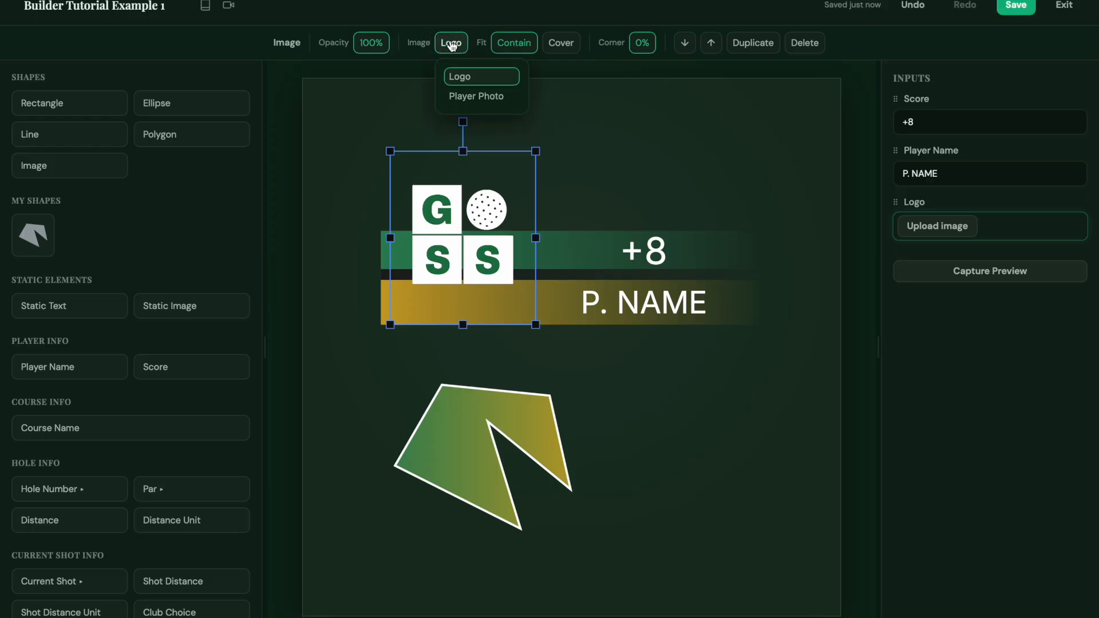
{"action": "left_click", "coordinate": [456, 95]}
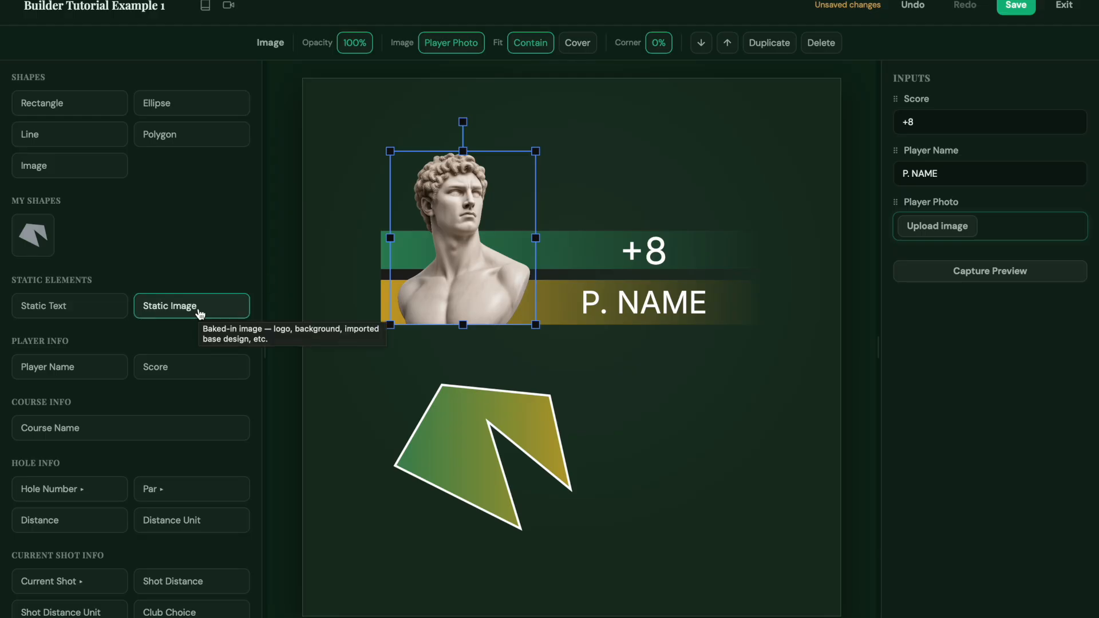
Inspect the Player Photo element's image, fit and corner options
{"action": "left_click", "coordinate": [547, 198]}
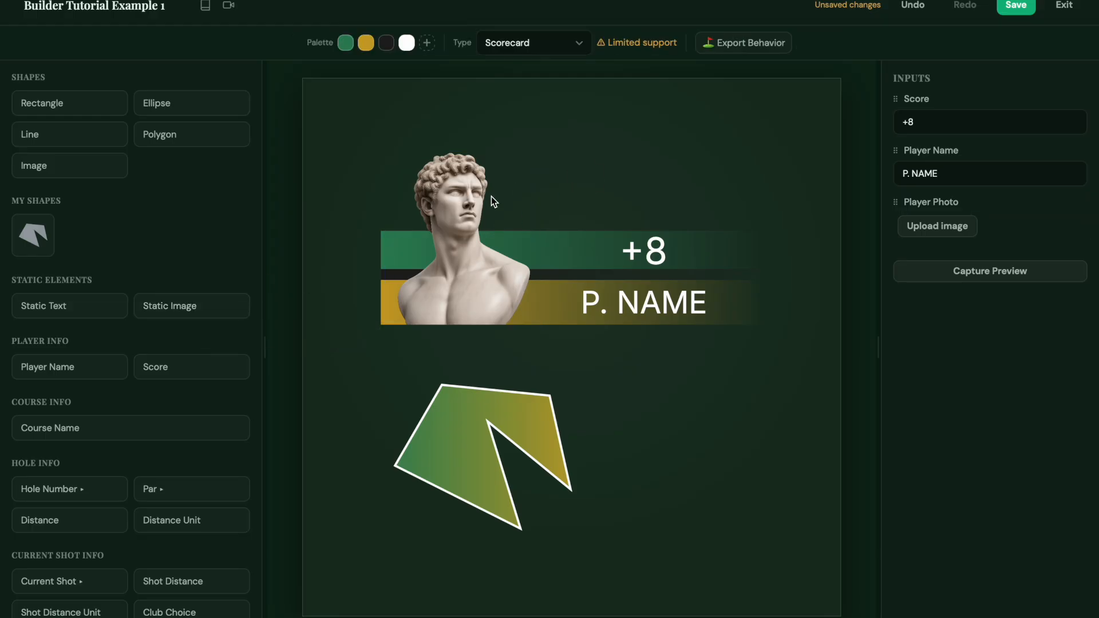
{"action": "left_click", "coordinate": [462, 232]}
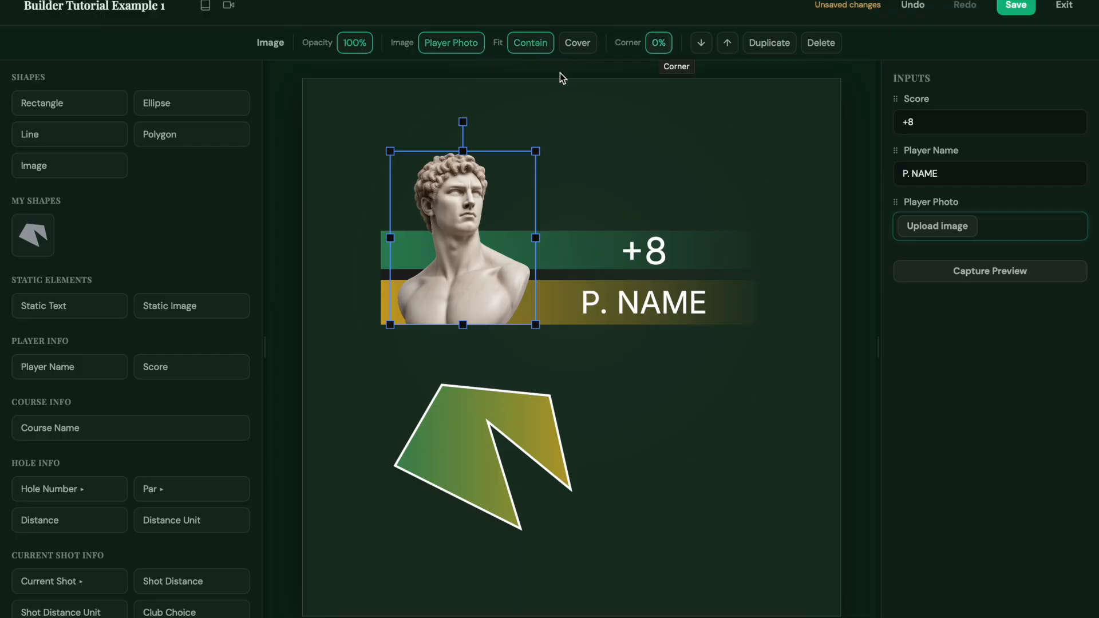
{"action": "left_click", "coordinate": [608, 103]}
Try adding a static image placeholder above the score bar, and remove it again
{"action": "left_click", "coordinate": [169, 305]}
{"action": "left_click", "coordinate": [610, 356]}
{"action": "left_click_drag", "start_coordinate": [611, 356], "coordinate": [590, 162]}
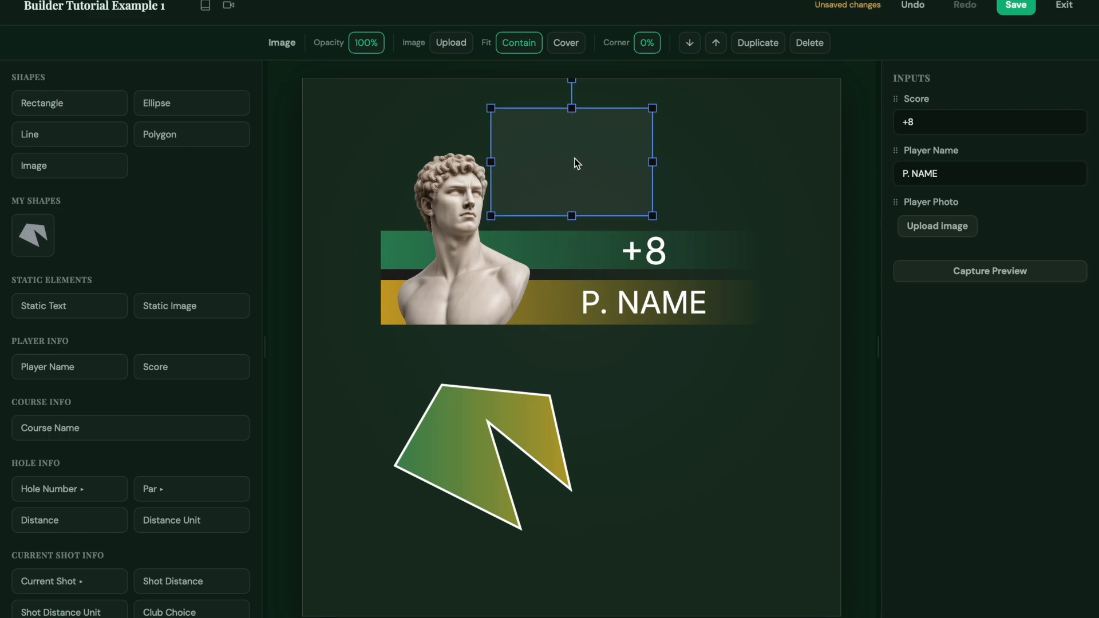
{"action": "mouse_move", "coordinate": [577, 163]}
{"action": "left_mouse_down"}
{"action": "mouse_move", "coordinate": [547, 171]}
{"action": "mouse_move", "coordinate": [574, 156]}
{"action": "left_mouse_up"}
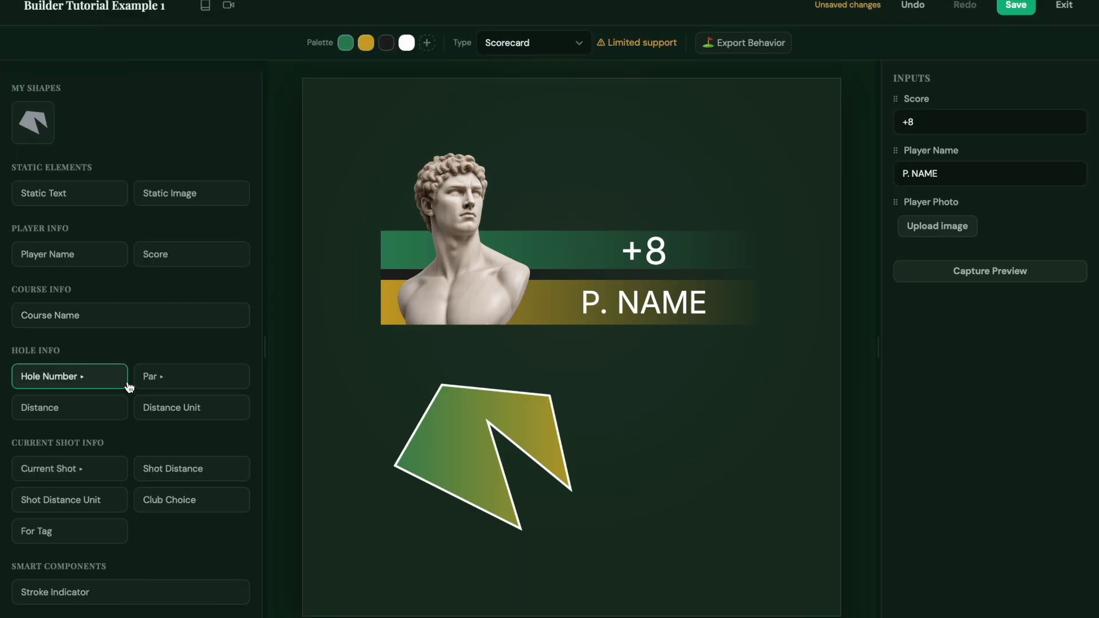
Add a Stroke Indicator between the player name bar and the polygon
{"action": "left_click", "coordinate": [86, 383]}
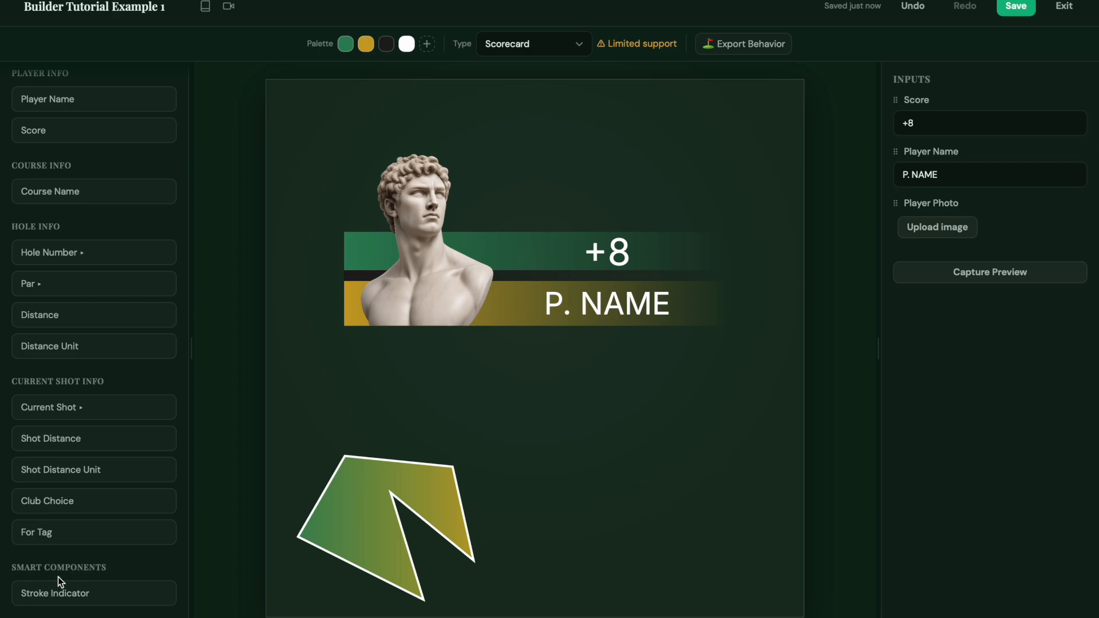
{"action": "left_click", "coordinate": [73, 598]}
{"action": "left_click", "coordinate": [70, 598]}
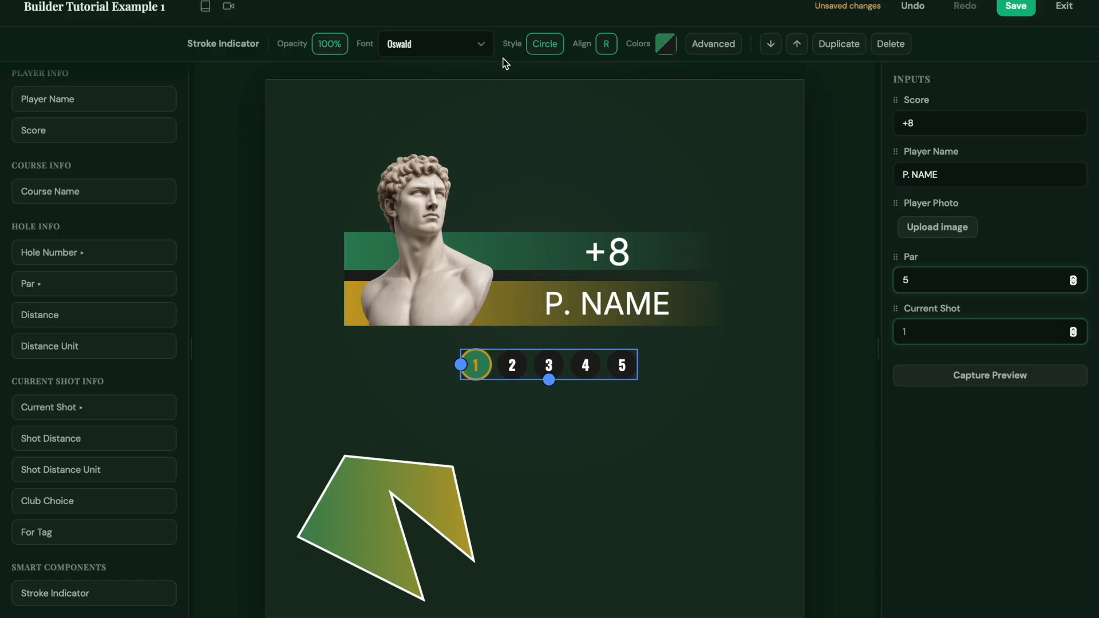
{"action": "left_click", "coordinate": [552, 113]}
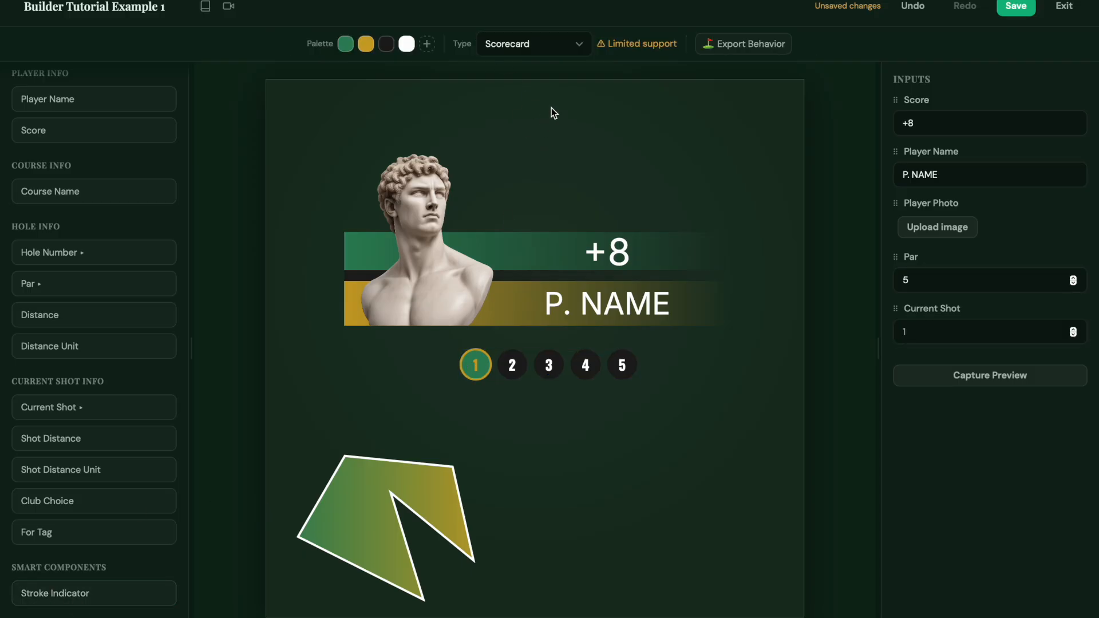
Change the template type to Stroke Card after trying Scoreboard, and review the available types
{"action": "left_click", "coordinate": [574, 42]}
{"action": "left_click", "coordinate": [534, 172]}
{"action": "left_click", "coordinate": [537, 50]}
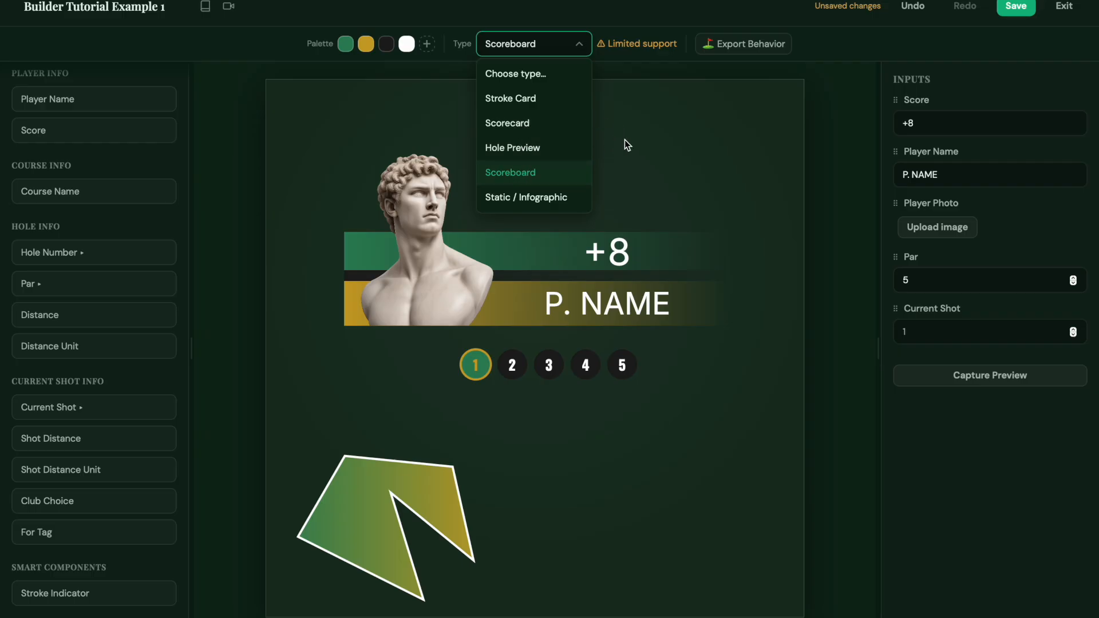
{"action": "left_click", "coordinate": [525, 100]}
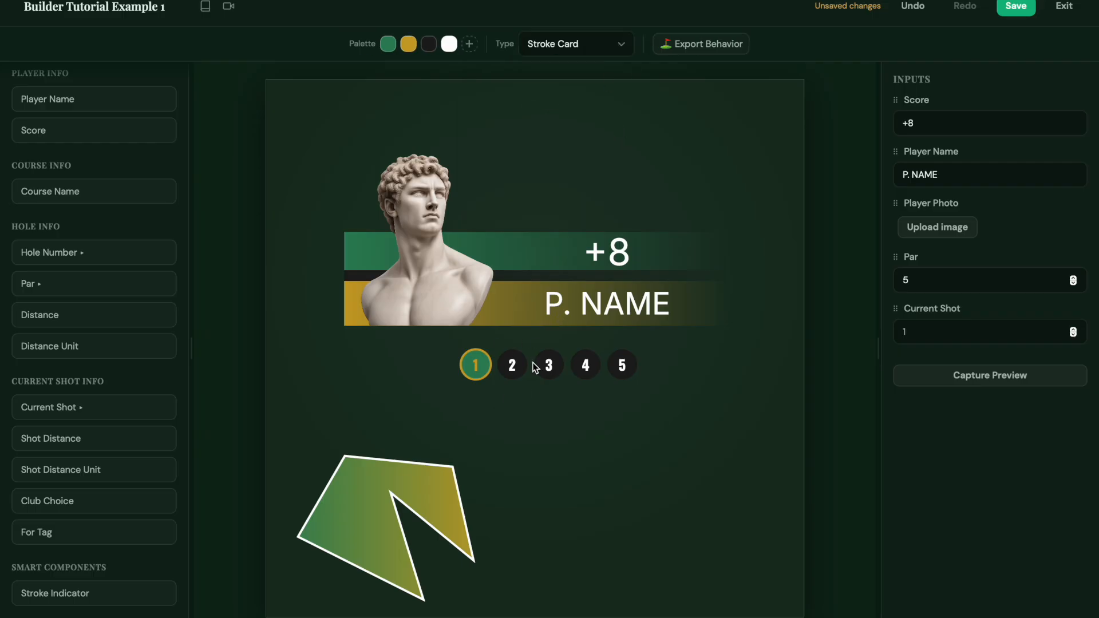
{"action": "left_click", "coordinate": [583, 47]}
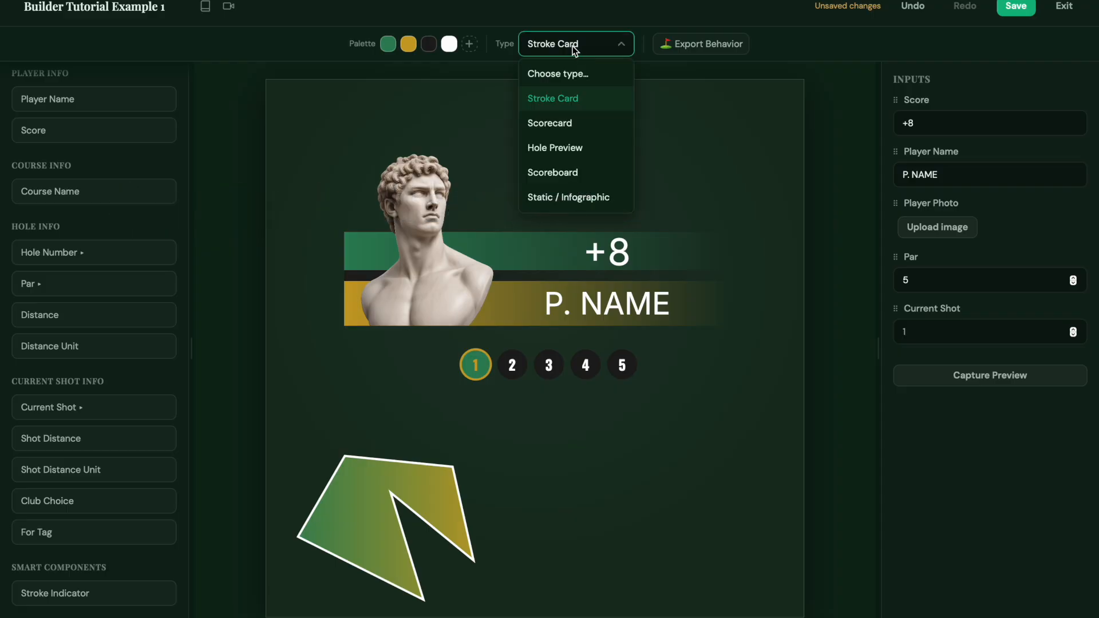
Move the Stroke Indicator slightly left and set the Current Shot sample value to 8
{"action": "left_click", "coordinate": [560, 376]}
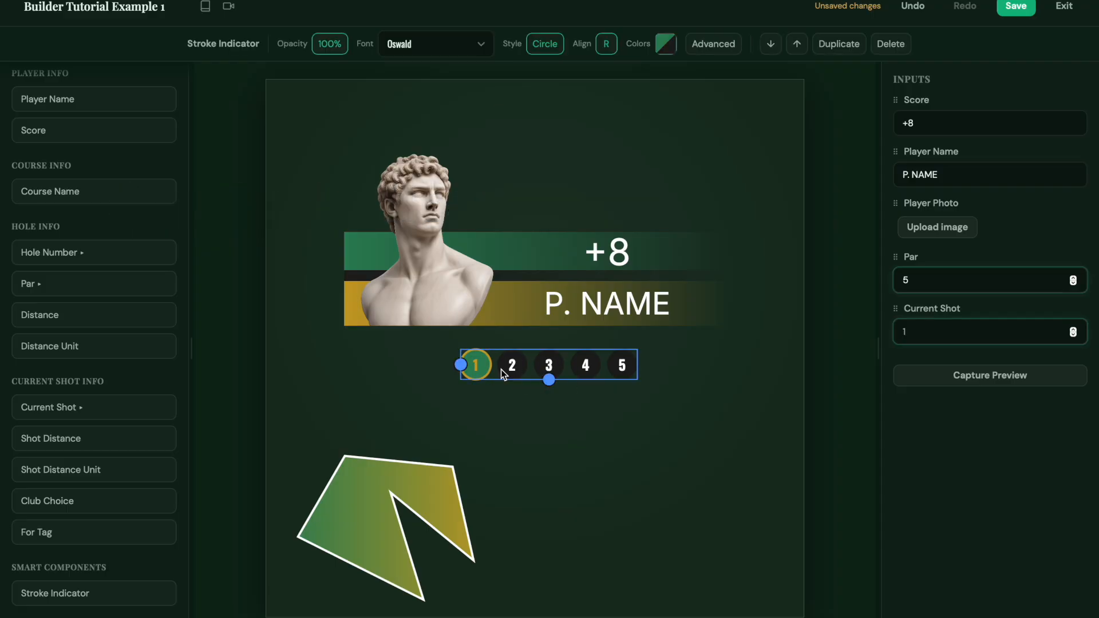
{"action": "key", "text": "ctrl+s"}
{"action": "mouse_move", "coordinate": [545, 373]}
{"action": "left_mouse_down"}
{"action": "mouse_move", "coordinate": [513, 372]}
{"action": "mouse_move", "coordinate": [541, 368]}
{"action": "mouse_move", "coordinate": [531, 366]}
{"action": "left_mouse_up"}
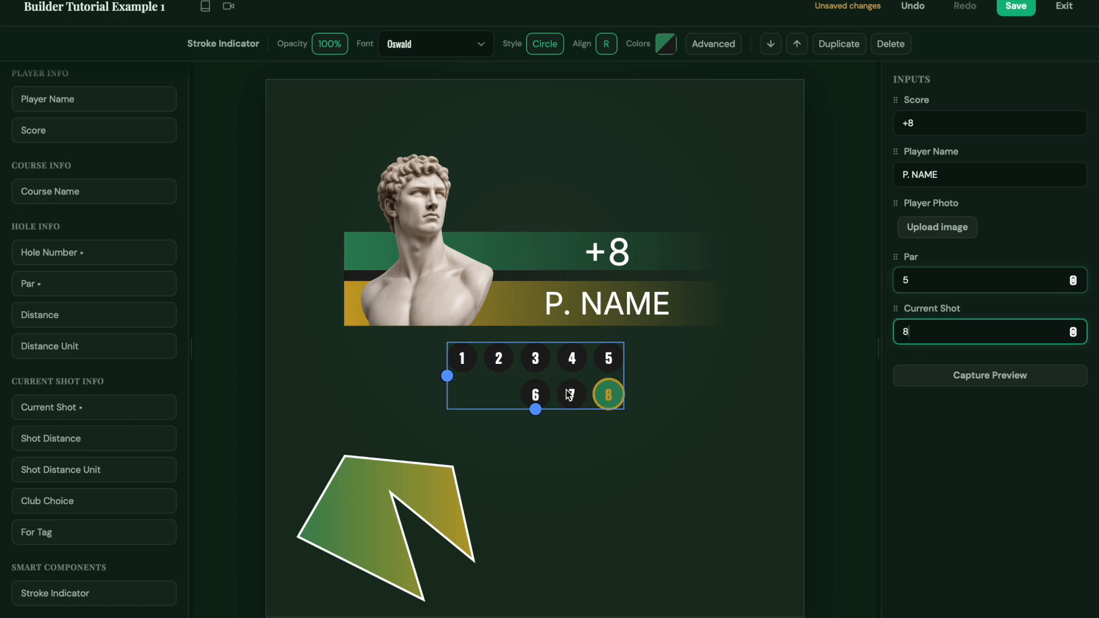
Resize and reposition the Stroke Indicator below the name bar, trying a single row before returning to rows of five shots
{"action": "mouse_move", "coordinate": [448, 377]}
{"action": "left_mouse_down"}
{"action": "mouse_move", "coordinate": [470, 385]}
{"action": "mouse_move", "coordinate": [444, 373]}
{"action": "mouse_move", "coordinate": [486, 373]}
{"action": "mouse_move", "coordinate": [409, 369]}
{"action": "mouse_move", "coordinate": [586, 381]}
{"action": "left_mouse_up"}
{"action": "mouse_move", "coordinate": [606, 425]}
{"action": "left_mouse_down"}
{"action": "mouse_move", "coordinate": [623, 290]}
{"action": "mouse_move", "coordinate": [709, 277]}
{"action": "mouse_move", "coordinate": [706, 286]}
{"action": "left_mouse_up"}
{"action": "mouse_move", "coordinate": [693, 336]}
{"action": "left_mouse_down"}
{"action": "mouse_move", "coordinate": [514, 314]}
{"action": "mouse_move", "coordinate": [436, 254]}
{"action": "left_mouse_up"}
{"action": "mouse_move", "coordinate": [547, 205]}
{"action": "left_mouse_down"}
{"action": "mouse_move", "coordinate": [547, 296]}
{"action": "mouse_move", "coordinate": [520, 376]}
{"action": "left_mouse_up"}
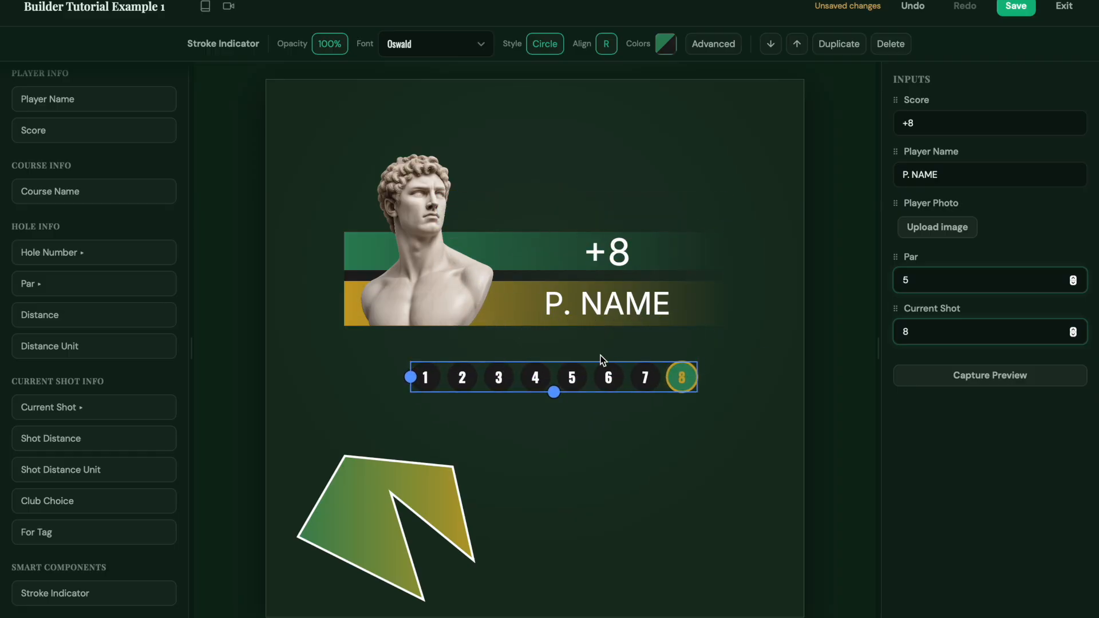
{"action": "left_click_drag", "start_coordinate": [412, 376], "coordinate": [515, 373]}
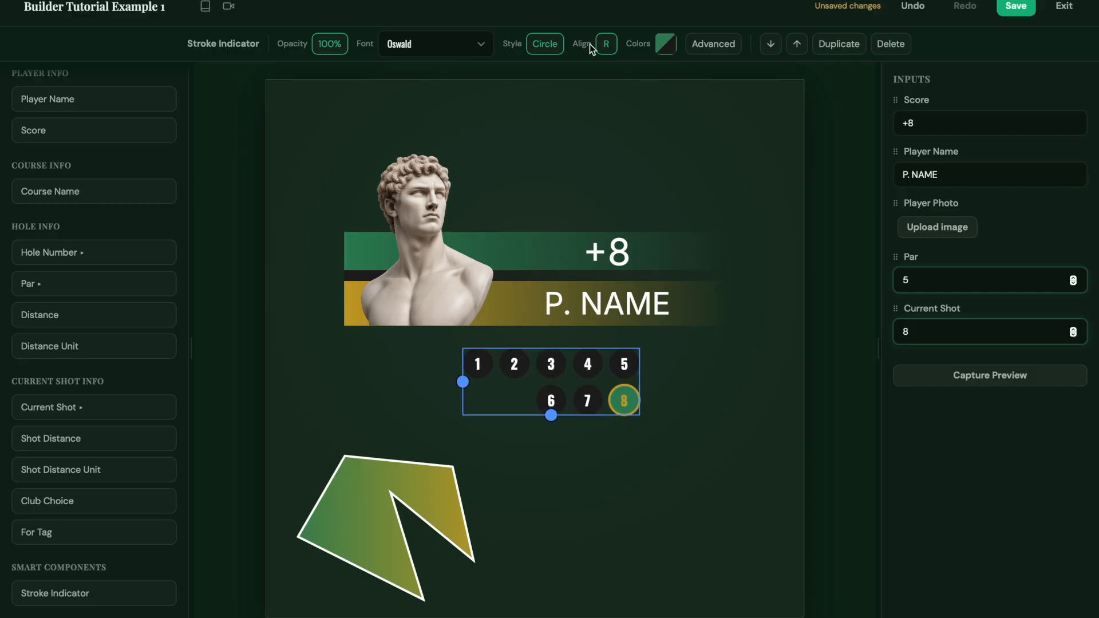
Try another alignment for the Stroke Indicator's wrapped row, and set the alignment to L
{"action": "left_click", "coordinate": [605, 45]}
{"action": "left_click", "coordinate": [627, 96]}
{"action": "left_click", "coordinate": [604, 45]}
{"action": "left_click", "coordinate": [618, 80]}
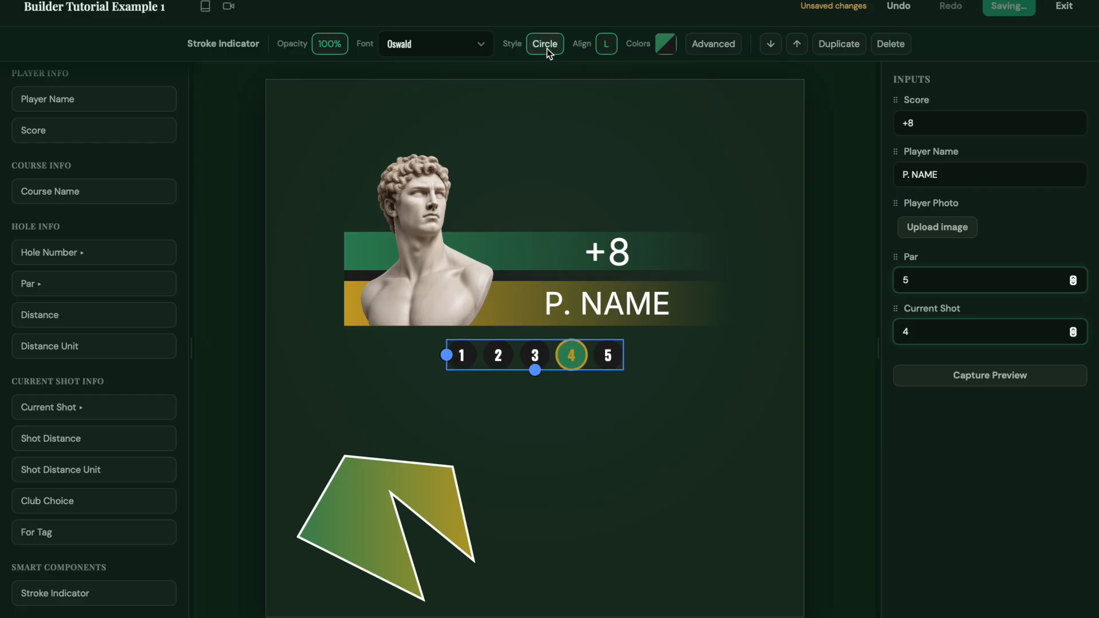
Try the Rect, Underline and Enlarge styles on the Stroke Indicator
{"action": "left_click", "coordinate": [547, 49]}
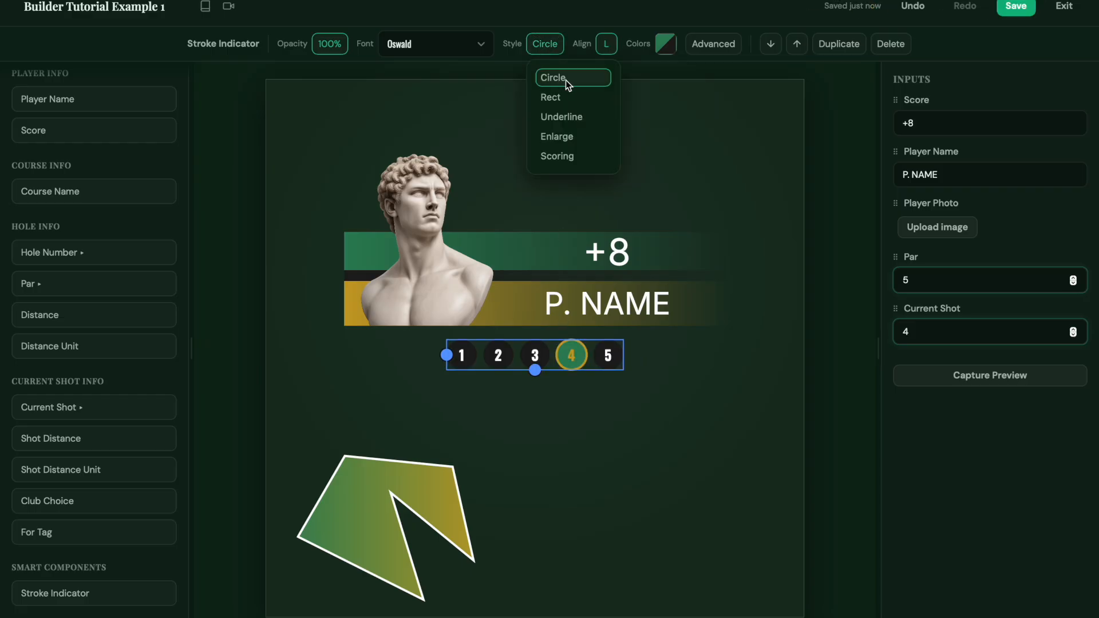
{"action": "left_click", "coordinate": [564, 97]}
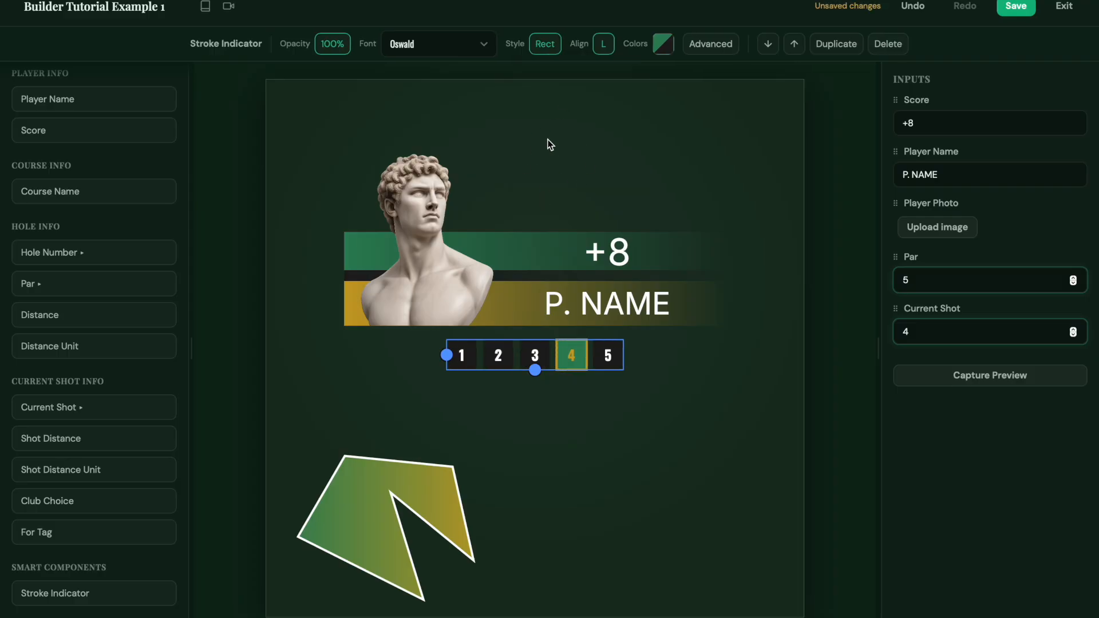
{"action": "left_click", "coordinate": [546, 51]}
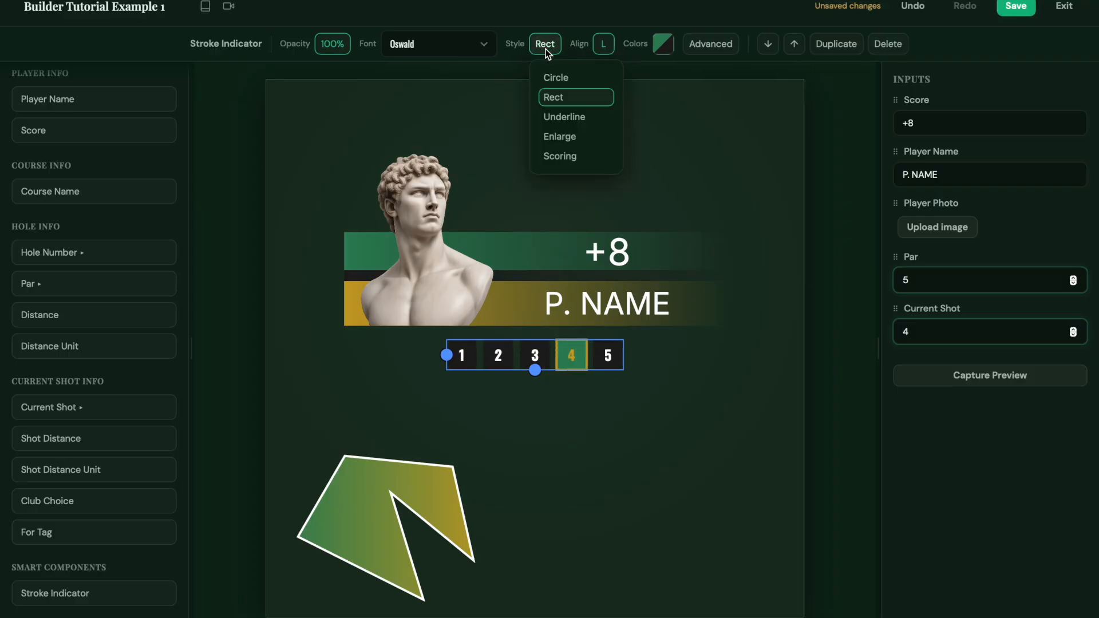
{"action": "left_click", "coordinate": [568, 116]}
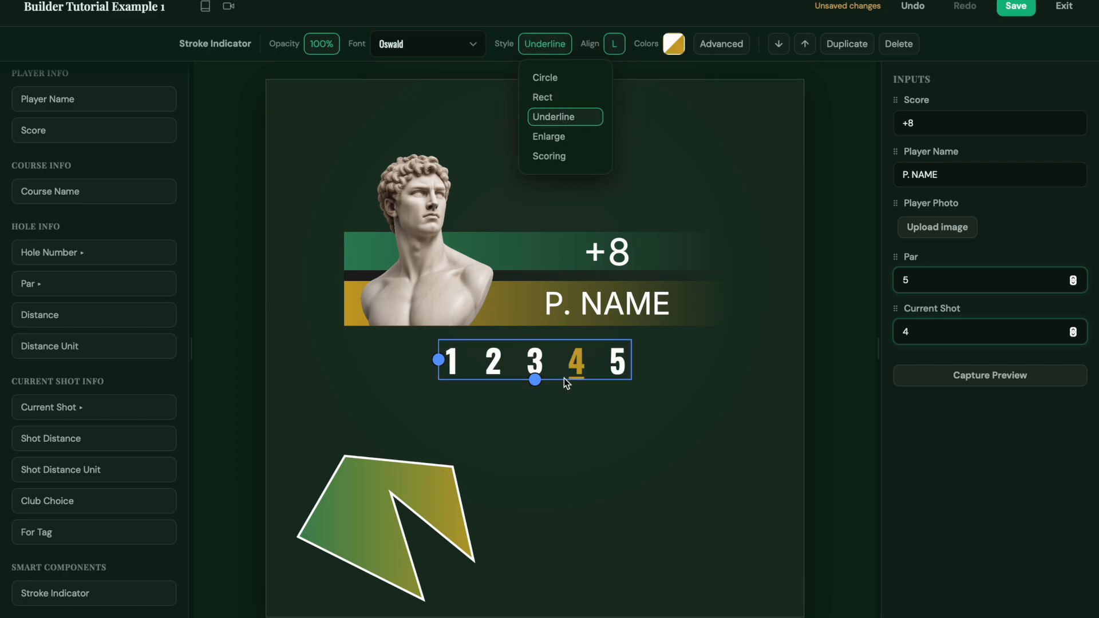
{"action": "left_click", "coordinate": [582, 407]}
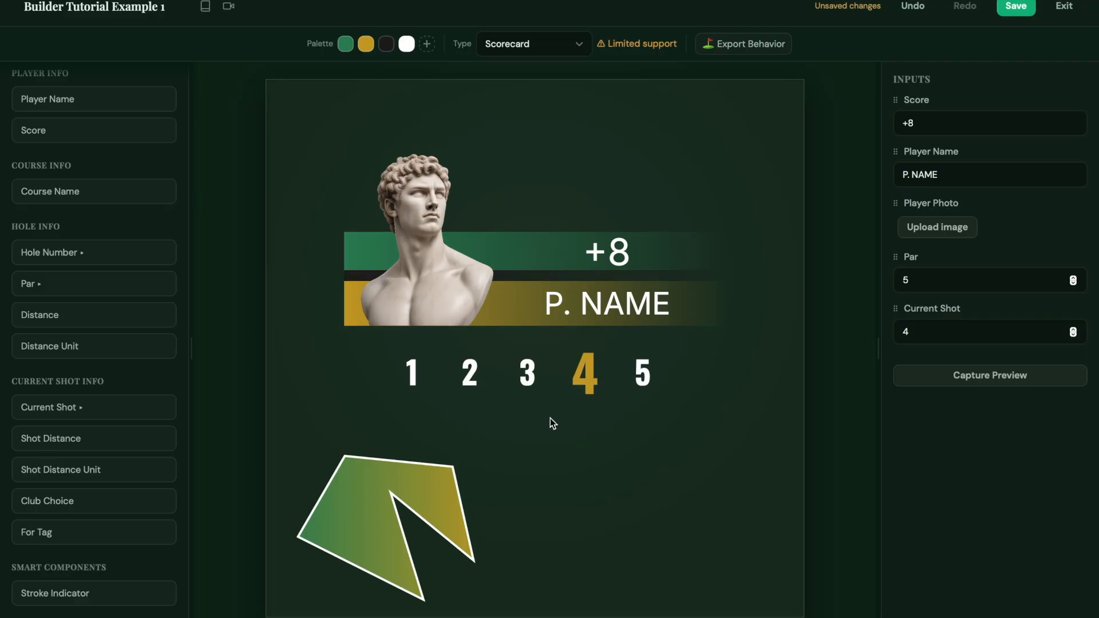
Set the Stroke Indicator's advanced Gap to 0 and its Active Size to 184%
{"action": "left_click", "coordinate": [541, 364]}
{"action": "left_click", "coordinate": [545, 44]}
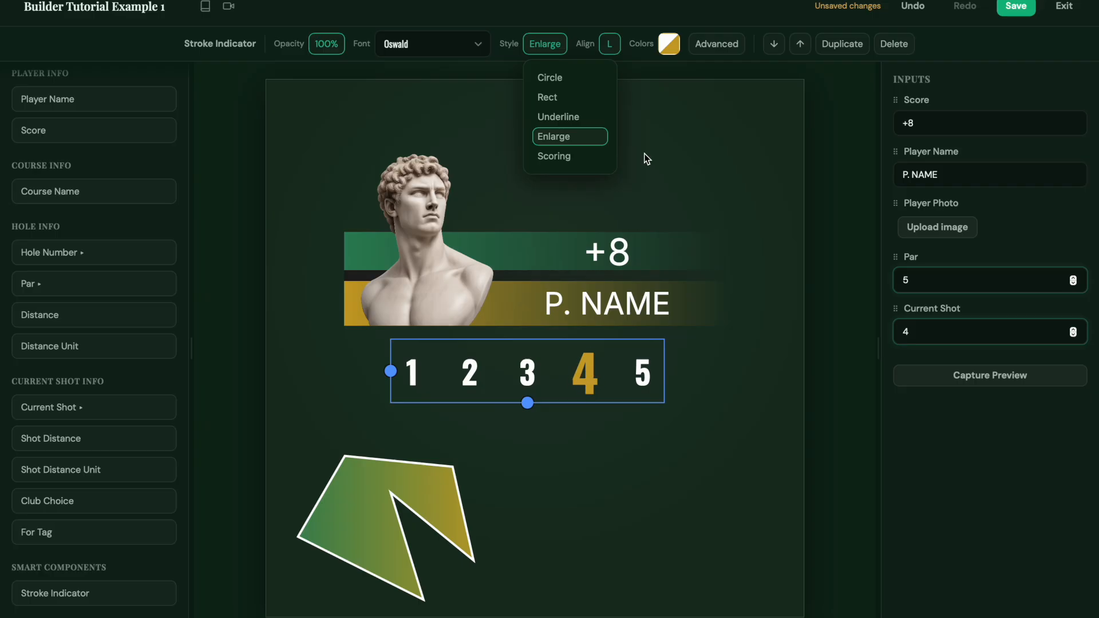
{"action": "left_click", "coordinate": [713, 47]}
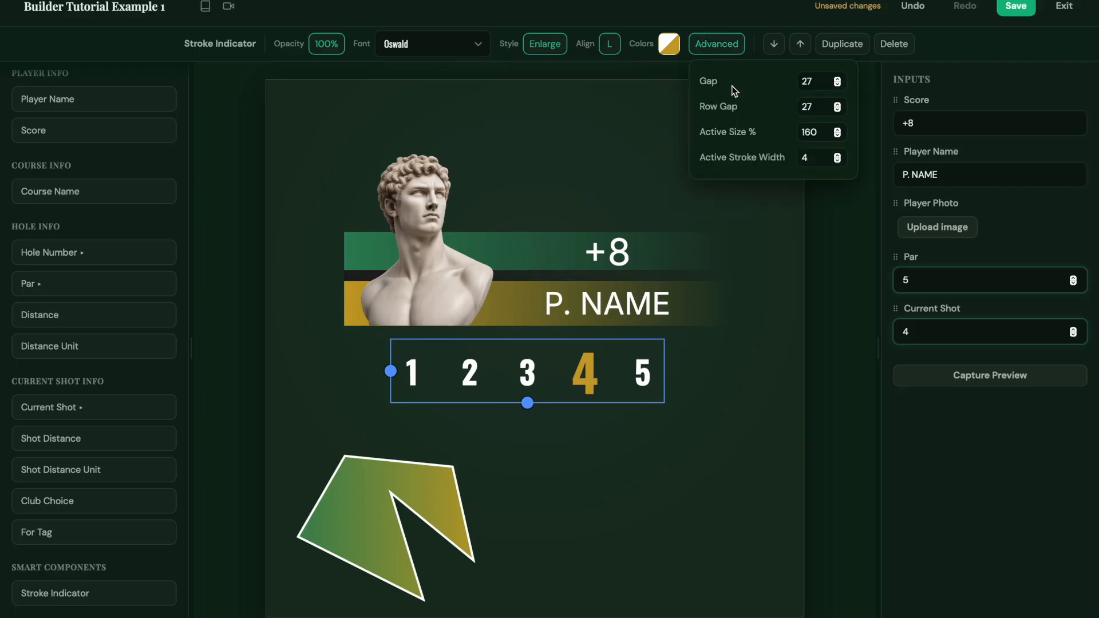
{"action": "left_click", "coordinate": [837, 84]}
{"action": "left_click", "coordinate": [837, 84]}
{"action": "left_click", "coordinate": [837, 84]}
{"action": "left_click", "coordinate": [837, 84]}
{"action": "left_click_drag", "start_coordinate": [837, 86], "coordinate": [837, 86]}
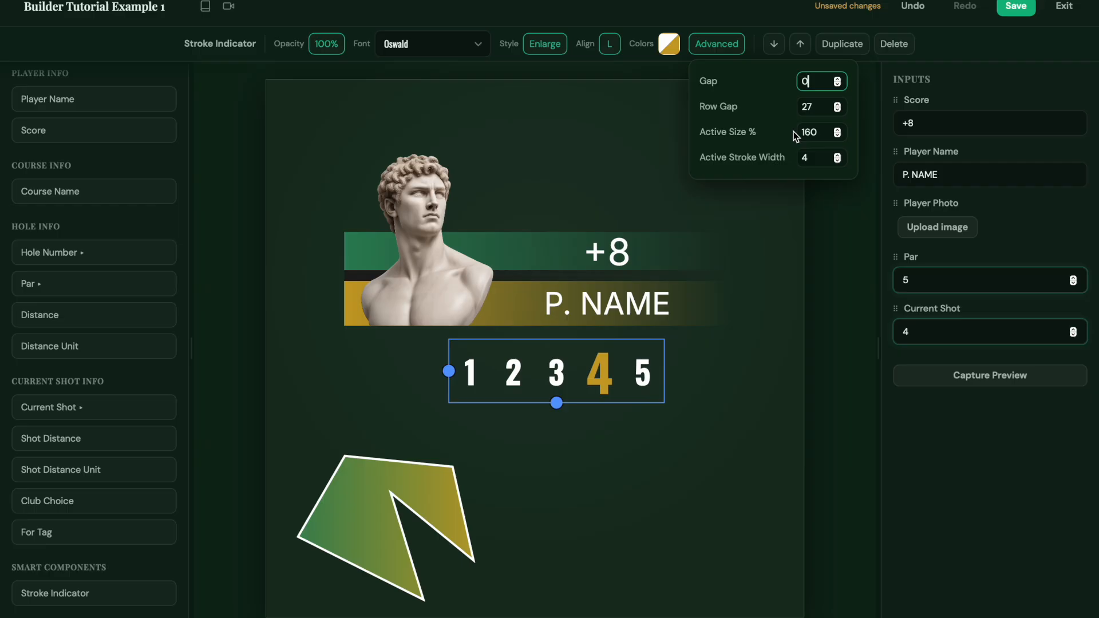
{"action": "left_click", "coordinate": [838, 130]}
{"action": "left_click_drag", "start_coordinate": [838, 132], "coordinate": [838, 132]}
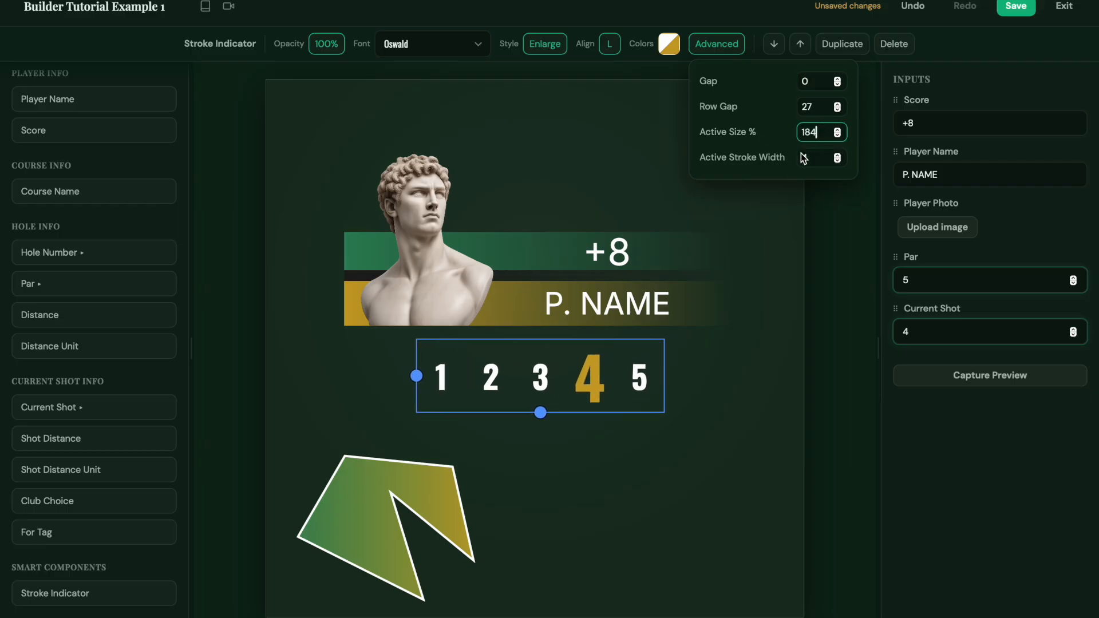
Change the Stroke Indicator's style to Scoring
{"action": "left_click", "coordinate": [544, 43]}
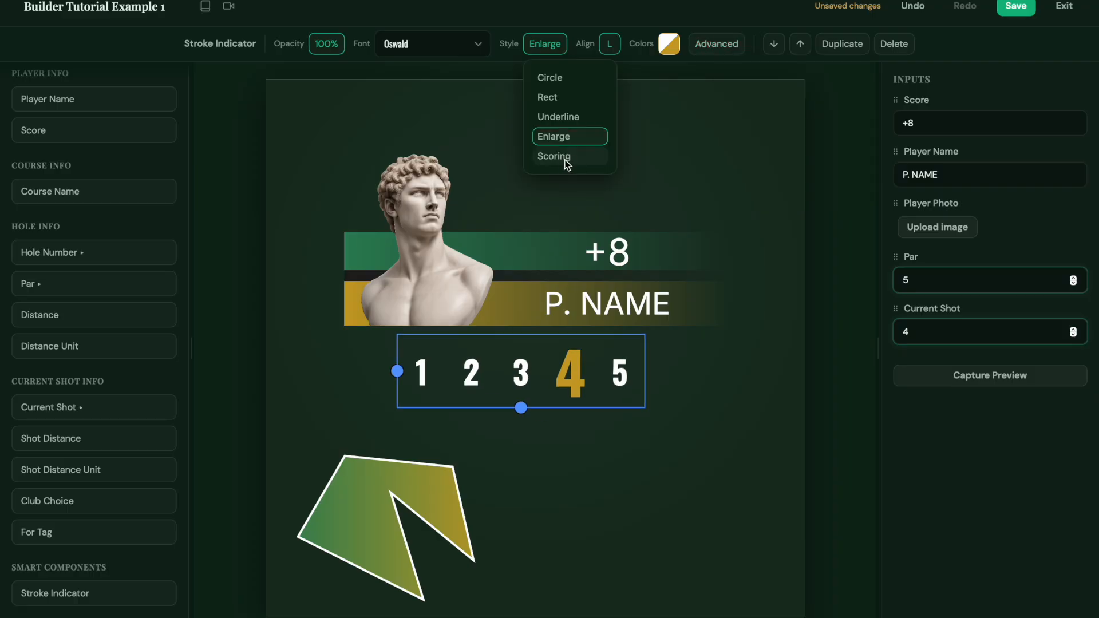
{"action": "left_click", "coordinate": [566, 163]}
{"action": "left_click_drag", "start_coordinate": [587, 357], "coordinate": [565, 362]}
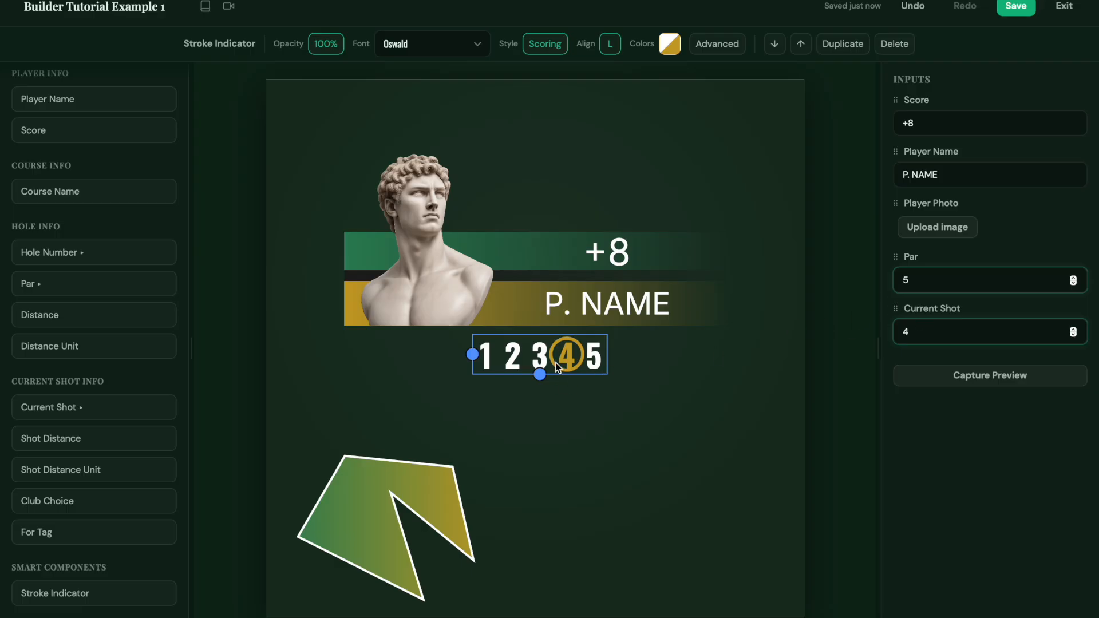
Test the Scoring style with Current Shot sample values 3, 5, 6, 7 and 2
{"action": "left_click", "coordinate": [921, 336]}
{"action": "key", "text": "BackSpace"}
{"action": "type", "text": "3"}
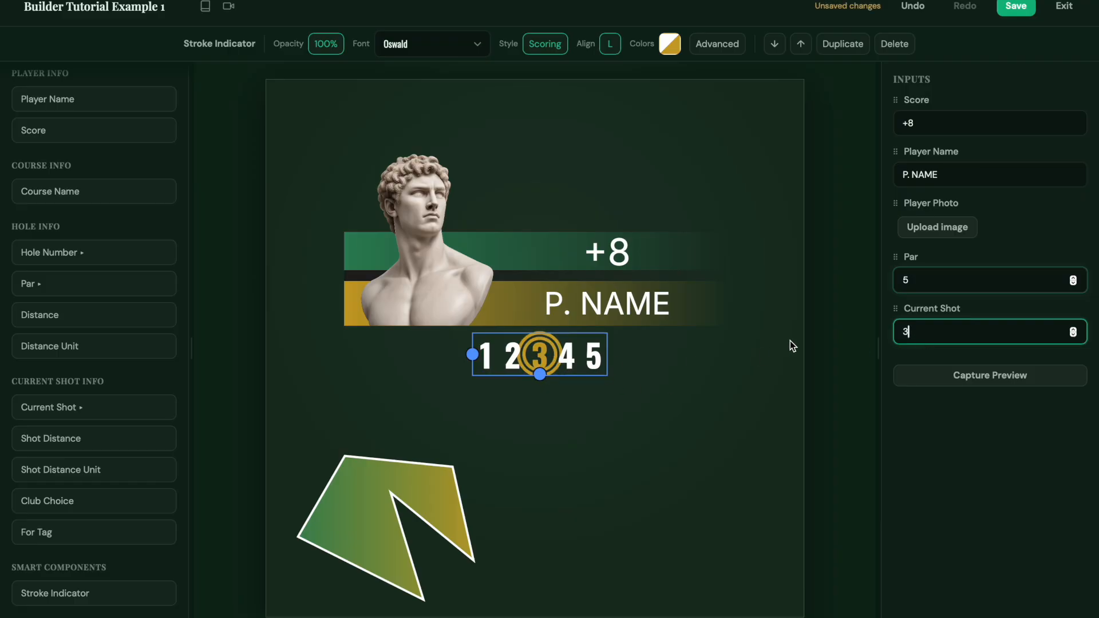
{"action": "key", "text": "BackSpace"}
{"action": "type", "text": "5"}
{"action": "key", "text": "BackSpace"}
{"action": "type", "text": "6"}
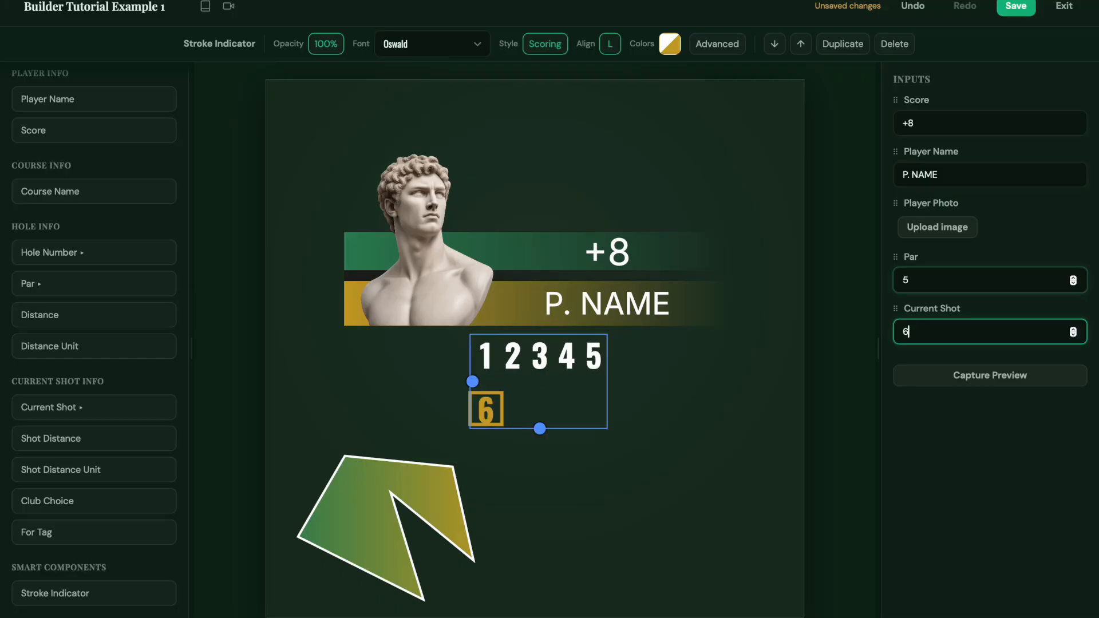
{"action": "key", "text": "BackSpace"}
{"action": "type", "text": "7"}
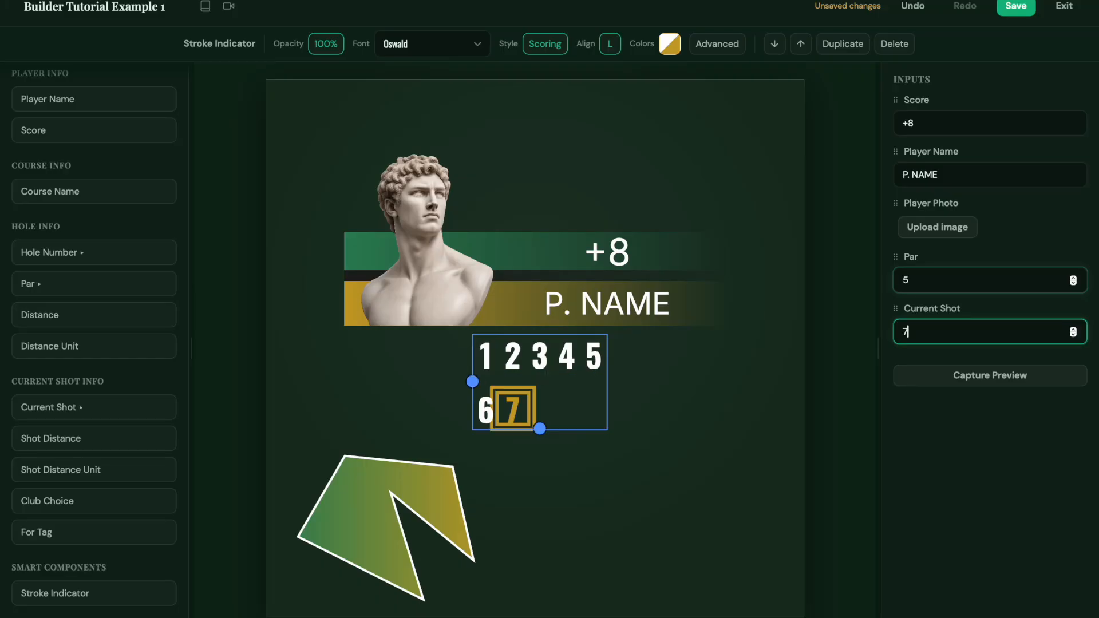
{"action": "left_click", "coordinate": [631, 396]}
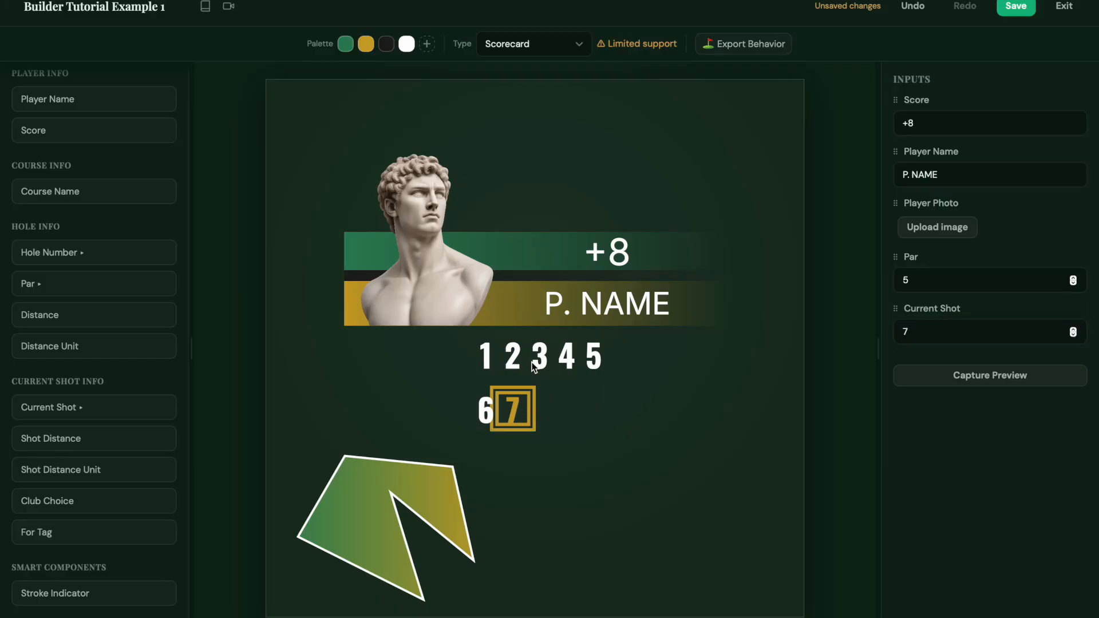
{"action": "left_click", "coordinate": [918, 332]}
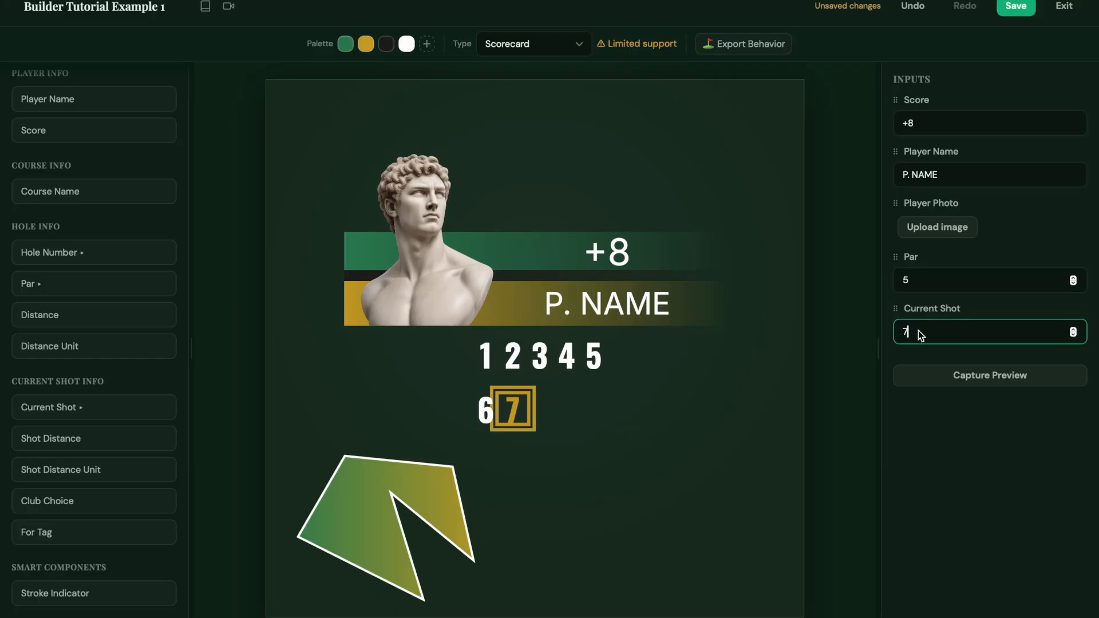
{"action": "key", "text": "BackSpace"}
{"action": "type", "text": "2"}
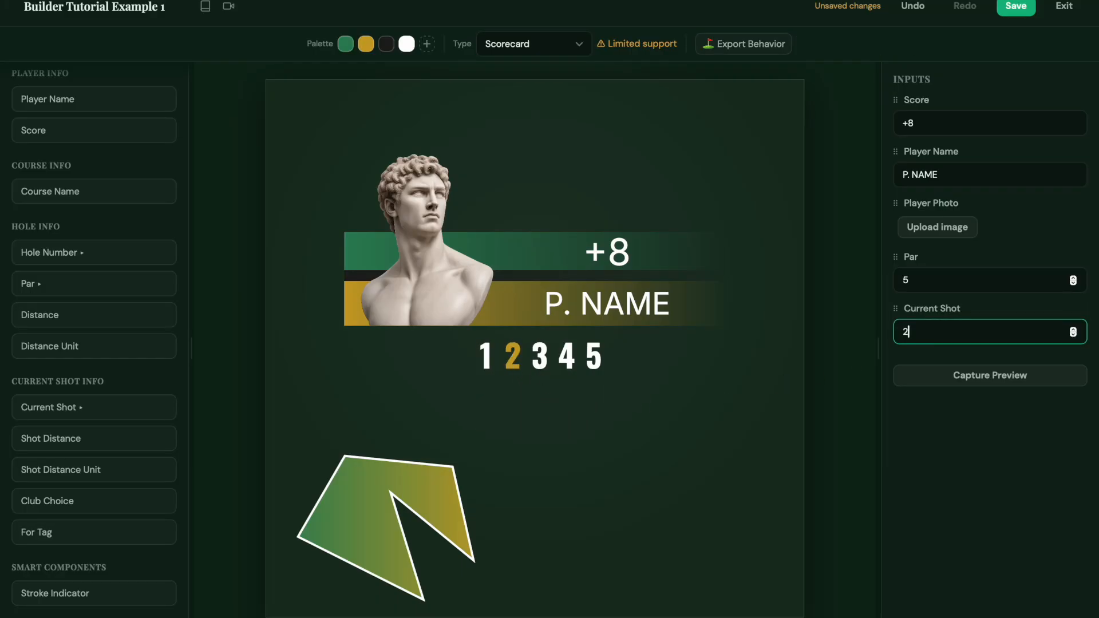
Change the Stroke Indicator's style to Circle and expand its advanced color options
{"action": "left_click", "coordinate": [531, 367]}
{"action": "left_click", "coordinate": [544, 43]}
{"action": "left_click", "coordinate": [562, 82]}
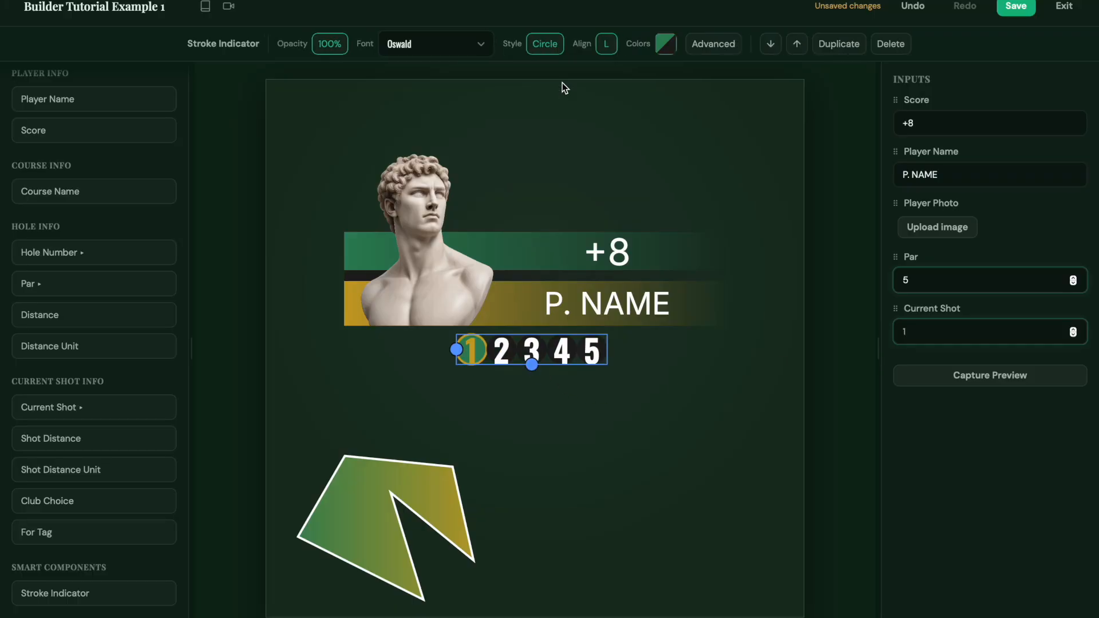
{"action": "left_click", "coordinate": [665, 51]}
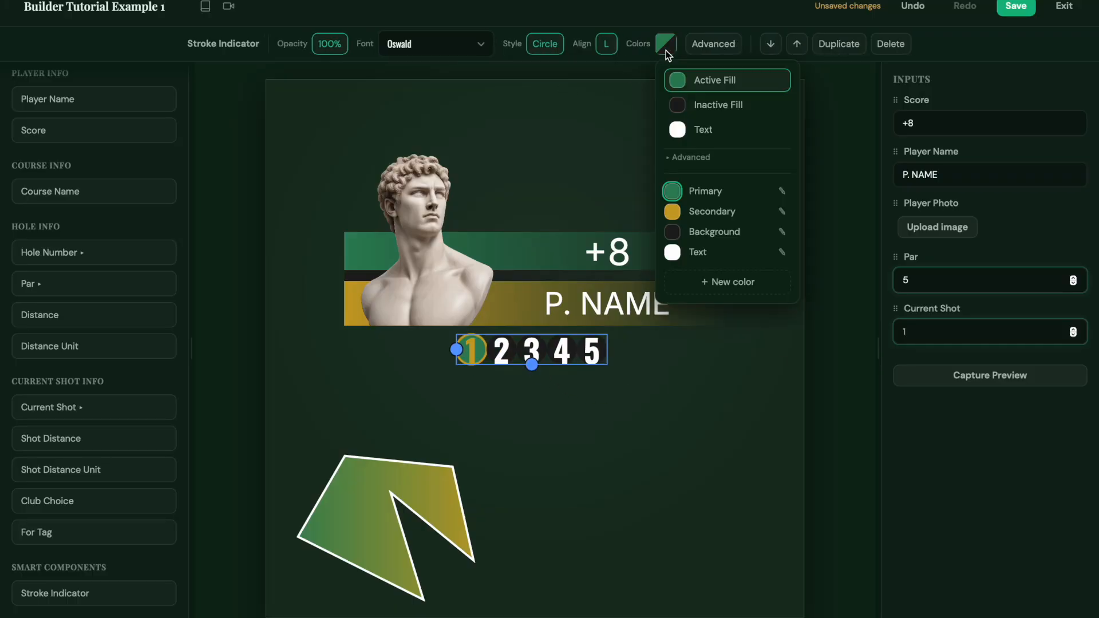
{"action": "left_click", "coordinate": [697, 159]}
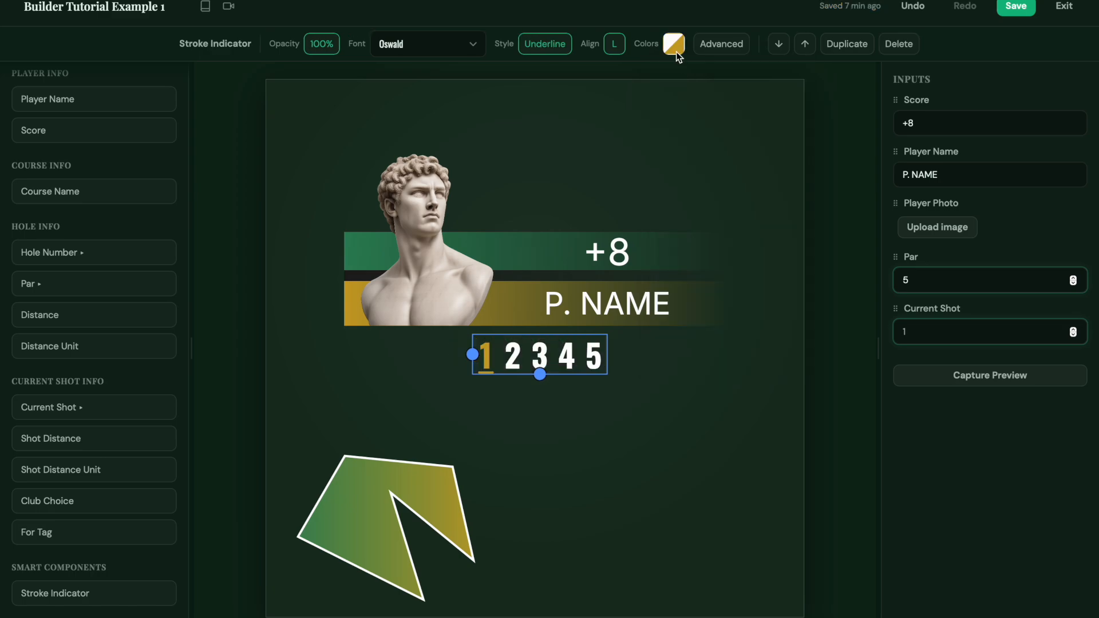
Review the Stroke Indicator's color options for the Underline style, including the advanced ones
{"action": "left_click", "coordinate": [675, 47]}
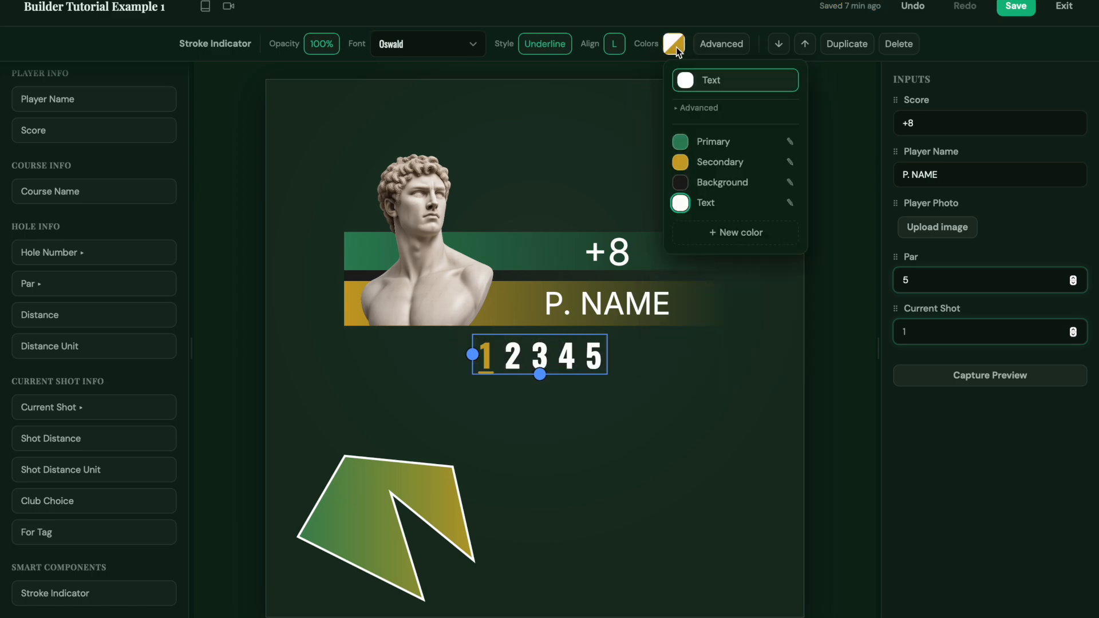
{"action": "left_click", "coordinate": [695, 109]}
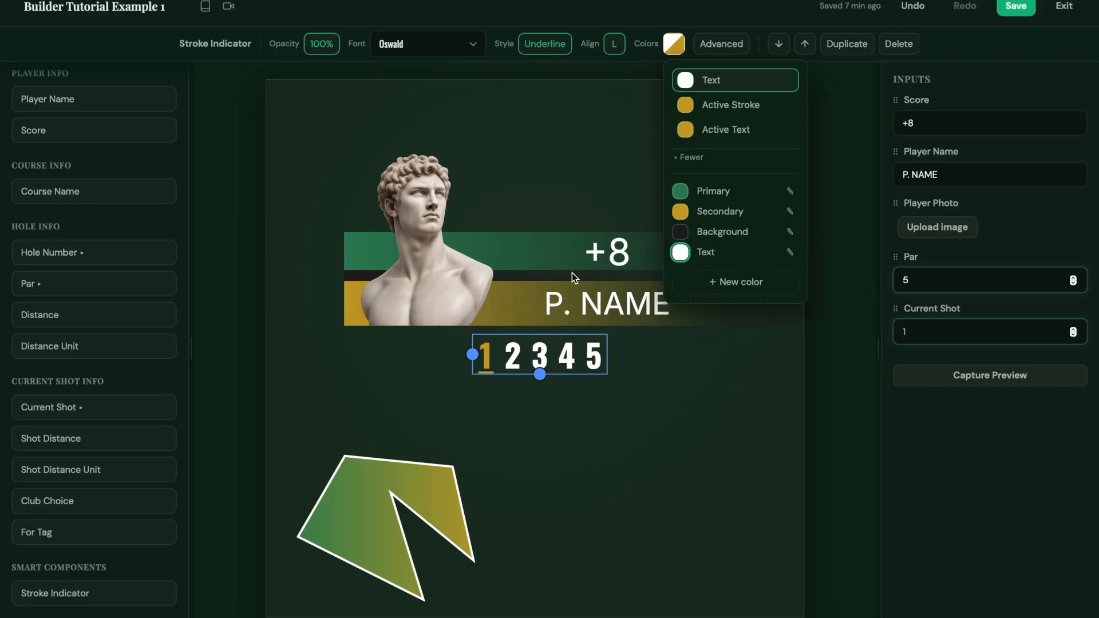
{"action": "left_click", "coordinate": [560, 183]}
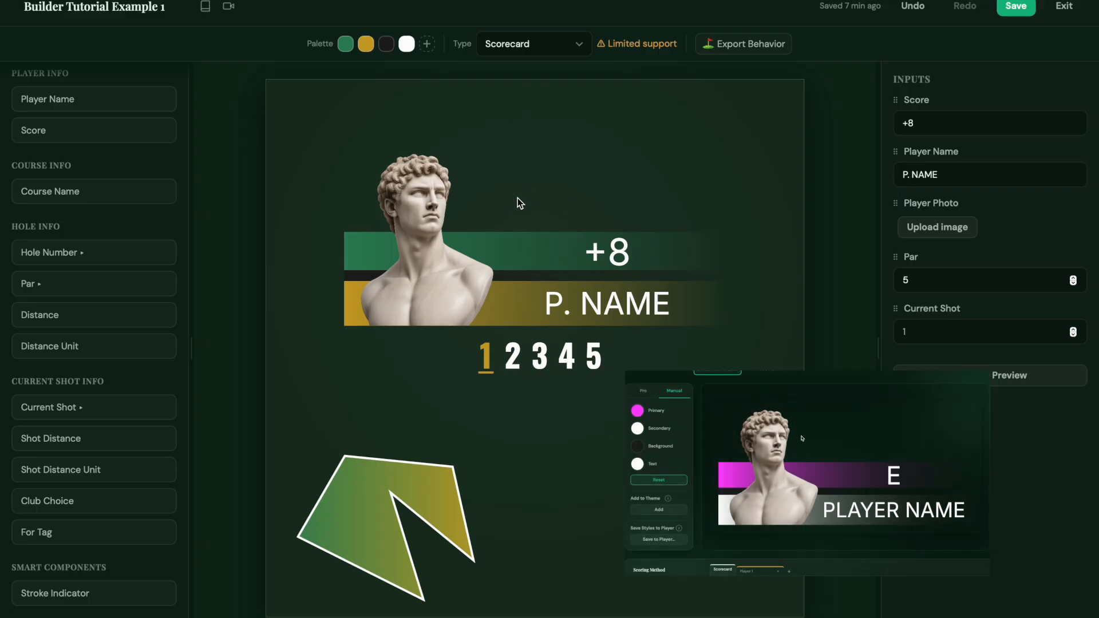
Inspect the score bar and score text, and view the options of the template palette's Primary color
{"action": "left_click", "coordinate": [365, 241]}
{"action": "left_click", "coordinate": [532, 257]}
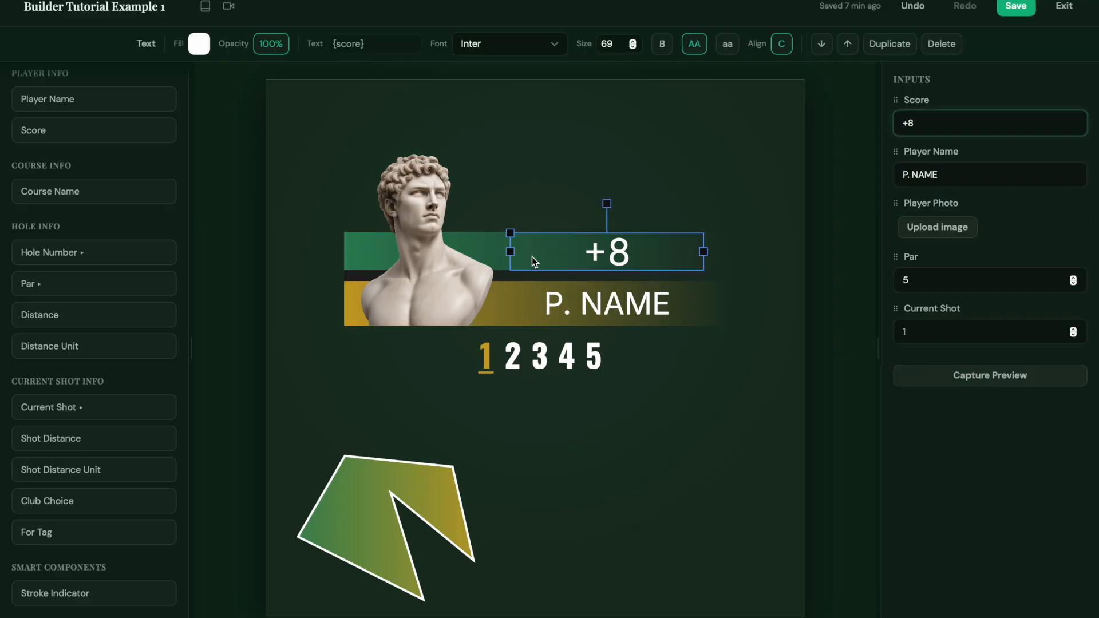
{"action": "left_click", "coordinate": [505, 246]}
{"action": "left_click", "coordinate": [417, 110]}
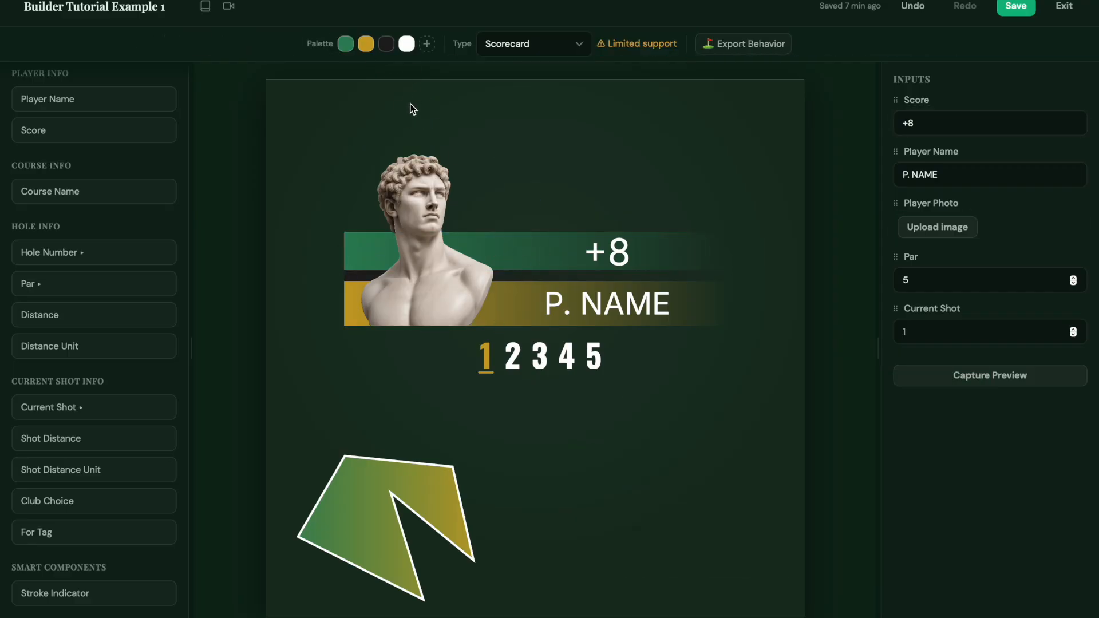
{"action": "left_click", "coordinate": [345, 44]}
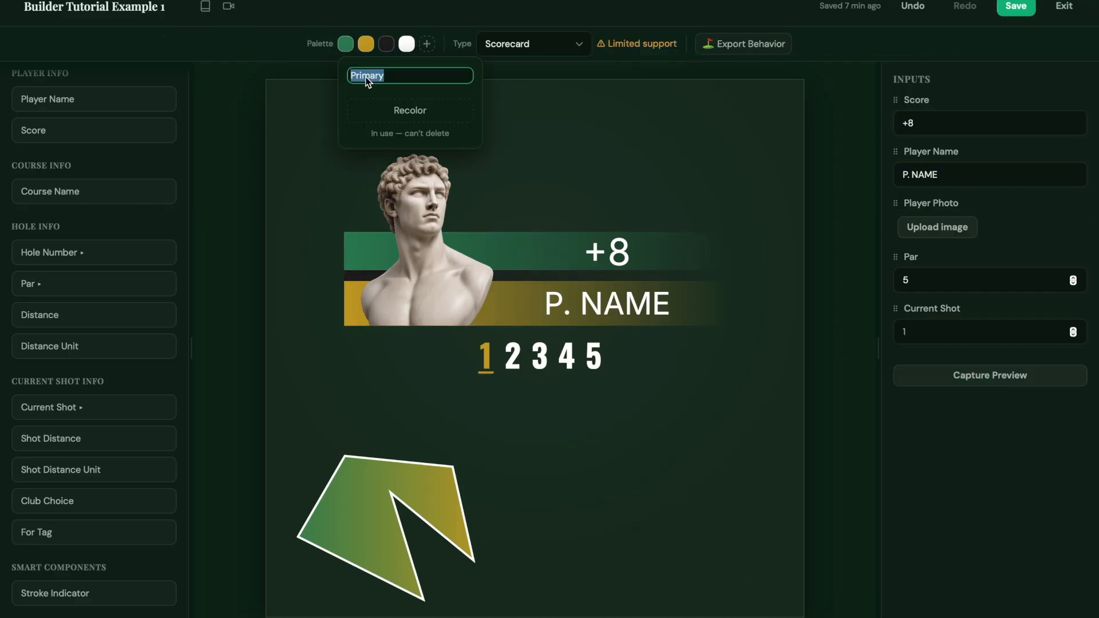
{"action": "left_click", "coordinate": [501, 104]}
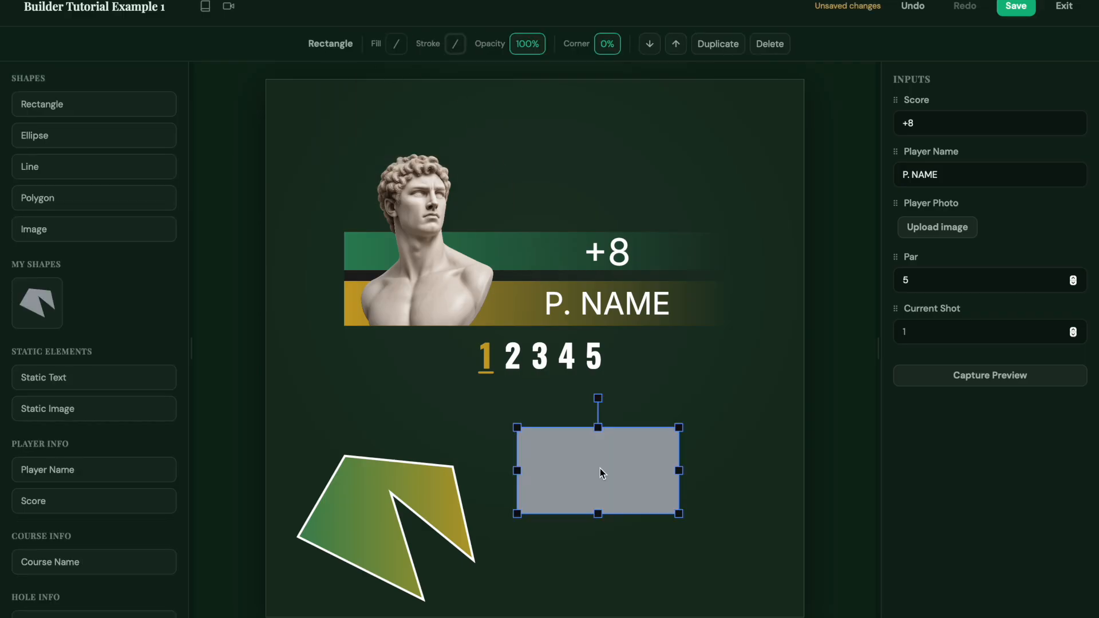
Recolor the palette's Primary color to red and fill the grey rectangle with it
{"action": "left_click", "coordinate": [397, 46]}
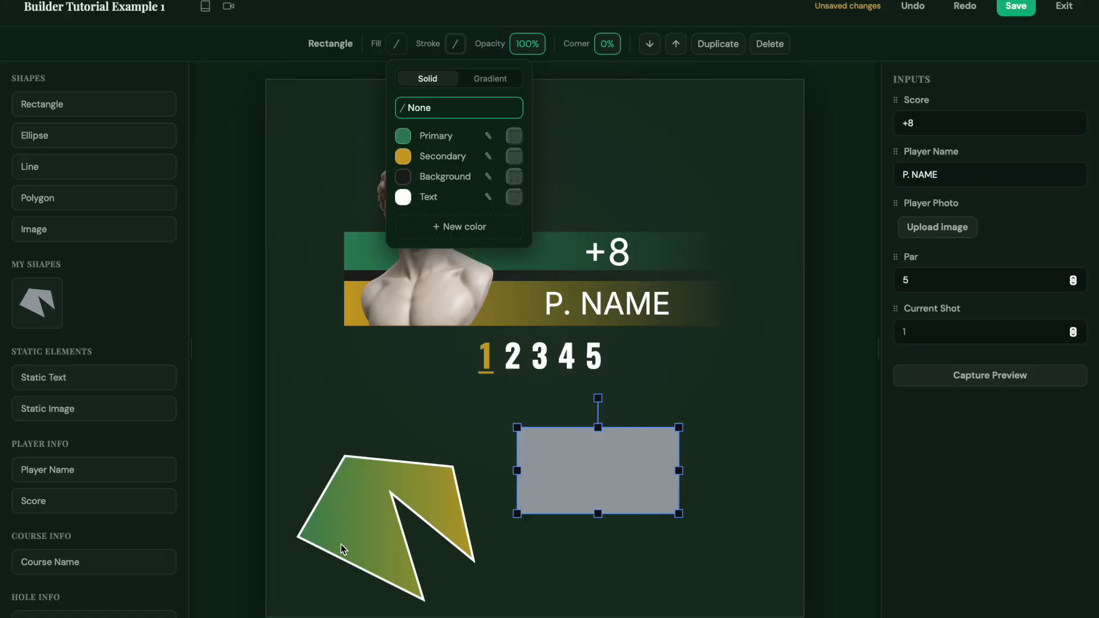
{"action": "left_click", "coordinate": [488, 137]}
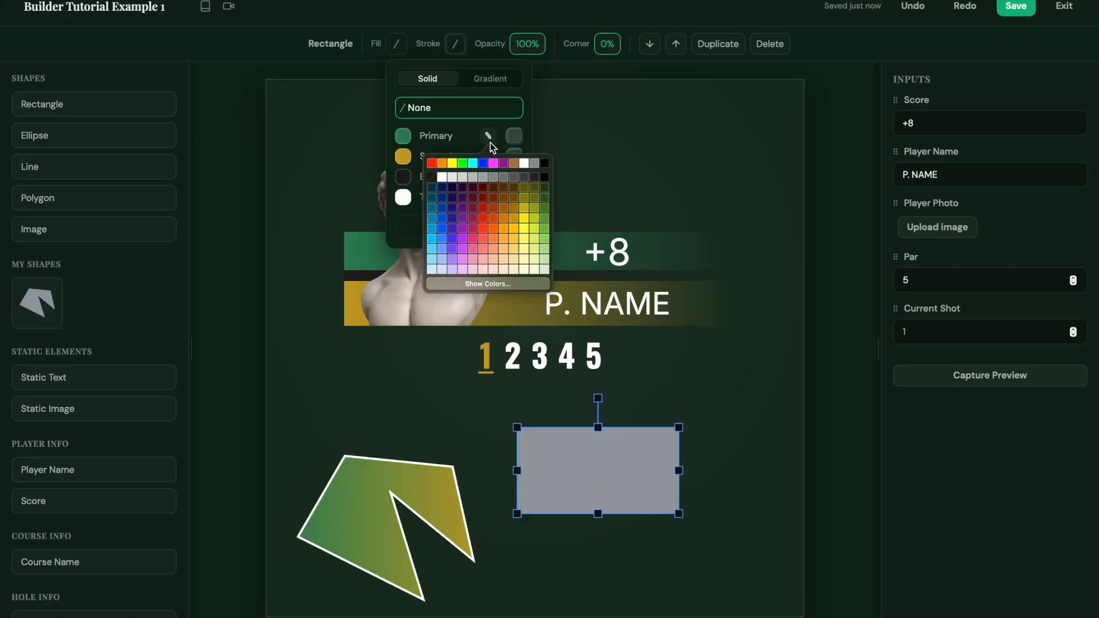
{"action": "left_click", "coordinate": [482, 217]}
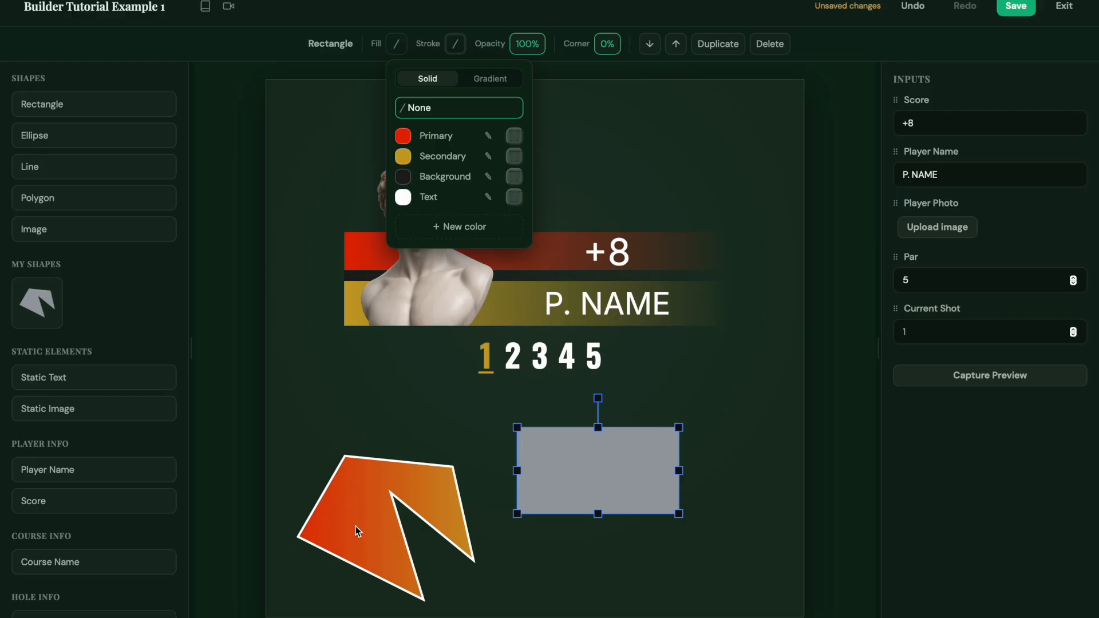
{"action": "left_click", "coordinate": [420, 141]}
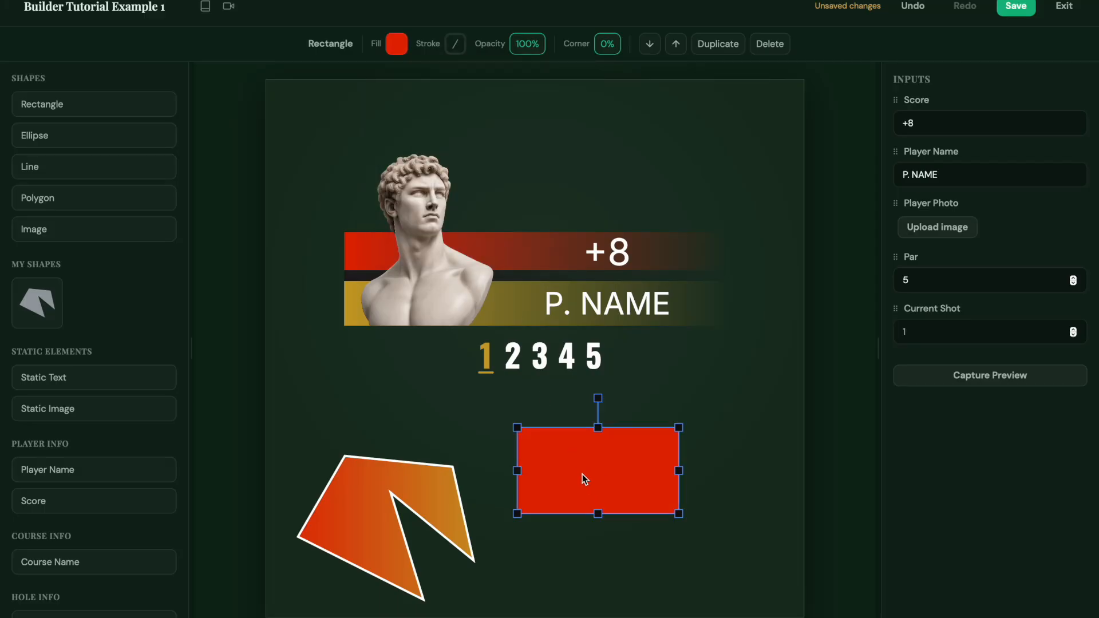
Fill the red rectangle with a gradient running from the Primary to the Secondary palette color, after trying the Text color as stop B
{"action": "left_click", "coordinate": [400, 50]}
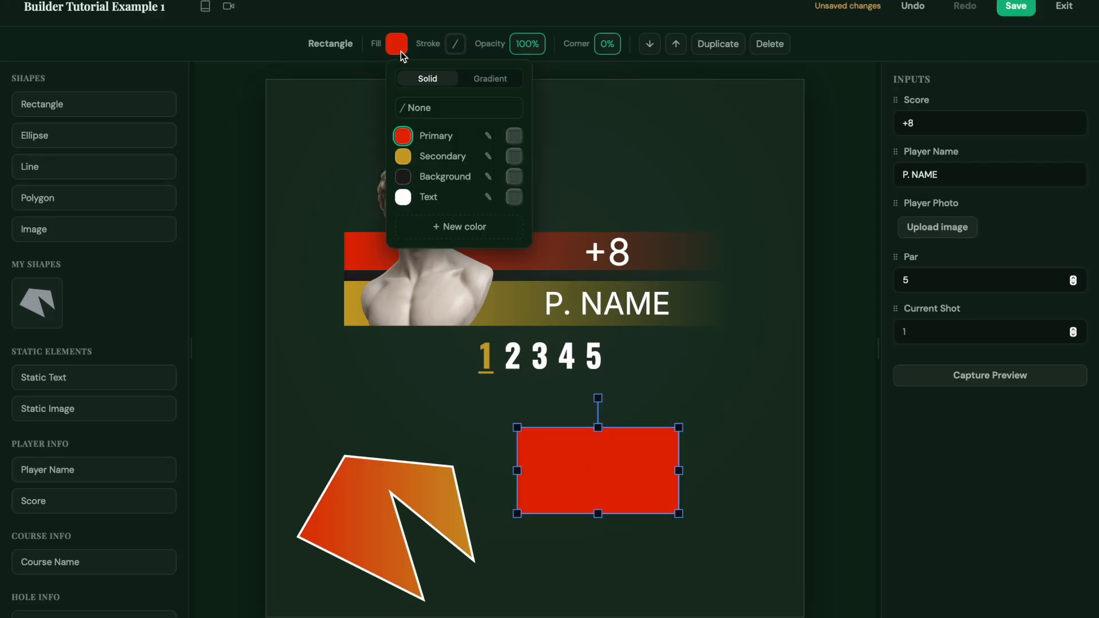
{"action": "left_click", "coordinate": [477, 84]}
{"action": "left_click", "coordinate": [437, 133]}
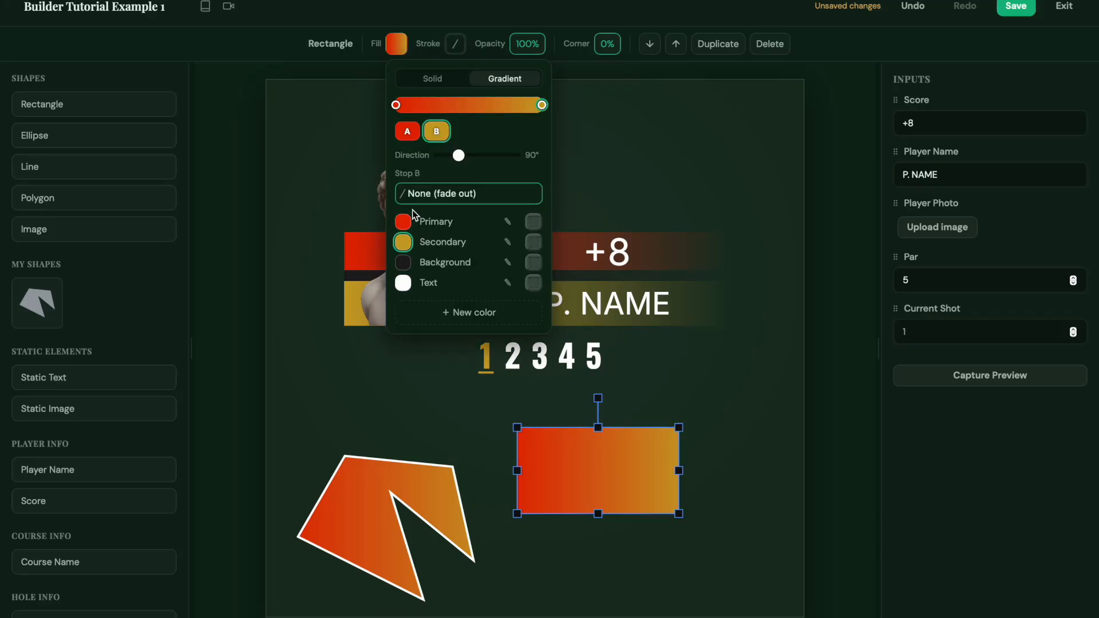
{"action": "left_click", "coordinate": [404, 283]}
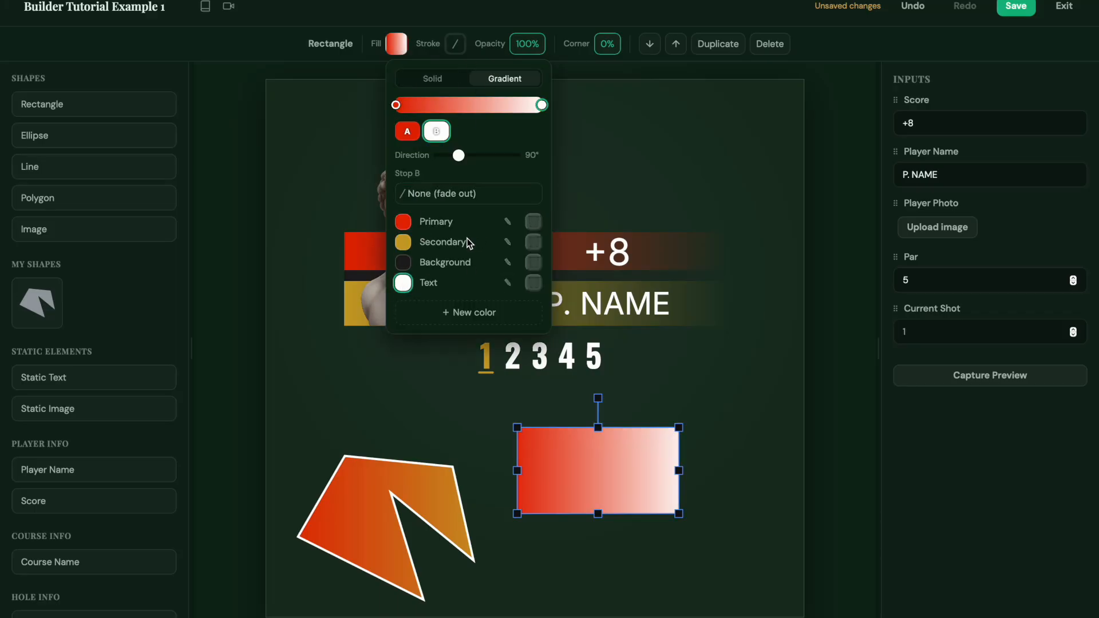
{"action": "left_click", "coordinate": [404, 243]}
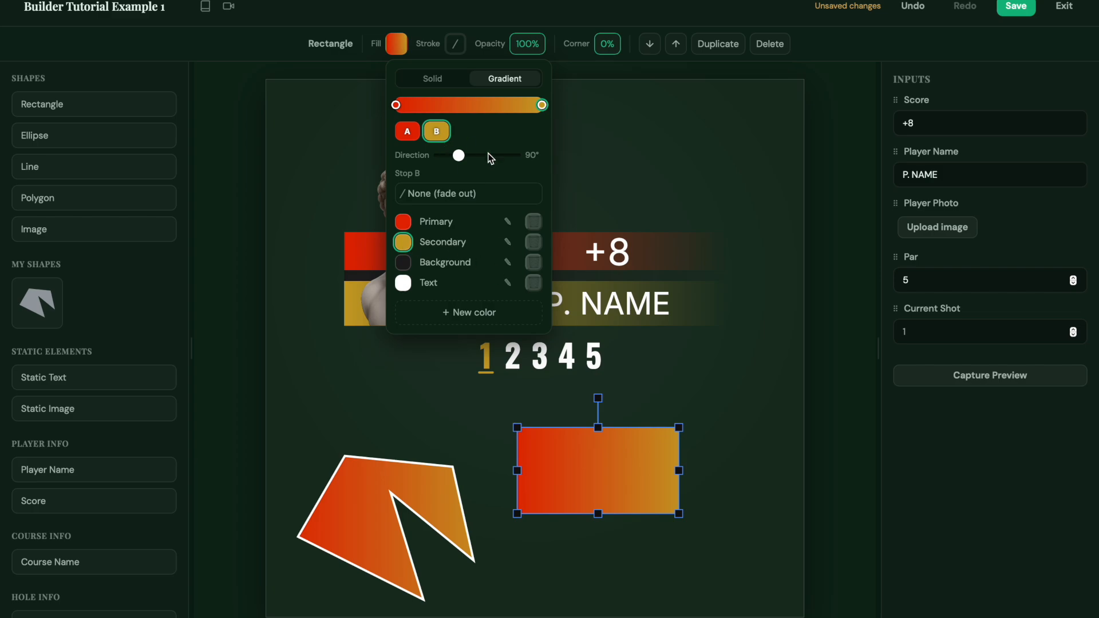
{"action": "left_click", "coordinate": [585, 143]}
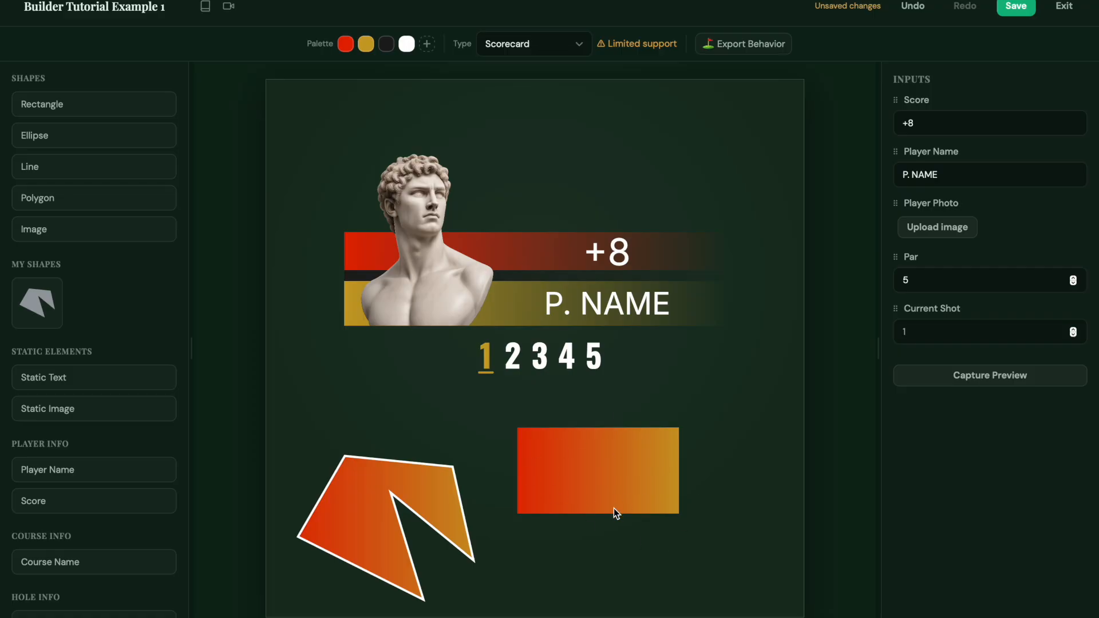
View the color choices for adding a new color to the template palette, without adding one
{"action": "left_click", "coordinate": [427, 44]}
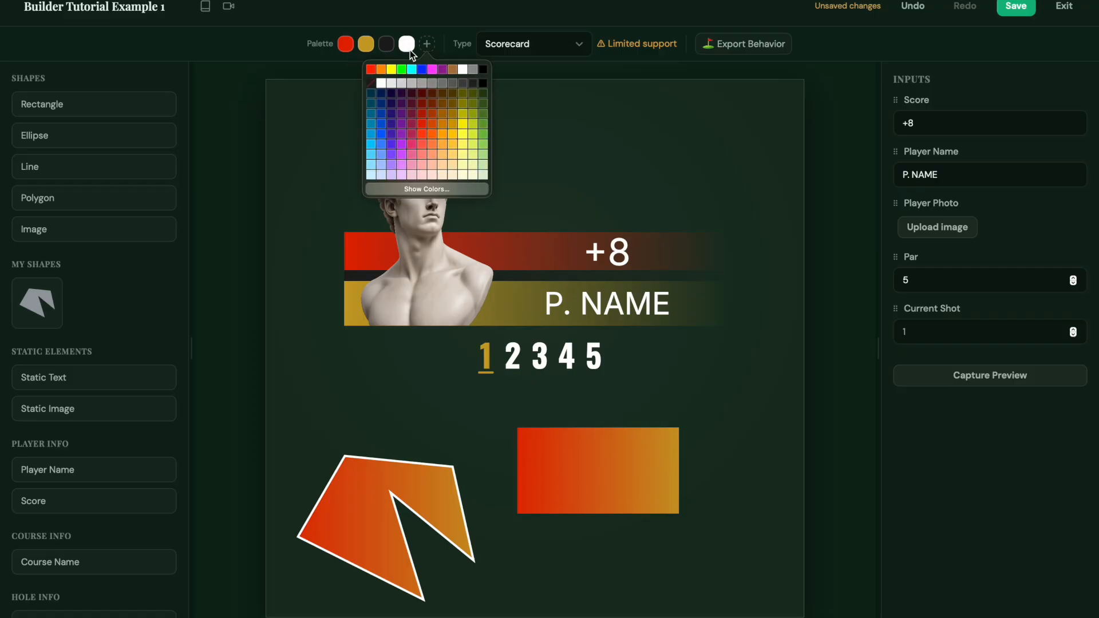
{"action": "left_click", "coordinate": [318, 83]}
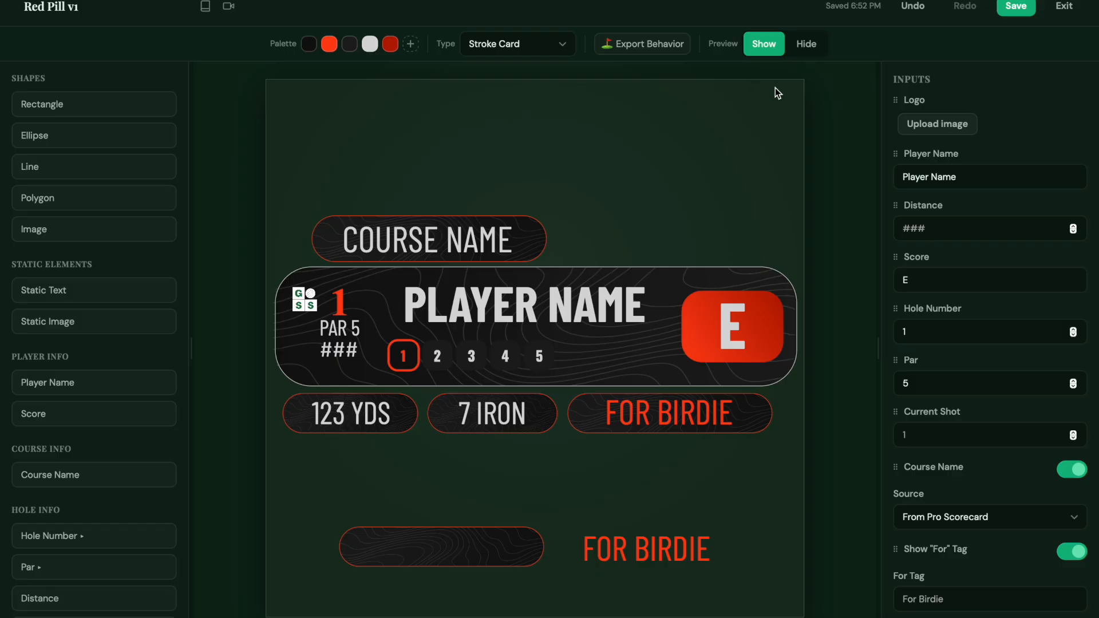
Compare the Red Pill v1 template with optional elements shown and hidden, and inspect the distance, club and For Birdie elements
{"action": "left_click", "coordinate": [808, 50]}
{"action": "left_click", "coordinate": [767, 49]}
{"action": "left_click_drag", "start_coordinate": [298, 181], "coordinate": [501, 222]}
{"action": "left_click_drag", "start_coordinate": [308, 461], "coordinate": [375, 398]}
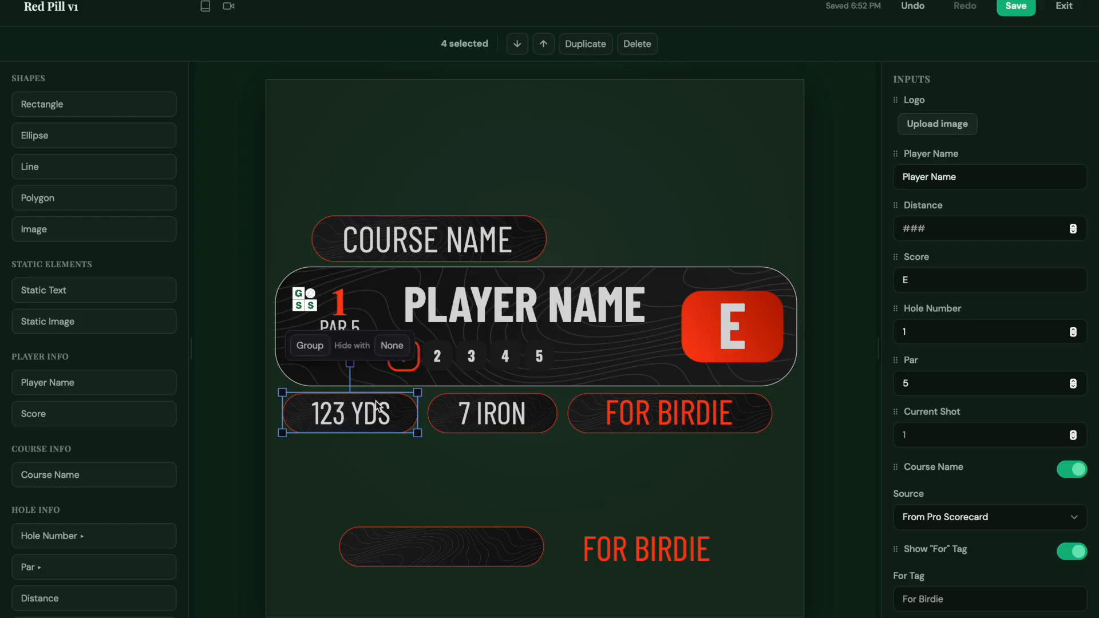
{"action": "left_click_drag", "start_coordinate": [436, 456], "coordinate": [499, 417]}
{"action": "left_click_drag", "start_coordinate": [630, 453], "coordinate": [693, 401]}
{"action": "left_click", "coordinate": [686, 462]}
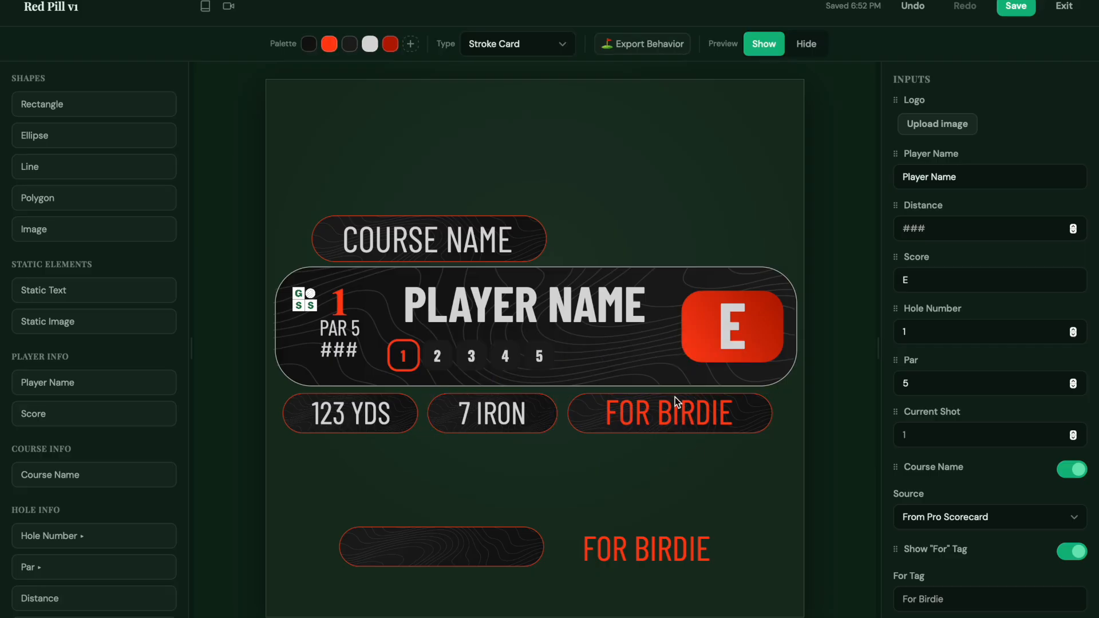
{"action": "left_click", "coordinate": [809, 43]}
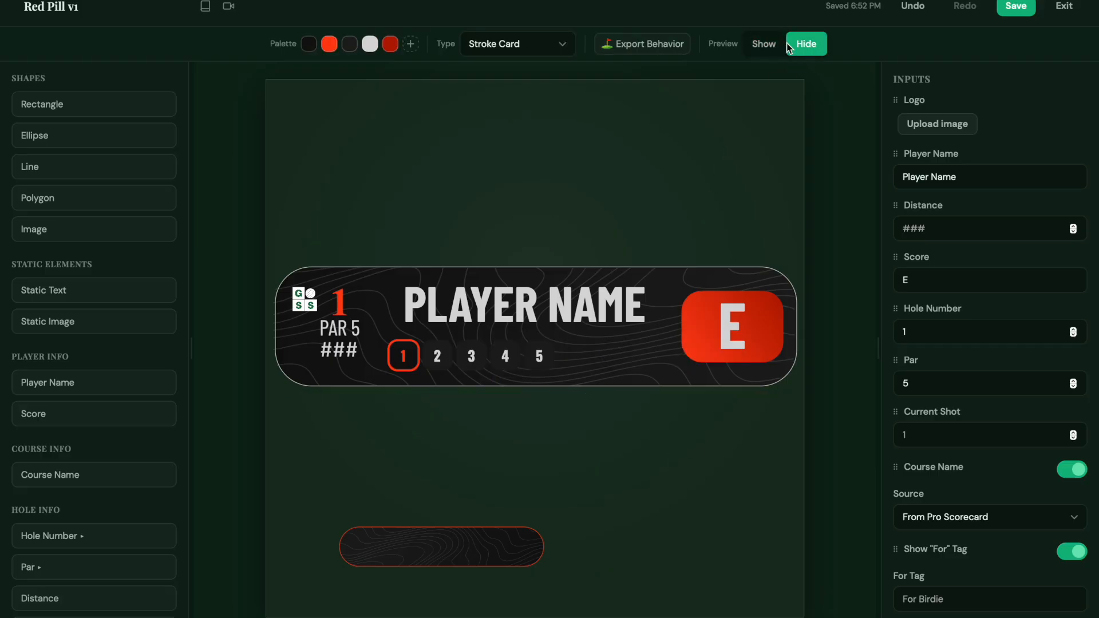
{"action": "left_click", "coordinate": [765, 47]}
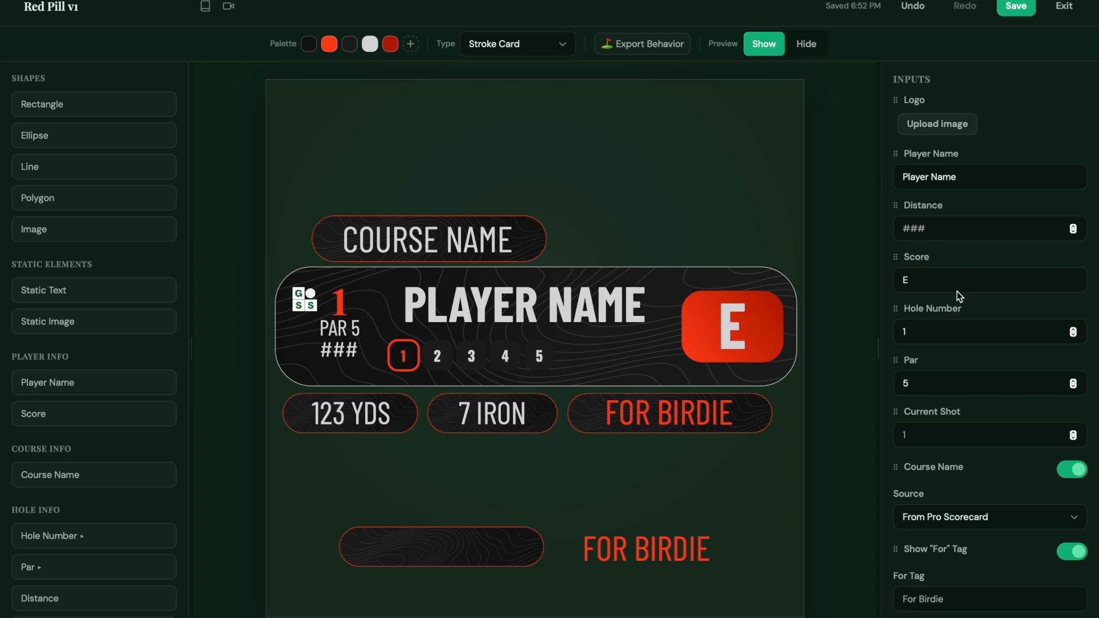
Turn off the Course Name, Show "For" Tag, Shot Distance and Club Choice inputs
{"action": "scroll", "coordinate": [957, 294], "scroll_direction": "down", "scroll_amount": 5}
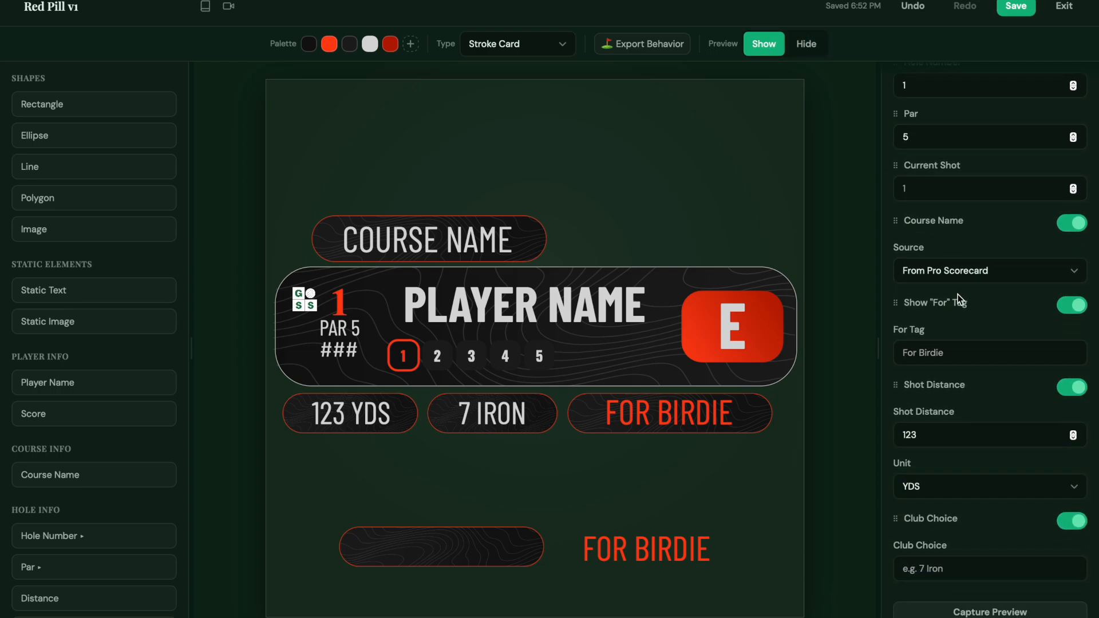
{"action": "left_click", "coordinate": [1073, 224]}
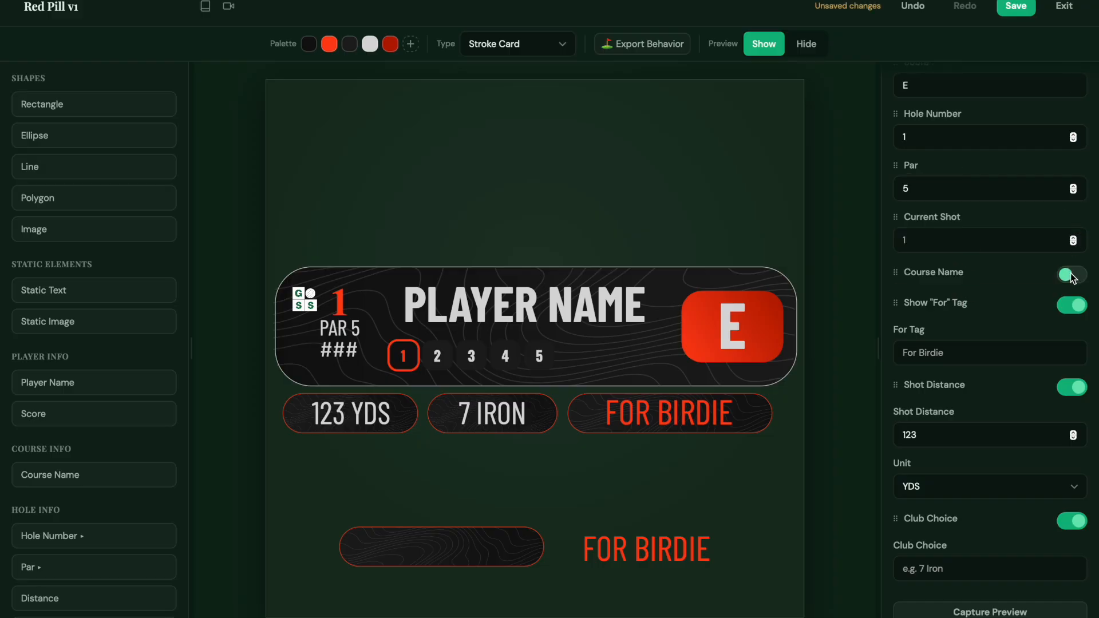
{"action": "left_click", "coordinate": [1077, 306]}
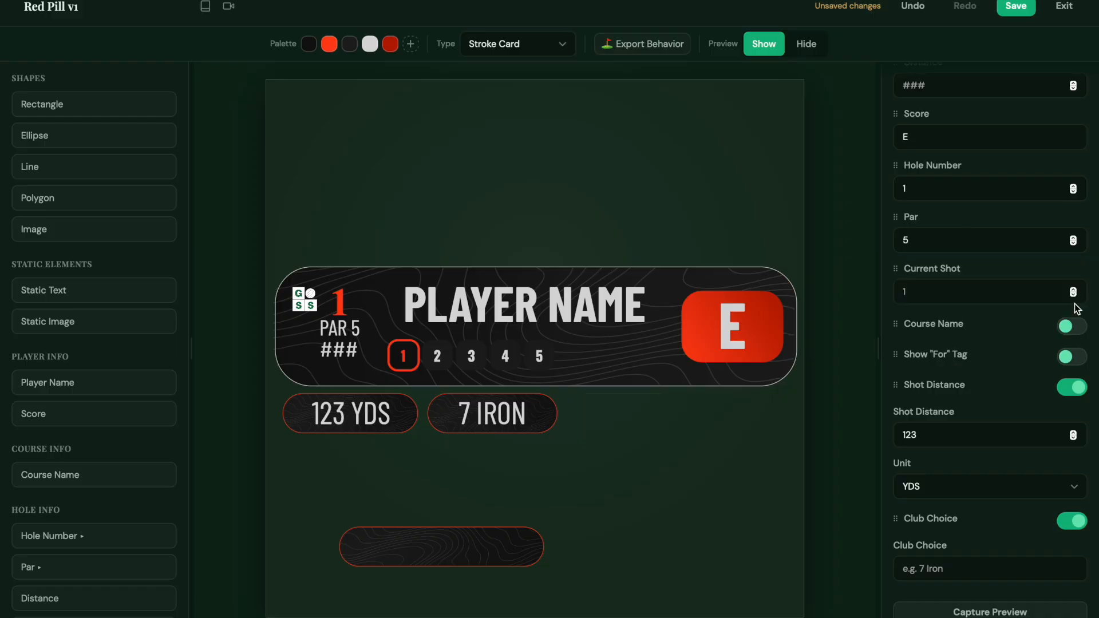
{"action": "left_click", "coordinate": [1078, 389]}
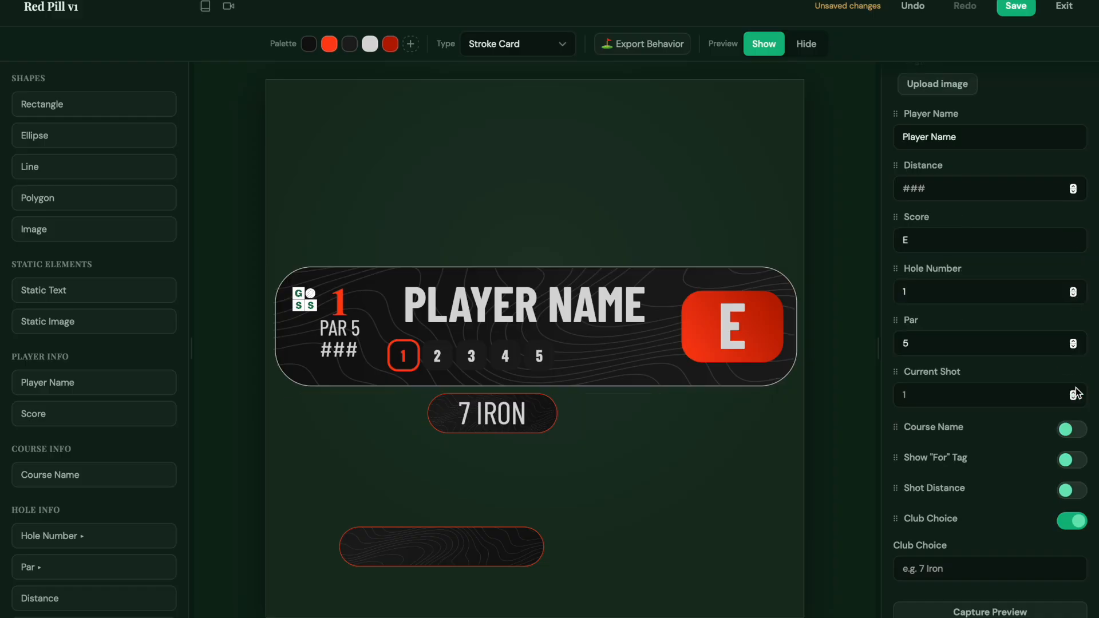
{"action": "left_click", "coordinate": [1073, 521]}
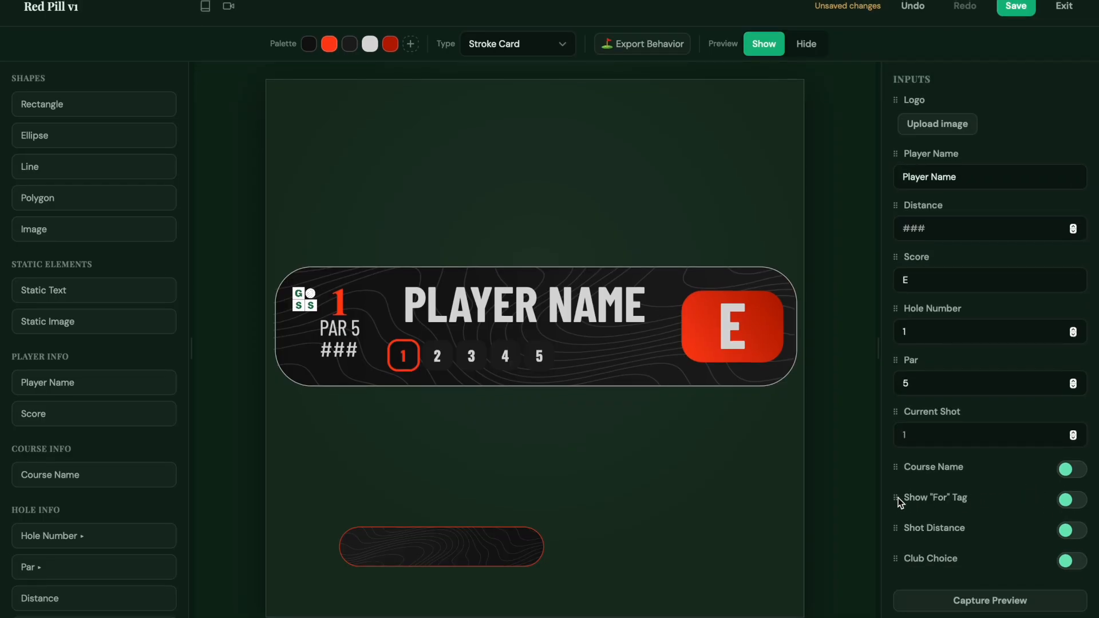
Move the Show "For" Tag input below Club Choice, and switch it on and off to test it
{"action": "left_click_drag", "start_coordinate": [897, 500], "coordinate": [914, 569]}
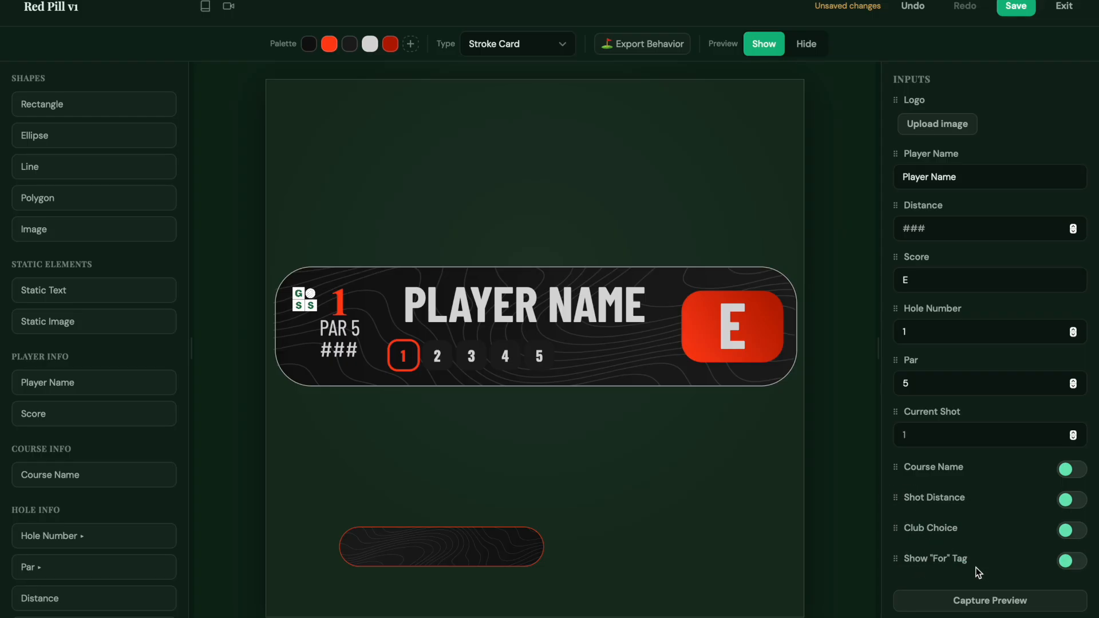
{"action": "left_click", "coordinate": [1065, 563]}
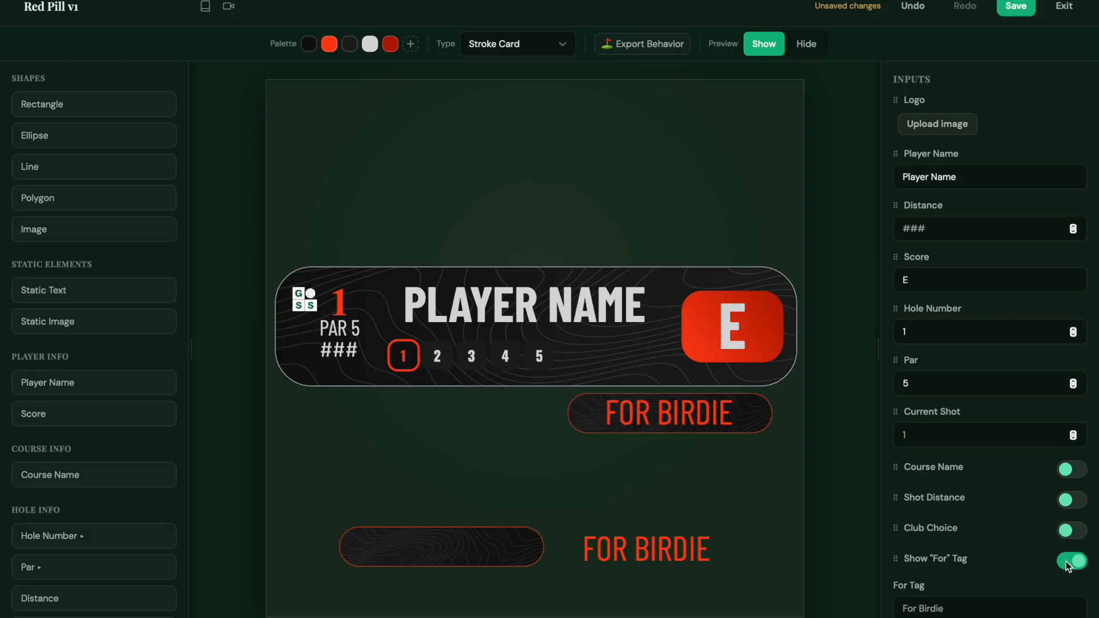
{"action": "left_click", "coordinate": [1066, 562]}
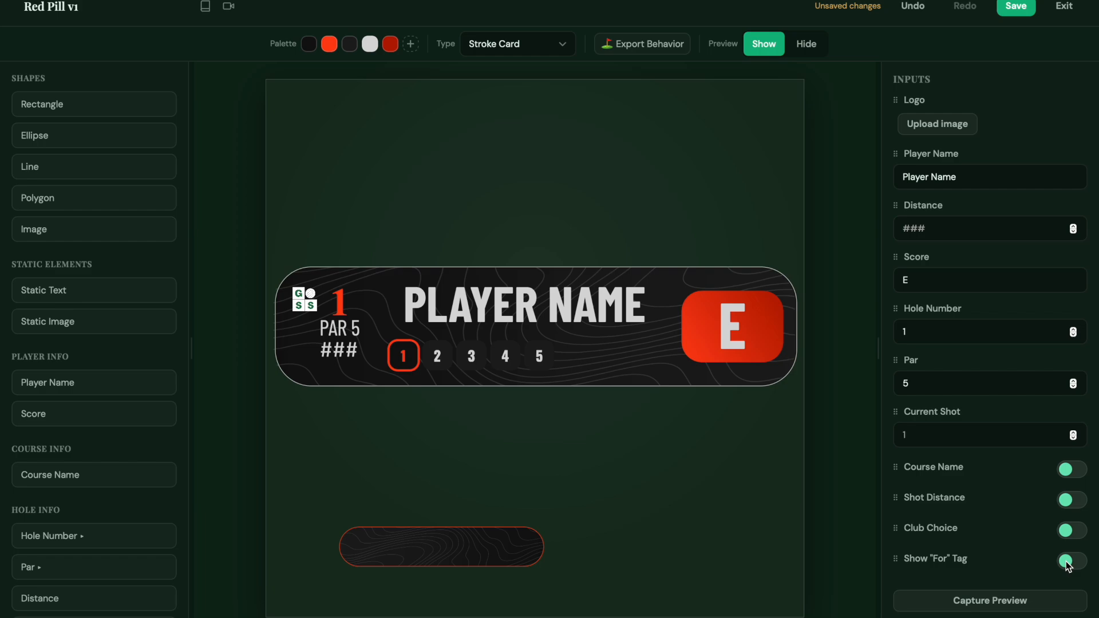
Turn the For tag, Club Choice, Shot Distance and Course Name inputs on, and preview the template with optional elements hidden and shown
{"action": "left_click", "coordinate": [1069, 564]}
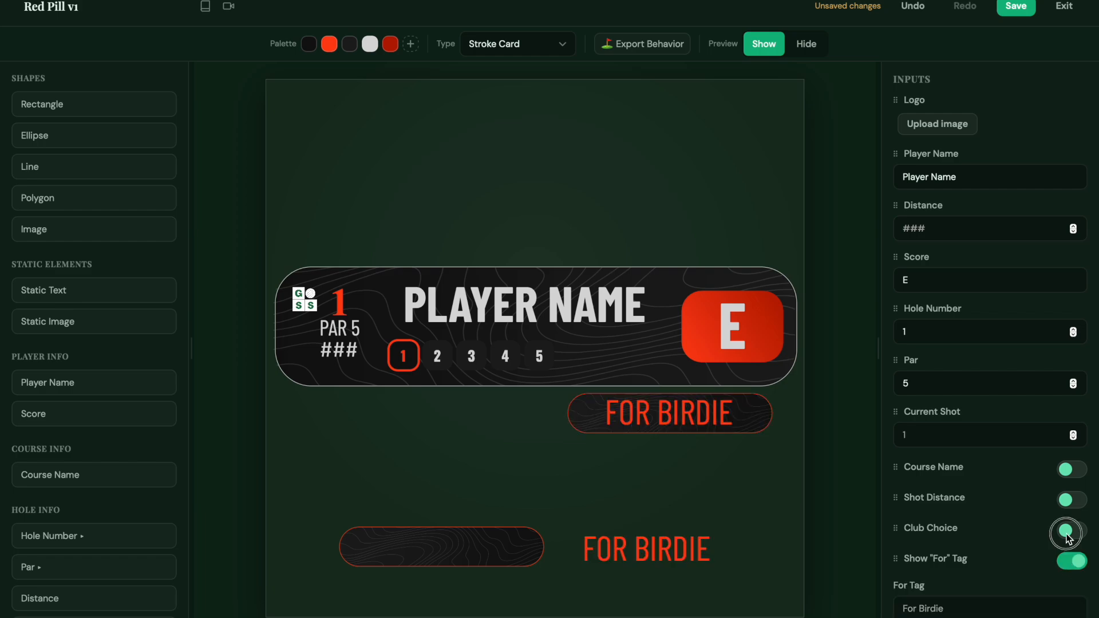
{"action": "left_click", "coordinate": [1066, 530]}
{"action": "left_click", "coordinate": [1070, 500]}
{"action": "left_click", "coordinate": [1072, 470]}
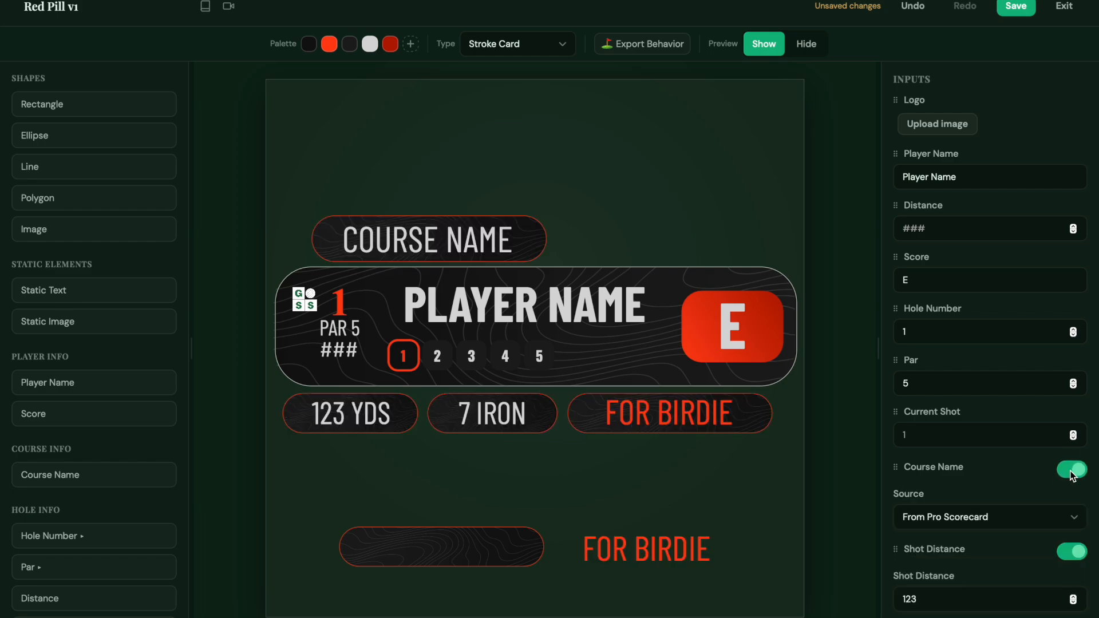
{"action": "left_click", "coordinate": [802, 48]}
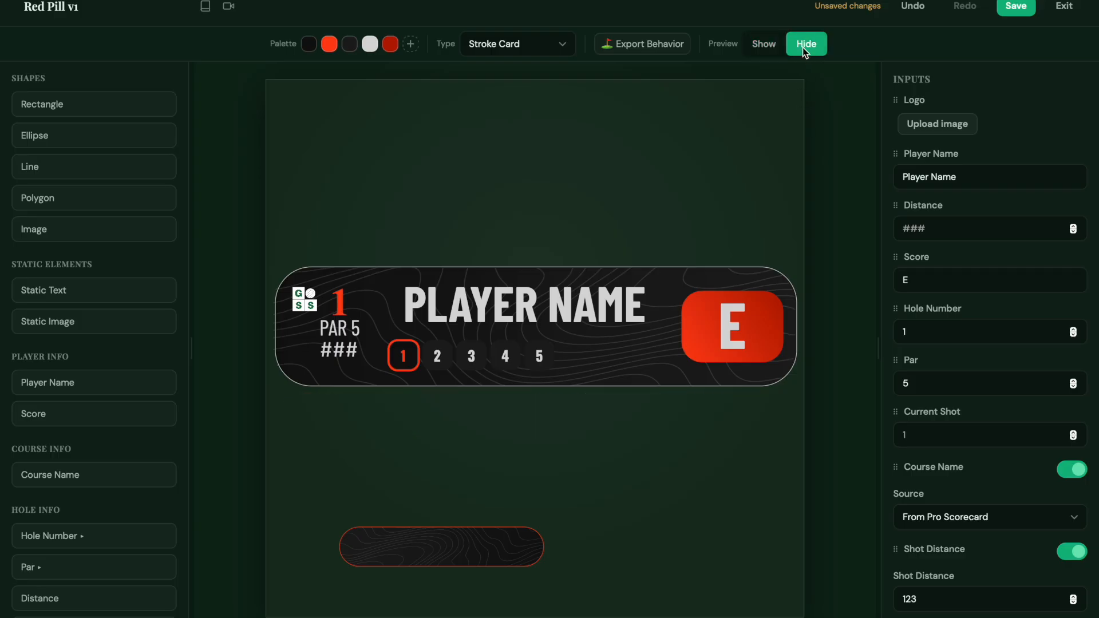
{"action": "left_click", "coordinate": [768, 47]}
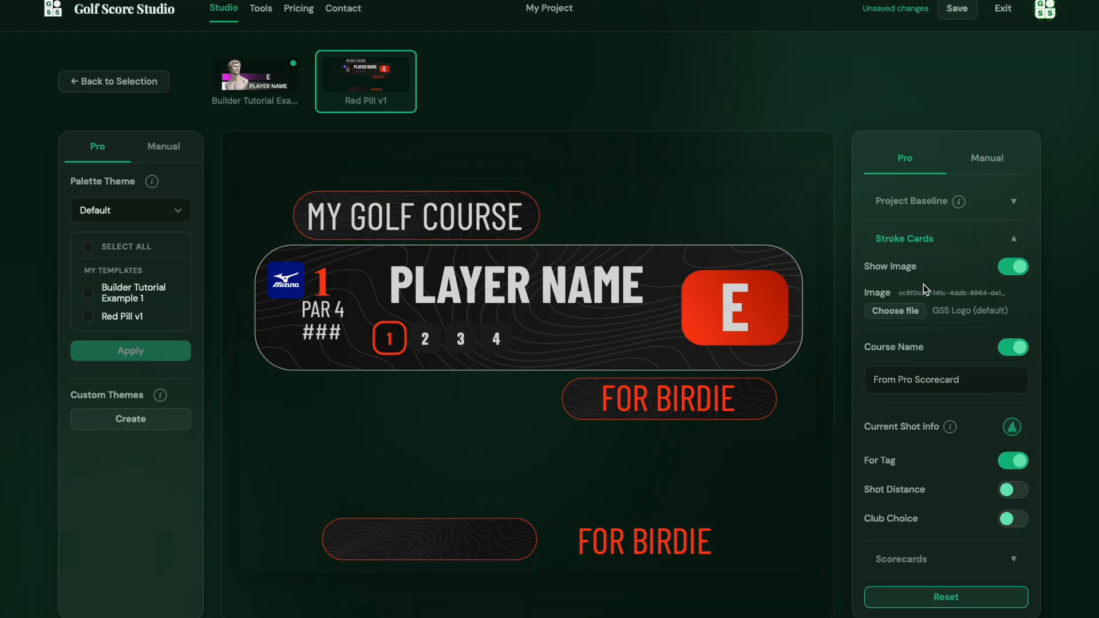
In the Studio project's Stroke Cards settings, turn off Course Name and turn on Shot Distance and Club Choice
{"action": "scroll", "coordinate": [923, 284], "scroll_direction": "down", "scroll_amount": 3}
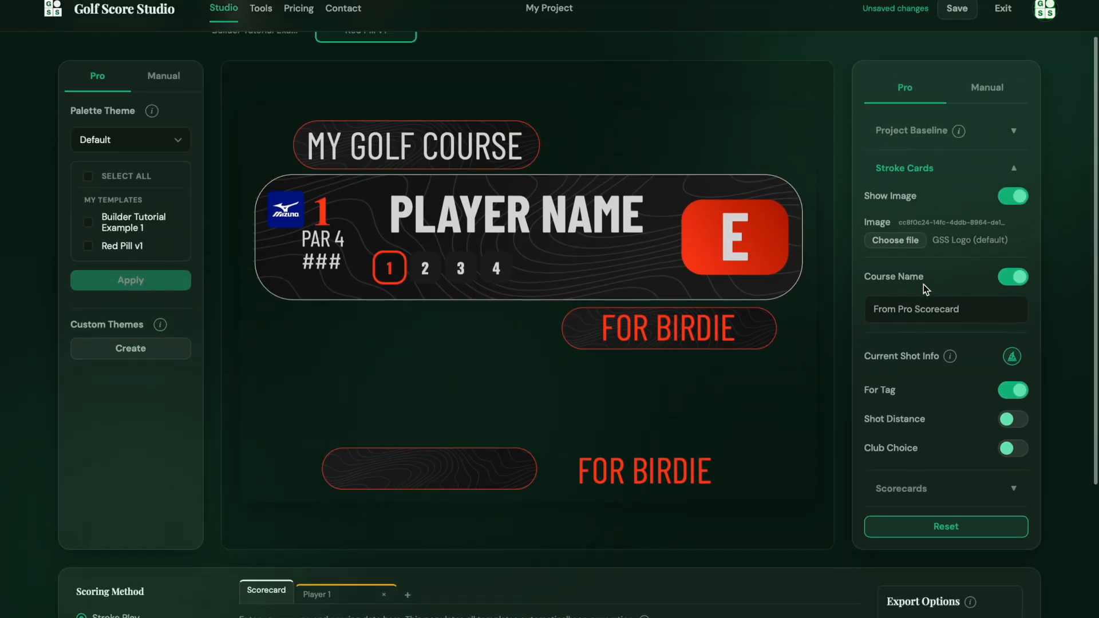
{"action": "scroll", "coordinate": [953, 280], "scroll_direction": "down", "scroll_amount": 1}
{"action": "scroll", "coordinate": [953, 269], "scroll_direction": "up", "scroll_amount": 2}
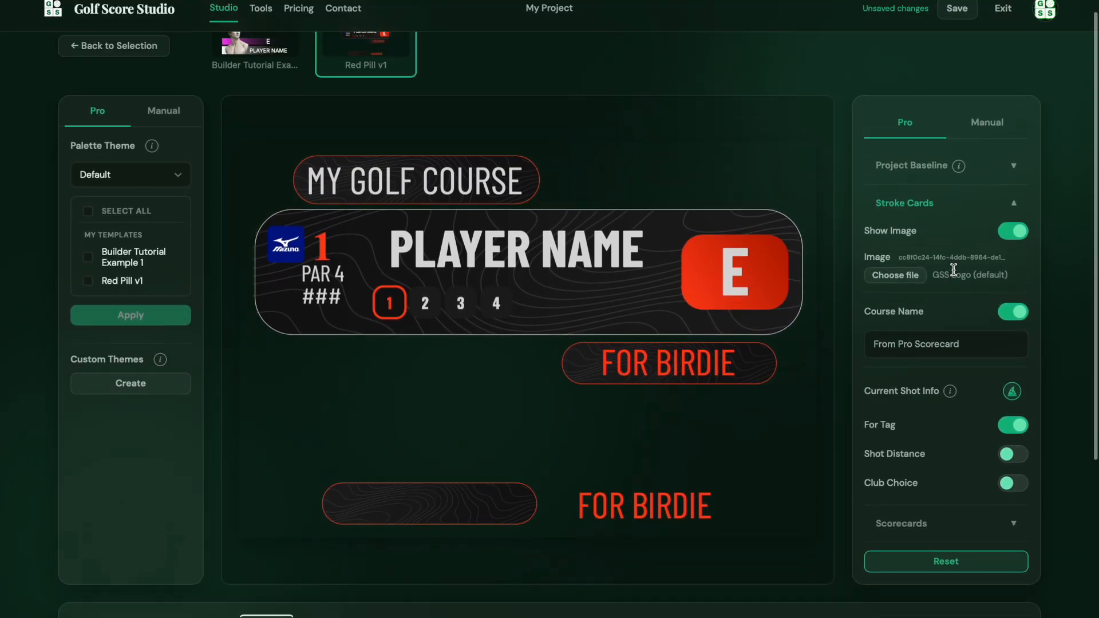
{"action": "left_click", "coordinate": [1014, 312]}
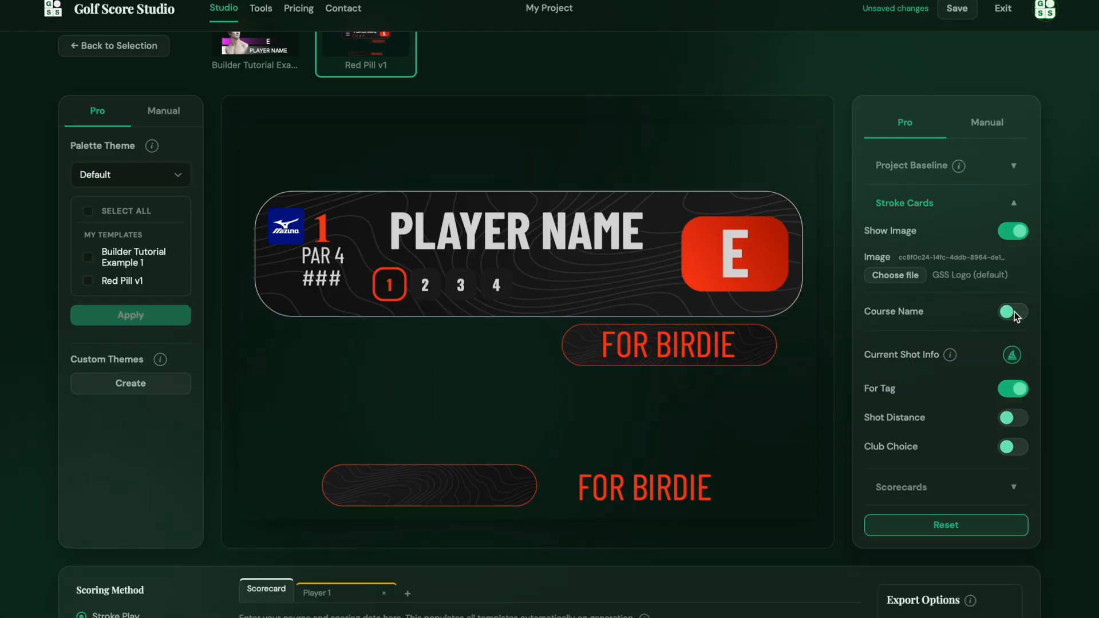
{"action": "scroll", "coordinate": [945, 320], "scroll_direction": "down", "scroll_amount": 3}
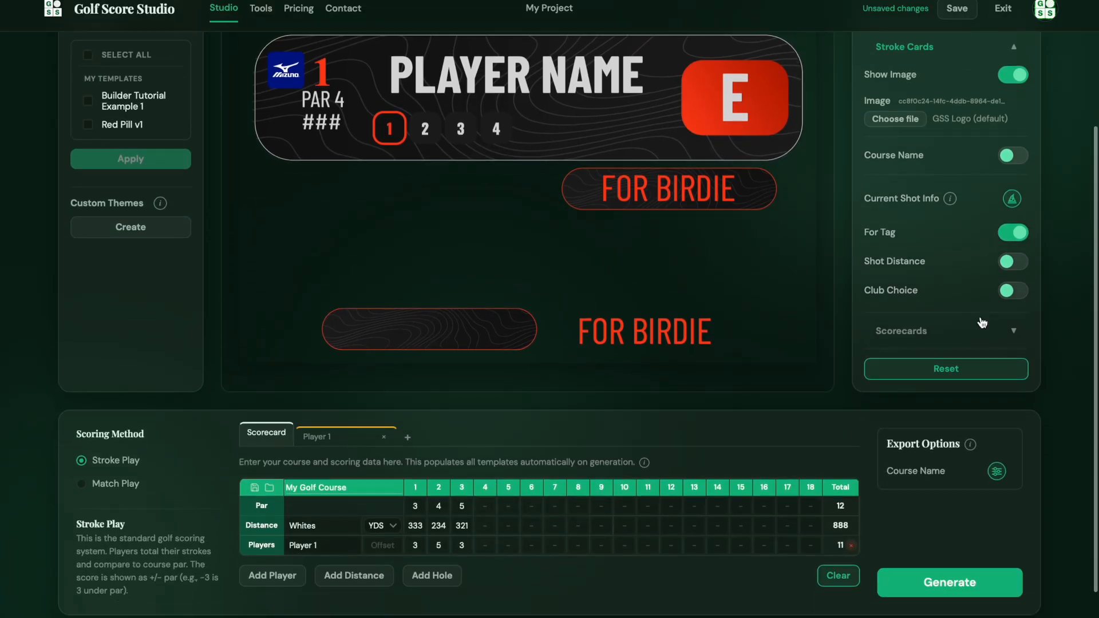
{"action": "left_click", "coordinate": [1011, 263]}
{"action": "left_click", "coordinate": [1011, 291]}
In the Current Shot Info Wizard, set the shot distance for Hole 1, Stroke 1 to 149 yards with Driver as the club
{"action": "scroll", "coordinate": [1011, 291], "scroll_direction": "up", "scroll_amount": 1}
{"action": "left_click", "coordinate": [1013, 256]}
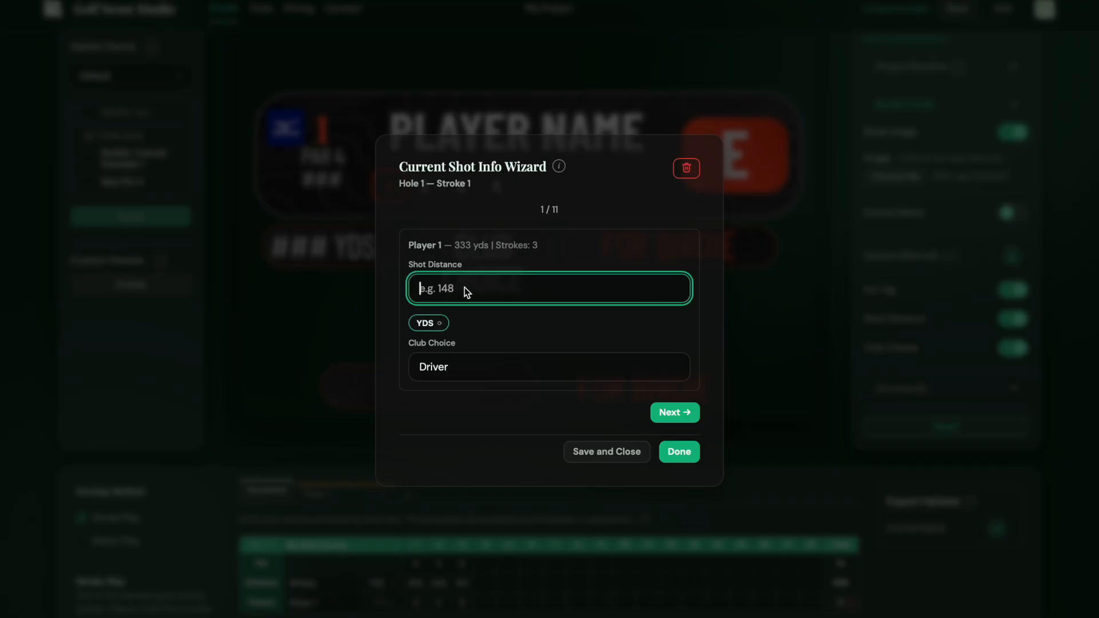
{"action": "type", "text": "149"}
{"action": "key", "text": "Tab"}
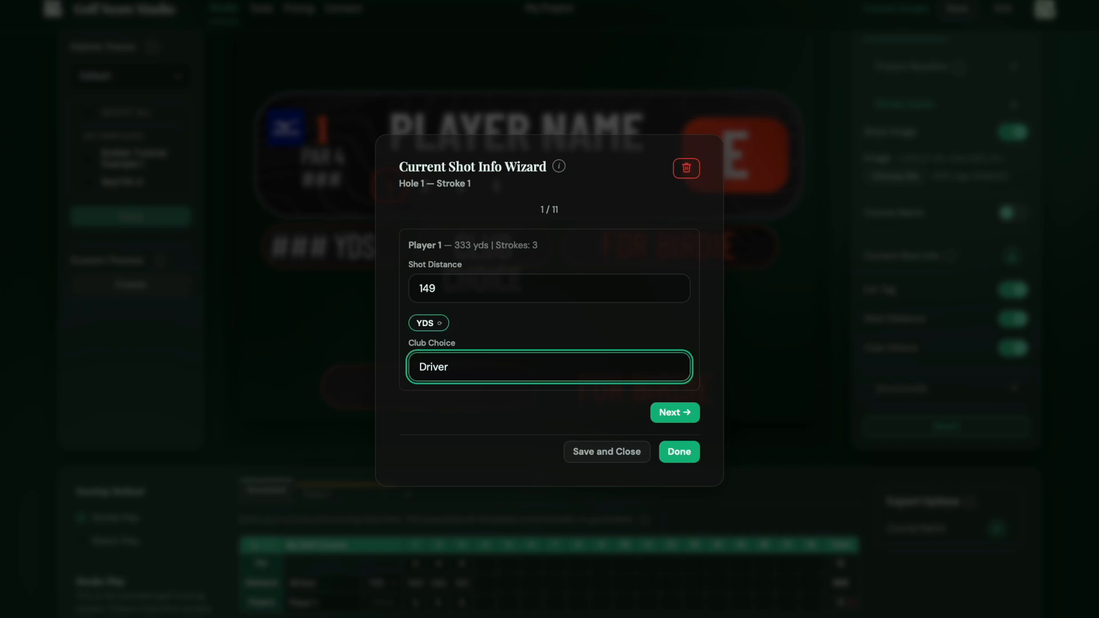
{"action": "left_click_drag", "start_coordinate": [453, 367], "coordinate": [476, 369]}
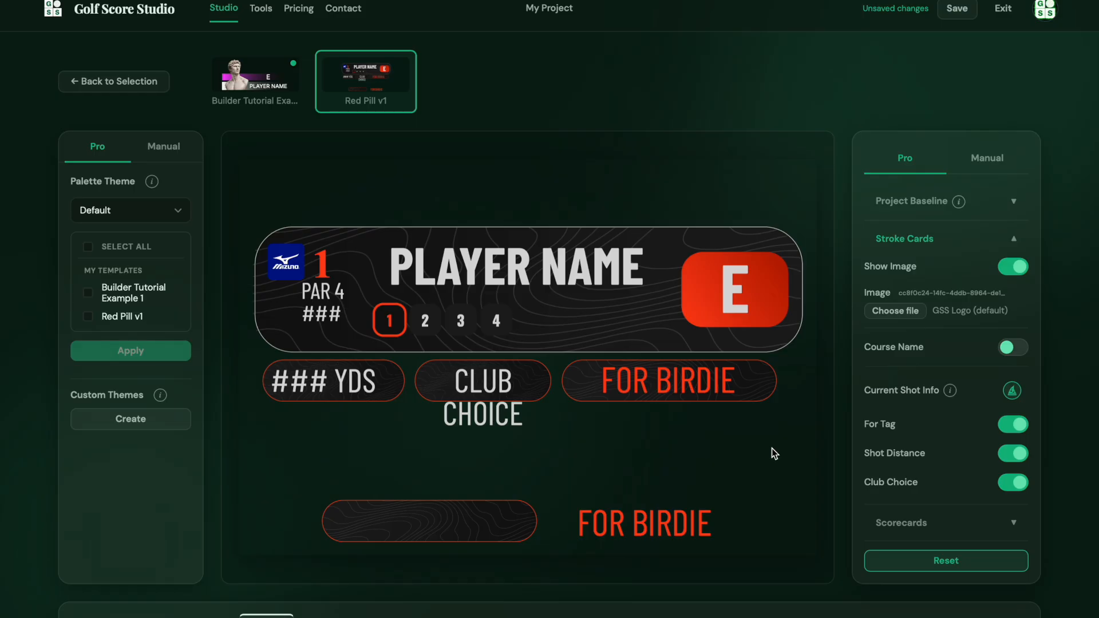
Generate the project's graphics from the scorecard data
{"action": "scroll", "coordinate": [918, 452], "scroll_direction": "down", "scroll_amount": 4}
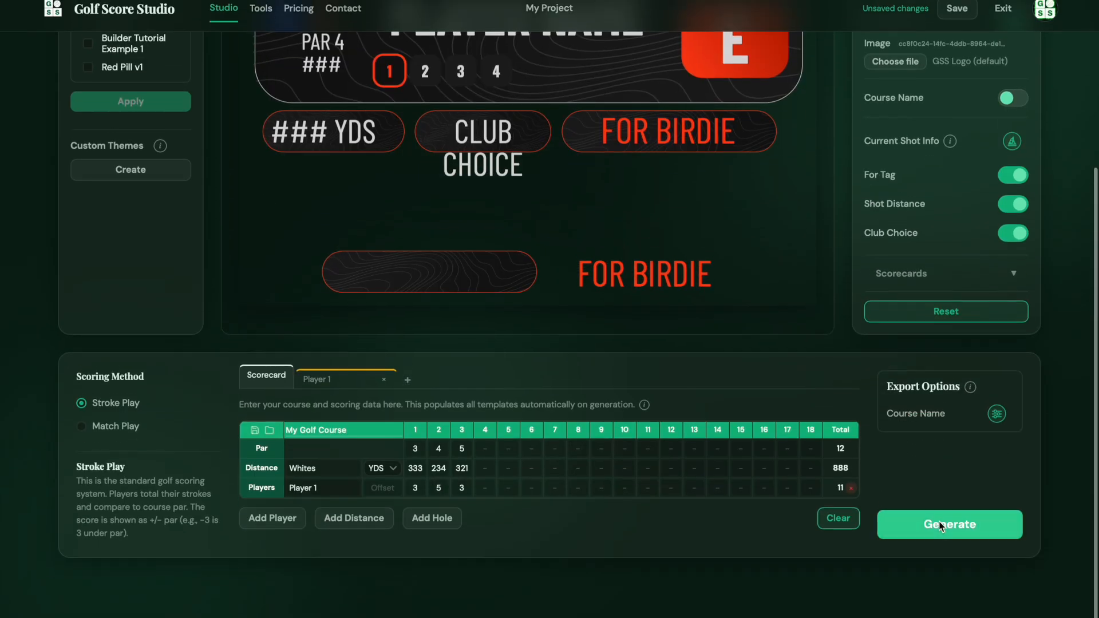
{"action": "left_click", "coordinate": [940, 527]}
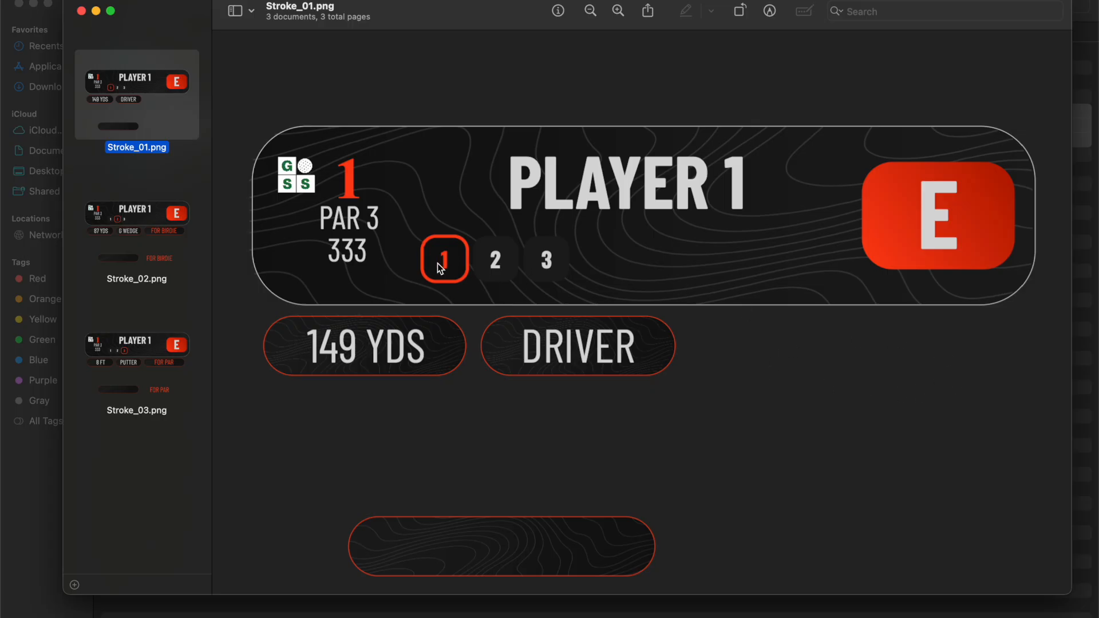
Compare the exported Stroke_01.png and Stroke_02.png images, checking their distance, club and For tag elements
{"action": "left_click", "coordinate": [147, 231]}
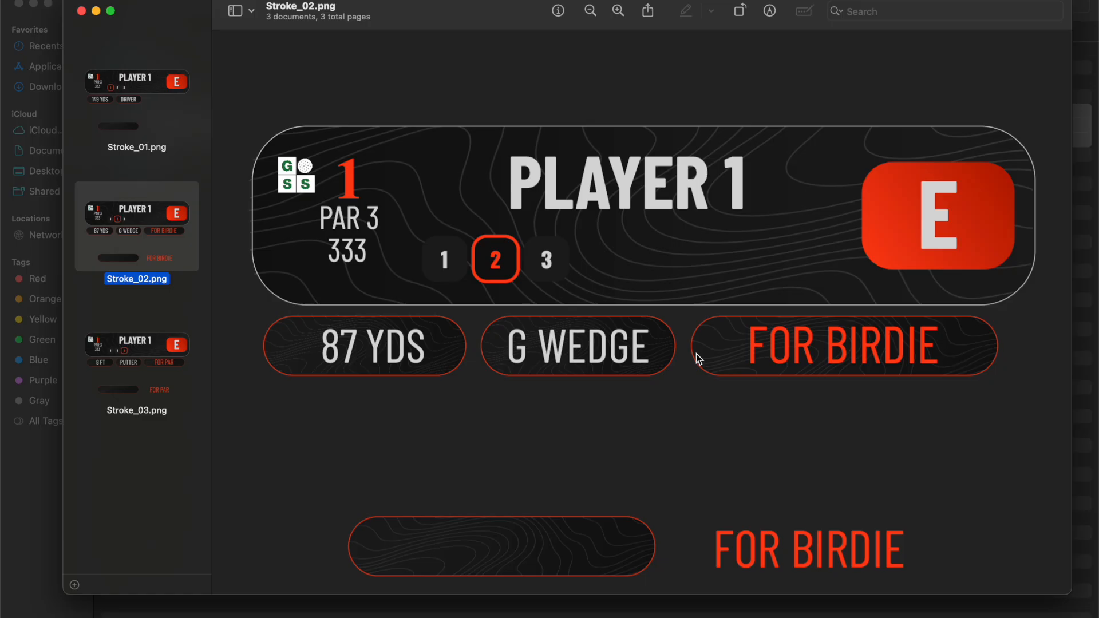
{"action": "left_click", "coordinate": [170, 99], "text": "super"}
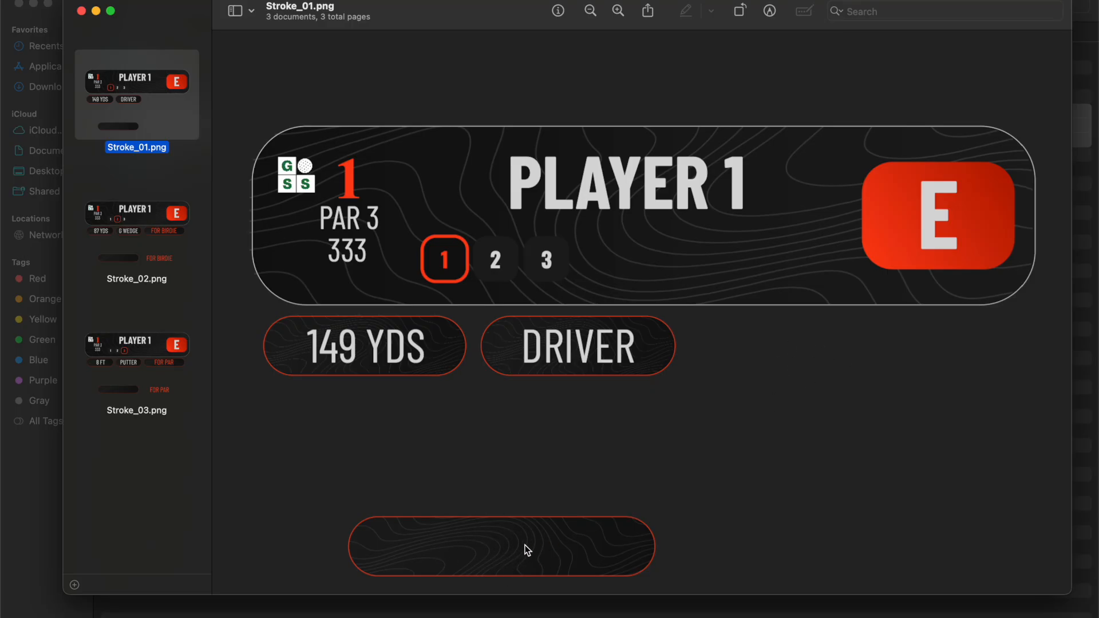
{"action": "key", "text": "Down"}
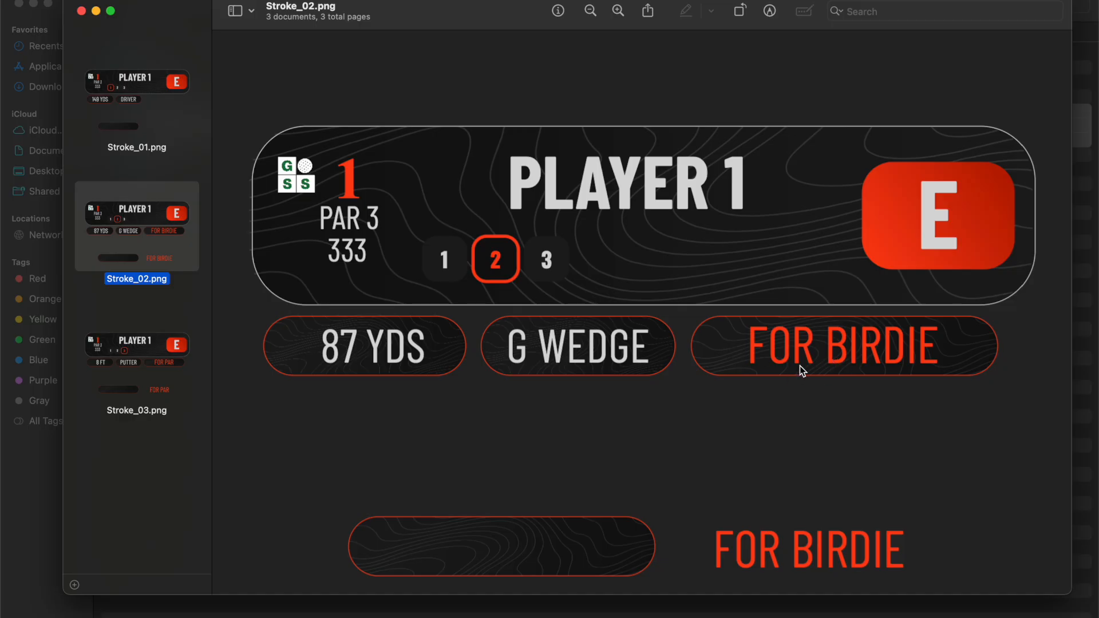
Switch back to the Red Pill v1 template and preview the canvas with its optional elements hidden, then shown again
{"action": "key", "text": "Up"}
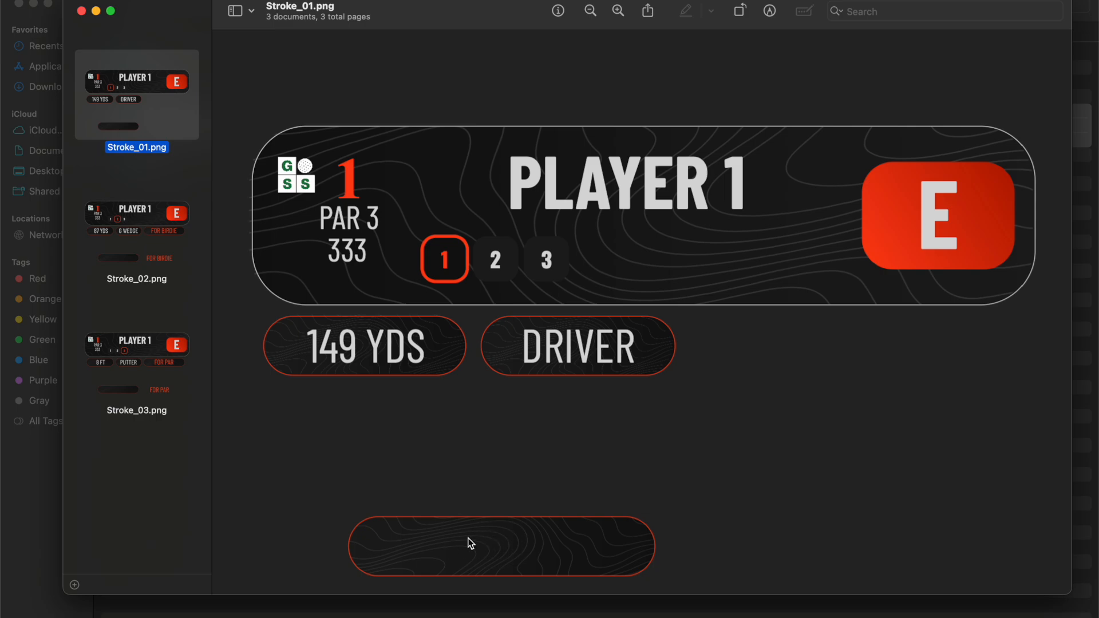
{"action": "key", "text": "super+Tab"}
{"action": "left_click", "coordinate": [494, 543]}
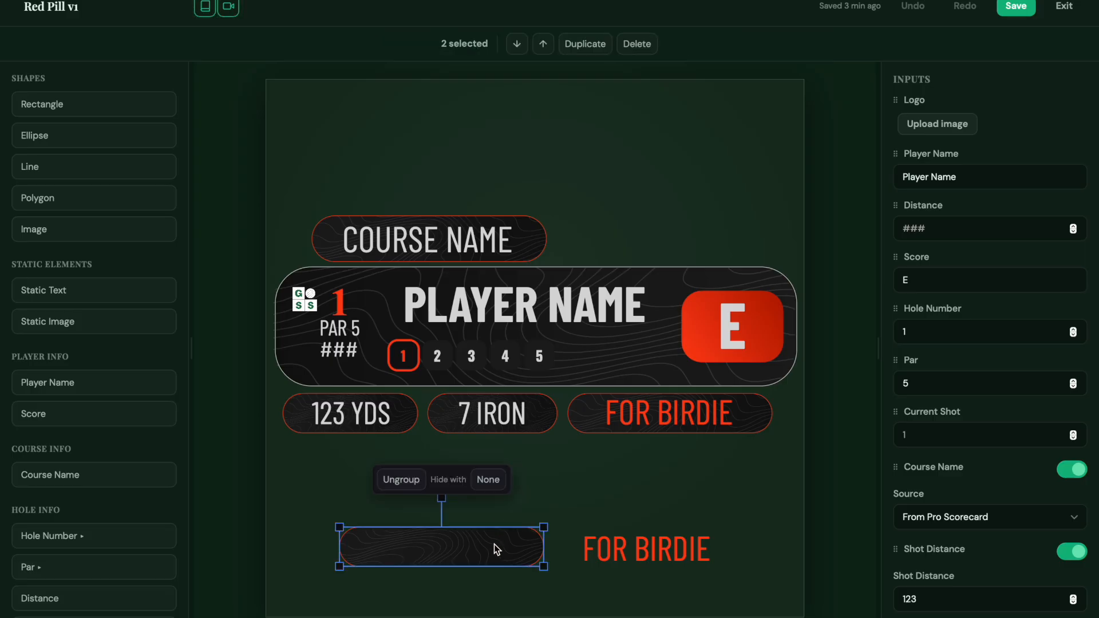
{"action": "left_click", "coordinate": [637, 558]}
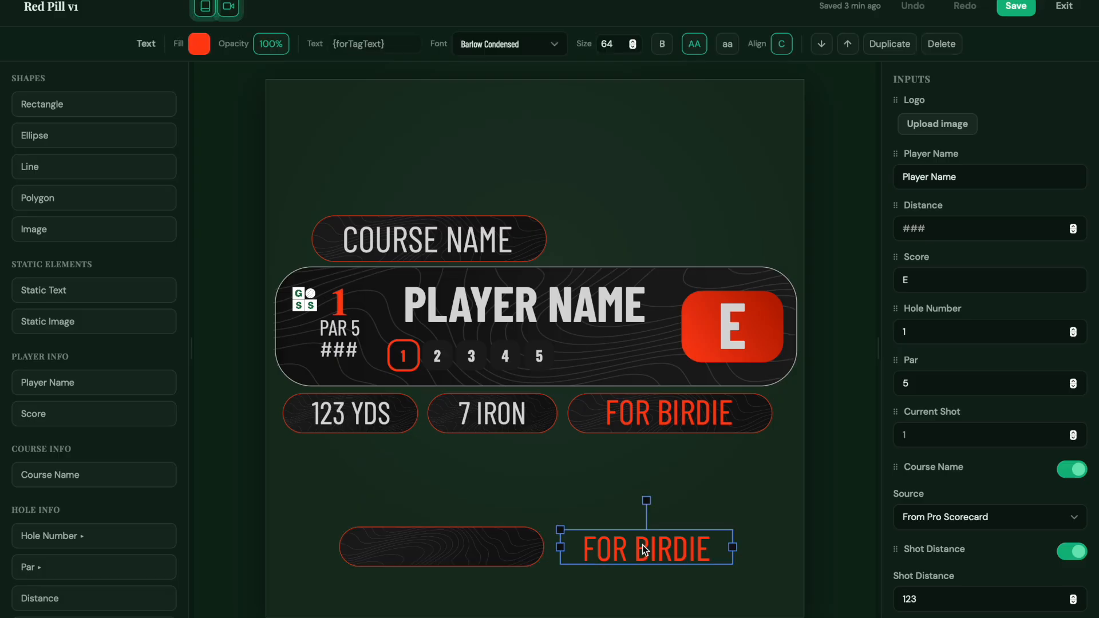
{"action": "left_click", "coordinate": [570, 505]}
{"action": "left_click", "coordinate": [806, 45]}
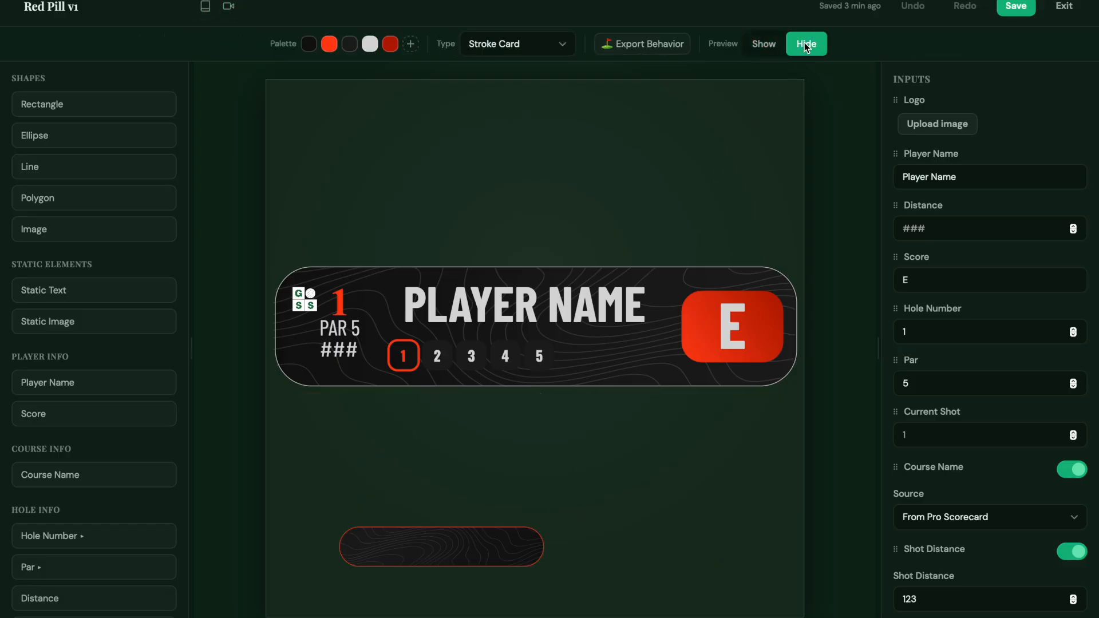
{"action": "left_click", "coordinate": [765, 45]}
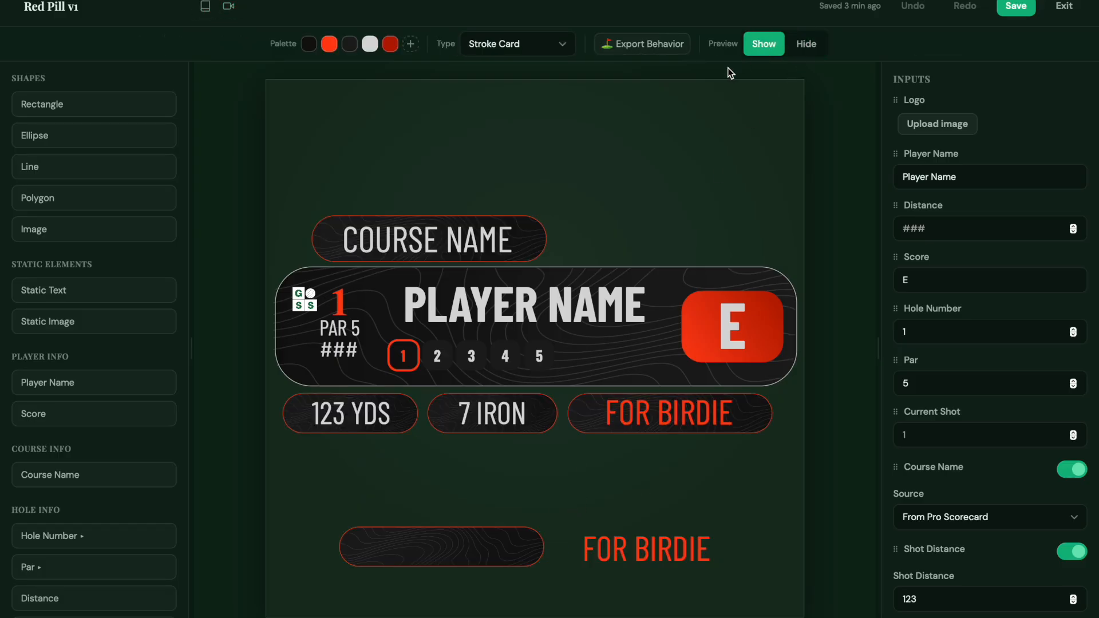
Set the empty pill group below the card to hide with For Tag and preview the optional elements hidden and shown
{"action": "left_click", "coordinate": [464, 545]}
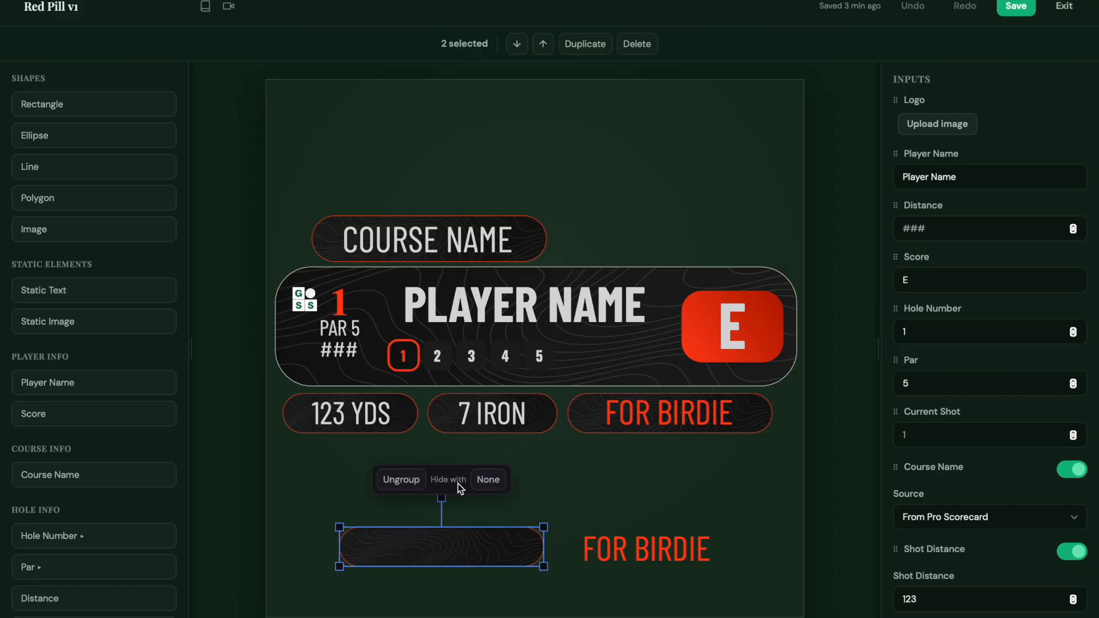
{"action": "left_click", "coordinate": [487, 482]}
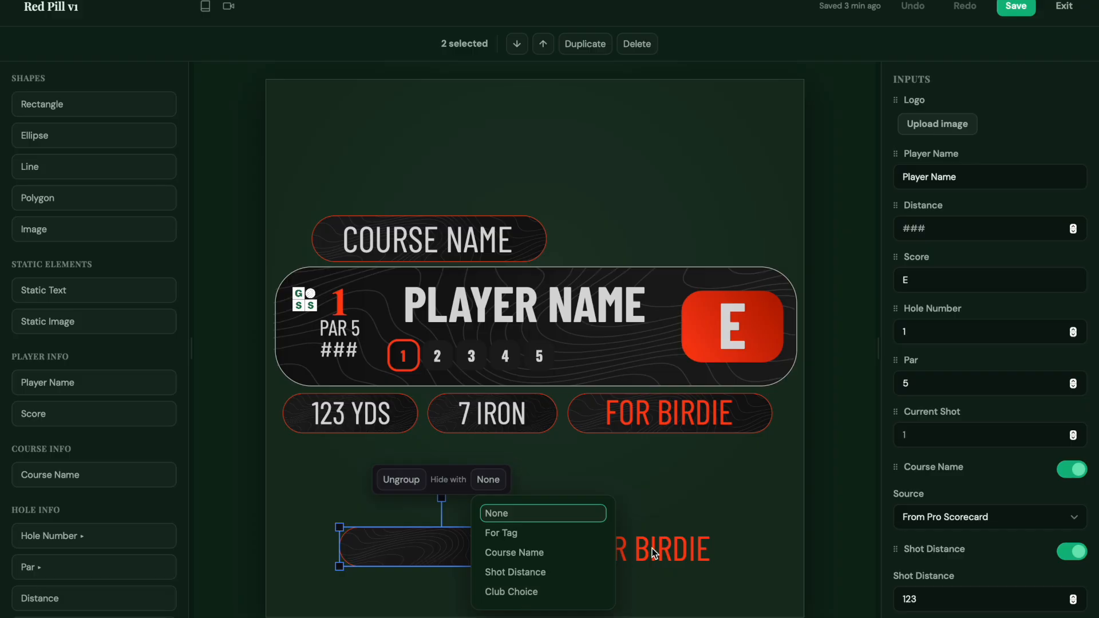
{"action": "left_click", "coordinate": [545, 541]}
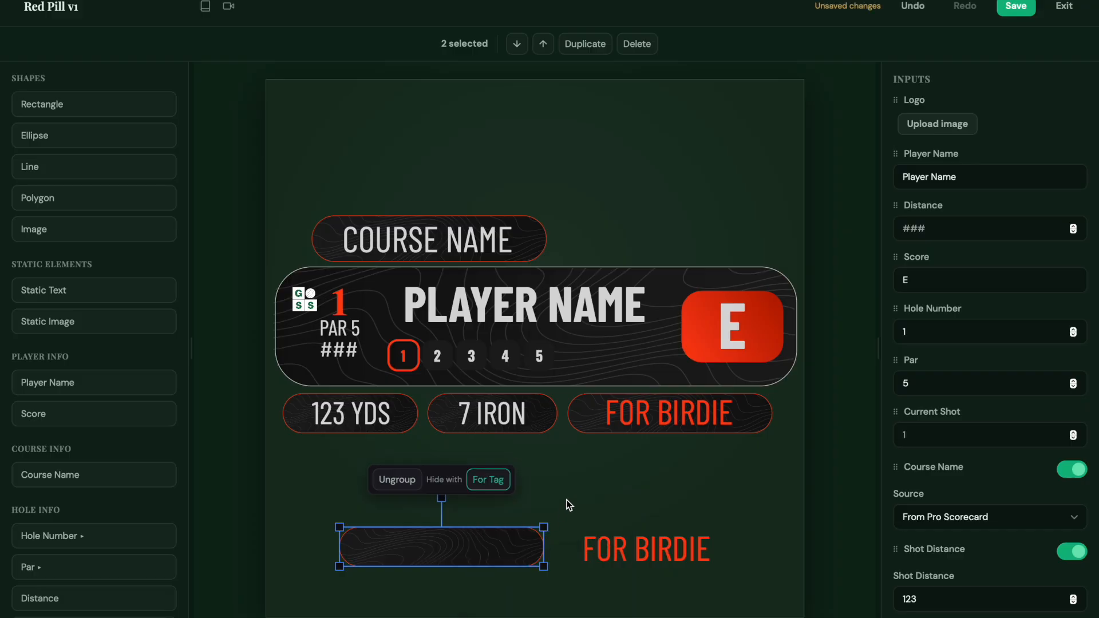
{"action": "left_click", "coordinate": [569, 505]}
{"action": "left_click", "coordinate": [807, 46]}
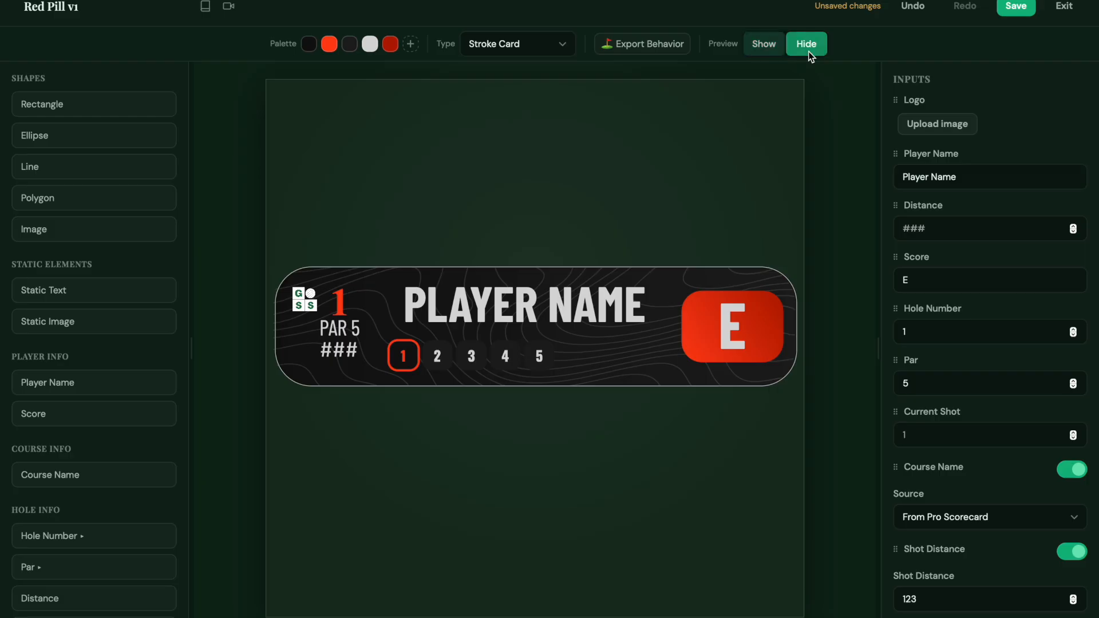
{"action": "left_click", "coordinate": [768, 48]}
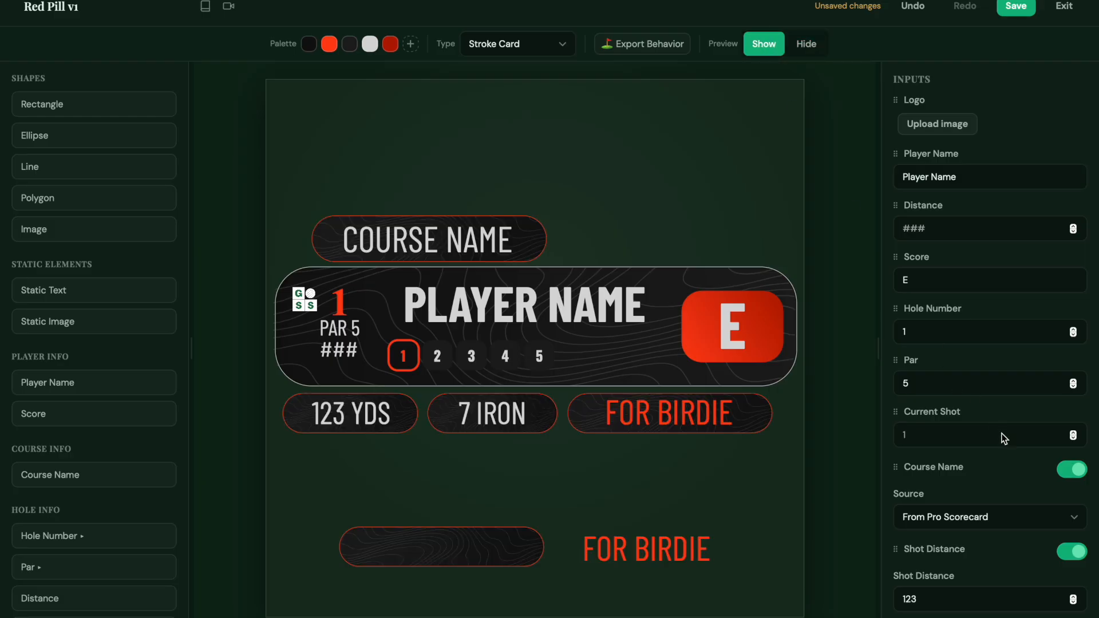
Turn the Show "For" Tag input off and back on to check how the grouped elements respond
{"action": "scroll", "coordinate": [1025, 483], "scroll_direction": "down", "scroll_amount": 5}
{"action": "left_click", "coordinate": [1072, 523]}
{"action": "left_click", "coordinate": [1074, 524]}
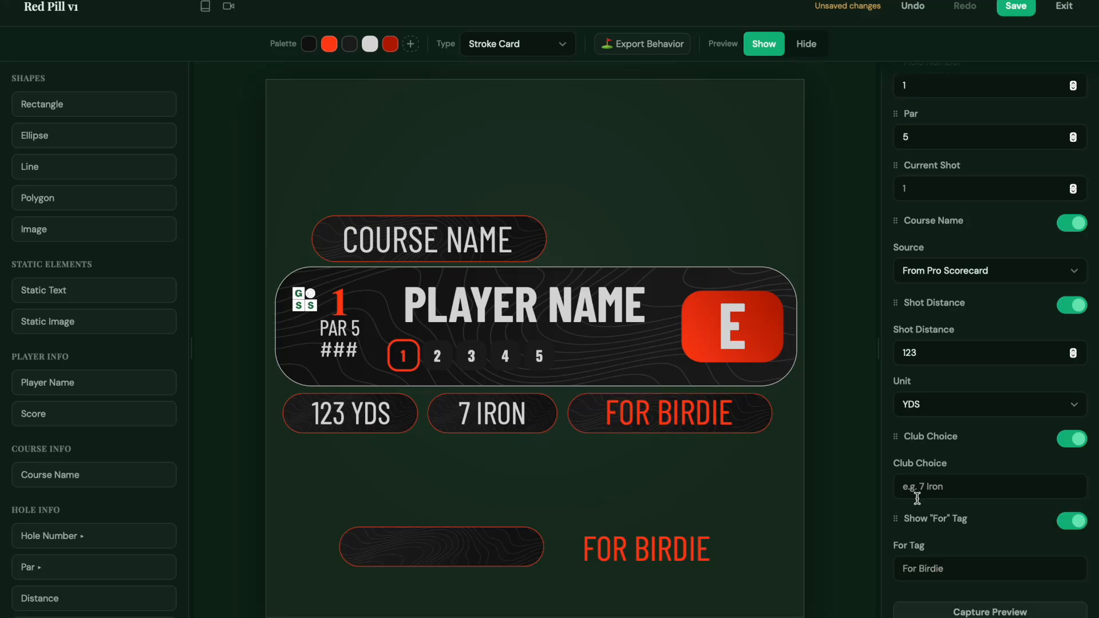
{"action": "scroll", "coordinate": [917, 500], "scroll_direction": "up", "scroll_amount": 2}
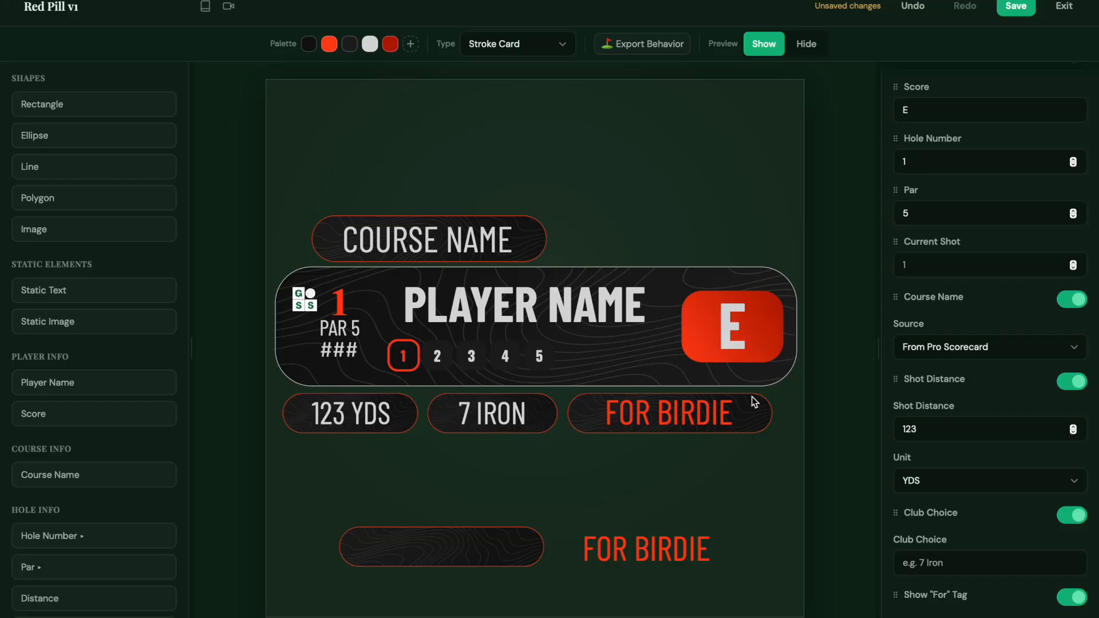
In a new untitled template, add a rectangle, place it centered near the top of the canvas and widen it on both sides
{"action": "left_click", "coordinate": [1004, 18]}
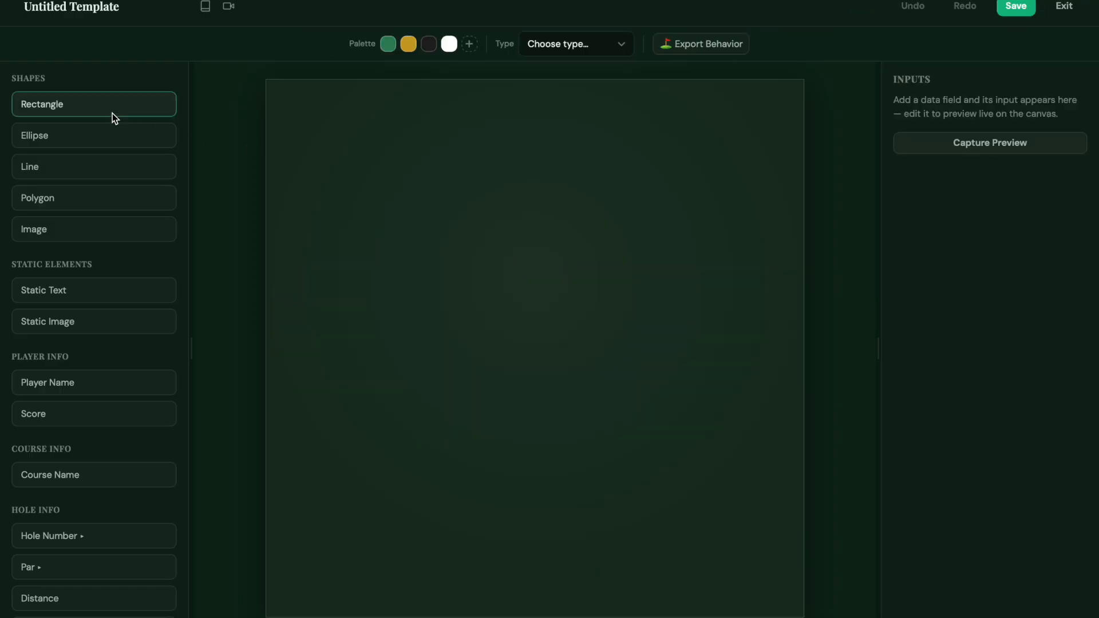
{"action": "left_click", "coordinate": [101, 105]}
{"action": "left_click_drag", "start_coordinate": [515, 361], "coordinate": [526, 205]}
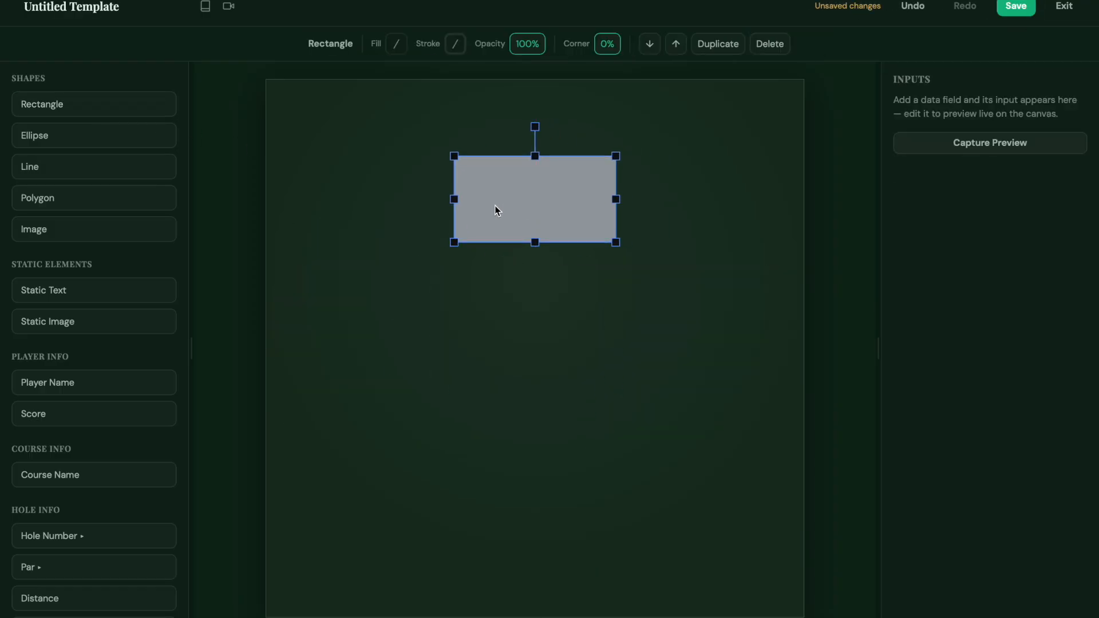
{"action": "left_click_drag", "start_coordinate": [456, 203], "coordinate": [420, 201]}
{"action": "left_click_drag", "start_coordinate": [616, 200], "coordinate": [665, 203]}
{"action": "left_click_drag", "start_coordinate": [564, 194], "coordinate": [558, 197]}
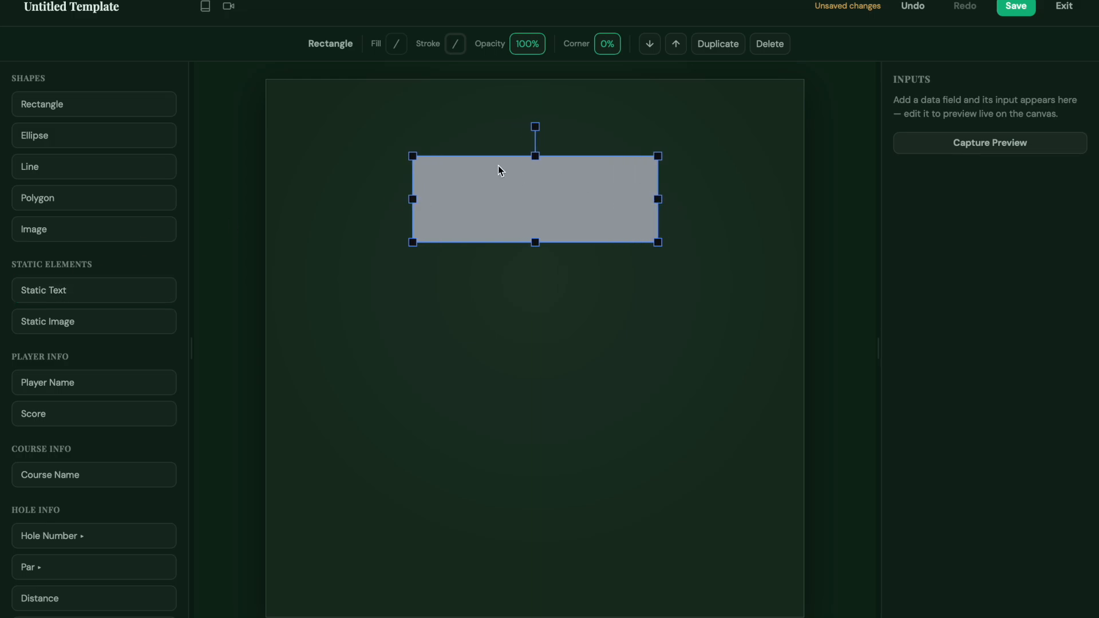
{"action": "left_click", "coordinate": [494, 120]}
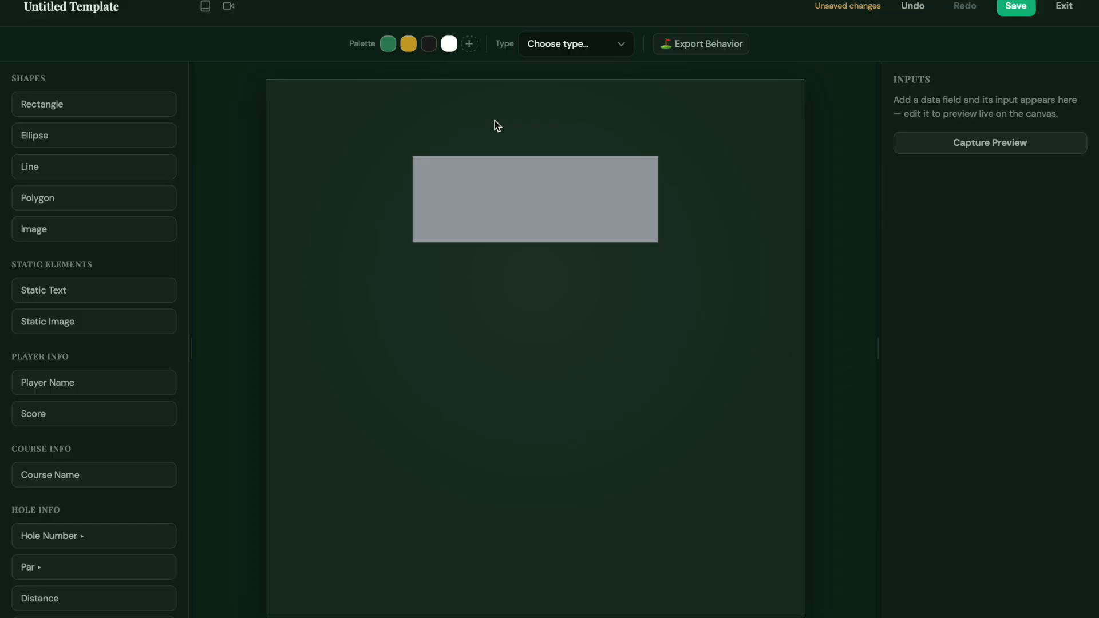
{"action": "left_click", "coordinate": [509, 192]}
{"action": "left_click", "coordinate": [484, 119]}
Add a static image stretched to match the rectangle and upload the riveted metal texture into it
{"action": "left_click", "coordinate": [91, 323]}
{"action": "left_click_drag", "start_coordinate": [565, 366], "coordinate": [509, 212]}
{"action": "left_click_drag", "start_coordinate": [577, 265], "coordinate": [658, 242]}
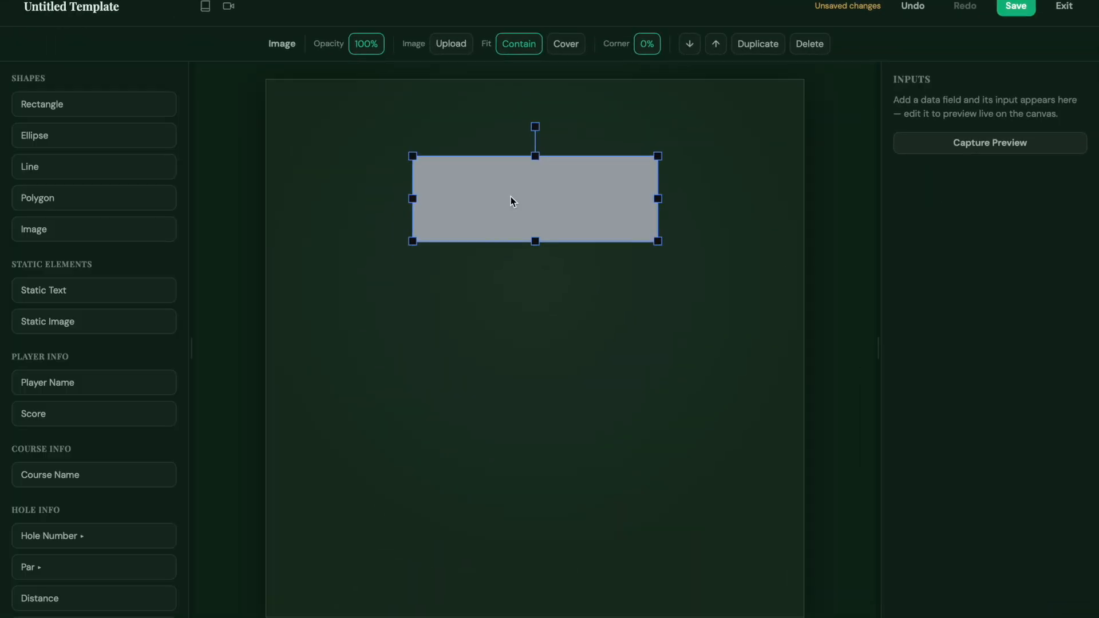
{"action": "left_click", "coordinate": [451, 45]}
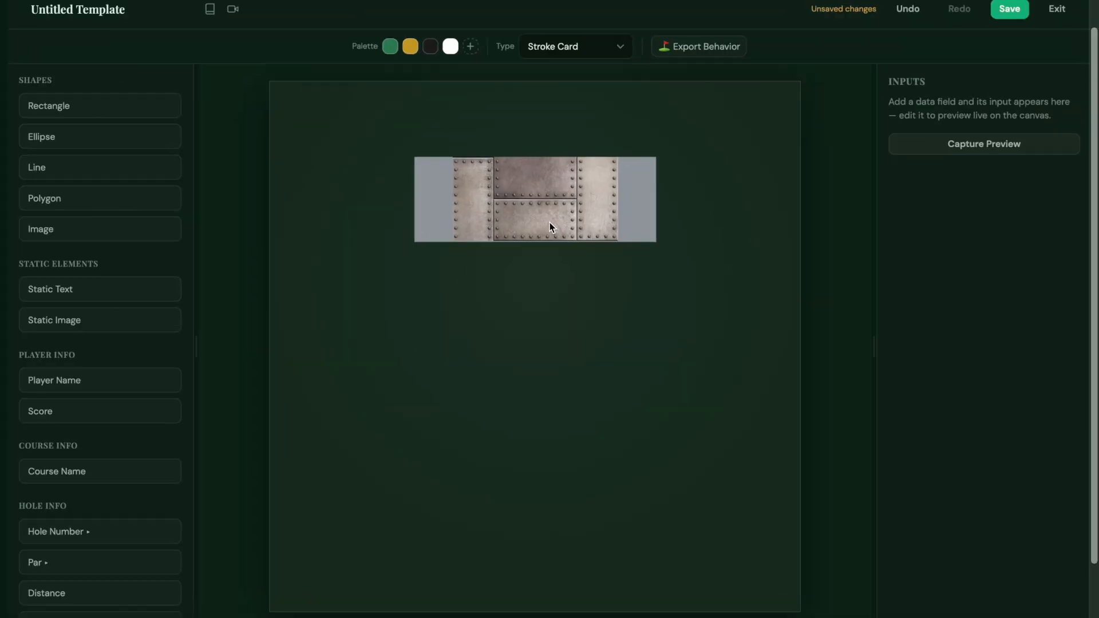
Enlarge the metal texture image and move it below the rectangle, then enlarge the rectangle and center it
{"action": "left_click_drag", "start_coordinate": [413, 242], "coordinate": [403, 281]}
{"action": "left_click_drag", "start_coordinate": [498, 232], "coordinate": [503, 345]}
{"action": "left_click", "coordinate": [446, 211]}
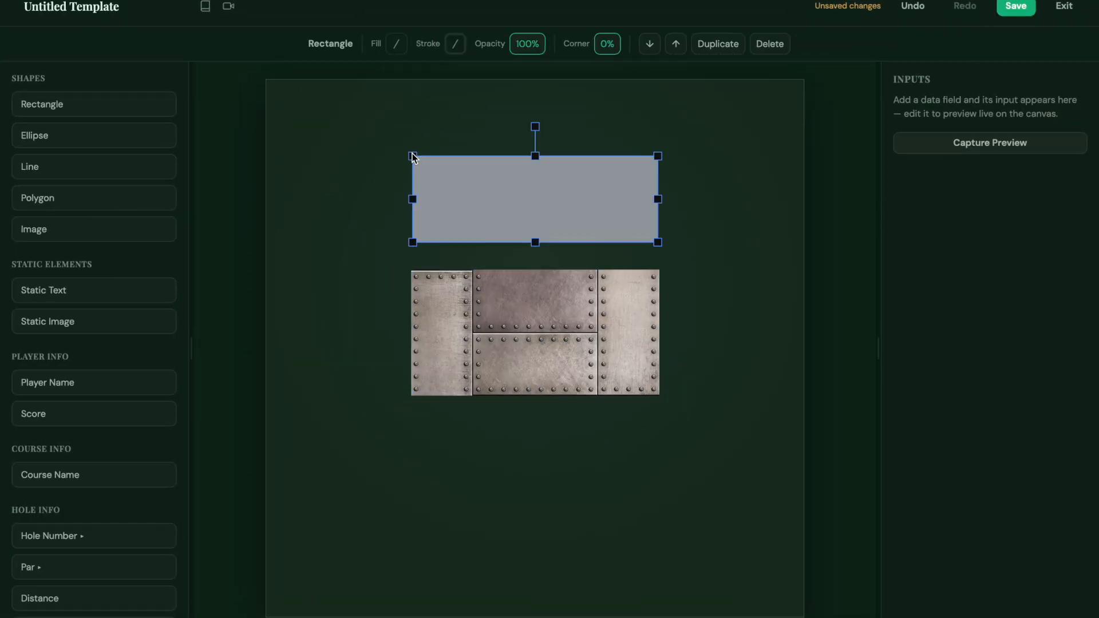
{"action": "left_click_drag", "start_coordinate": [413, 155], "coordinate": [367, 117]}
{"action": "left_click_drag", "start_coordinate": [436, 154], "coordinate": [459, 163]}
Move the metal texture back over the rectangle, set its fit to Cover and resize it to match the rectangle's edges
{"action": "left_click", "coordinate": [516, 328]}
{"action": "left_click_drag", "start_coordinate": [515, 328], "coordinate": [495, 179]}
{"action": "left_click", "coordinate": [427, 192]}
{"action": "left_click_drag", "start_coordinate": [390, 126], "coordinate": [383, 127]}
{"action": "left_click", "coordinate": [487, 282]}
{"action": "left_click", "coordinate": [510, 213]}
{"action": "left_click", "coordinate": [566, 45]}
{"action": "left_click_drag", "start_coordinate": [544, 186], "coordinate": [550, 187]}
{"action": "left_click_drag", "start_coordinate": [652, 251], "coordinate": [683, 250]}
{"action": "left_click", "coordinate": [651, 263]}
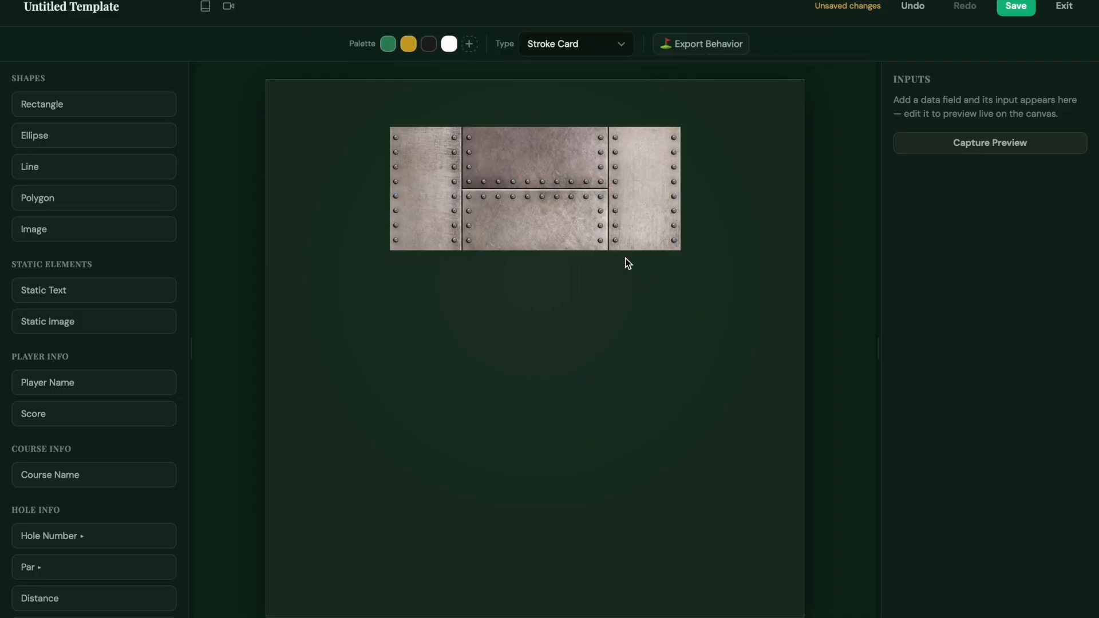
Lower the metal texture image's opacity to 45%
{"action": "left_click", "coordinate": [546, 212]}
{"action": "left_click", "coordinate": [332, 112]}
{"action": "left_click", "coordinate": [503, 179]}
{"action": "left_click", "coordinate": [362, 49]}
{"action": "left_click_drag", "start_coordinate": [444, 74], "coordinate": [400, 74]}
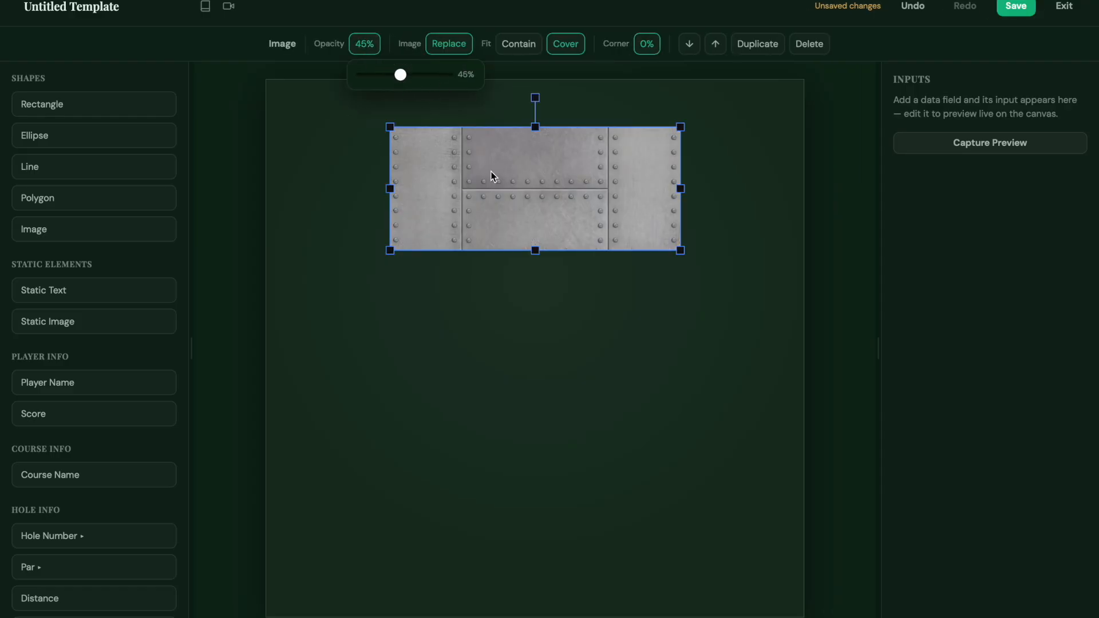
Move the texture aside, fill the rectangle with the Primary color and place the texture back over it
{"action": "left_click", "coordinate": [523, 268]}
{"action": "left_click", "coordinate": [542, 207]}
{"action": "left_click_drag", "start_coordinate": [542, 207], "coordinate": [542, 269]}
{"action": "left_click", "coordinate": [542, 119]}
{"action": "left_click", "coordinate": [524, 150]}
{"action": "left_click", "coordinate": [396, 45]}
{"action": "left_click", "coordinate": [403, 136]}
{"action": "left_click", "coordinate": [522, 277]}
{"action": "left_click_drag", "start_coordinate": [522, 277], "coordinate": [524, 219]}
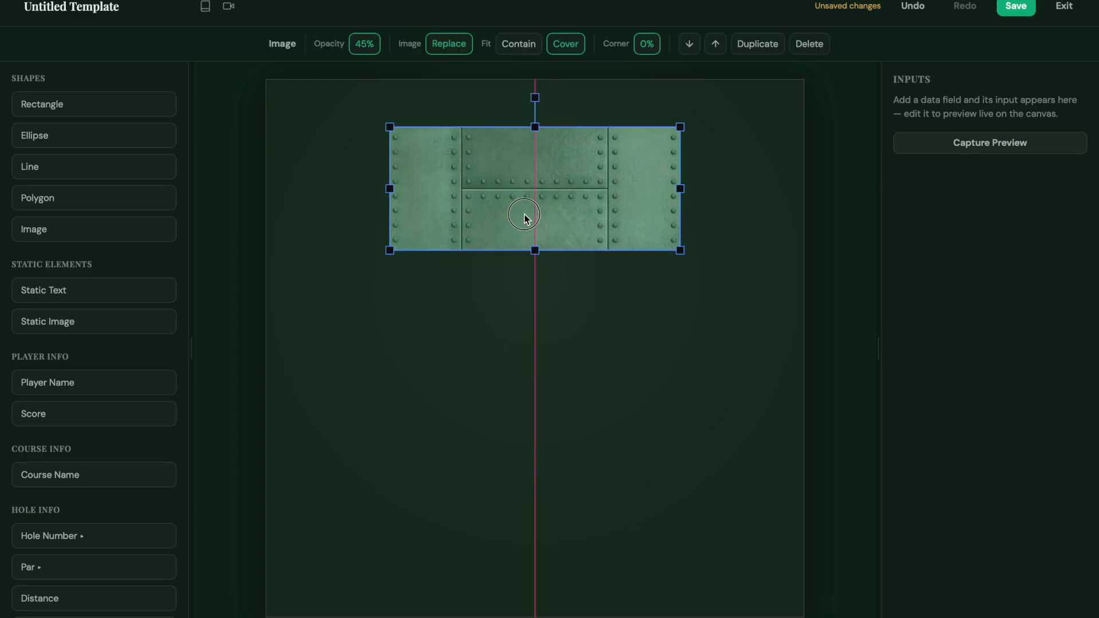
Recolor the Primary palette color to blue
{"action": "left_click", "coordinate": [569, 280]}
{"action": "left_click", "coordinate": [390, 46]}
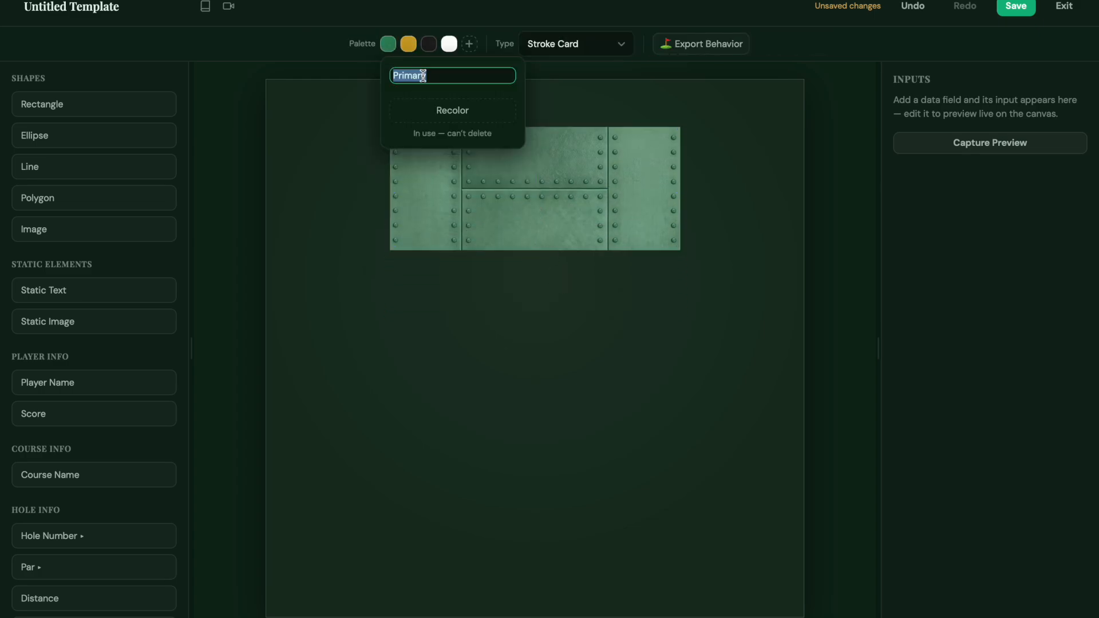
{"action": "left_click", "coordinate": [447, 110]}
{"action": "left_click", "coordinate": [463, 260]}
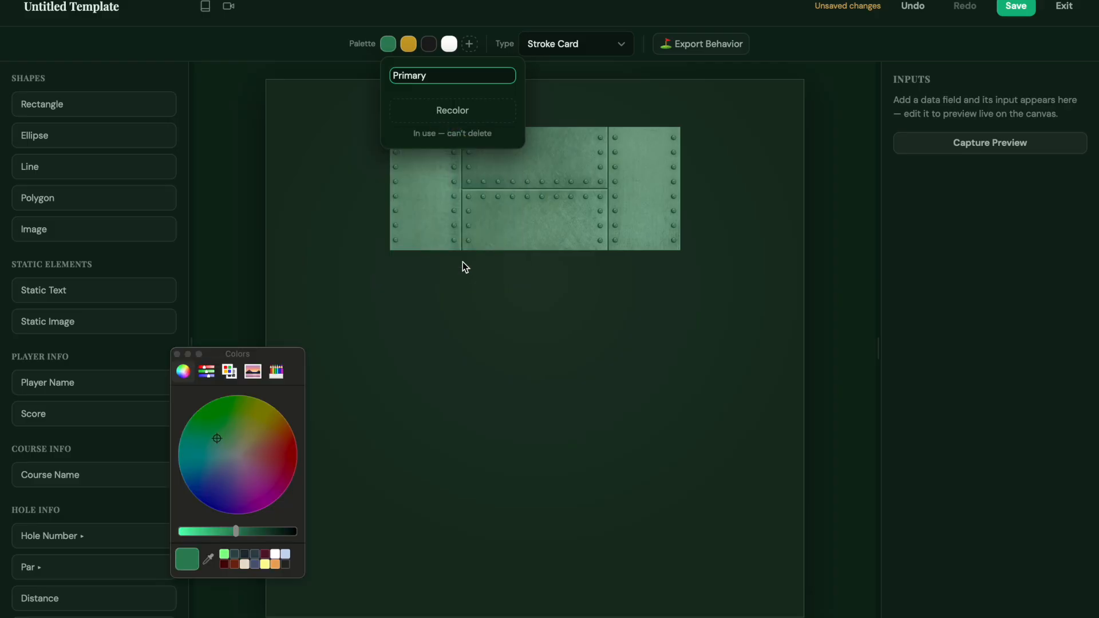
{"action": "left_click_drag", "start_coordinate": [247, 359], "coordinate": [340, 273]}
{"action": "left_click_drag", "start_coordinate": [338, 369], "coordinate": [298, 397]}
{"action": "left_click_drag", "start_coordinate": [328, 445], "coordinate": [311, 446]}
{"action": "left_click", "coordinate": [509, 370]}
{"action": "left_click", "coordinate": [496, 193]}
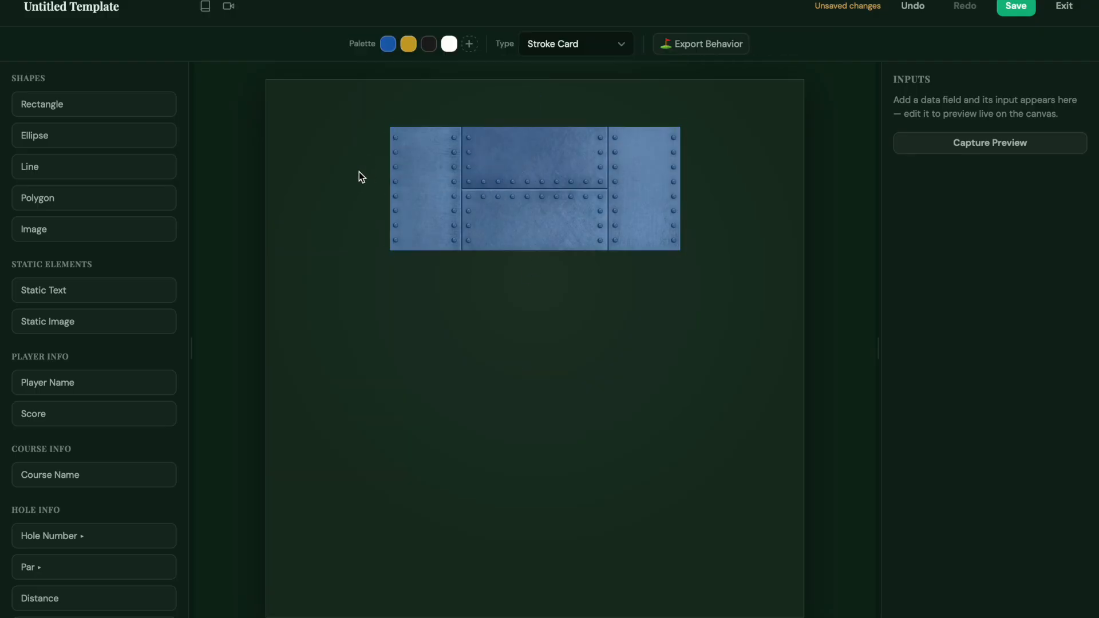
Round the corners of the texture image and the rectangle beneath it, giving the rectangle a 15% corner
{"action": "left_click_drag", "start_coordinate": [359, 172], "coordinate": [555, 182]}
{"action": "left_click", "coordinate": [542, 277]}
{"action": "double_click", "coordinate": [448, 199]}
{"action": "left_click", "coordinate": [642, 49]}
{"action": "mouse_move", "coordinate": [653, 76]}
{"action": "left_mouse_down"}
{"action": "mouse_move", "coordinate": [684, 79]}
{"action": "mouse_move", "coordinate": [664, 80]}
{"action": "left_mouse_up"}
{"action": "left_click", "coordinate": [491, 201]}
{"action": "left_click", "coordinate": [393, 129]}
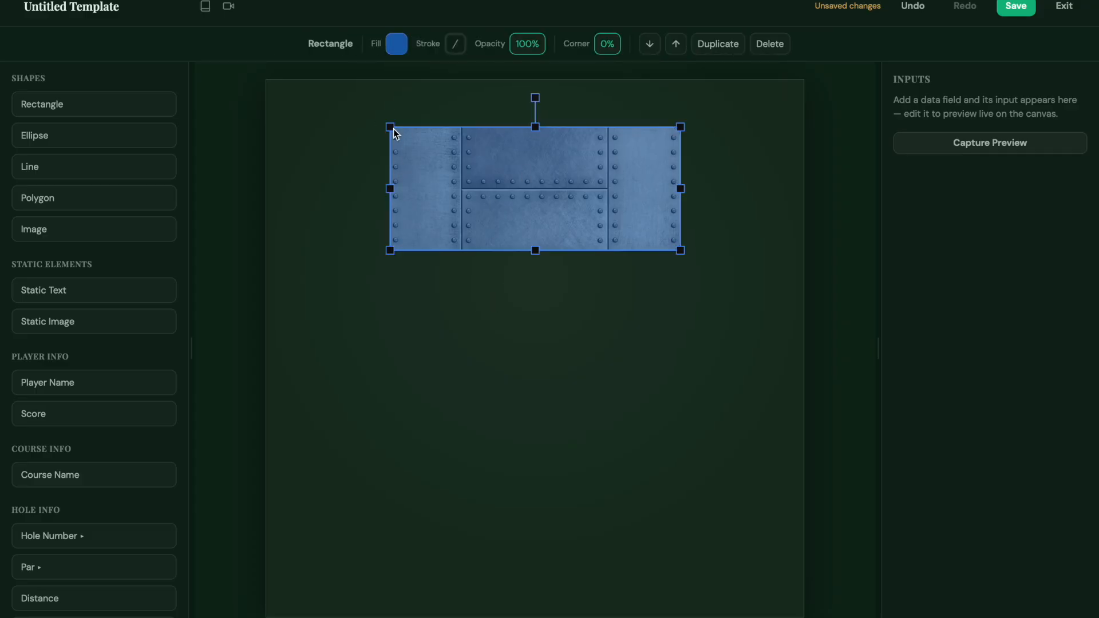
{"action": "left_click", "coordinate": [602, 48]}
{"action": "left_click", "coordinate": [586, 352]}
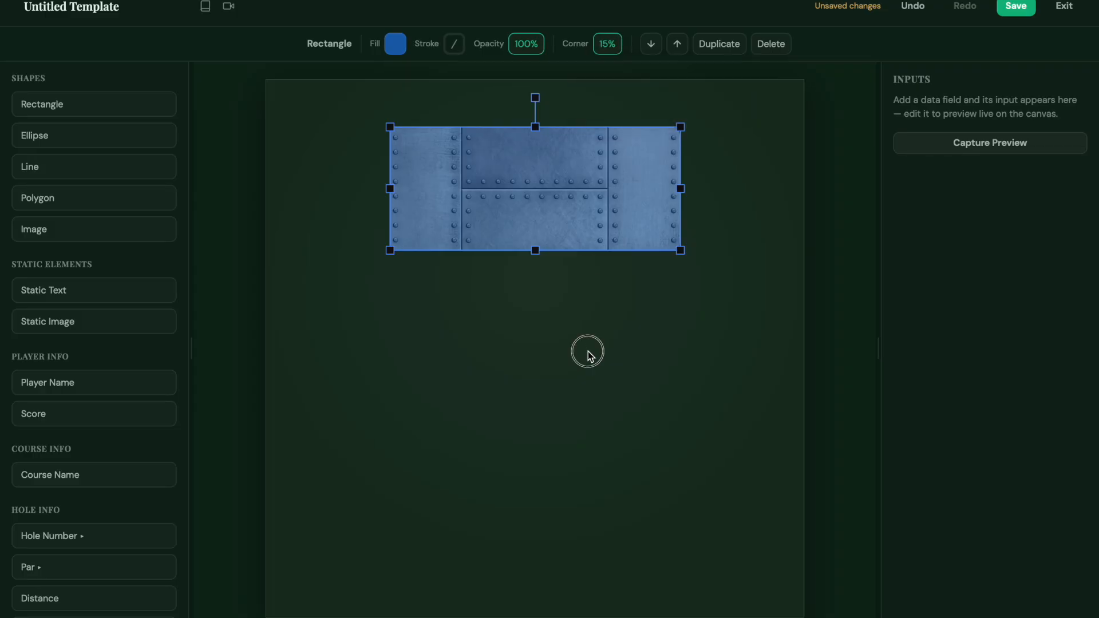
{"action": "left_click_drag", "start_coordinate": [317, 123], "coordinate": [605, 248]}
Add an ellipse, shrink it to a small circle and place it in the metal panel's upper-left corner
{"action": "left_click", "coordinate": [94, 135]}
{"action": "left_click_drag", "start_coordinate": [543, 377], "coordinate": [468, 211]}
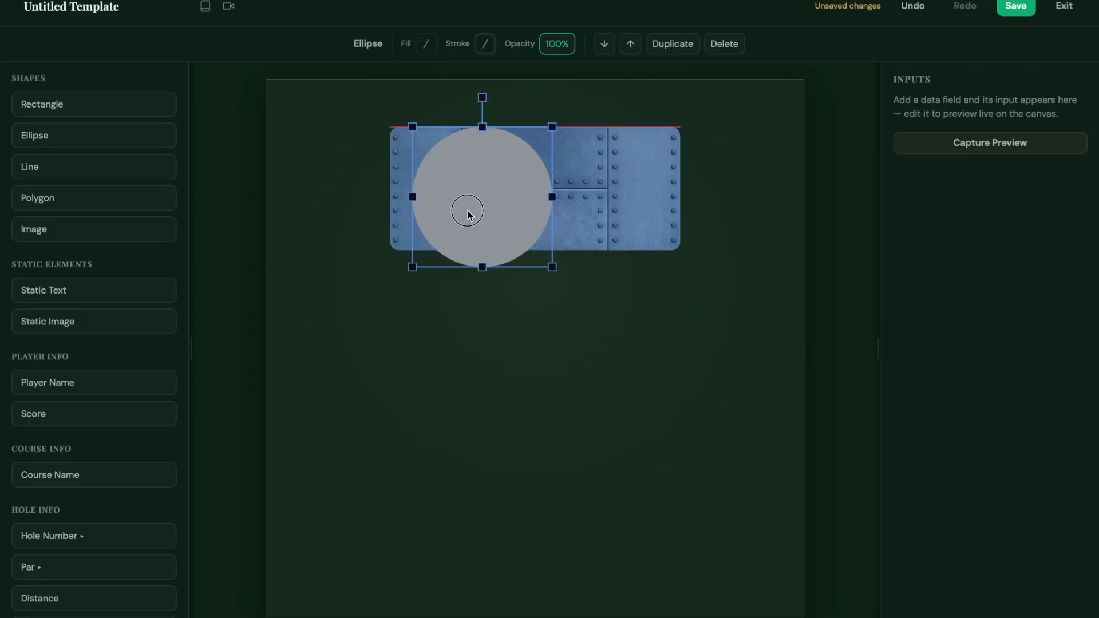
{"action": "left_click_drag", "start_coordinate": [552, 266], "coordinate": [483, 220]}
{"action": "key", "text": "ctrl+z"}
{"action": "left_click_drag", "start_coordinate": [452, 181], "coordinate": [434, 167]}
{"action": "left_click", "coordinate": [471, 324]}
{"action": "left_click", "coordinate": [426, 177]}
Set the circle's fill to None and give it a solid stroke of width 3 in the white Text color
{"action": "left_click", "coordinate": [424, 50]}
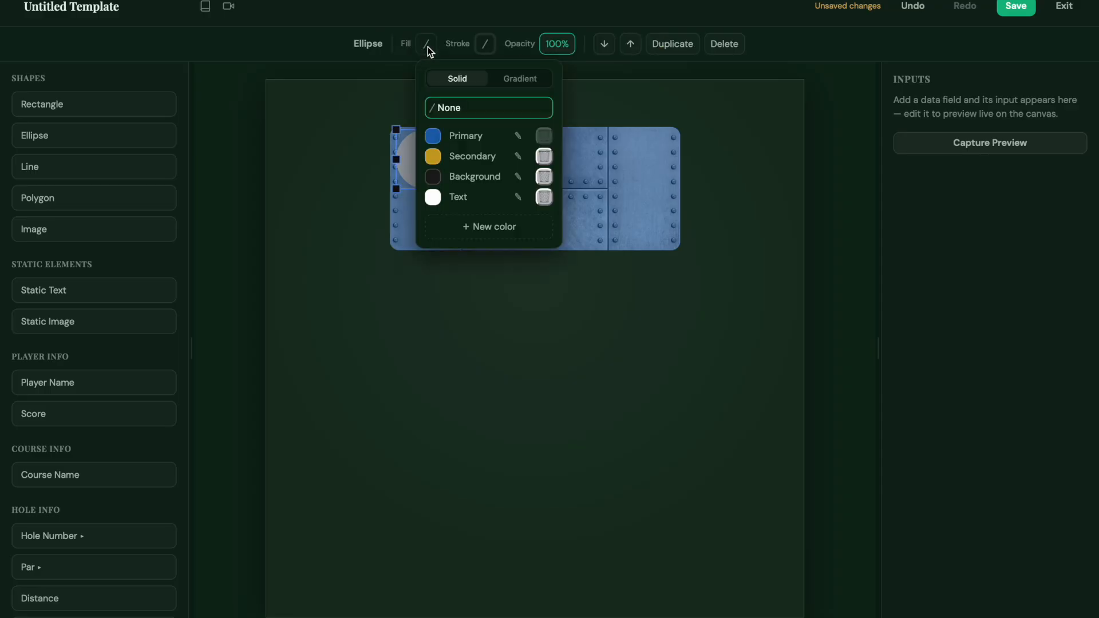
{"action": "left_click", "coordinate": [466, 107]}
{"action": "left_click", "coordinate": [484, 46]}
{"action": "left_click", "coordinate": [523, 103]}
{"action": "left_click", "coordinate": [492, 200]}
{"action": "left_click", "coordinate": [495, 145]}
{"action": "mouse_move", "coordinate": [523, 102]}
{"action": "left_mouse_down"}
{"action": "mouse_move", "coordinate": [572, 112]}
{"action": "mouse_move", "coordinate": [526, 108]}
{"action": "left_mouse_up"}
{"action": "left_click", "coordinate": [492, 200]}
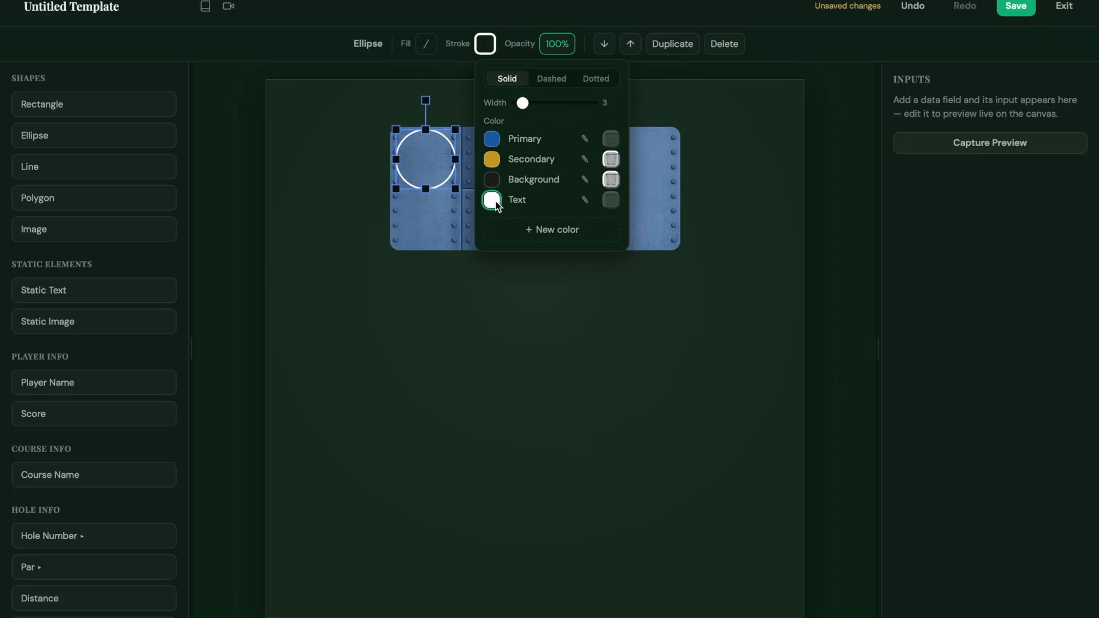
{"action": "left_click", "coordinate": [431, 196]}
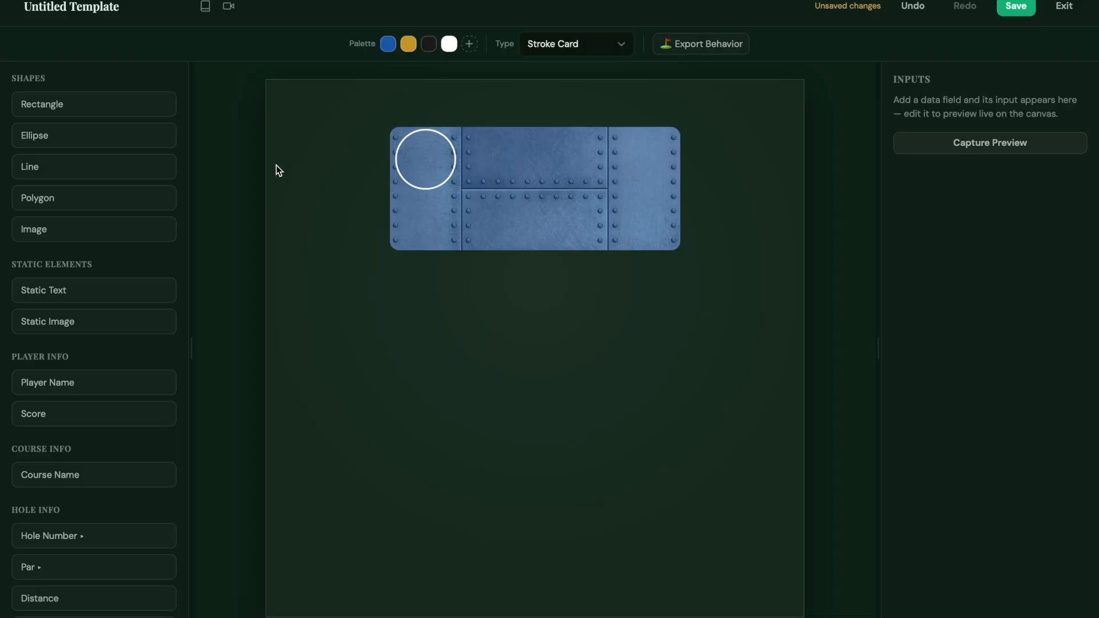
Add a Logo image, shrink it to fit centered inside the white circle and set its corner rounding to 100%
{"action": "left_click_drag", "start_coordinate": [105, 232], "coordinate": [573, 393]}
{"action": "left_click_drag", "start_coordinate": [610, 424], "coordinate": [496, 289]}
{"action": "left_click_drag", "start_coordinate": [534, 330], "coordinate": [425, 165]}
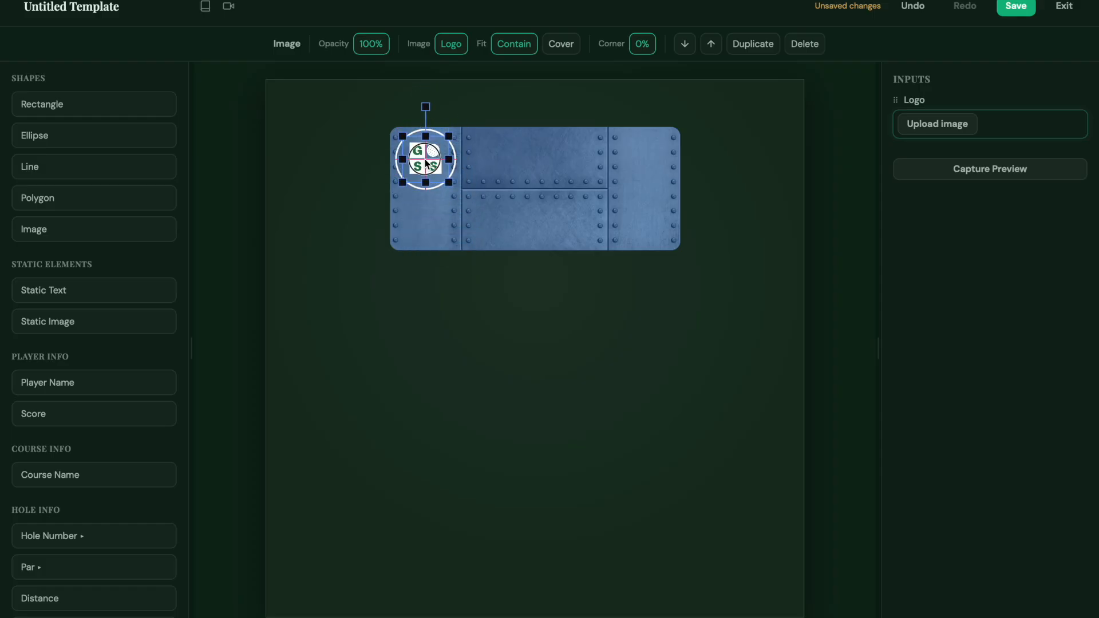
{"action": "left_click", "coordinate": [643, 43]}
{"action": "left_click_drag", "start_coordinate": [640, 74], "coordinate": [740, 91]}
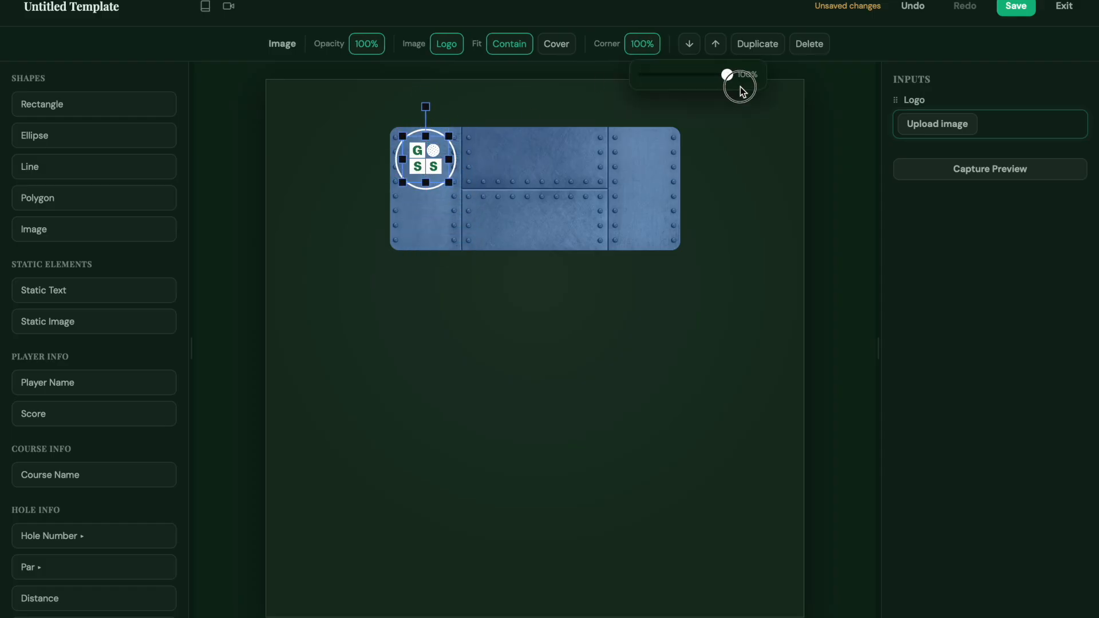
Try enlarging the logo beyond the circle's upper-left edge, and undo the resize
{"action": "left_click", "coordinate": [431, 163]}
{"action": "left_click", "coordinate": [424, 163]}
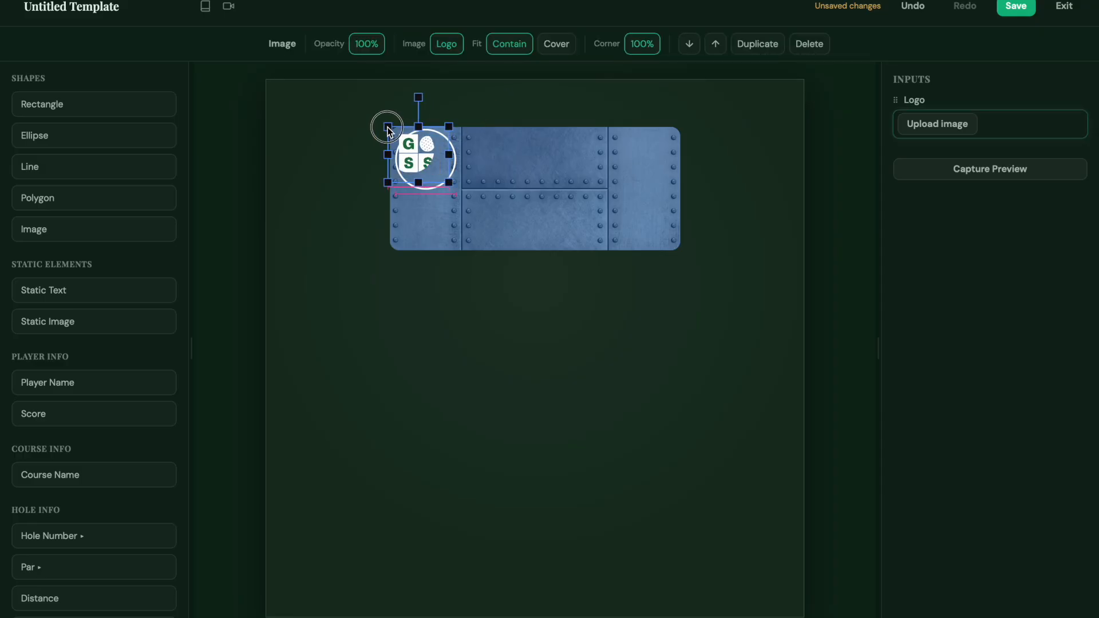
{"action": "key", "text": "ctrl+z"}
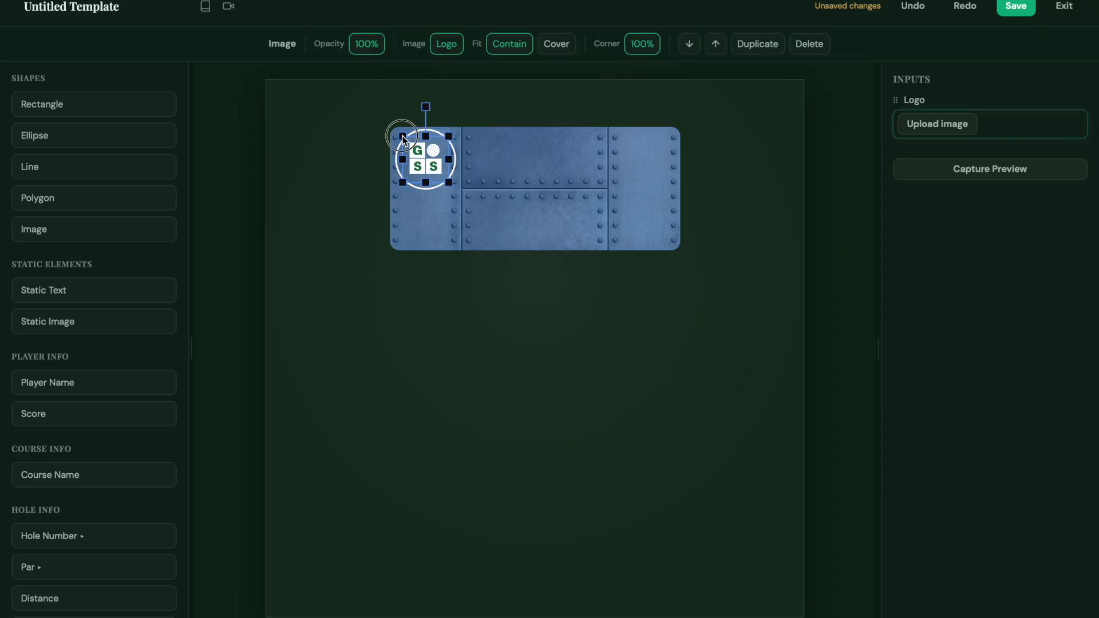
Enlarge the logo to fill the circle, load the GSS Block Logo image into it and set its corner rounding to 100%
{"action": "key", "text": "ctrl+shift+z"}
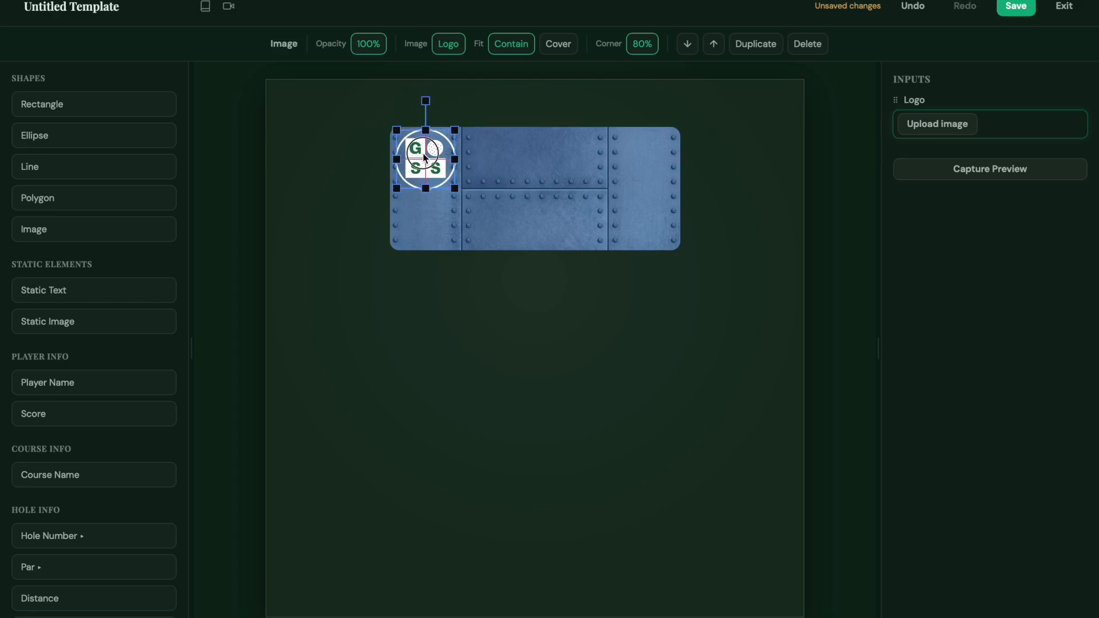
{"action": "left_click", "coordinate": [434, 165]}
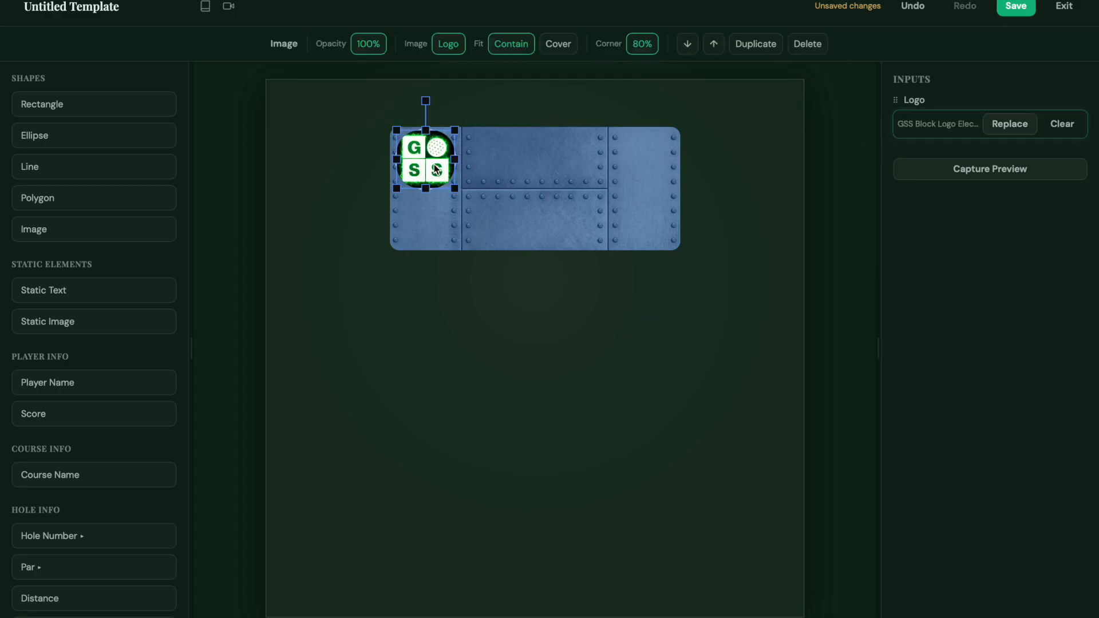
{"action": "left_click", "coordinate": [642, 43]}
{"action": "left_click_drag", "start_coordinate": [710, 75], "coordinate": [736, 79]}
{"action": "left_click", "coordinate": [479, 109]}
{"action": "left_click", "coordinate": [433, 165]}
{"action": "left_click", "coordinate": [506, 107]}
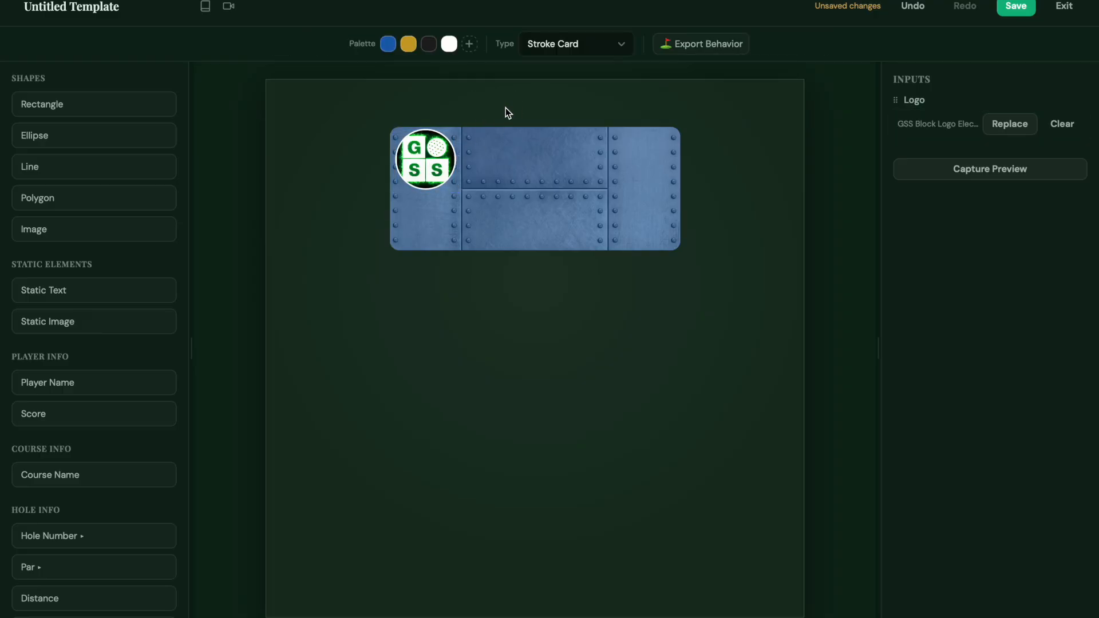
Enlarge all card elements together and recenter them horizontally on the canvas
{"action": "left_click", "coordinate": [426, 159]}
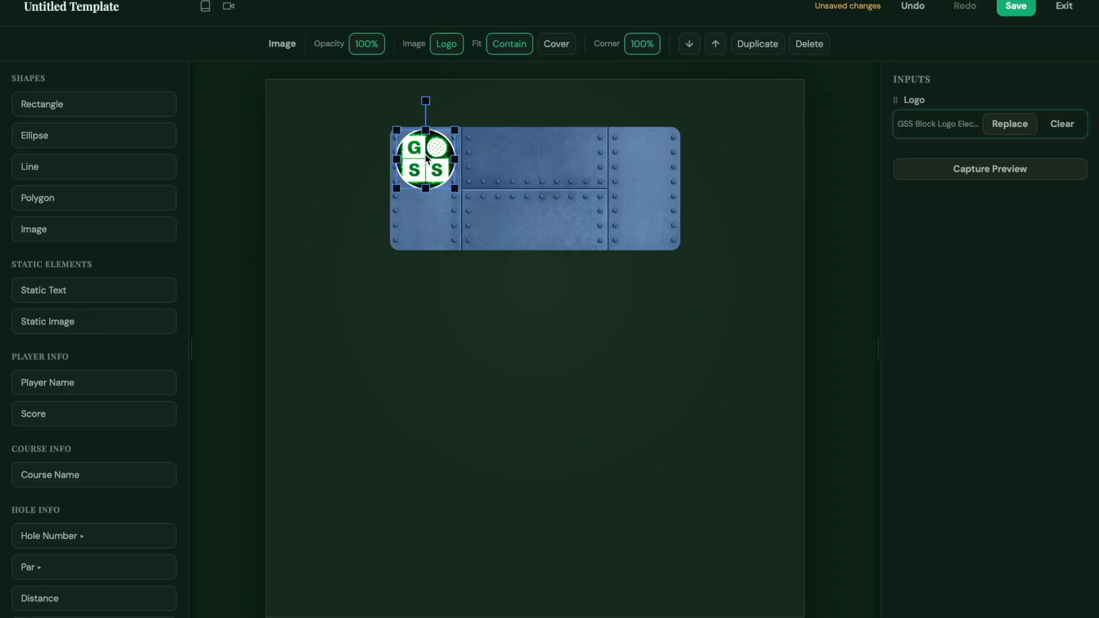
{"action": "key", "text": "ctrl+a"}
{"action": "left_click", "coordinate": [534, 266]}
{"action": "left_click_drag", "start_coordinate": [683, 252], "coordinate": [637, 246]}
{"action": "left_click_drag", "start_coordinate": [520, 196], "coordinate": [523, 199]}
{"action": "left_click", "coordinate": [431, 343]}
{"action": "key", "text": "ctrl+a"}
{"action": "left_click", "coordinate": [531, 320]}
Set the enlarged logo's corner rounding to 100% and group the four card elements
{"action": "left_click", "coordinate": [390, 180]}
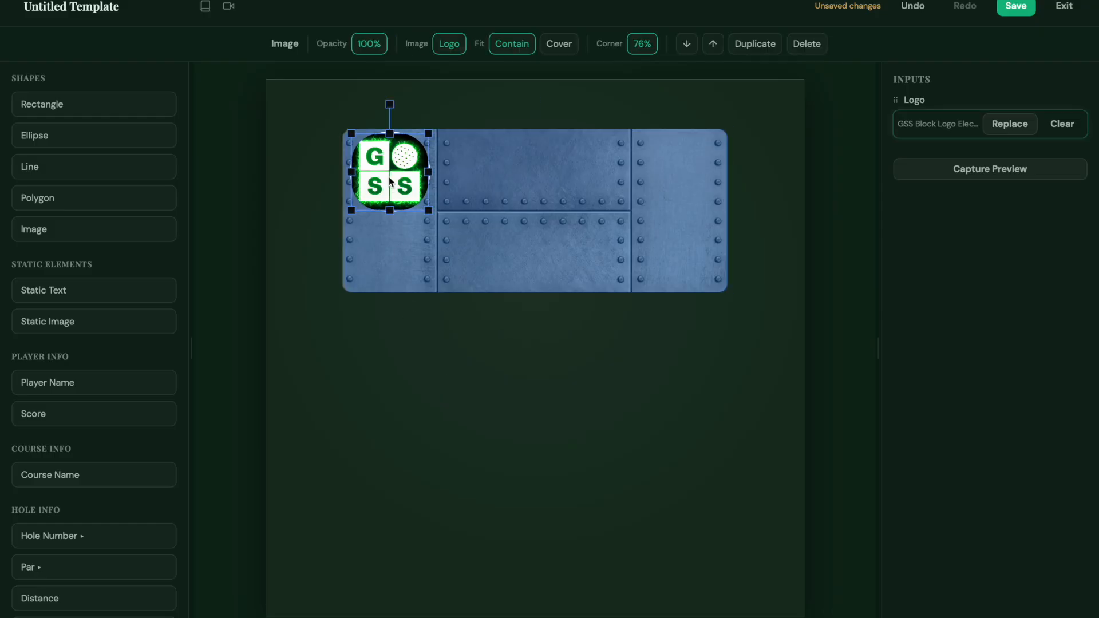
{"action": "left_click", "coordinate": [642, 44]}
{"action": "left_click_drag", "start_coordinate": [706, 74], "coordinate": [760, 78]}
{"action": "left_click", "coordinate": [539, 359]}
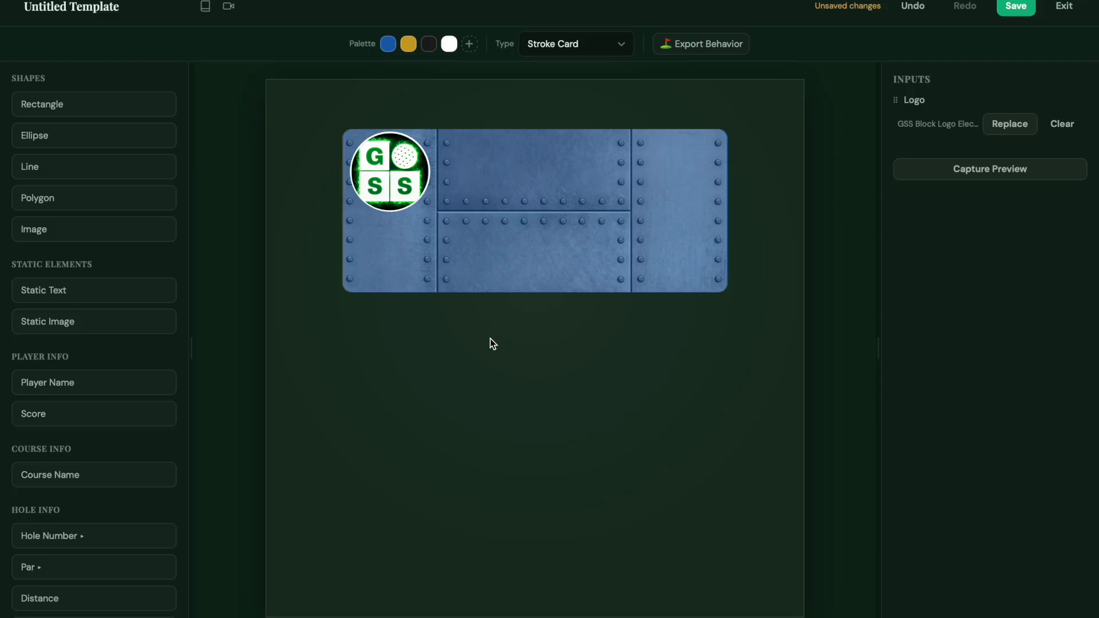
{"action": "left_click_drag", "start_coordinate": [304, 104], "coordinate": [736, 295]}
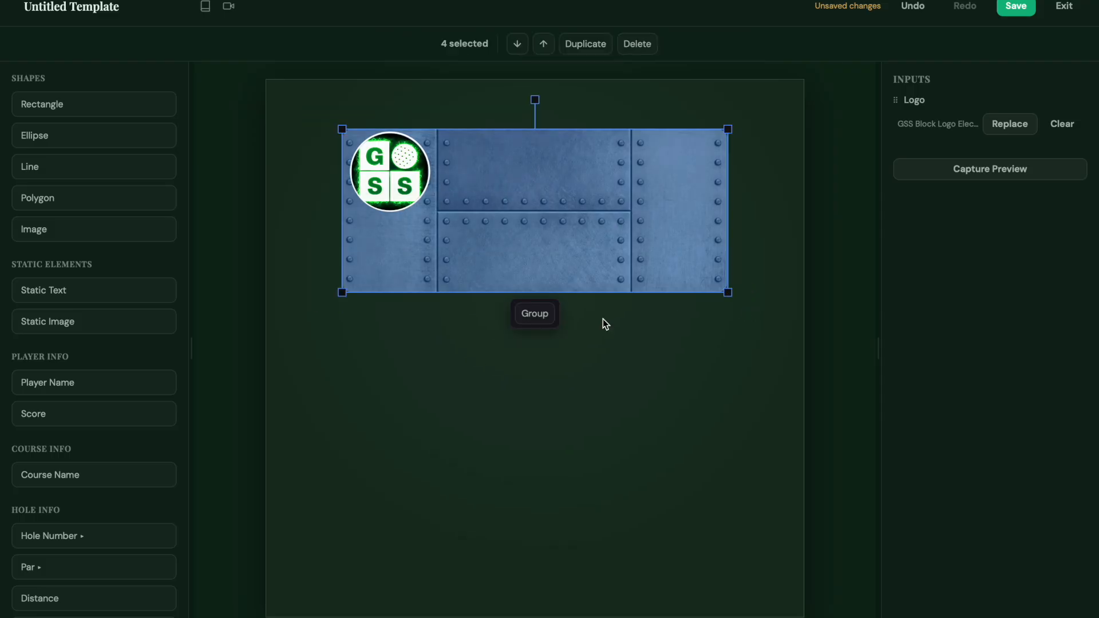
{"action": "left_click", "coordinate": [536, 314]}
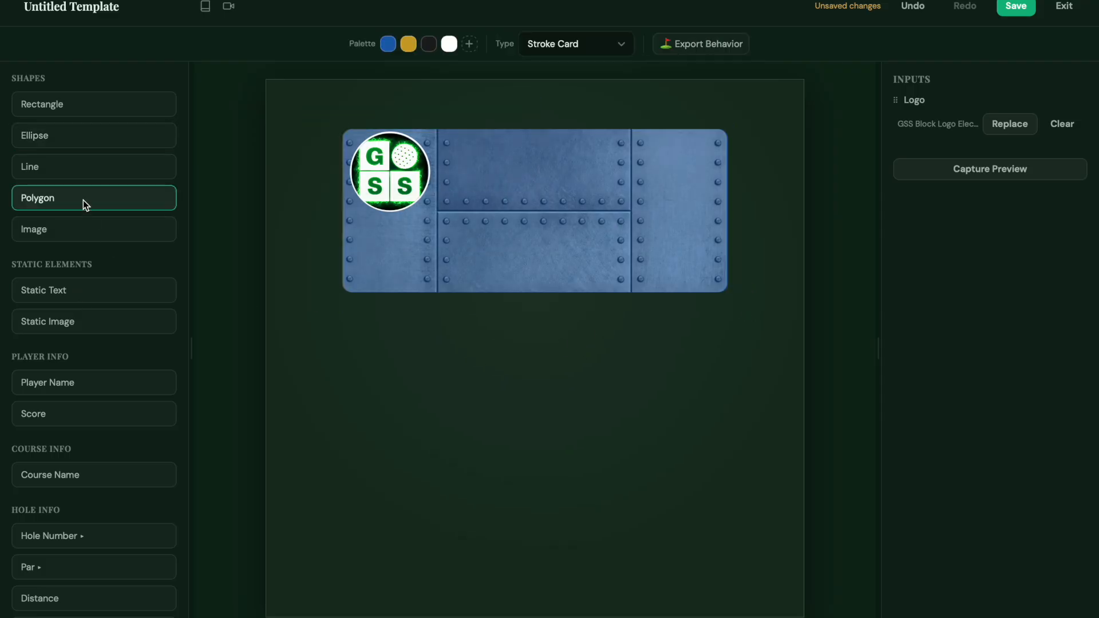
Add a Player Name text on the metal panel's upper middle plate in the Anton font without bold
{"action": "scroll", "coordinate": [80, 278], "scroll_direction": "down", "scroll_amount": 1}
{"action": "left_click", "coordinate": [85, 351]}
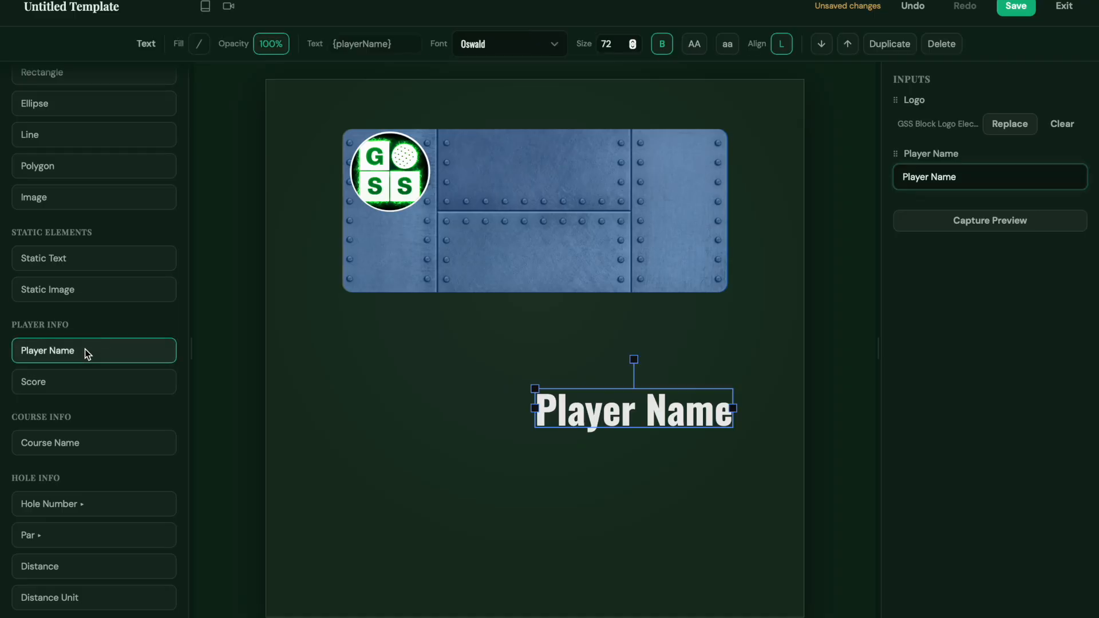
{"action": "left_click_drag", "start_coordinate": [603, 421], "coordinate": [504, 188]}
{"action": "left_click", "coordinate": [495, 47]}
{"action": "left_click", "coordinate": [475, 143]}
{"action": "left_click", "coordinate": [668, 47]}
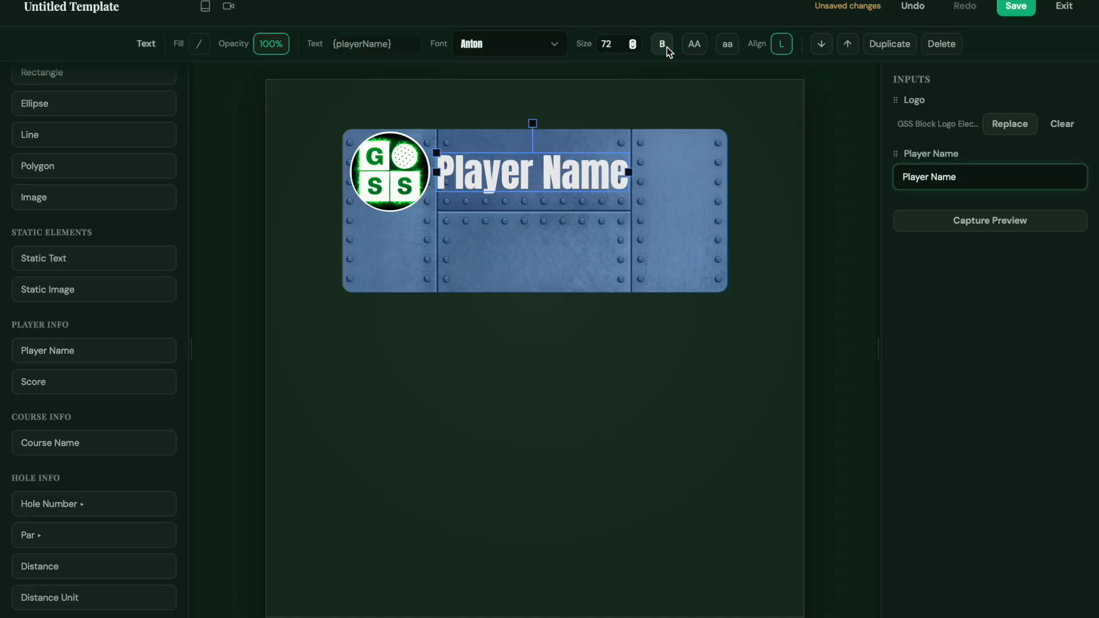
{"action": "left_click", "coordinate": [668, 47]}
{"action": "left_click", "coordinate": [667, 47]}
Center-align the player name and fit its text box to the width of the upper middle plate
{"action": "left_click_drag", "start_coordinate": [563, 178], "coordinate": [570, 178]}
{"action": "left_click_drag", "start_coordinate": [687, 172], "coordinate": [701, 172]}
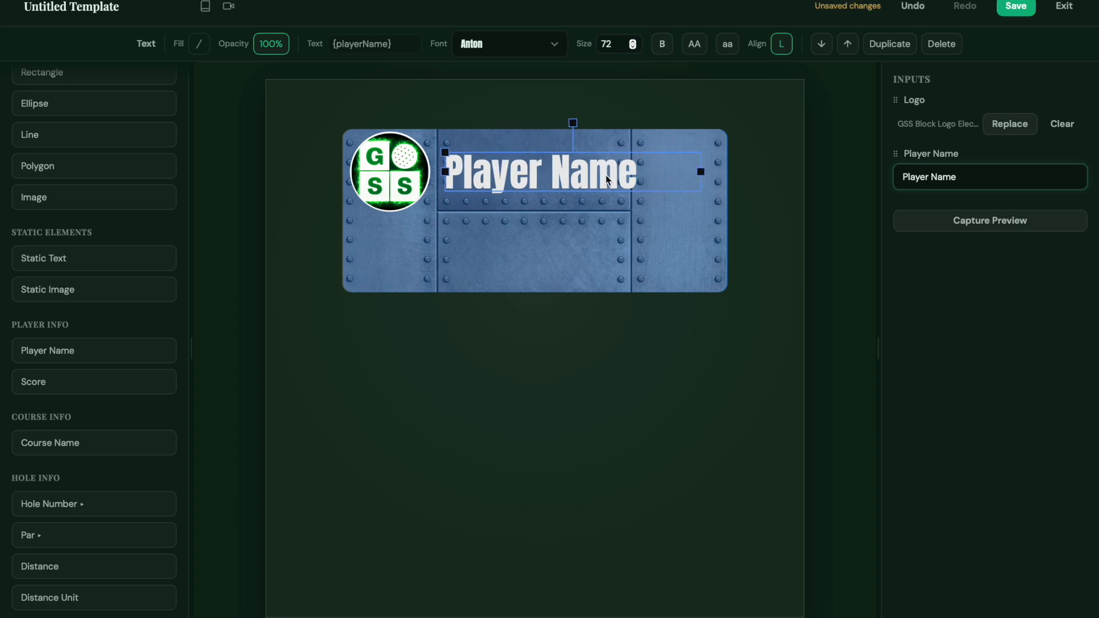
{"action": "mouse_move", "coordinate": [604, 177]}
{"action": "left_mouse_down"}
{"action": "mouse_move", "coordinate": [598, 157]}
{"action": "mouse_move", "coordinate": [590, 179]}
{"action": "left_mouse_up"}
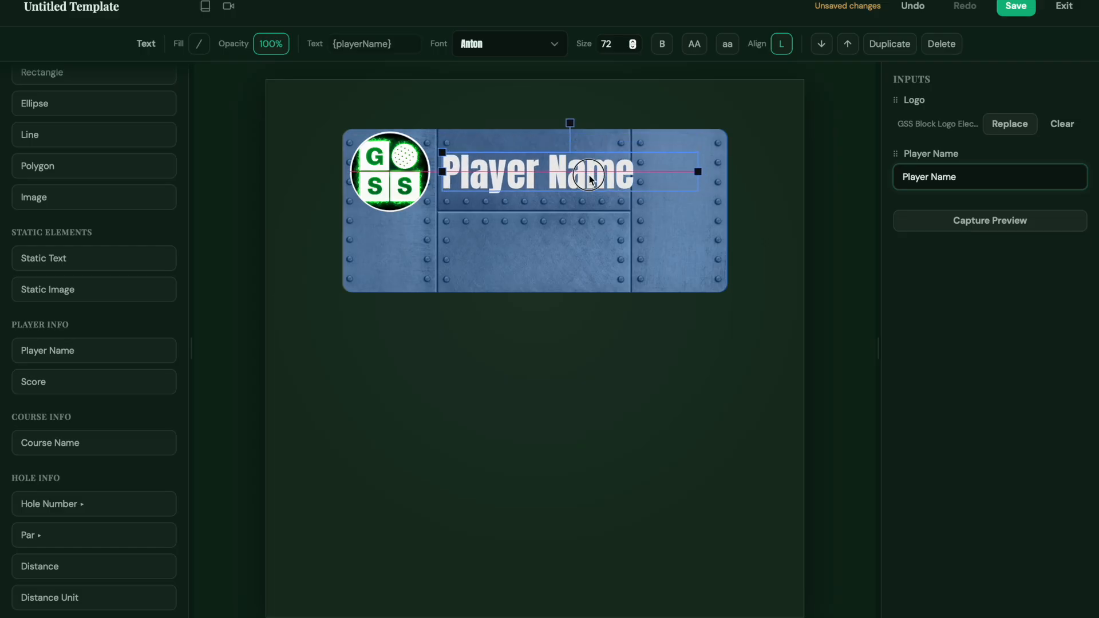
{"action": "left_click", "coordinate": [781, 43]}
{"action": "left_click", "coordinate": [802, 94]}
{"action": "left_click_drag", "start_coordinate": [604, 176], "coordinate": [595, 176]}
{"action": "left_click_drag", "start_coordinate": [685, 173], "coordinate": [630, 172]}
{"action": "mouse_move", "coordinate": [576, 177]}
{"action": "left_mouse_down"}
{"action": "mouse_move", "coordinate": [578, 193]}
{"action": "mouse_move", "coordinate": [576, 170]}
{"action": "left_mouse_up"}
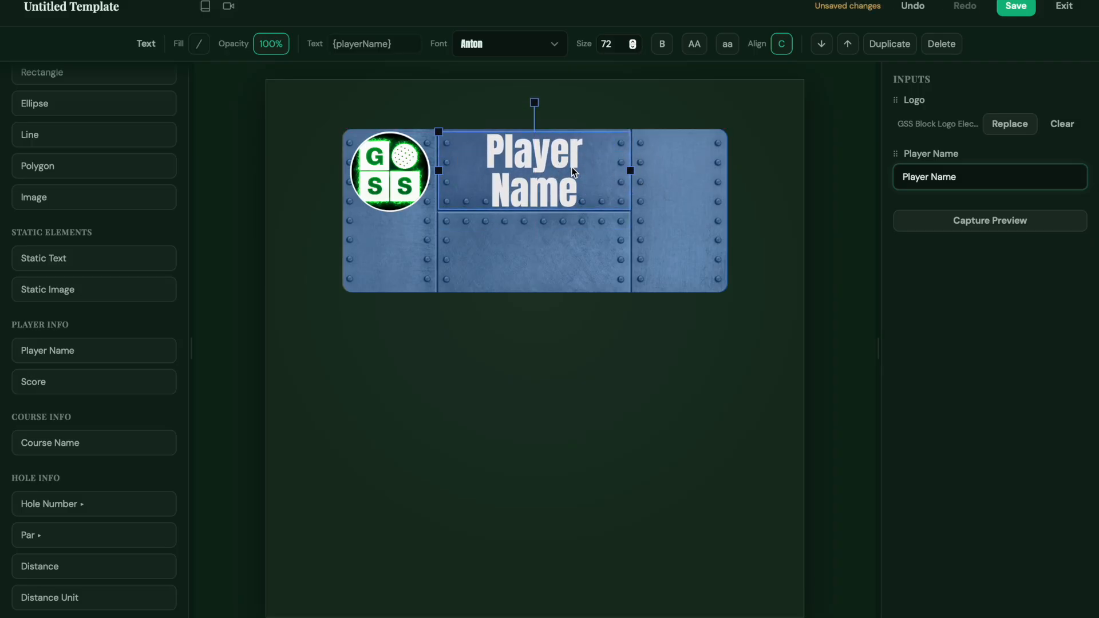
Set the Player Name input to "Thomas Jefferson"
{"action": "triple_click", "coordinate": [968, 183]}
{"action": "type", "text": "T. Jefferson"}
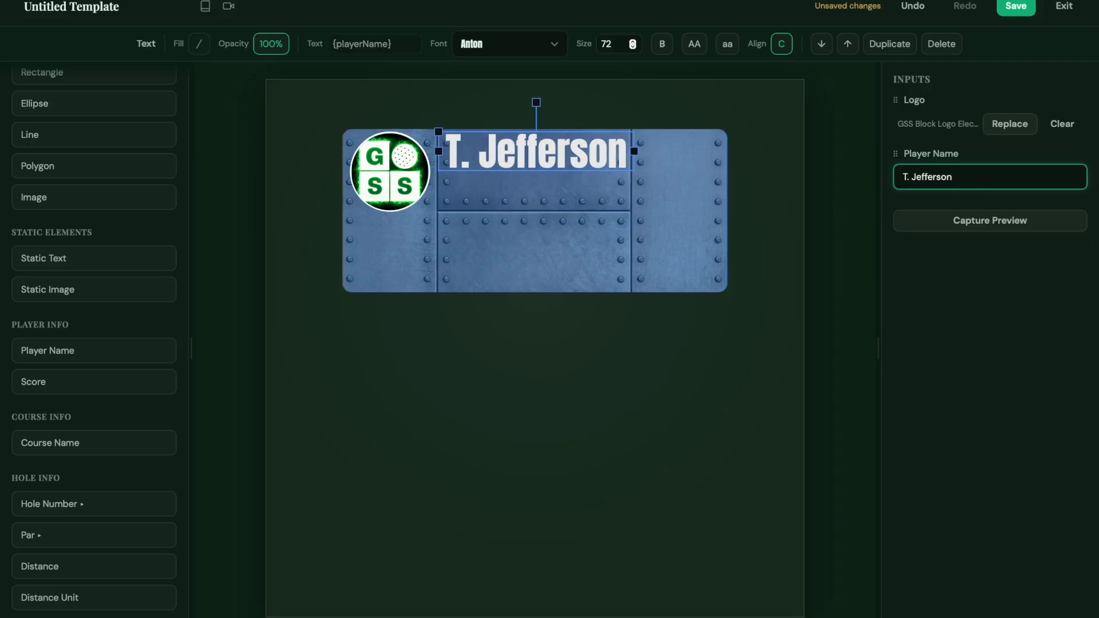
{"action": "key", "text": "Escape"}
{"action": "left_click", "coordinate": [911, 178]}
{"action": "key", "text": "BackSpace"}
{"action": "type", "text": "homas"}
Set the player name's fill from the palette and duplicate the text with a slight offset as a shadow effect
{"action": "left_click", "coordinate": [534, 386]}
{"action": "mouse_move", "coordinate": [536, 197]}
{"action": "left_mouse_down"}
{"action": "mouse_move", "coordinate": [535, 177]}
{"action": "mouse_move", "coordinate": [543, 267]}
{"action": "mouse_move", "coordinate": [540, 182]}
{"action": "left_mouse_up"}
{"action": "left_click", "coordinate": [524, 193]}
{"action": "left_click", "coordinate": [203, 45]}
{"action": "left_click", "coordinate": [315, 99]}
{"action": "left_click", "coordinate": [535, 377]}
{"action": "left_click", "coordinate": [527, 188]}
{"action": "left_click", "coordinate": [890, 44]}
{"action": "left_click", "coordinate": [543, 188]}
Try the Primary and Secondary palette colors as the fill of the front name text
{"action": "left_click", "coordinate": [199, 44]}
{"action": "left_click", "coordinate": [200, 44]}
{"action": "left_click", "coordinate": [205, 76]}
{"action": "left_click", "coordinate": [199, 44]}
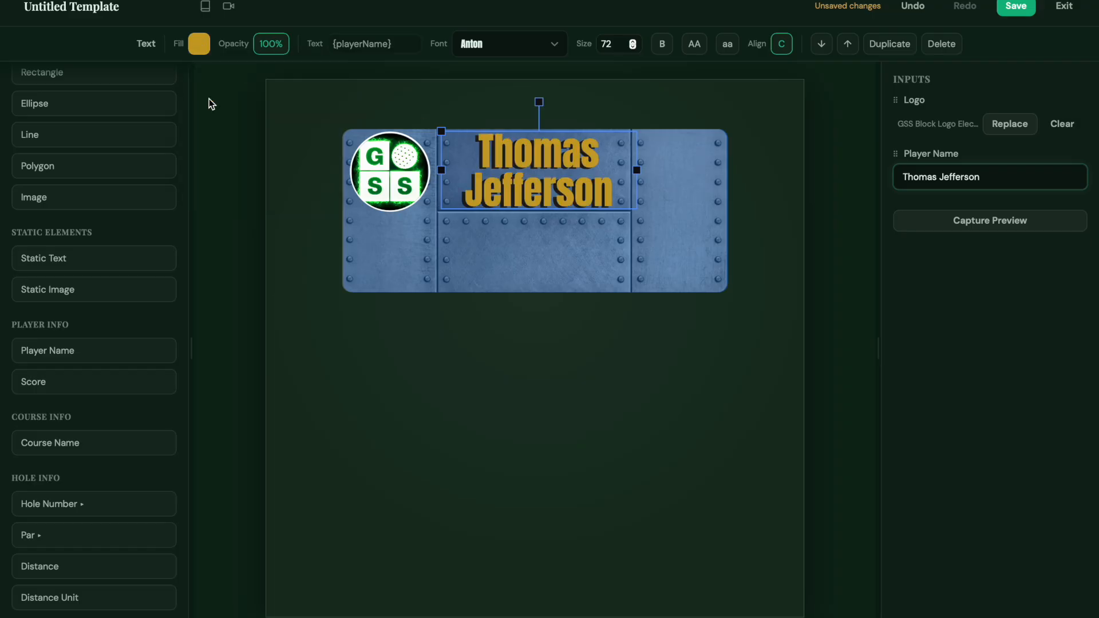
{"action": "left_click", "coordinate": [206, 97]}
Recolor the Secondary and Background palette colors to a dark blue
{"action": "left_click", "coordinate": [291, 97]}
{"action": "left_click", "coordinate": [290, 211]}
{"action": "left_click", "coordinate": [301, 473]}
{"action": "left_click", "coordinate": [208, 75]}
{"action": "left_click_drag", "start_coordinate": [299, 446], "coordinate": [339, 447]}
{"action": "left_click", "coordinate": [291, 118]}
{"action": "left_click", "coordinate": [302, 473]}
{"action": "left_click", "coordinate": [206, 96]}
Fill the front name text with the Text palette color and recolor that swatch to a light blue
{"action": "left_click", "coordinate": [517, 184]}
{"action": "left_click", "coordinate": [199, 44]}
{"action": "left_click", "coordinate": [206, 138]}
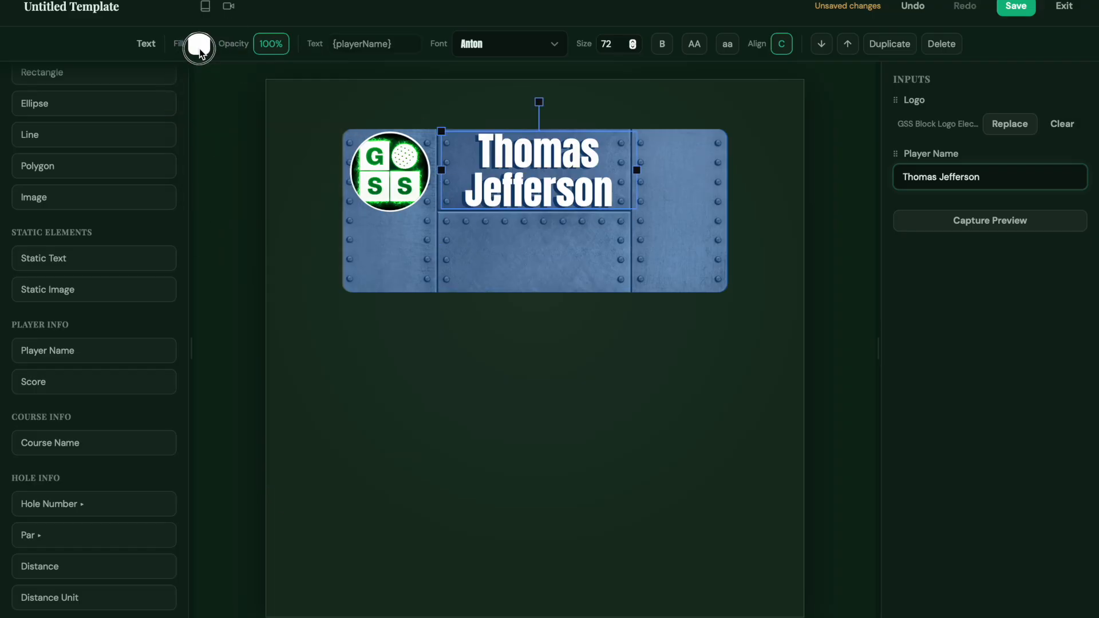
{"action": "left_click", "coordinate": [199, 44]}
{"action": "left_click", "coordinate": [291, 138]}
{"action": "left_click", "coordinate": [276, 389]}
{"action": "left_click_drag", "start_coordinate": [276, 389], "coordinate": [307, 386]}
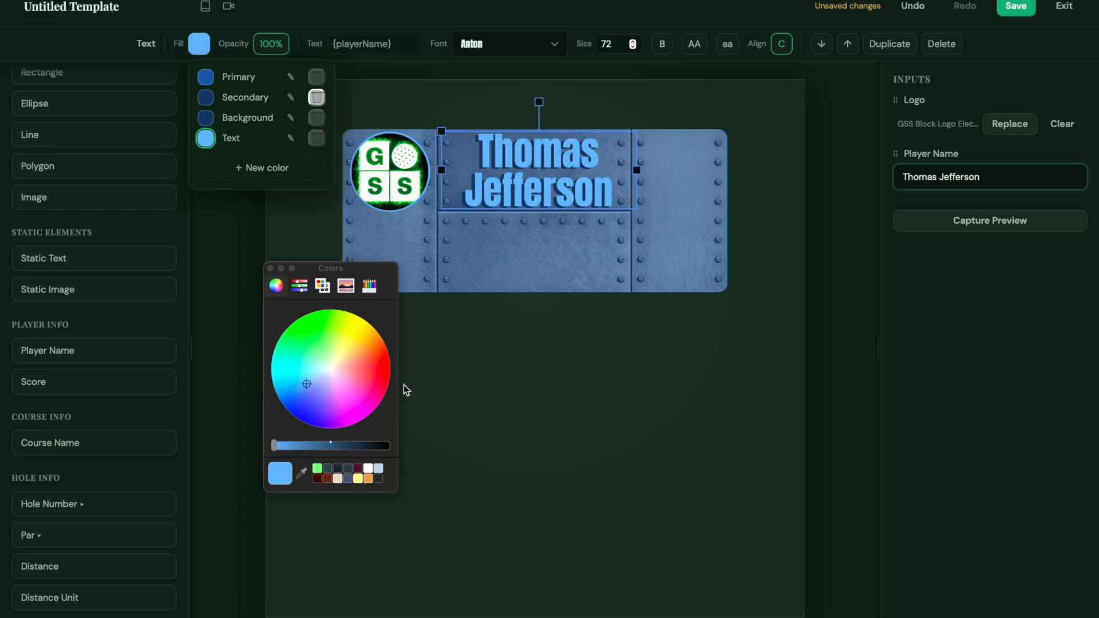
{"action": "left_click", "coordinate": [553, 365]}
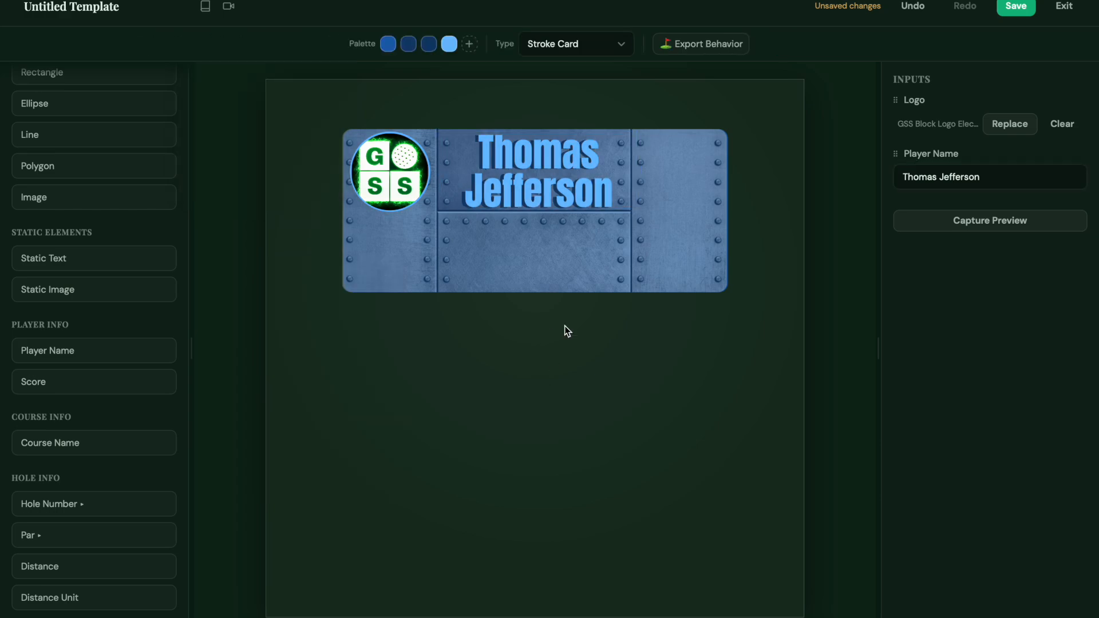
Add a Stroke Indicator and place it centered on the metal panel's lower middle plate
{"action": "scroll", "coordinate": [90, 385], "scroll_direction": "down", "scroll_amount": 4}
{"action": "left_click", "coordinate": [92, 594]}
{"action": "left_click_drag", "start_coordinate": [533, 354], "coordinate": [533, 235]}
{"action": "mouse_move", "coordinate": [534, 245]}
{"action": "left_mouse_down"}
{"action": "mouse_move", "coordinate": [540, 258]}
{"action": "mouse_move", "coordinate": [525, 238]}
{"action": "mouse_move", "coordinate": [536, 261]}
{"action": "mouse_move", "coordinate": [534, 244]}
{"action": "left_mouse_up"}
Test the Stroke Indicator with Current Shot values of 6 and 9, and clear the value
{"action": "double_click", "coordinate": [937, 283]}
{"action": "type", "text": "6"}
{"action": "key", "text": "BackSpace"}
{"action": "type", "text": "9"}
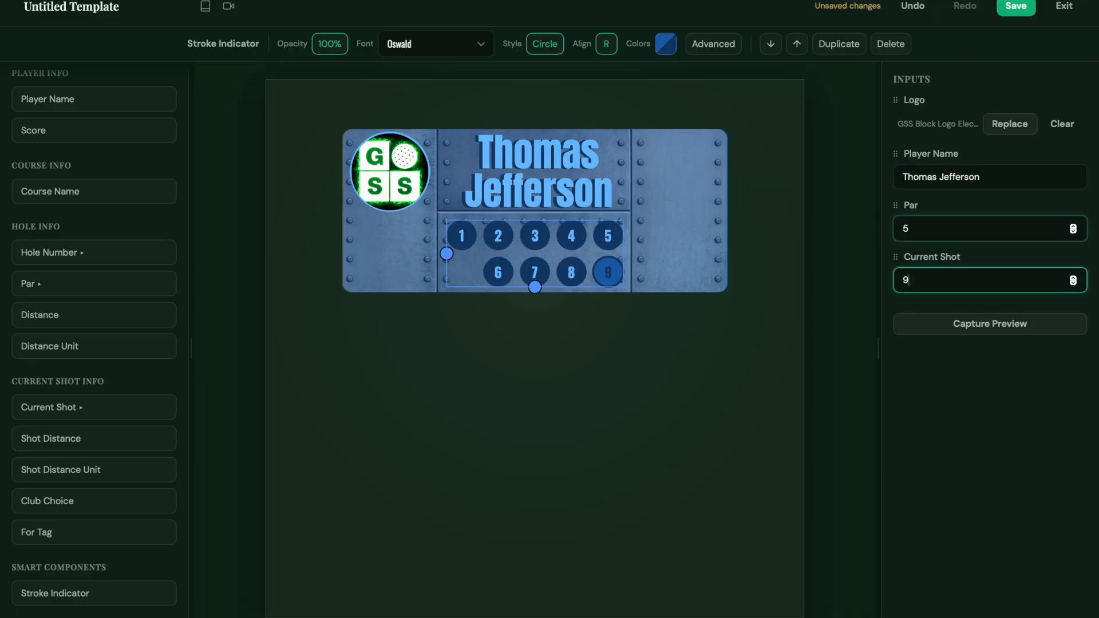
{"action": "key", "text": "BackSpace"}
Resize the Stroke Indicator, adjust the gap between its circles and center-align it on the lower middle plate
{"action": "mouse_move", "coordinate": [447, 238]}
{"action": "left_mouse_down"}
{"action": "mouse_move", "coordinate": [374, 238]}
{"action": "mouse_move", "coordinate": [514, 261]}
{"action": "left_mouse_up"}
{"action": "left_click", "coordinate": [723, 50]}
{"action": "left_click", "coordinate": [834, 87]}
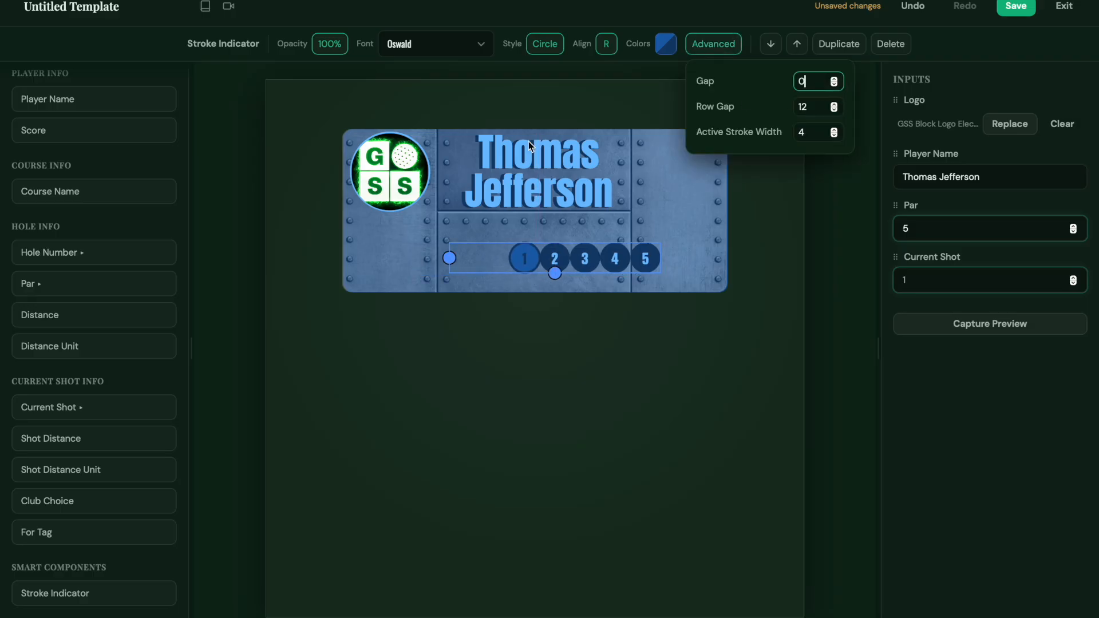
{"action": "left_click", "coordinate": [834, 79]}
{"action": "mouse_move", "coordinate": [590, 266]}
{"action": "left_mouse_down"}
{"action": "mouse_move", "coordinate": [545, 264]}
{"action": "mouse_move", "coordinate": [581, 262]}
{"action": "mouse_move", "coordinate": [558, 260]}
{"action": "left_mouse_up"}
{"action": "left_click", "coordinate": [609, 47]}
Test the centered Stroke Indicator with a Current Shot of 6, and clear the value
{"action": "left_click", "coordinate": [932, 280]}
{"action": "type", "text": "6"}
{"action": "key", "text": "BackSpace"}
{"action": "type", "text": "6"}
{"action": "key", "text": "BackSpace"}
{"action": "left_click", "coordinate": [597, 305]}
Set the Stroke Indicator's Active Fill to the light blue Text palette color
{"action": "left_click", "coordinate": [564, 260]}
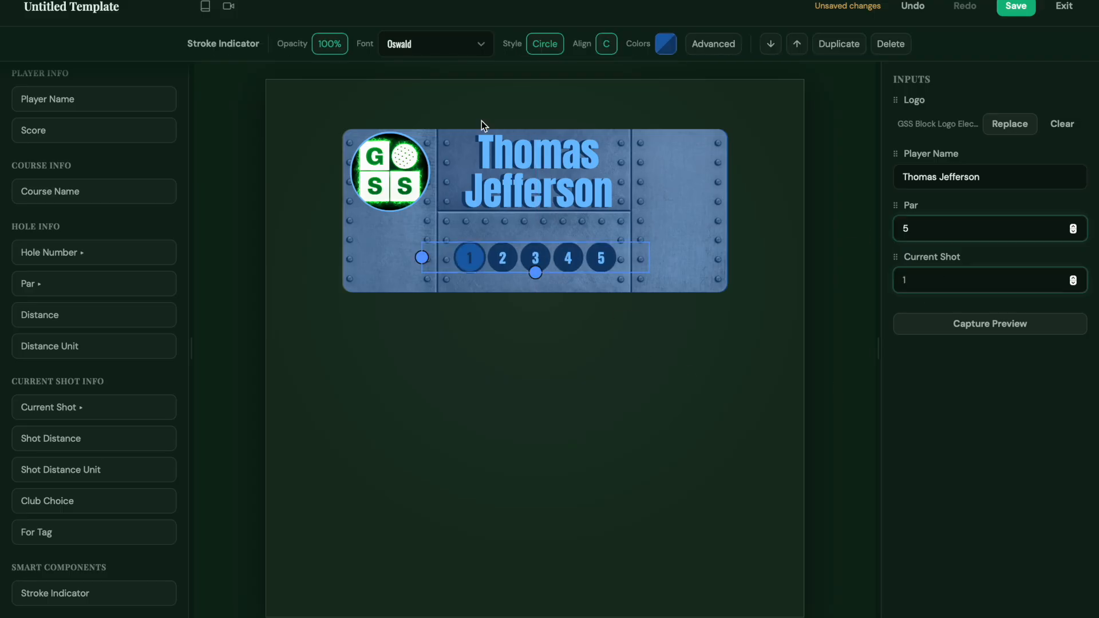
{"action": "left_click", "coordinate": [666, 45]}
{"action": "left_click", "coordinate": [672, 252]}
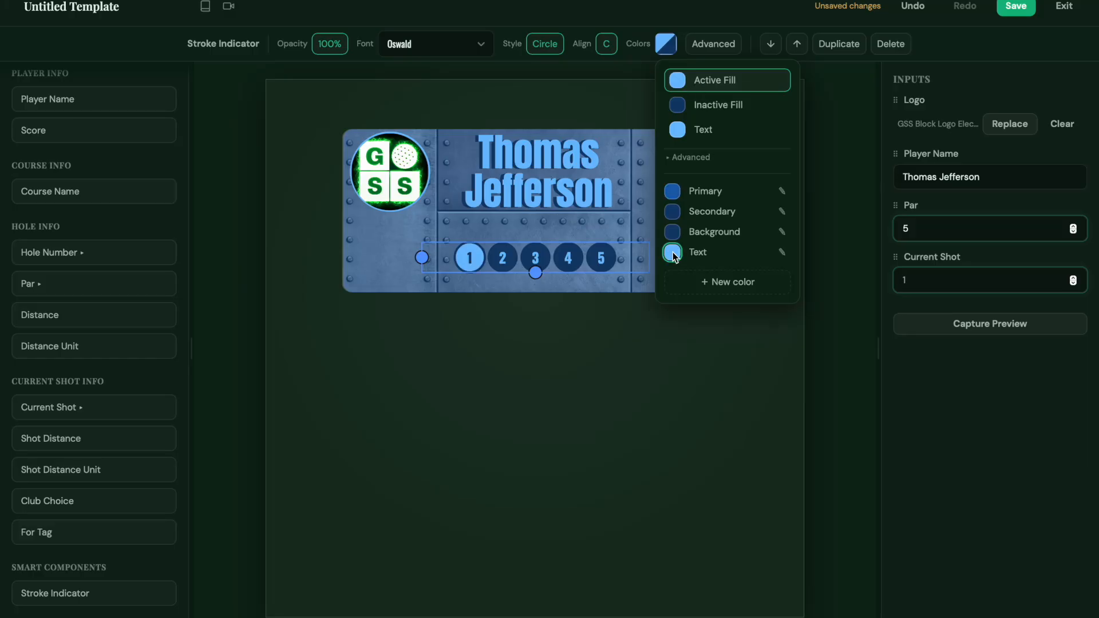
{"action": "left_click", "coordinate": [692, 157]}
{"action": "left_click", "coordinate": [680, 178]}
{"action": "left_click", "coordinate": [672, 301]}
Add a white color to the palette and name it Text2
{"action": "left_click", "coordinate": [469, 45]}
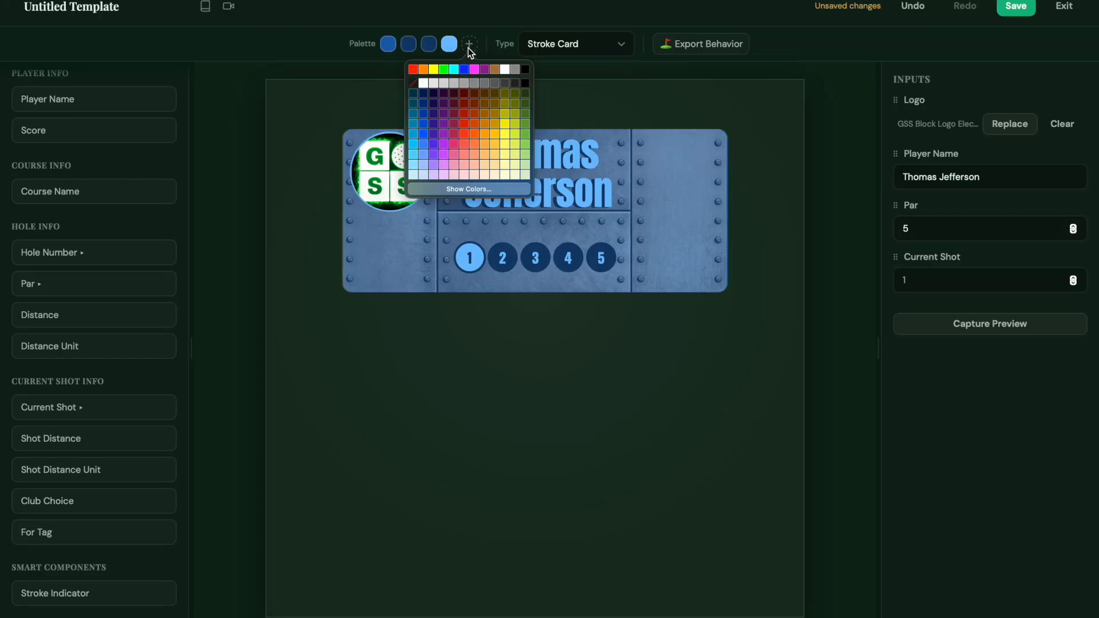
{"action": "left_click", "coordinate": [468, 52]}
{"action": "left_click", "coordinate": [463, 47]}
{"action": "type", "text": "Text"}
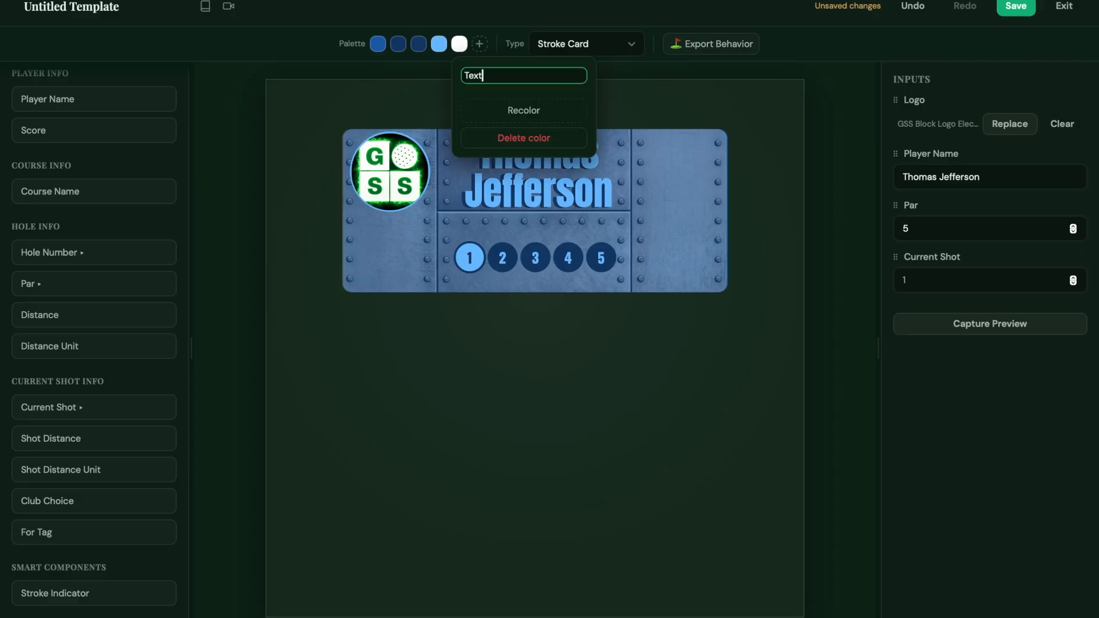
{"action": "key", "text": "Return"}
Set the Stroke Indicator's Active Text to the white Text2 color and check the Active Stroke assignment
{"action": "left_click", "coordinate": [521, 252]}
{"action": "left_click", "coordinate": [666, 44]}
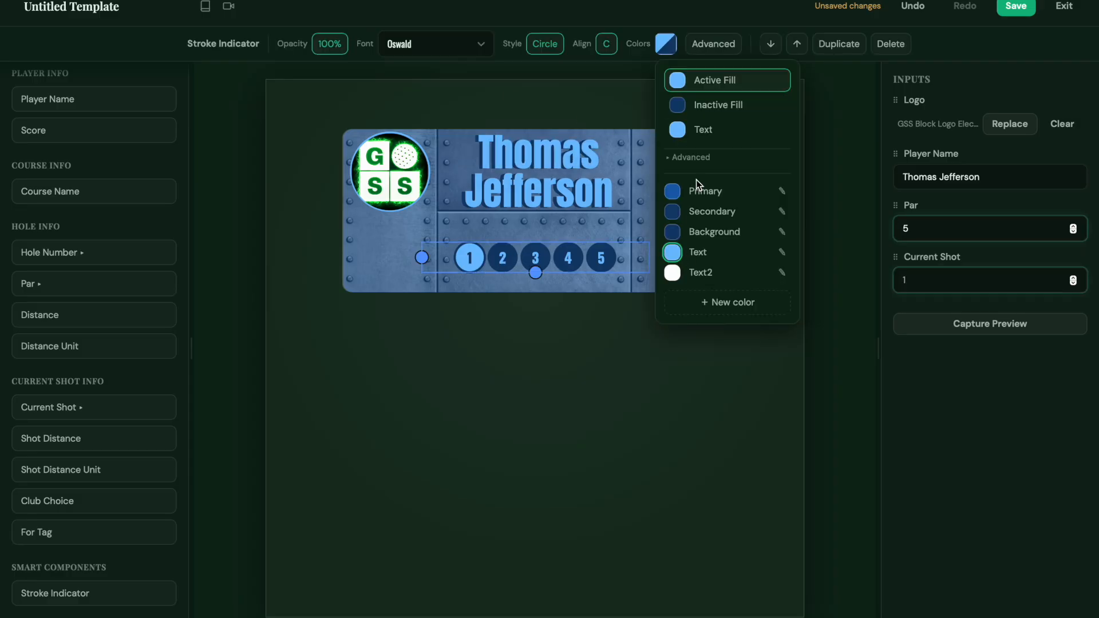
{"action": "left_click", "coordinate": [682, 157]}
{"action": "left_click", "coordinate": [681, 177]}
{"action": "left_click", "coordinate": [672, 321]}
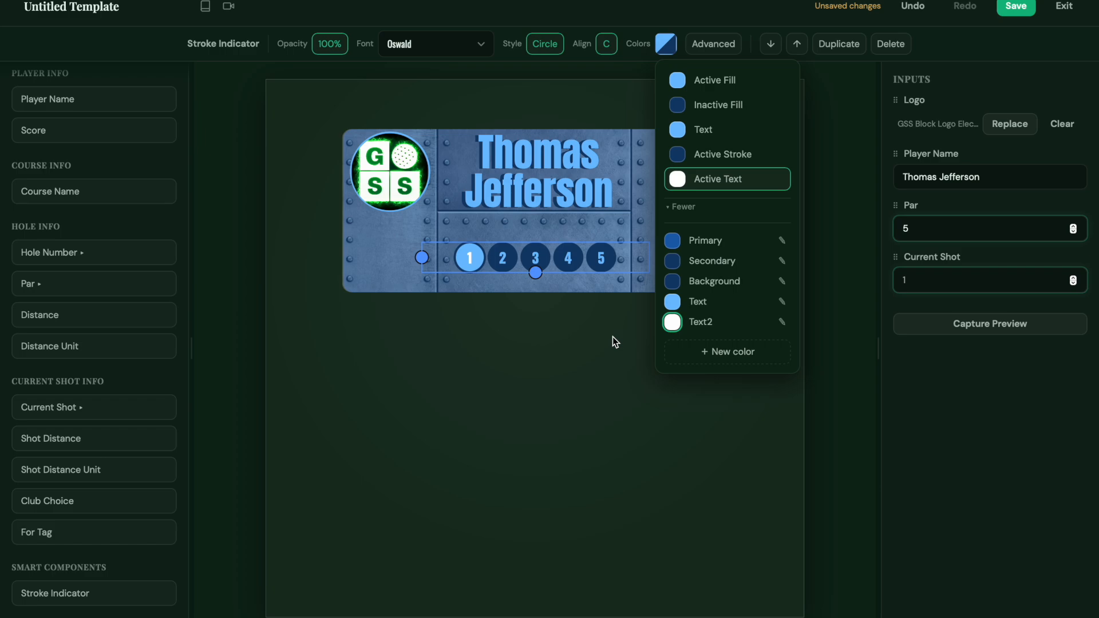
{"action": "left_click", "coordinate": [679, 154]}
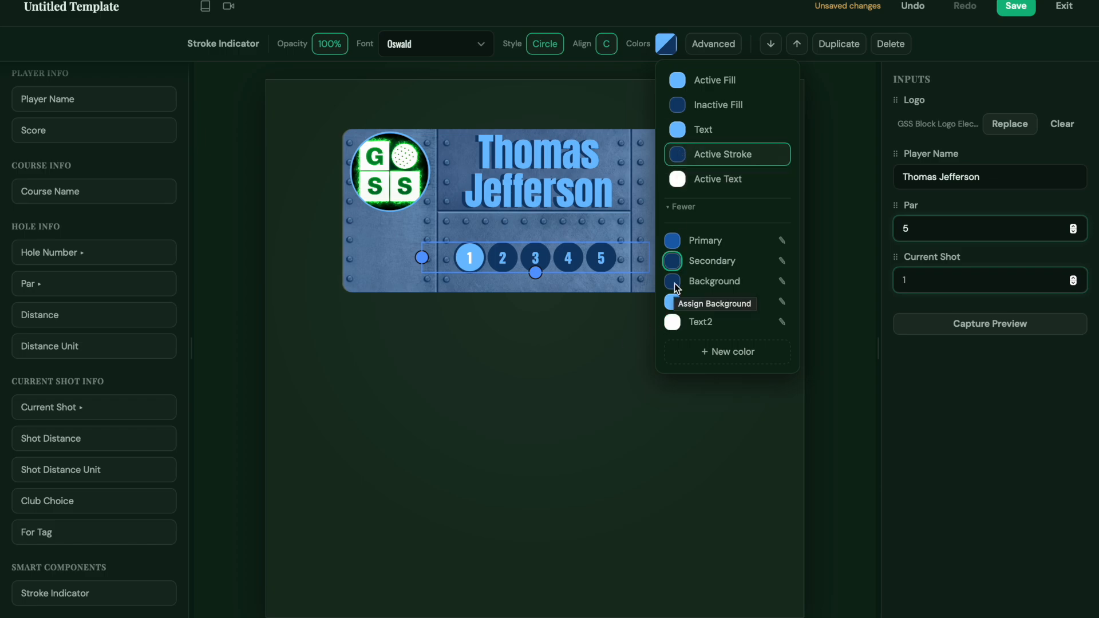
{"action": "left_click", "coordinate": [590, 364]}
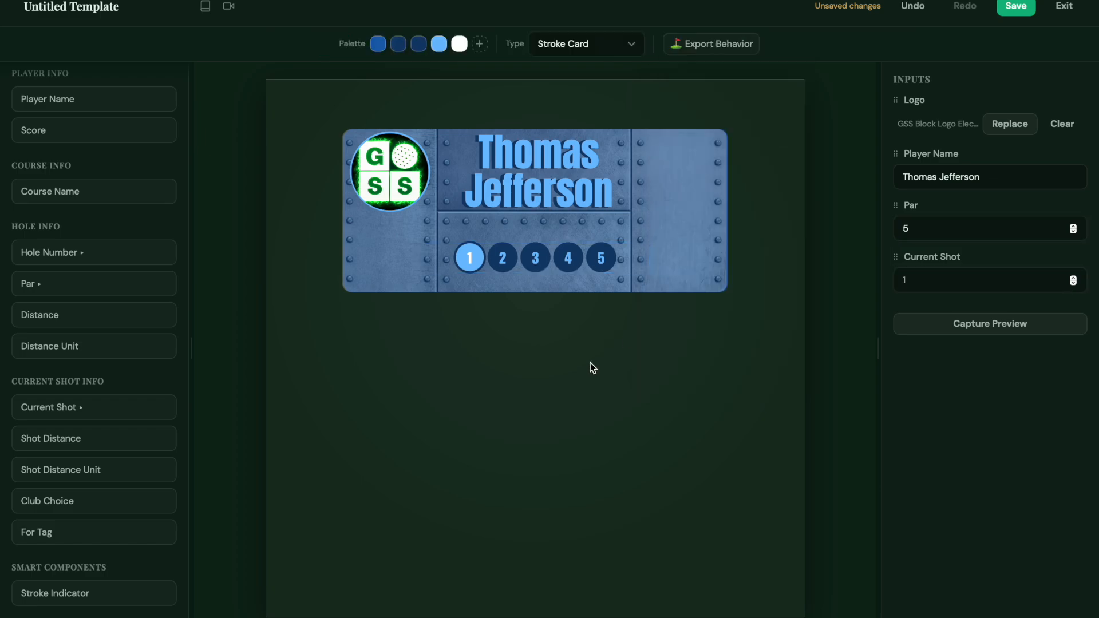
Try Secondary as the indicator's Active Fill, return it to Text and assign Primary to the Active Text
{"action": "left_click", "coordinate": [475, 262]}
{"action": "left_click", "coordinate": [666, 43]}
{"action": "left_click", "coordinate": [673, 211]}
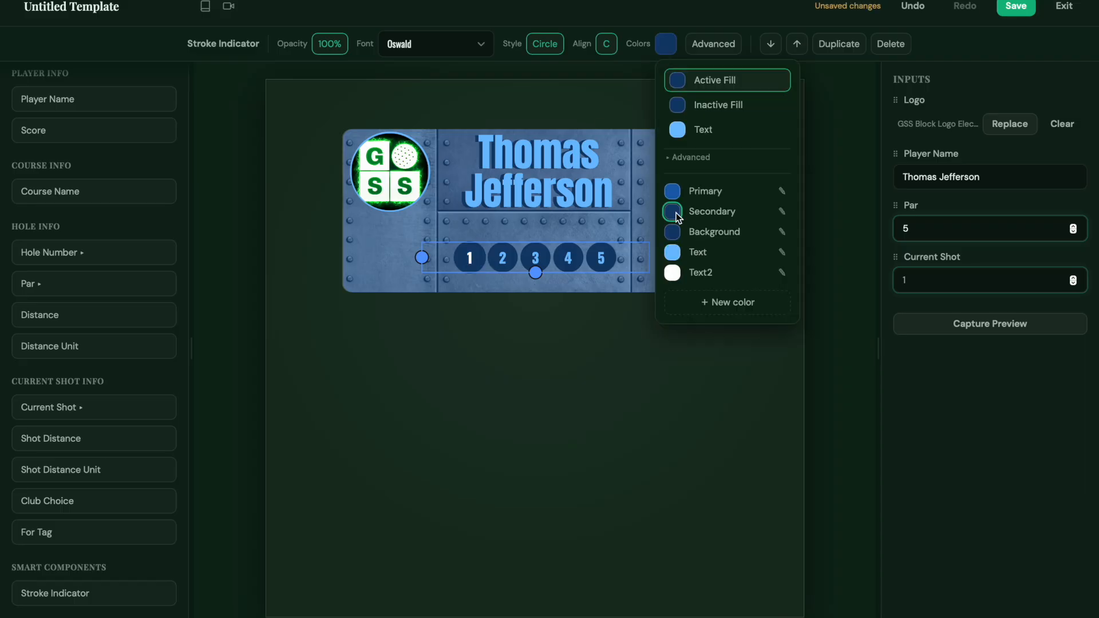
{"action": "left_click", "coordinate": [673, 253]}
{"action": "left_click", "coordinate": [685, 158]}
{"action": "left_click", "coordinate": [681, 179]}
{"action": "left_click", "coordinate": [673, 243]}
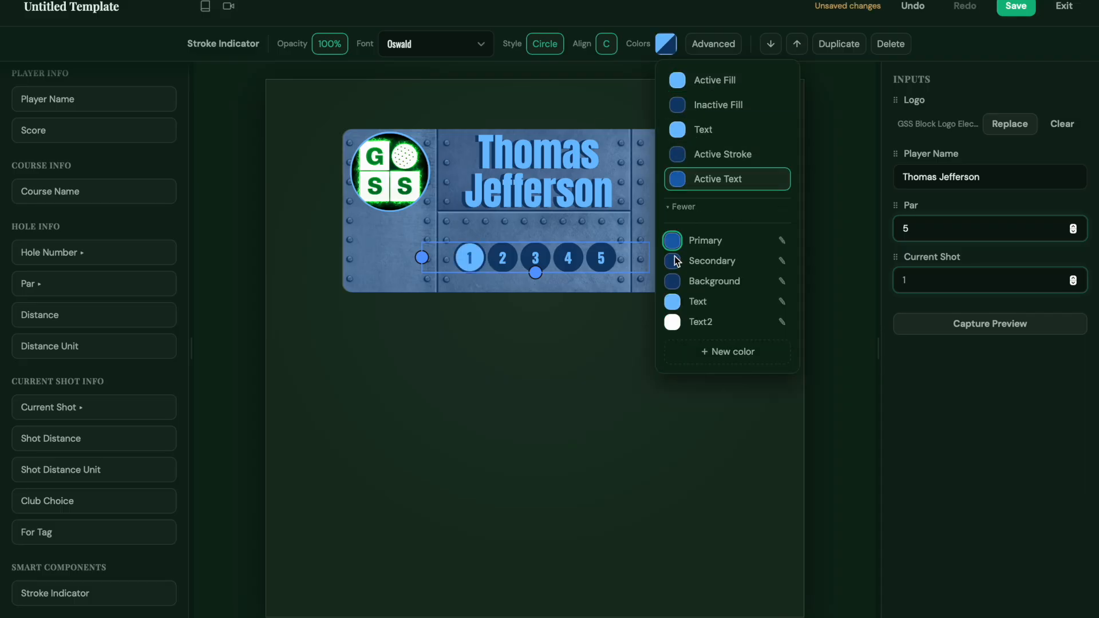
{"action": "left_click", "coordinate": [586, 339]}
Try a contrasting test color on the Secondary palette swatch, and undo the recolor
{"action": "left_click", "coordinate": [397, 45]}
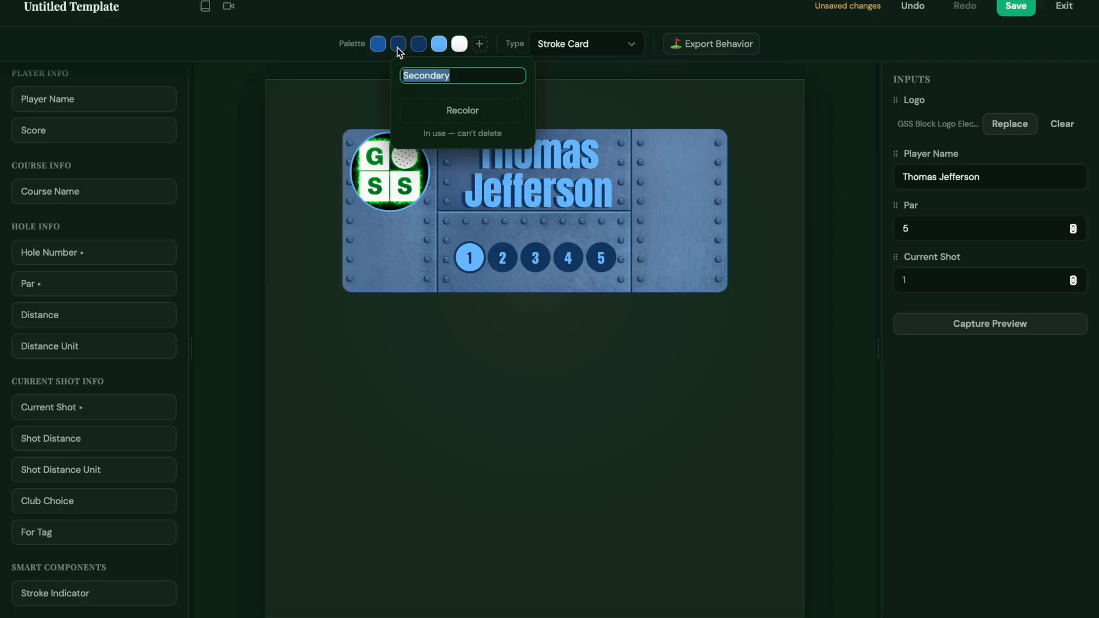
{"action": "left_click", "coordinate": [416, 45]}
{"action": "left_click", "coordinate": [401, 45]}
{"action": "left_click", "coordinate": [464, 111]}
{"action": "left_click", "coordinate": [469, 138]}
{"action": "left_click", "coordinate": [560, 96]}
{"action": "key", "text": "super+z"}
Try a contrasting test color on the Background palette swatch, and undo the recolor
{"action": "left_click", "coordinate": [419, 46]}
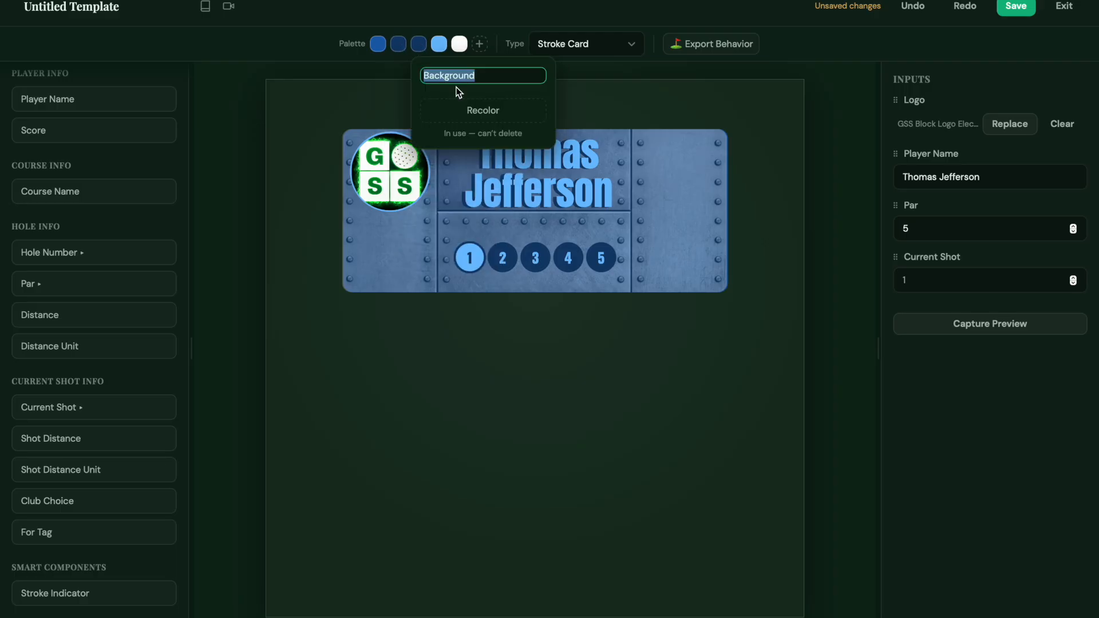
{"action": "left_click", "coordinate": [464, 110]}
{"action": "left_click", "coordinate": [494, 141]}
{"action": "left_click", "coordinate": [580, 103]}
{"action": "key", "text": "super+z"}
Recolor the Secondary palette swatch magenta to show where it is used
{"action": "left_click", "coordinate": [401, 46]}
{"action": "left_click", "coordinate": [462, 111]}
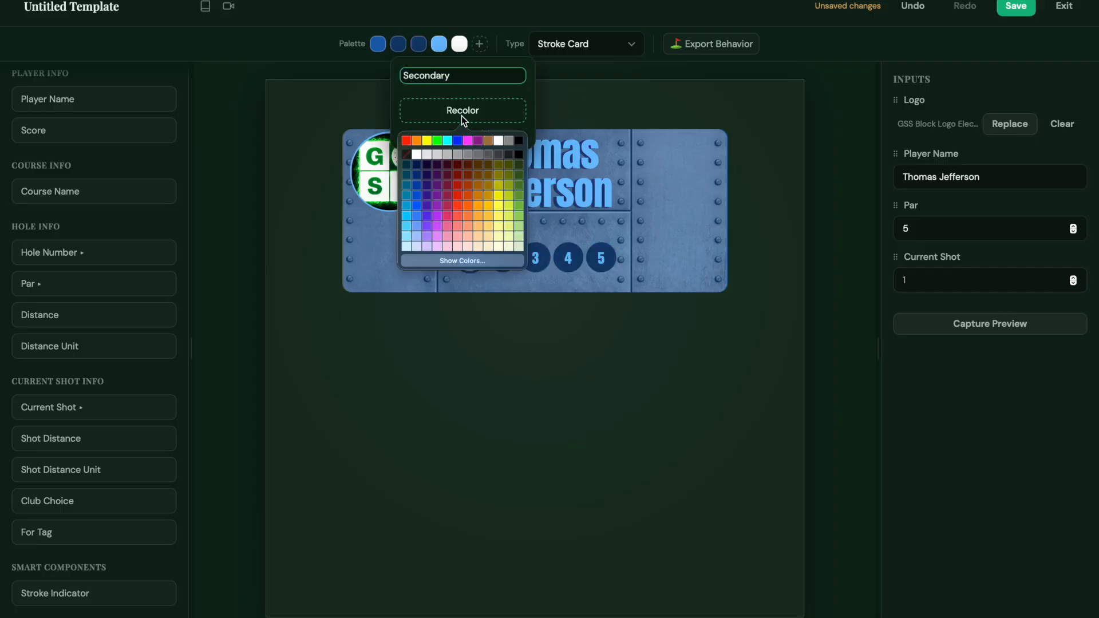
{"action": "left_click", "coordinate": [468, 139]}
Reassign the Stroke Indicator's Active Stroke and Active Text colors and remove the redundant dark blue swatch from the palette
{"action": "left_click", "coordinate": [666, 44]}
{"action": "left_click", "coordinate": [682, 154]}
{"action": "left_click", "coordinate": [682, 163]}
{"action": "left_click", "coordinate": [682, 243]}
{"action": "left_click", "coordinate": [681, 179]}
{"action": "left_click", "coordinate": [675, 281]}
{"action": "left_click", "coordinate": [521, 123]}
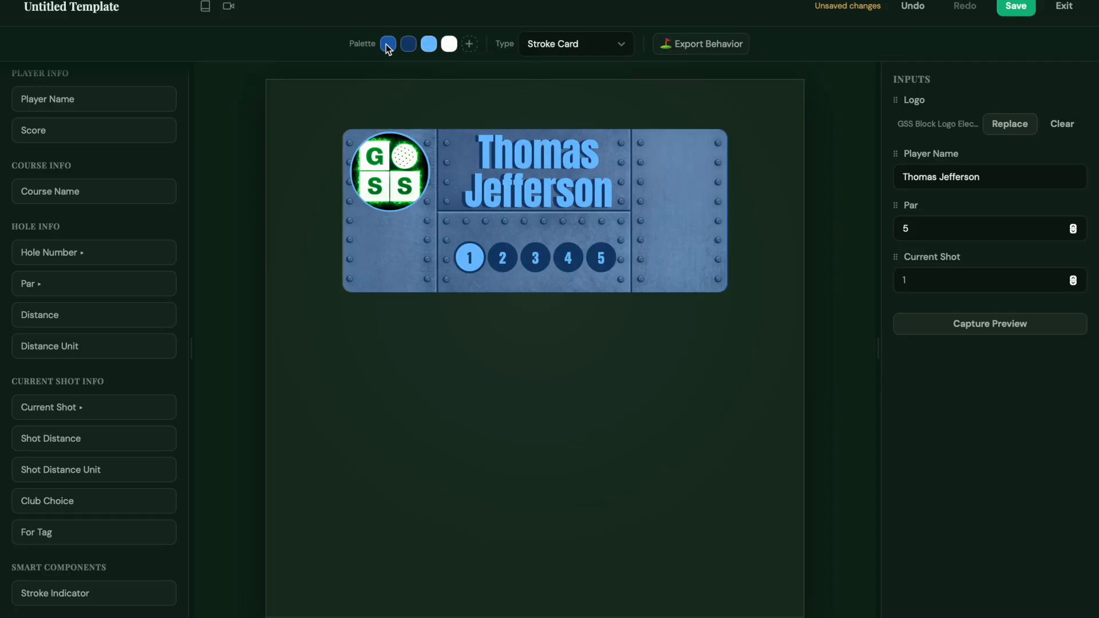
Rename the light blue Text palette swatch to Accent
{"action": "left_click", "coordinate": [429, 44]}
{"action": "key", "text": "Return"}
{"action": "left_click", "coordinate": [429, 44]}
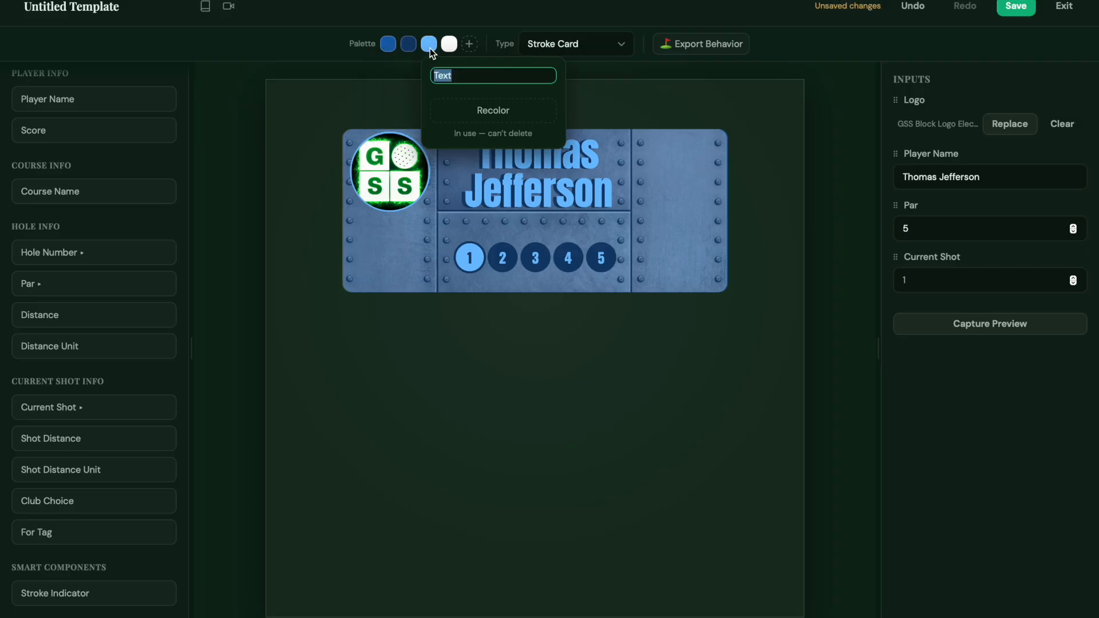
{"action": "type", "text": "Accent"}
{"action": "key", "text": "Return"}
{"action": "left_click", "coordinate": [452, 47]}
{"action": "key", "text": "Return"}
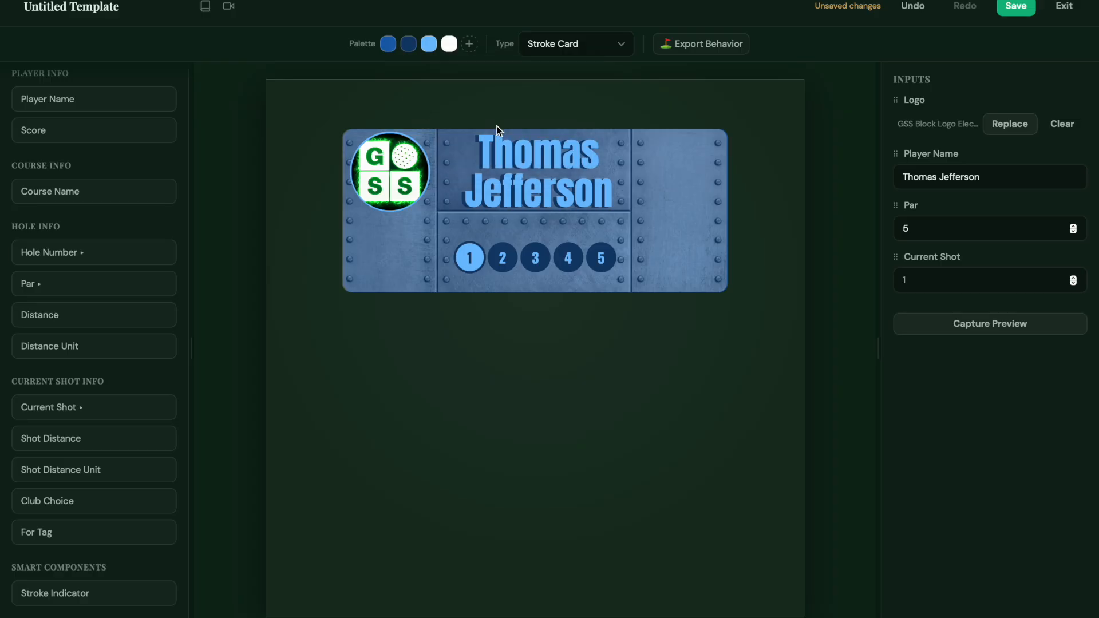
Add the ordinal Hole Number field to the template, fill it with Secondary, and place it on the card below the logo
{"action": "left_click", "coordinate": [109, 257]}
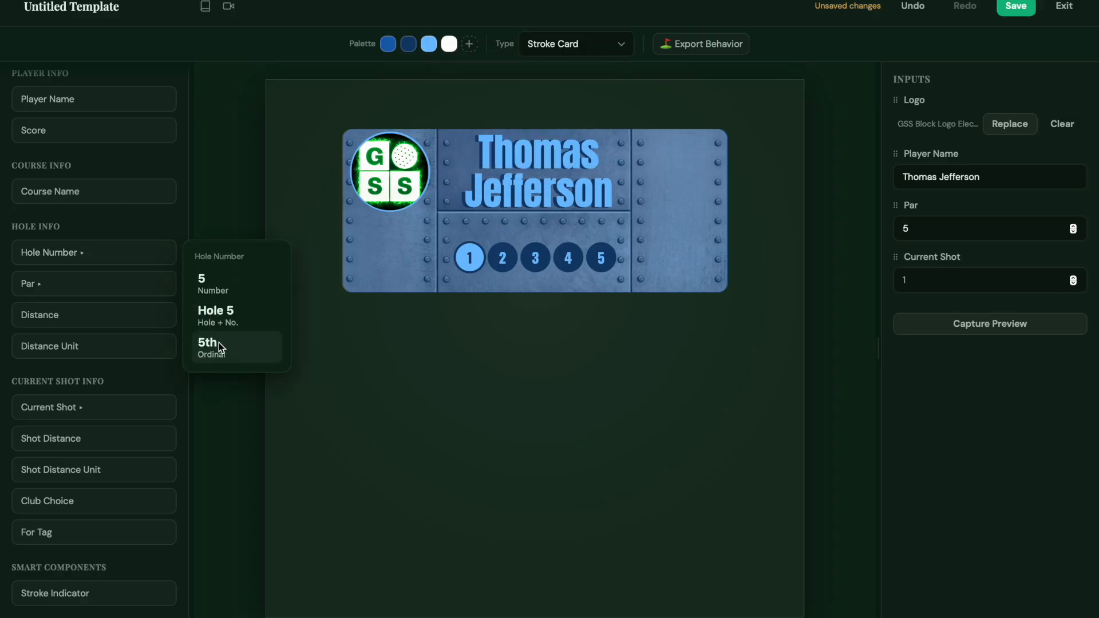
{"action": "left_click_drag", "start_coordinate": [222, 351], "coordinate": [519, 356]}
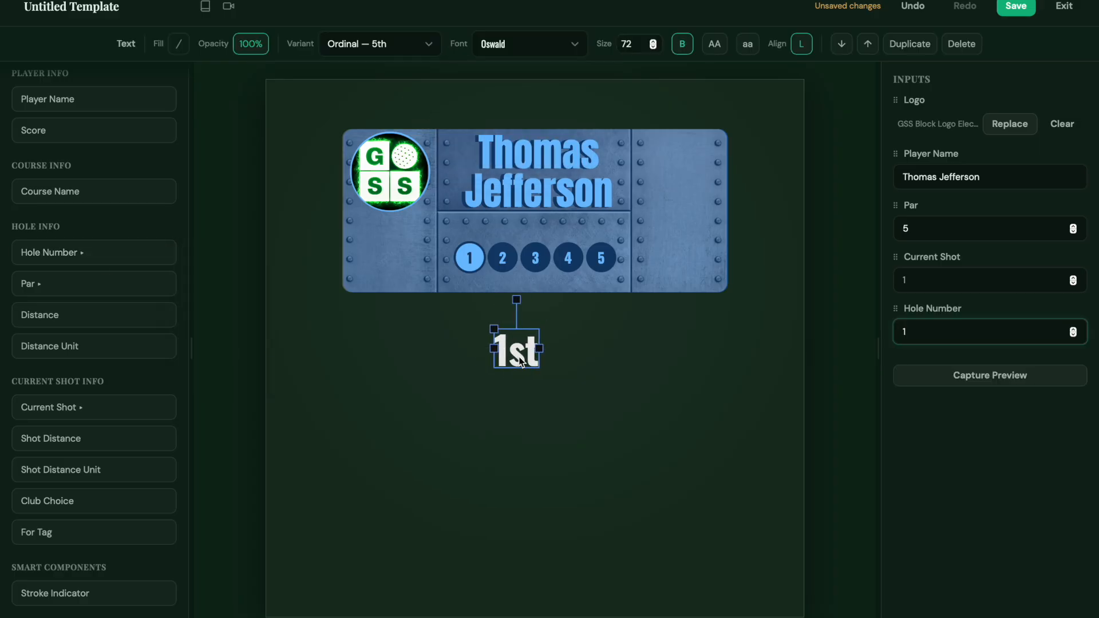
{"action": "left_click", "coordinate": [178, 45]}
{"action": "left_click", "coordinate": [186, 98]}
{"action": "left_click_drag", "start_coordinate": [501, 352], "coordinate": [426, 243]}
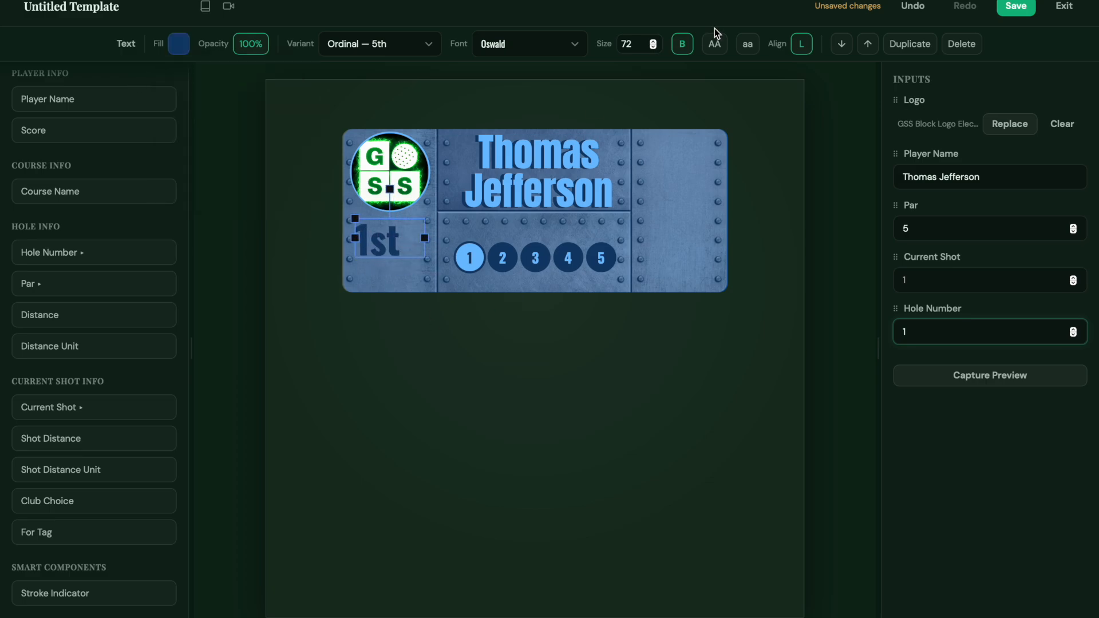
Center-align the hole number and layer a duplicate filled with Accent over the Secondary one
{"action": "left_click", "coordinate": [801, 45]}
{"action": "left_click", "coordinate": [716, 47]}
{"action": "left_click", "coordinate": [716, 47]}
{"action": "left_click_drag", "start_coordinate": [390, 244], "coordinate": [388, 248]}
{"action": "left_click", "coordinate": [178, 44]}
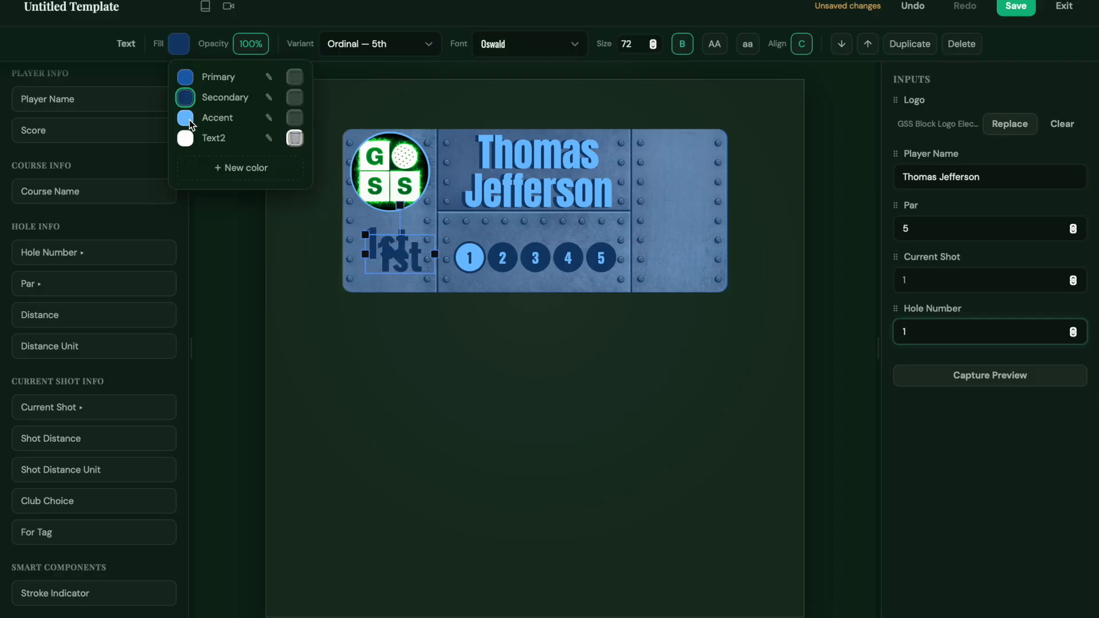
{"action": "left_click", "coordinate": [189, 116]}
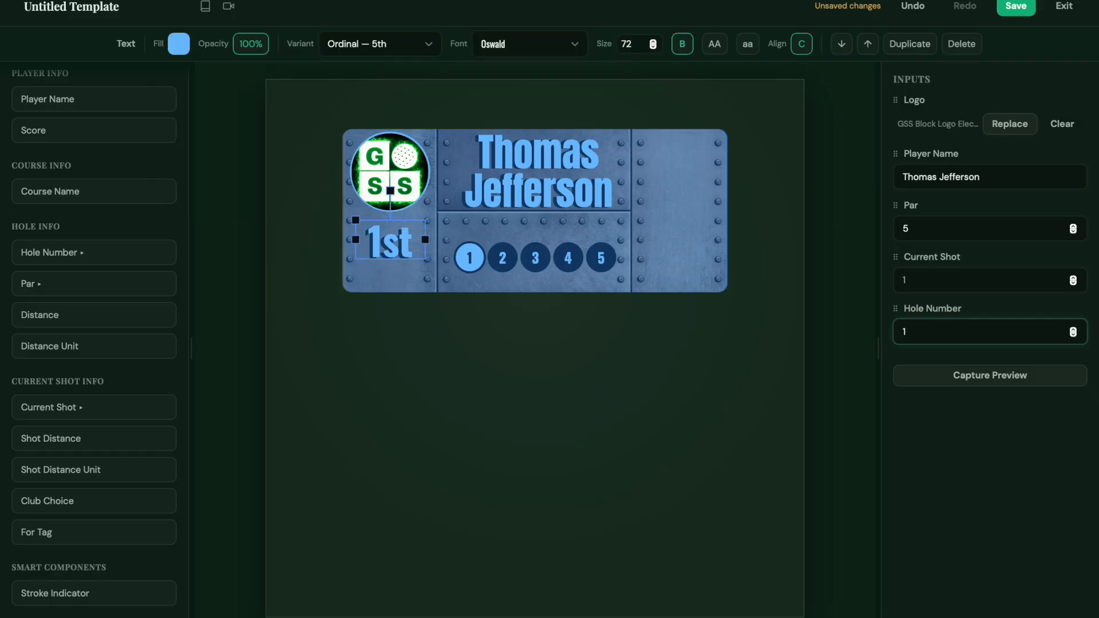
{"action": "left_click", "coordinate": [394, 350]}
{"action": "left_click", "coordinate": [391, 252]}
{"action": "left_click_drag", "start_coordinate": [389, 249], "coordinate": [386, 344]}
{"action": "key", "text": "super+z"}
Select both hole number layers and move them up together, closer to the logo
{"action": "left_click", "coordinate": [376, 258]}
{"action": "left_click", "coordinate": [387, 247], "text": "shift"}
{"action": "left_click_drag", "start_coordinate": [387, 247], "coordinate": [388, 238]}
{"action": "left_click", "coordinate": [443, 342]}
Try adding an 8 to the Hole Number input, and remove it again
{"action": "left_click", "coordinate": [905, 336]}
{"action": "type", "text": "8"}
{"action": "key", "text": "BackSpace"}
Add the number-only Par field, fill it with Secondary, and place it center-aligned on the card below the hole number
{"action": "mouse_move", "coordinate": [95, 289]}
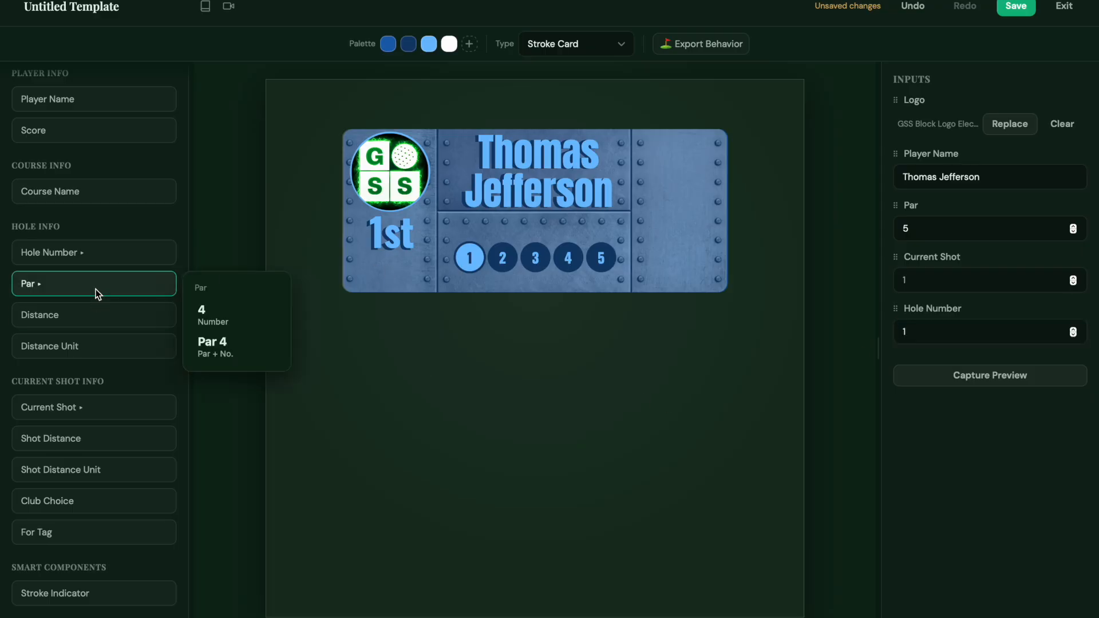
{"action": "left_click", "coordinate": [225, 347]}
{"action": "left_click", "coordinate": [212, 315]}
{"action": "left_click", "coordinate": [544, 394]}
{"action": "key", "text": "Delete"}
{"action": "left_click_drag", "start_coordinate": [544, 412], "coordinate": [392, 276]}
{"action": "left_click", "coordinate": [402, 350]}
{"action": "left_click", "coordinate": [179, 46]}
{"action": "left_click", "coordinate": [191, 97]}
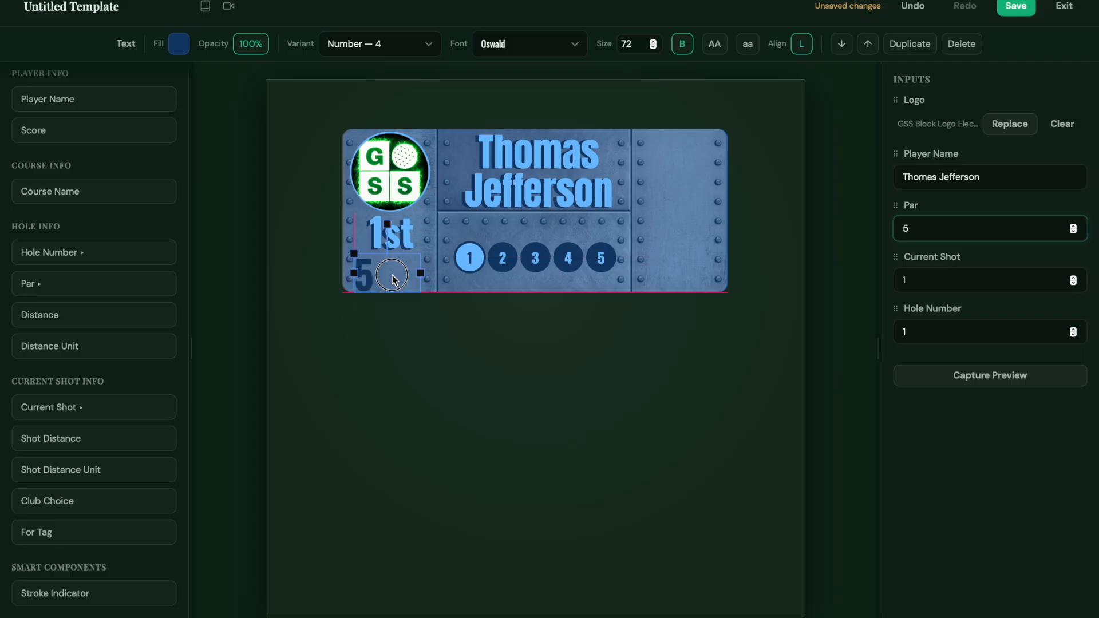
{"action": "left_click", "coordinate": [802, 43]}
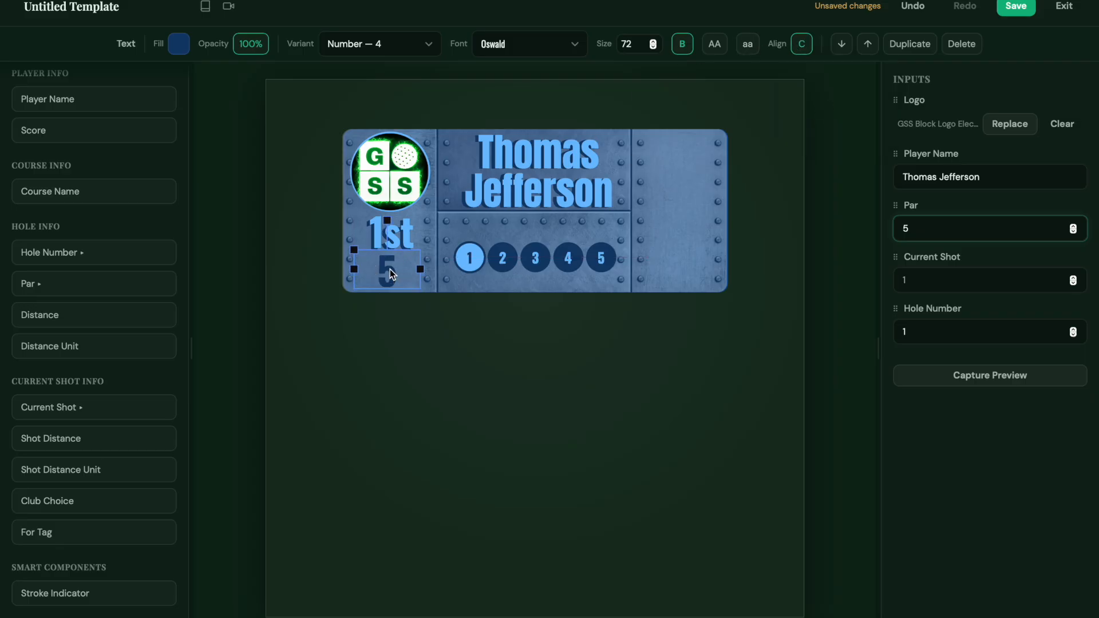
Set the par number's font to Anton and paste a copy of it filled with Accent
{"action": "left_click", "coordinate": [537, 172]}
{"action": "left_click", "coordinate": [386, 277]}
{"action": "left_click", "coordinate": [509, 46]}
{"action": "left_click", "coordinate": [507, 99]}
{"action": "key", "text": "super+c"}
{"action": "left_click", "coordinate": [394, 314]}
{"action": "key", "text": "super+v"}
{"action": "left_click", "coordinate": [180, 44]}
{"action": "left_click", "coordinate": [229, 97]}
Move the par number off the card and separate the hole number's Accent layer from its Secondary layer
{"action": "left_click_drag", "start_coordinate": [396, 283], "coordinate": [389, 459]}
{"action": "left_click", "coordinate": [388, 309]}
{"action": "left_click", "coordinate": [383, 278]}
{"action": "left_click", "coordinate": [383, 286]}
{"action": "left_click", "coordinate": [389, 277], "text": "shift"}
{"action": "left_click", "coordinate": [379, 249]}
{"action": "left_click", "coordinate": [384, 243], "text": "shift"}
{"action": "left_click_drag", "start_coordinate": [391, 238], "coordinate": [451, 339]}
Set the font of both hole number layers to Anton
{"action": "left_click", "coordinate": [385, 330]}
{"action": "left_click", "coordinate": [515, 45]}
{"action": "left_click", "coordinate": [515, 44]}
{"action": "left_click", "coordinate": [445, 339]}
{"action": "left_click", "coordinate": [515, 44]}
{"action": "left_click", "coordinate": [507, 99]}
Turn off bold on both hole number layers and restack the Accent layer over the Secondary one below the logo
{"action": "left_click_drag", "start_coordinate": [386, 331], "coordinate": [387, 240]}
{"action": "left_click_drag", "start_coordinate": [444, 338], "coordinate": [397, 239]}
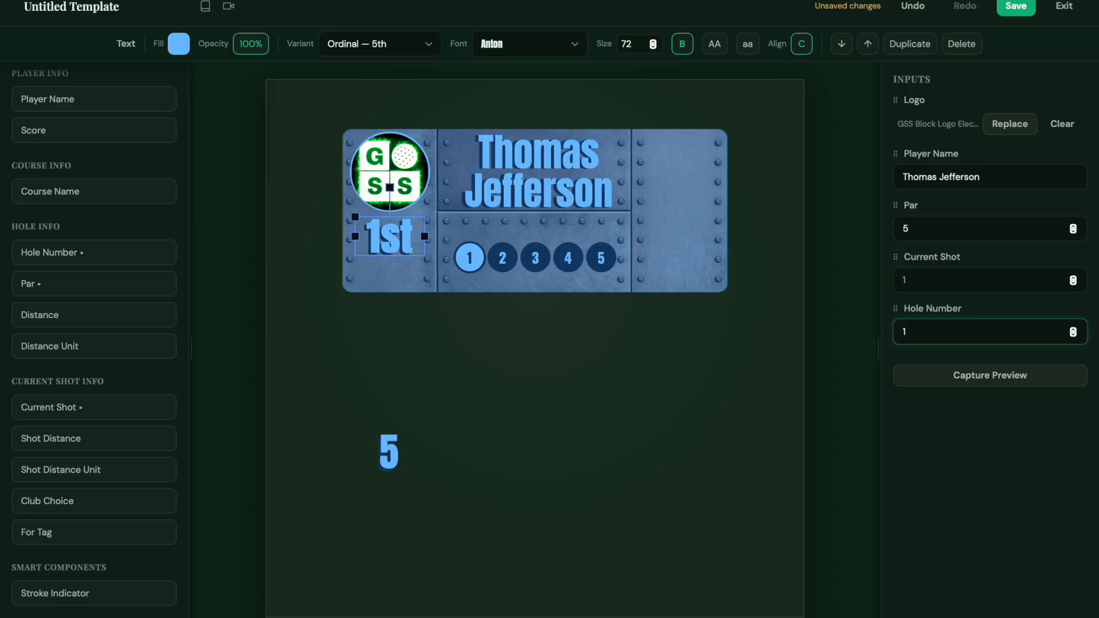
{"action": "key", "text": "super+z"}
{"action": "left_click", "coordinate": [388, 243]}
{"action": "left_click", "coordinate": [682, 44]}
{"action": "left_click", "coordinate": [460, 347]}
{"action": "left_click", "coordinate": [682, 45]}
{"action": "left_click_drag", "start_coordinate": [445, 351], "coordinate": [398, 253]}
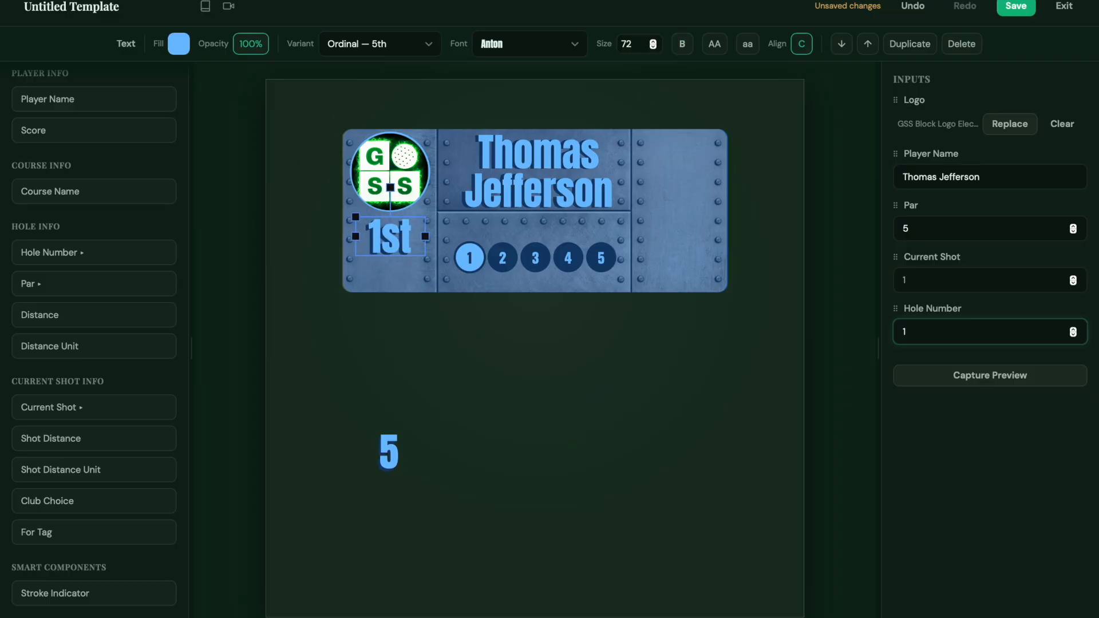
Move the stacked hole number up toward the logo, try the par number beneath it, and delete the par number
{"action": "left_click", "coordinate": [379, 257]}
{"action": "left_click", "coordinate": [387, 243], "text": "shift"}
{"action": "left_click", "coordinate": [388, 173]}
{"action": "left_click_drag", "start_coordinate": [392, 452], "coordinate": [402, 234]}
{"action": "left_click_drag", "start_coordinate": [386, 280], "coordinate": [379, 280]}
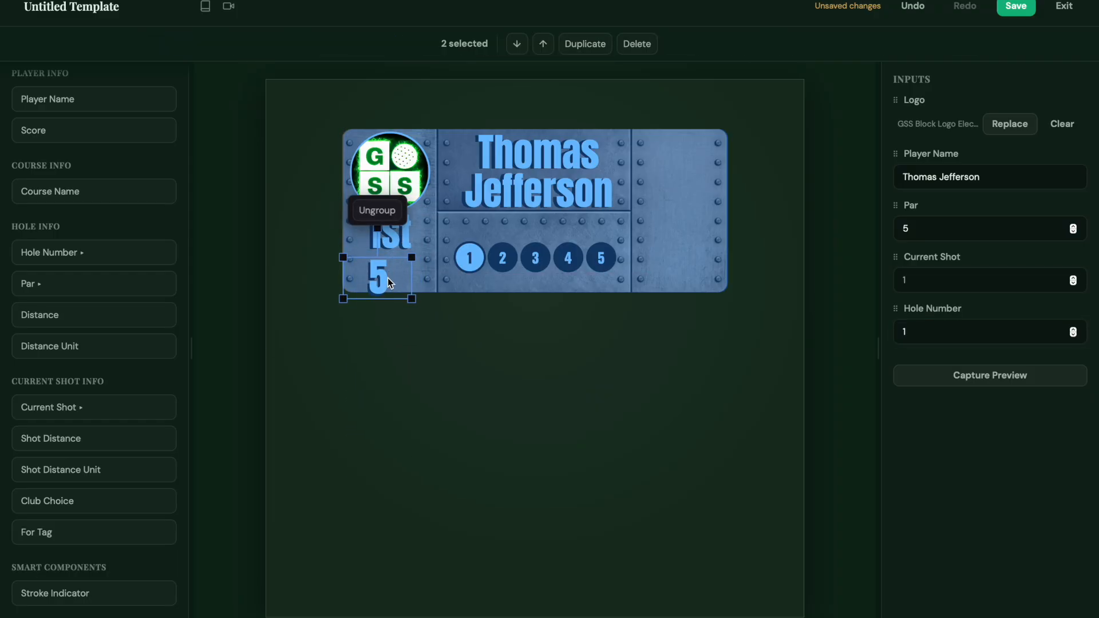
{"action": "left_click", "coordinate": [337, 324]}
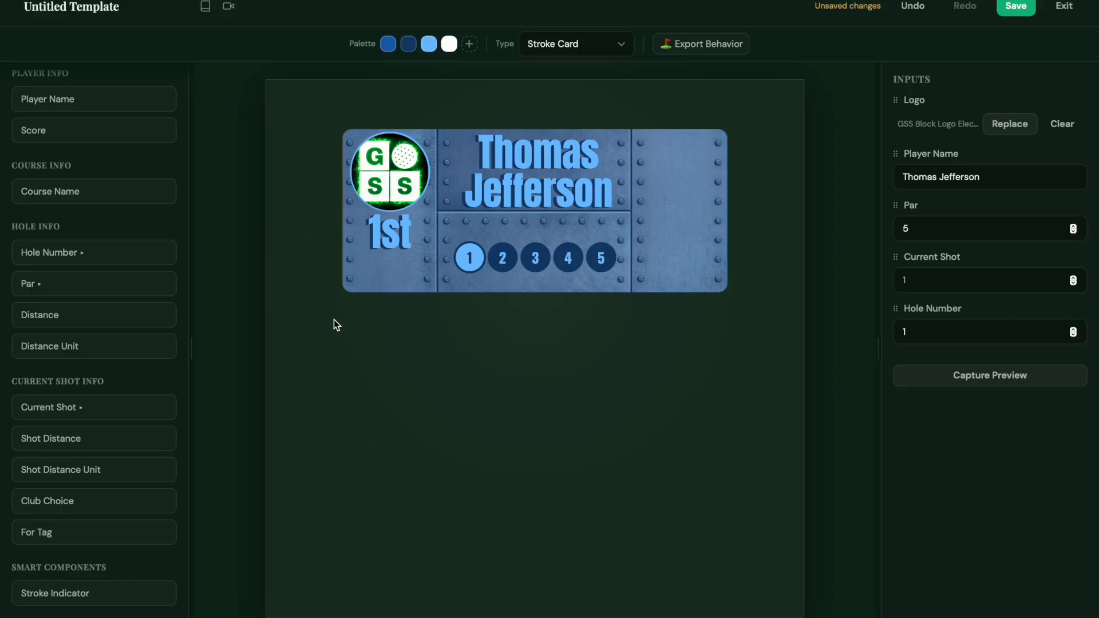
Add a Distance field in non-bold Anton with Secondary fill, and place it center-aligned below the hole number at size 62
{"action": "left_click", "coordinate": [114, 315]}
{"action": "left_click", "coordinate": [509, 46]}
{"action": "left_click", "coordinate": [502, 153]}
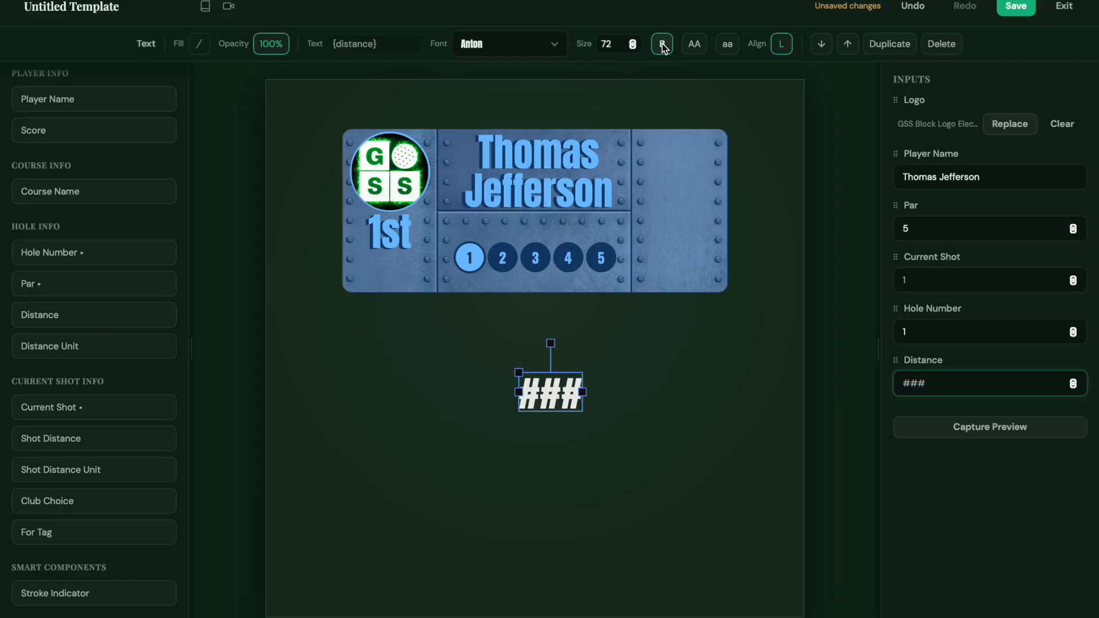
{"action": "left_click", "coordinate": [200, 45]}
{"action": "left_click", "coordinate": [213, 99]}
{"action": "left_click_drag", "start_coordinate": [534, 380], "coordinate": [433, 271]}
{"action": "left_click", "coordinate": [782, 44]}
{"action": "left_click", "coordinate": [800, 95]}
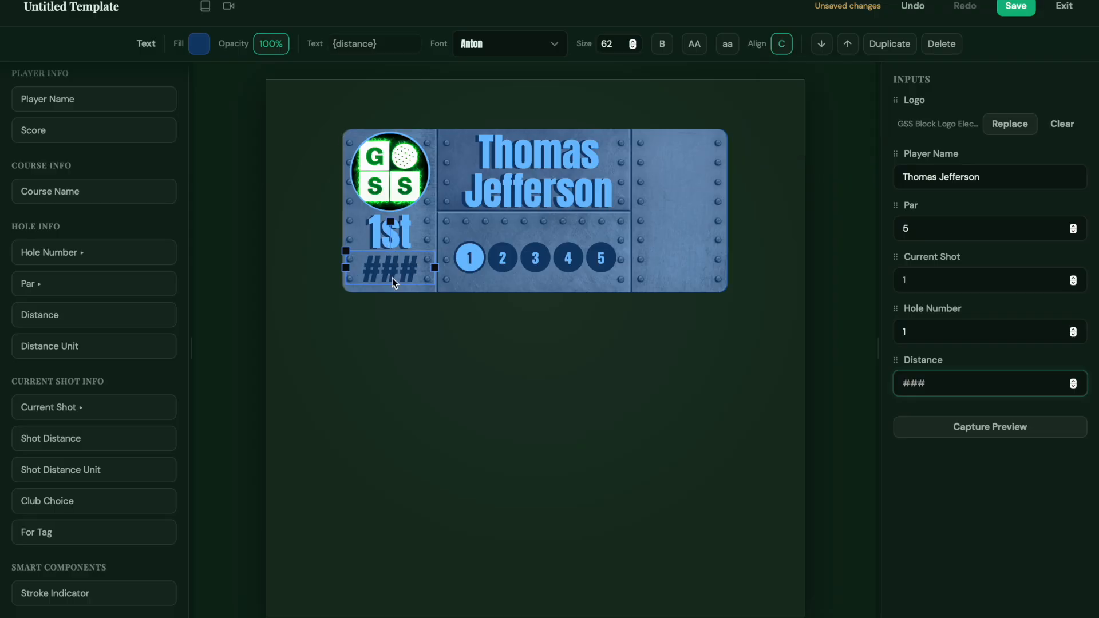
Paste a copy of the distance text, fill it with Accent, and offset it slightly over the Secondary one
{"action": "left_click", "coordinate": [394, 314]}
{"action": "key", "text": "super+v"}
{"action": "left_click", "coordinate": [204, 48]}
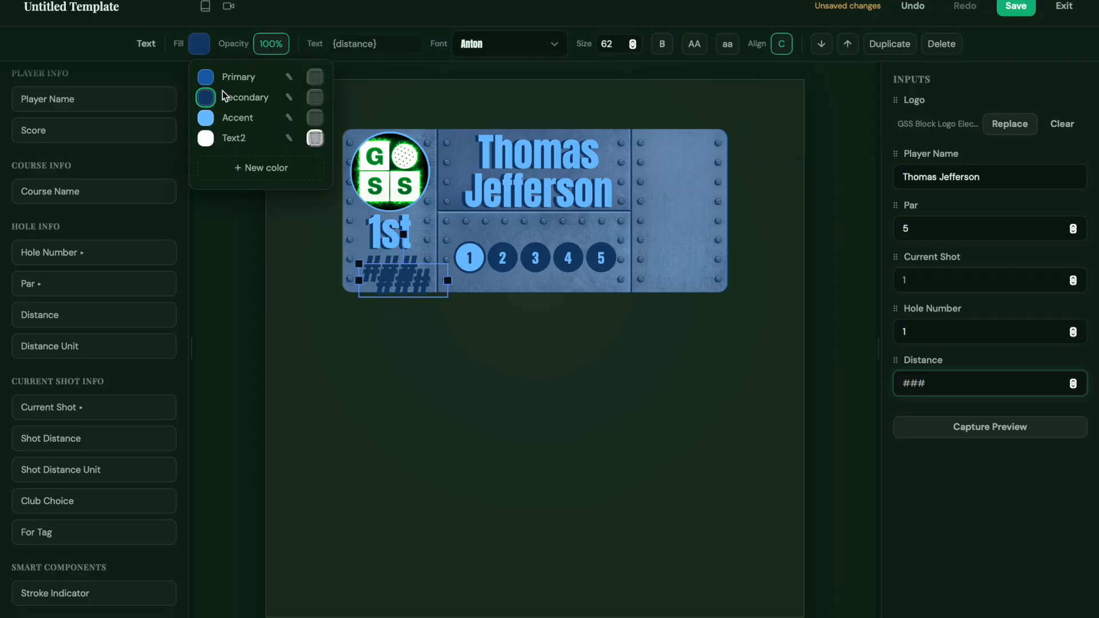
{"action": "left_click", "coordinate": [213, 117]}
{"action": "left_click_drag", "start_coordinate": [411, 287], "coordinate": [400, 272]}
{"action": "key", "text": "Up"}
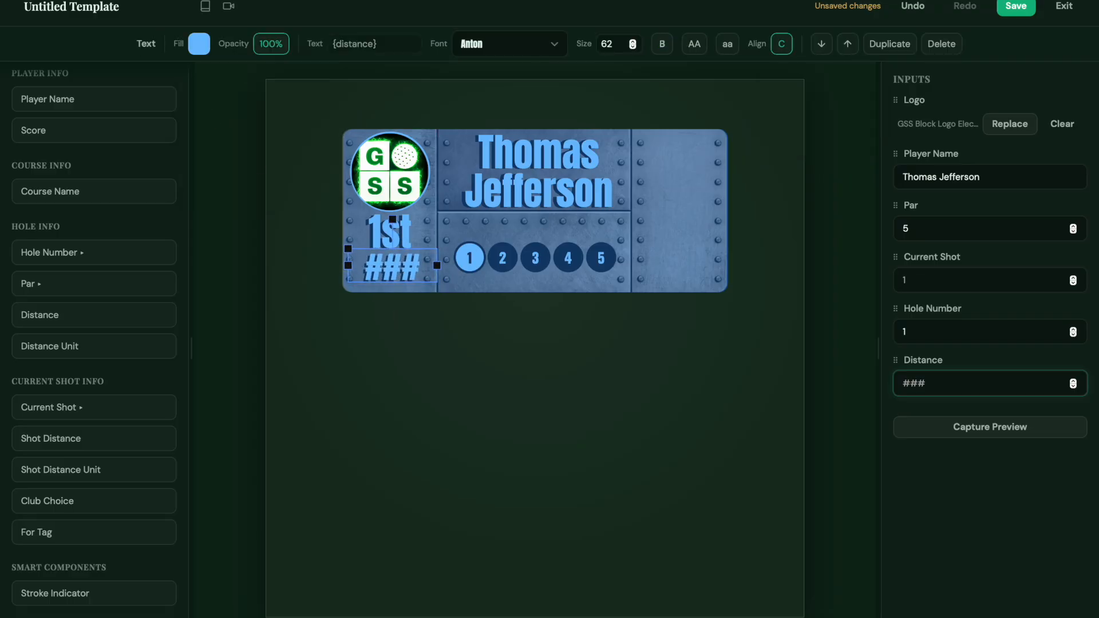
{"action": "left_click", "coordinate": [404, 340]}
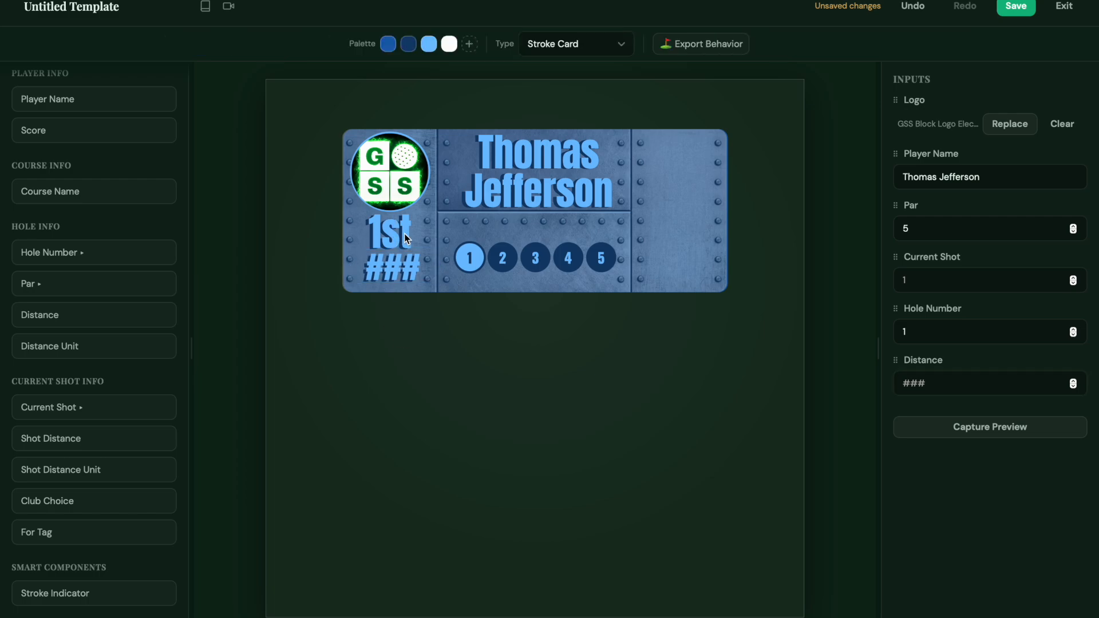
Fine-tune the position of the hole number's Accent layer over its Secondary shadow
{"action": "left_click", "coordinate": [401, 235]}
{"action": "left_click", "coordinate": [395, 174], "text": "shift"}
{"action": "left_click", "coordinate": [404, 343]}
{"action": "left_click", "coordinate": [397, 241]}
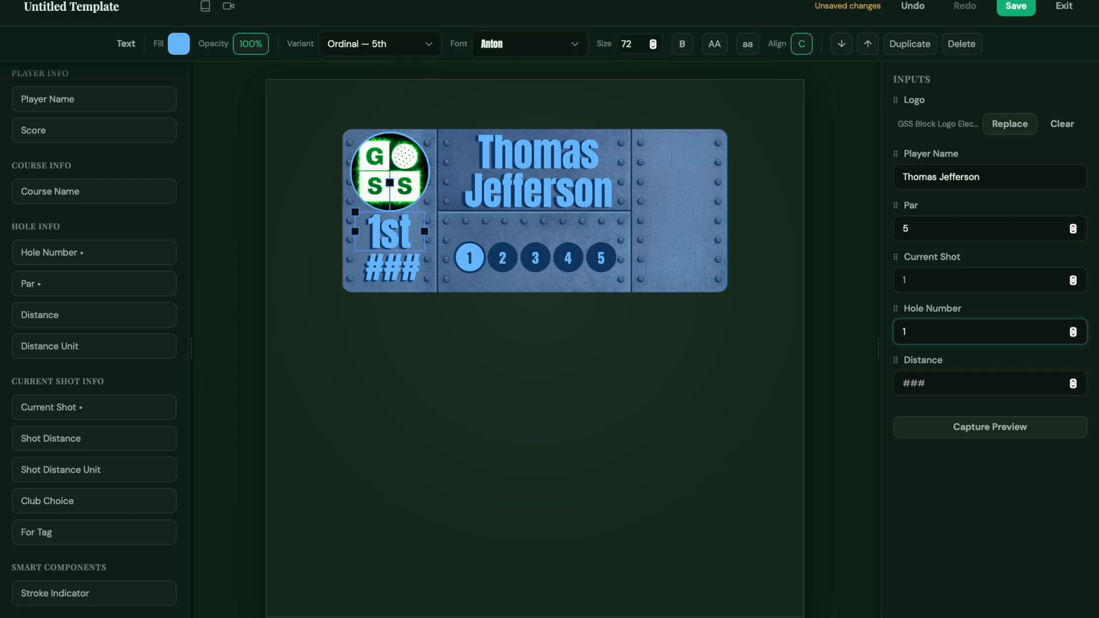
{"action": "left_click", "coordinate": [401, 393]}
Duplicate the Stroke Indicator, make the original's circles all Secondary as a shadow, and stack the copy slightly offset over it
{"action": "left_click", "coordinate": [524, 264]}
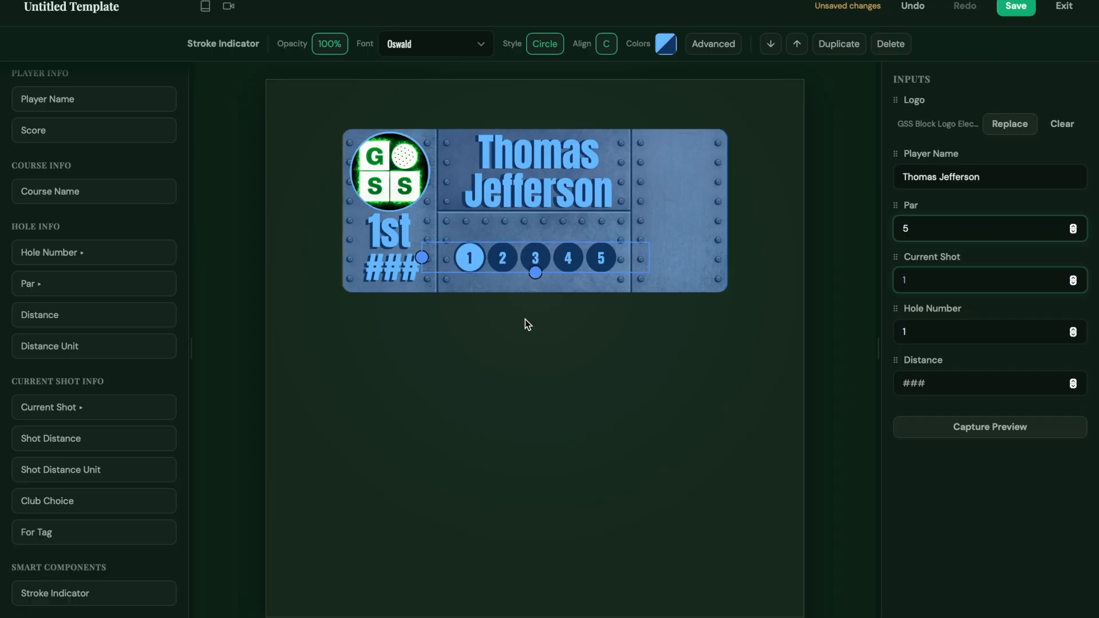
{"action": "key", "text": "ctrl+d"}
{"action": "left_click", "coordinate": [666, 44]}
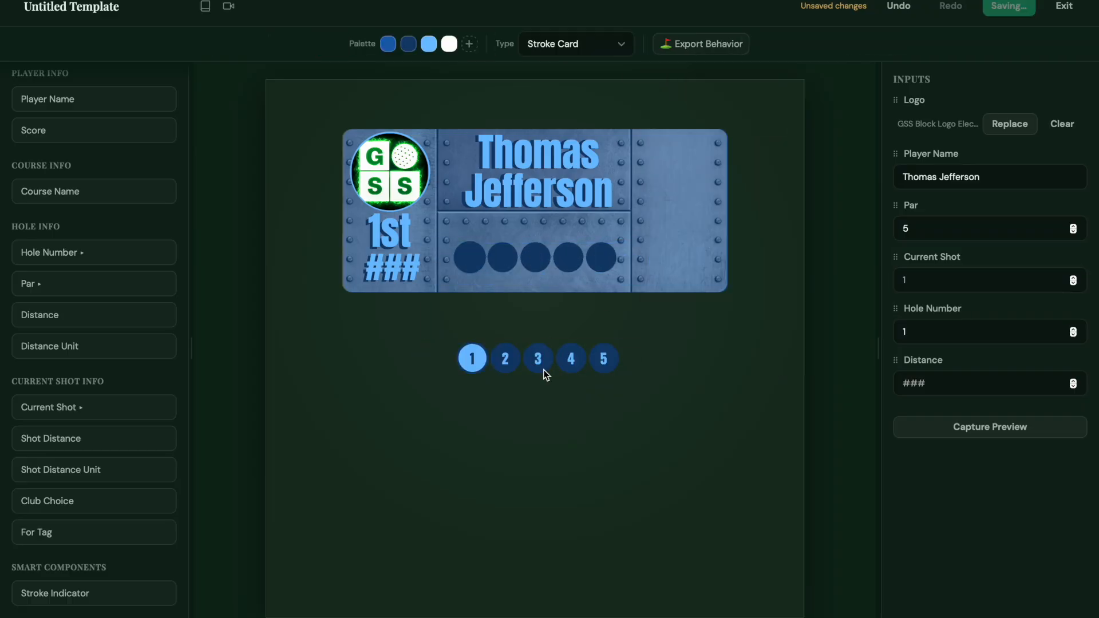
{"action": "key", "text": "Up"}
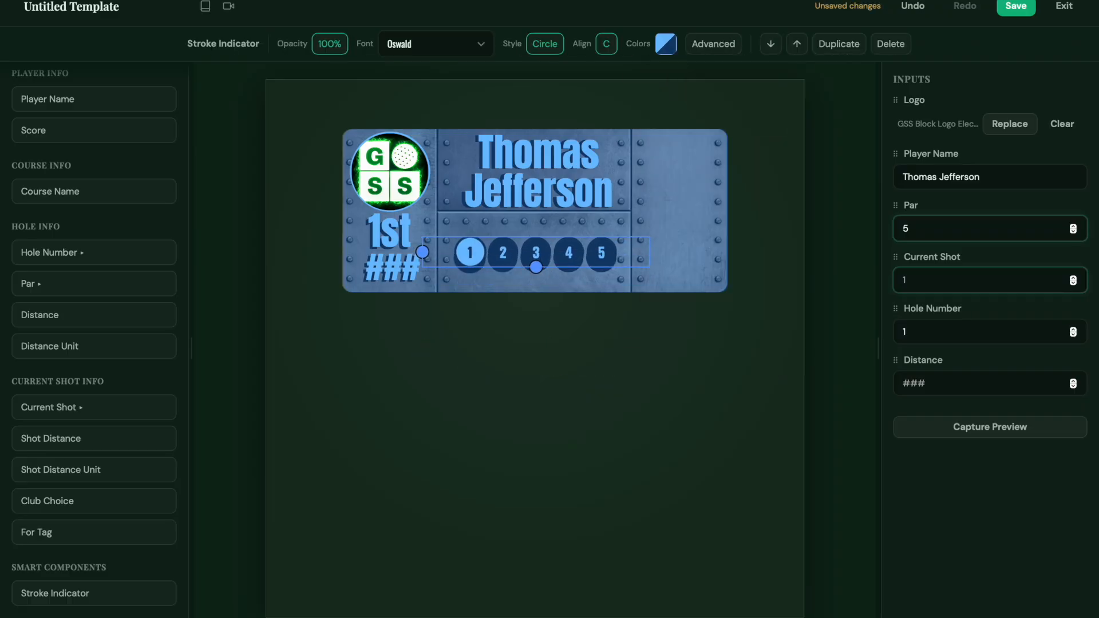
{"action": "key", "text": "Right"}
Set the top Stroke Indicator's Inactive Fill to Accent and its Text to Secondary
{"action": "left_click", "coordinate": [665, 44]}
{"action": "left_click", "coordinate": [699, 106]}
{"action": "left_click", "coordinate": [688, 156]}
{"action": "left_click", "coordinate": [674, 281]}
{"action": "left_click", "coordinate": [700, 130]}
{"action": "left_click", "coordinate": [674, 261]}
{"action": "left_click", "coordinate": [596, 333]}
Try nudging the top Stroke Indicator down and to the left of its shadow
{"action": "left_click", "coordinate": [564, 259]}
{"action": "key", "text": "Down"}
{"action": "key", "text": "Down"}
{"action": "left_click", "coordinate": [567, 322]}
{"action": "left_click", "coordinate": [538, 261]}
{"action": "key", "text": "Left"}
{"action": "key", "text": "Left"}
{"action": "left_click", "coordinate": [474, 323]}
{"action": "left_click", "coordinate": [500, 262]}
{"action": "key", "text": "Left"}
{"action": "left_click", "coordinate": [512, 304]}
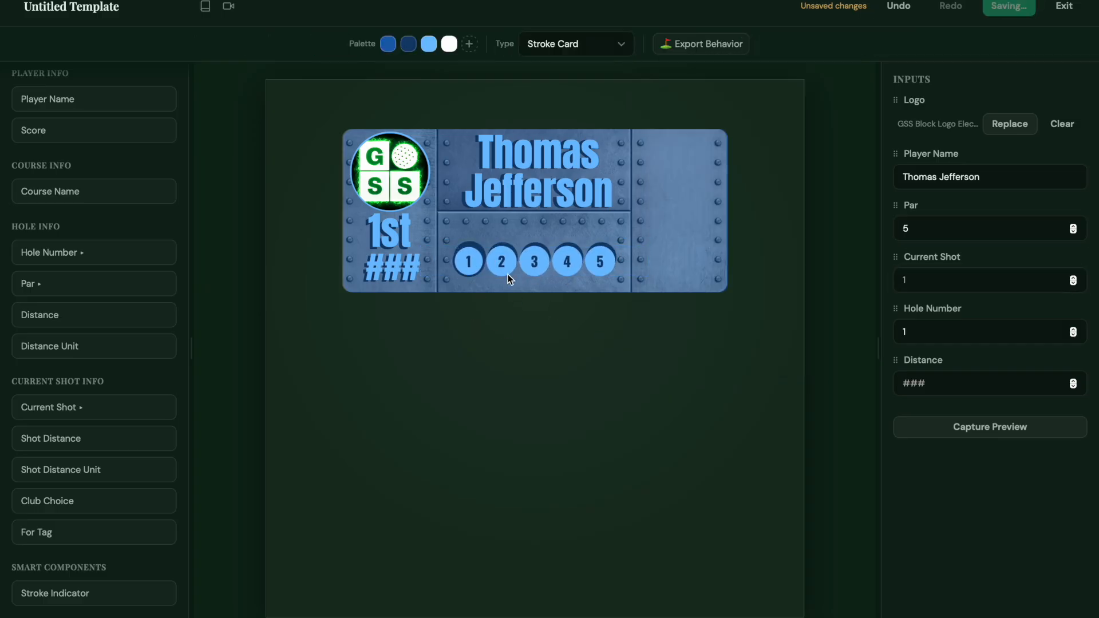
Nudge the top Stroke Indicator up and to the right of its Secondary shadow
{"action": "left_click", "coordinate": [506, 265]}
{"action": "key", "text": "Right"}
{"action": "key", "text": "Right"}
{"action": "key", "text": "Right"}
{"action": "key", "text": "Up"}
{"action": "key", "text": "Up"}
{"action": "key", "text": "Up"}
{"action": "left_click", "coordinate": [537, 312]}
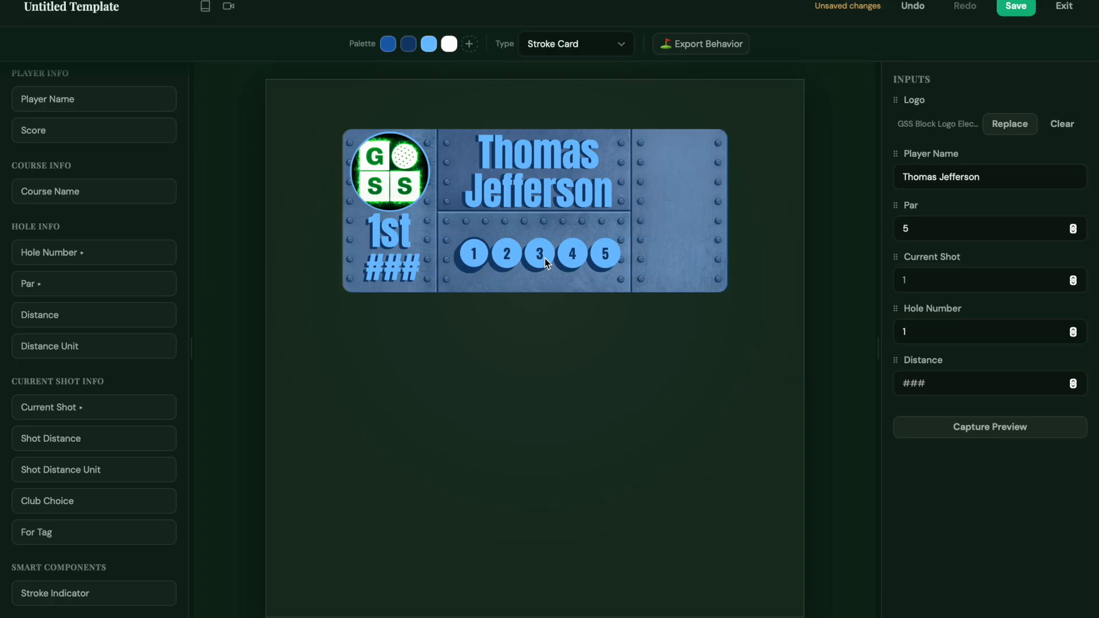
Move the top Stroke Indicator aside and adjust the advanced settings of the Secondary shadow indicator
{"action": "left_click", "coordinate": [542, 259]}
{"action": "left_click", "coordinate": [713, 44]}
{"action": "left_click_drag", "start_coordinate": [462, 268], "coordinate": [459, 339]}
{"action": "left_click", "coordinate": [501, 256]}
{"action": "left_click", "coordinate": [713, 45]}
{"action": "left_click", "coordinate": [834, 135]}
{"action": "left_click", "coordinate": [835, 136]}
{"action": "left_click", "coordinate": [835, 135]}
{"action": "left_click", "coordinate": [835, 135]}
Restack the top Stroke Indicator over its shadow and adjust its advanced settings to match
{"action": "left_click_drag", "start_coordinate": [538, 334], "coordinate": [539, 253]}
{"action": "left_click", "coordinate": [538, 312]}
{"action": "left_click", "coordinate": [540, 258]}
{"action": "left_click", "coordinate": [713, 44]}
{"action": "left_click", "coordinate": [834, 135]}
{"action": "left_click", "coordinate": [835, 135]}
{"action": "left_click", "coordinate": [835, 135]}
{"action": "left_click", "coordinate": [491, 253]}
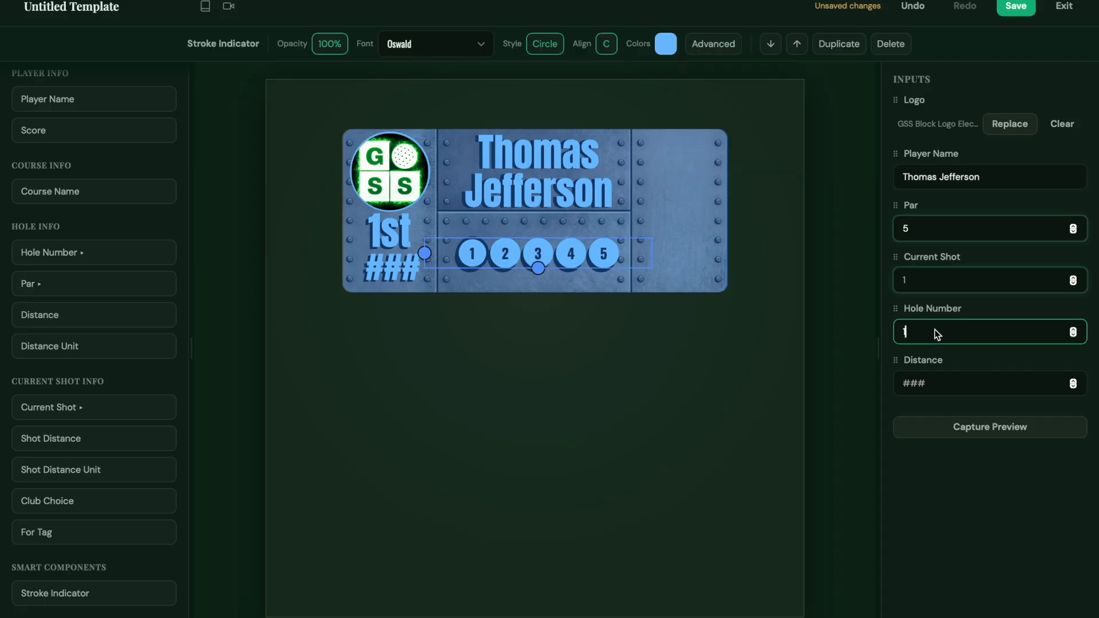
Set the top Stroke Indicator's Inactive Fill to Primary and its inactive numbers to Accent
{"action": "left_click", "coordinate": [666, 44]}
{"action": "left_click", "coordinate": [672, 191]}
{"action": "left_click", "coordinate": [677, 105]}
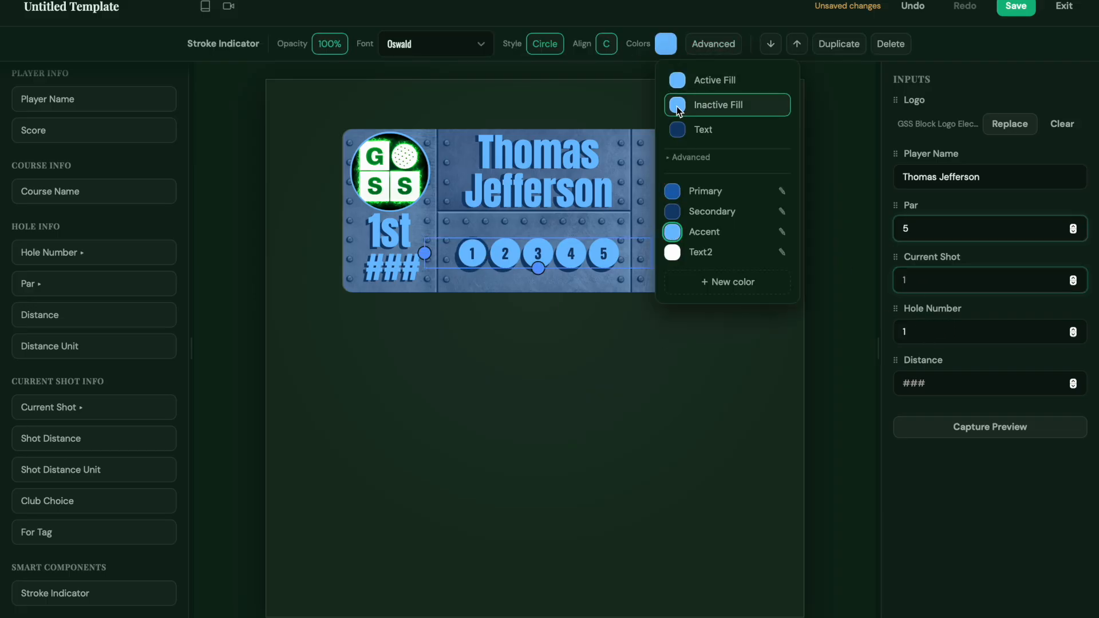
{"action": "left_click", "coordinate": [672, 211]}
{"action": "left_click", "coordinate": [578, 333]}
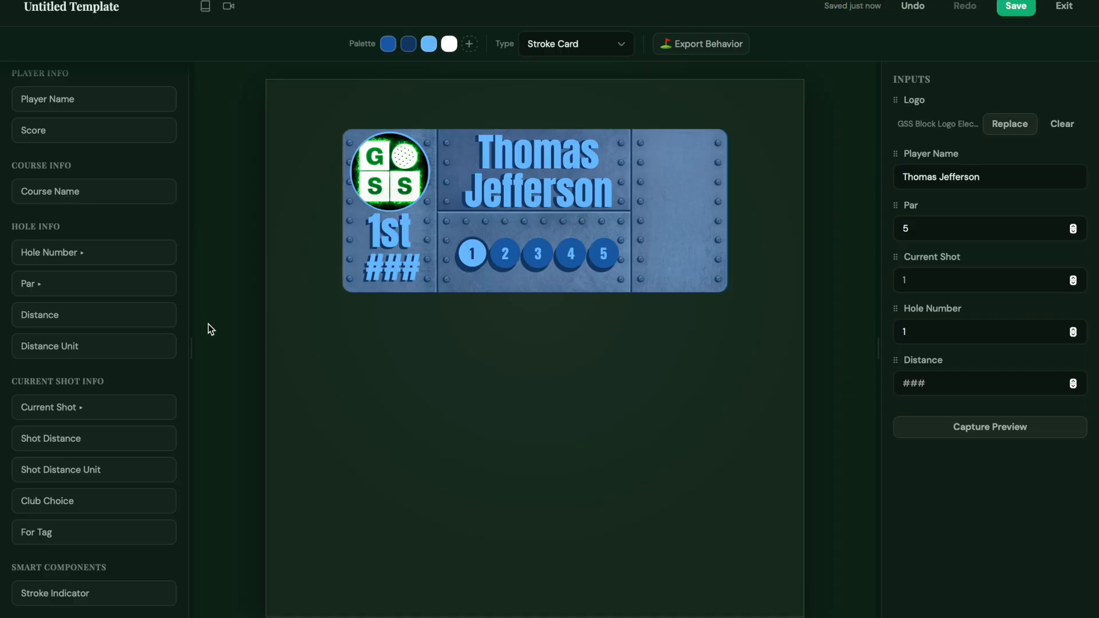
Add a Score field in non-bold, center-aligned Anton and place it in the card's upper right section at size 115
{"action": "left_click", "coordinate": [94, 131]}
{"action": "left_click", "coordinate": [510, 44]}
{"action": "left_click", "coordinate": [492, 149]}
{"action": "left_click", "coordinate": [782, 44]}
{"action": "left_click", "coordinate": [798, 83]}
{"action": "left_click", "coordinate": [790, 45]}
{"action": "left_click", "coordinate": [799, 97]}
{"action": "left_click", "coordinate": [661, 47]}
{"action": "left_click_drag", "start_coordinate": [496, 342], "coordinate": [684, 188]}
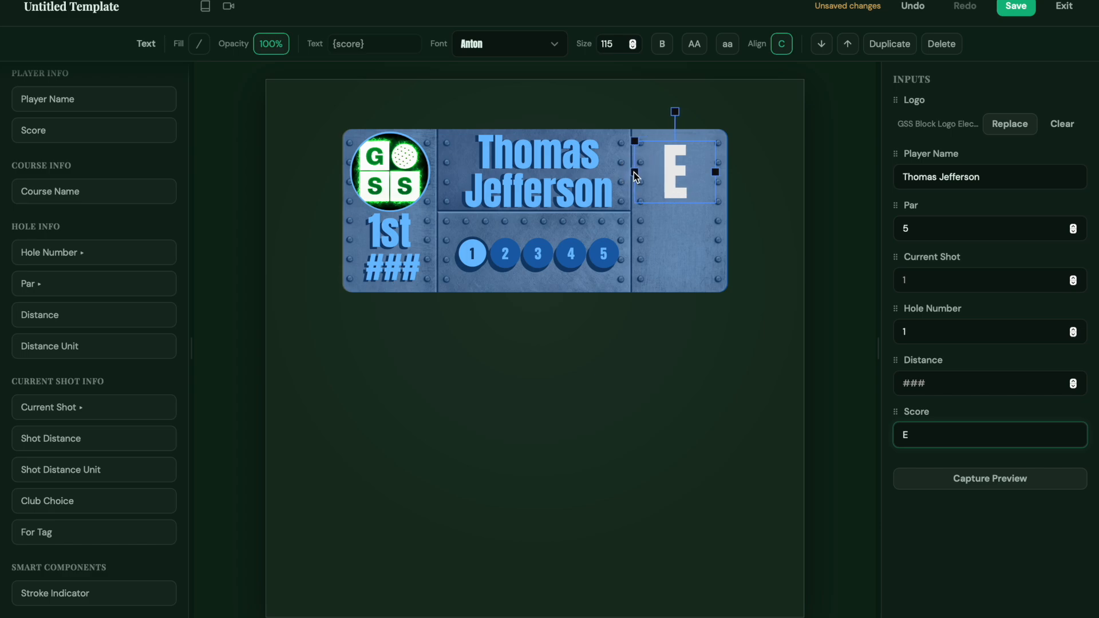
Test the Score field's fit on the card with the sample scores -22 and +22, restoring E at the end
{"action": "left_click", "coordinate": [909, 435]}
{"action": "key", "text": "BackSpace"}
{"action": "type", "text": "-22"}
{"action": "key", "text": "BackSpace"}
{"action": "key", "text": "BackSpace"}
{"action": "key", "text": "BackSpace"}
{"action": "type", "text": "+22"}
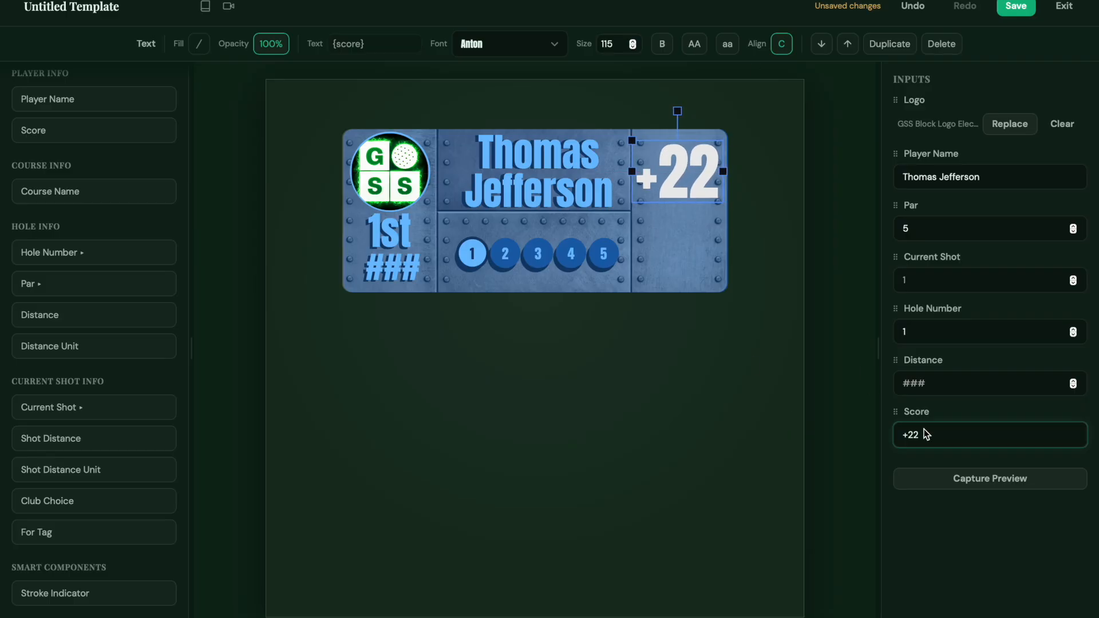
{"action": "key", "text": "BackSpace"}
{"action": "key", "text": "BackSpace"}
{"action": "key", "text": "BackSpace"}
Set the score text's fill to Secondary
{"action": "left_click", "coordinate": [822, 468]}
{"action": "left_click", "coordinate": [678, 173]}
{"action": "left_click", "coordinate": [200, 44]}
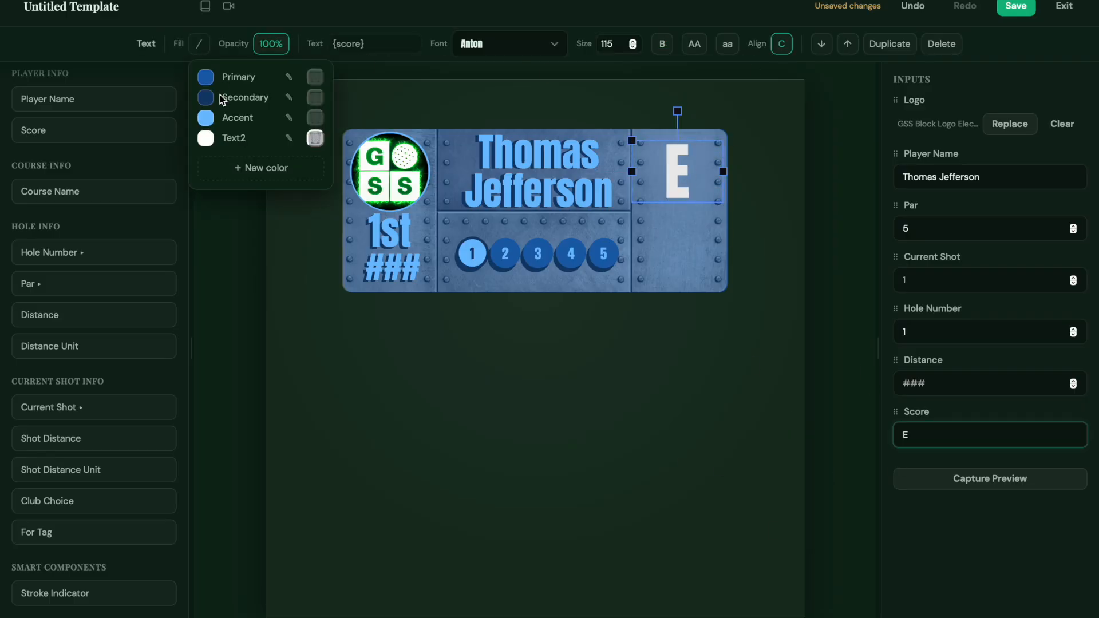
{"action": "left_click", "coordinate": [205, 97]}
Duplicate the score text, fill the copy with Accent and stack it slightly offset over the Secondary original
{"action": "left_click", "coordinate": [890, 44]}
{"action": "left_click", "coordinate": [199, 44]}
{"action": "left_click", "coordinate": [207, 119]}
{"action": "left_click_drag", "start_coordinate": [696, 190], "coordinate": [688, 171]}
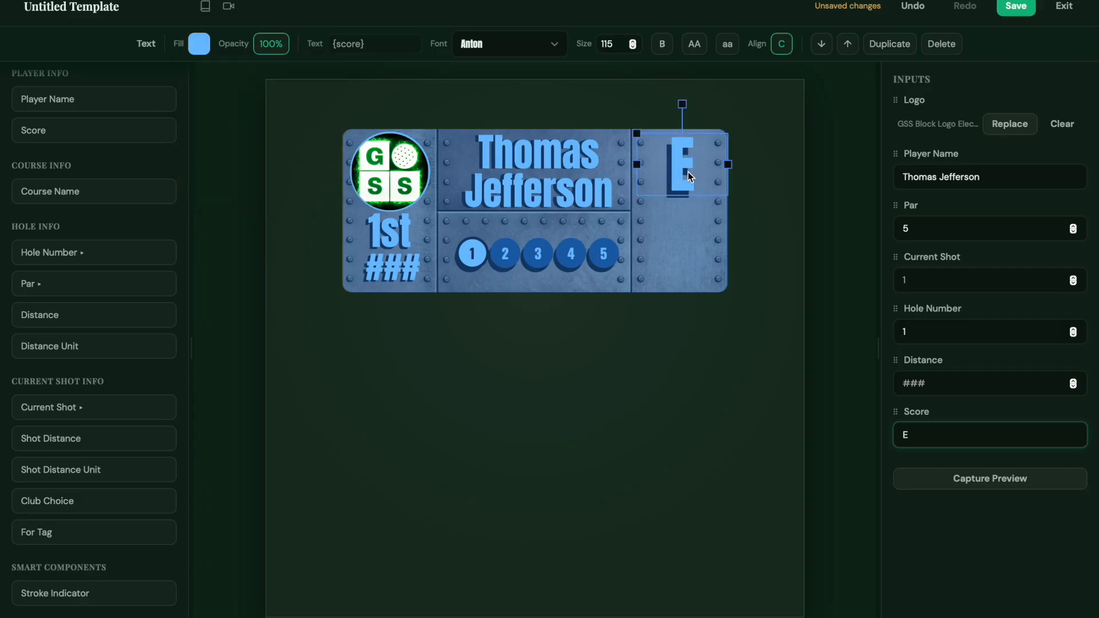
{"action": "left_click", "coordinate": [661, 334]}
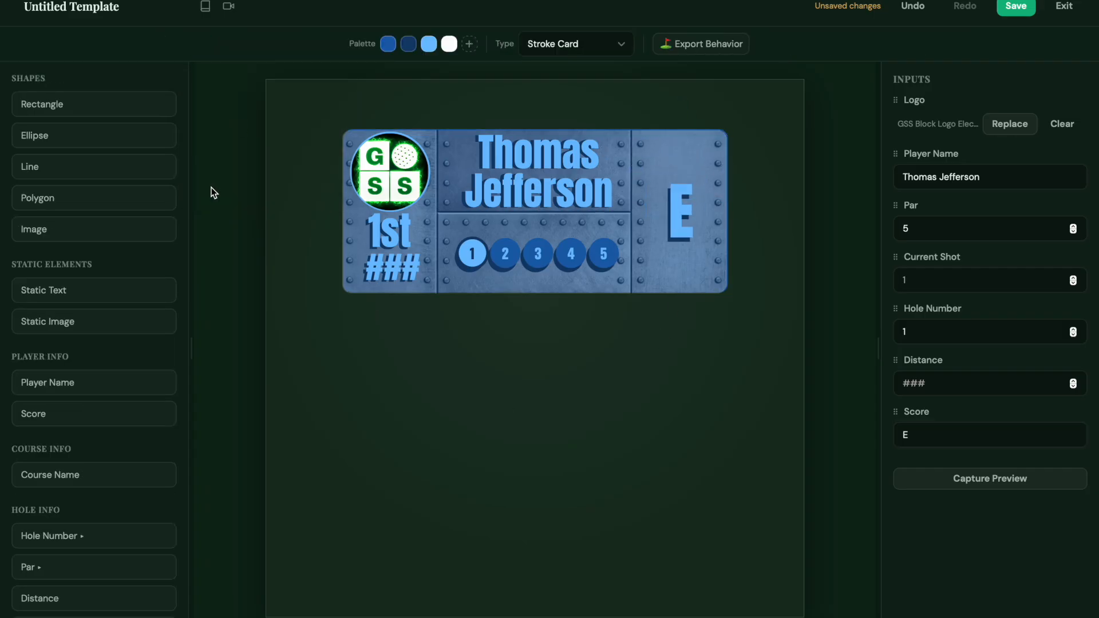
Add a rectangle directly beneath the card's middle section and fit it to that section's width
{"action": "left_click", "coordinate": [98, 104]}
{"action": "left_click_drag", "start_coordinate": [548, 390], "coordinate": [574, 332]}
{"action": "left_click_drag", "start_coordinate": [514, 317], "coordinate": [557, 315]}
{"action": "left_click_drag", "start_coordinate": [617, 313], "coordinate": [631, 314]}
{"action": "left_click", "coordinate": [554, 327]}
{"action": "left_click", "coordinate": [555, 330]}
{"action": "left_click", "coordinate": [539, 326]}
Round only the two bottom corners of the new rectangle, keeping its top corners square
{"action": "left_click", "coordinate": [607, 44]}
{"action": "left_click", "coordinate": [629, 95]}
{"action": "left_click_drag", "start_coordinate": [647, 160], "coordinate": [659, 163]}
{"action": "left_click_drag", "start_coordinate": [647, 182], "coordinate": [659, 183]}
Fill the rectangle beneath the card with Secondary and extend the bottom edge of its shadow layer slightly downward
{"action": "left_click", "coordinate": [528, 310]}
{"action": "left_click", "coordinate": [401, 44]}
{"action": "left_click", "coordinate": [410, 154]}
{"action": "left_click", "coordinate": [470, 395]}
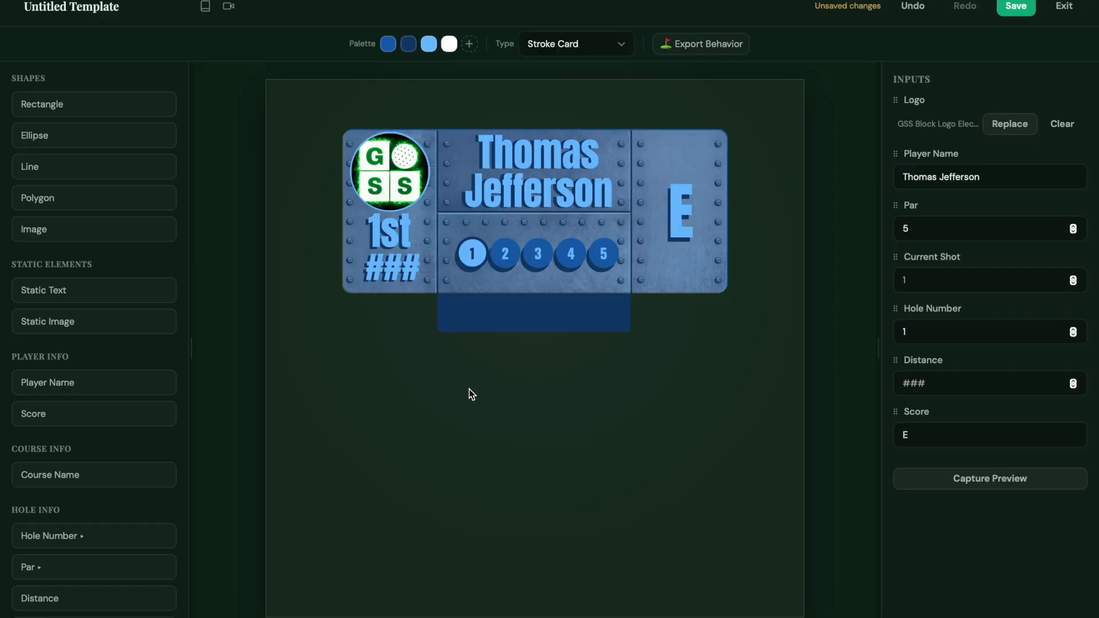
{"action": "left_click", "coordinate": [515, 331]}
{"action": "left_click_drag", "start_coordinate": [534, 333], "coordinate": [532, 336]}
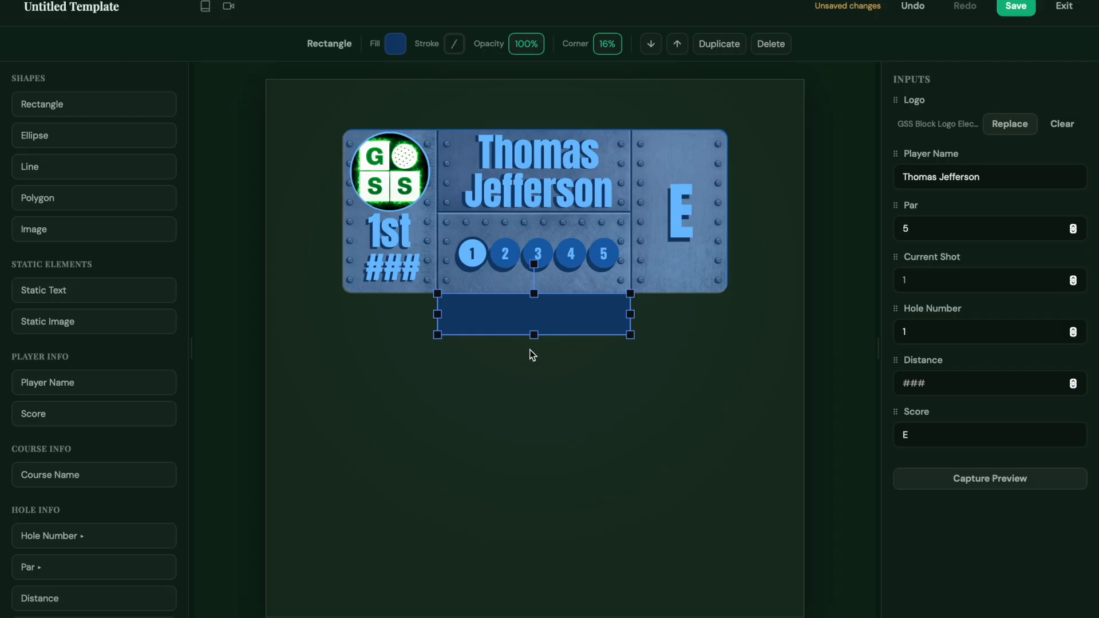
Fill the front rectangle with Primary, move it aside and extend the Secondary rectangle slightly to the left
{"action": "left_click", "coordinate": [395, 43]}
{"action": "left_click", "coordinate": [409, 151]}
{"action": "left_click_drag", "start_coordinate": [502, 320], "coordinate": [548, 508]}
{"action": "scroll", "coordinate": [503, 314], "scroll_direction": "up", "scroll_amount": 5}
{"action": "left_click", "coordinate": [551, 401]}
{"action": "left_click", "coordinate": [552, 401]}
{"action": "left_click", "coordinate": [352, 310]}
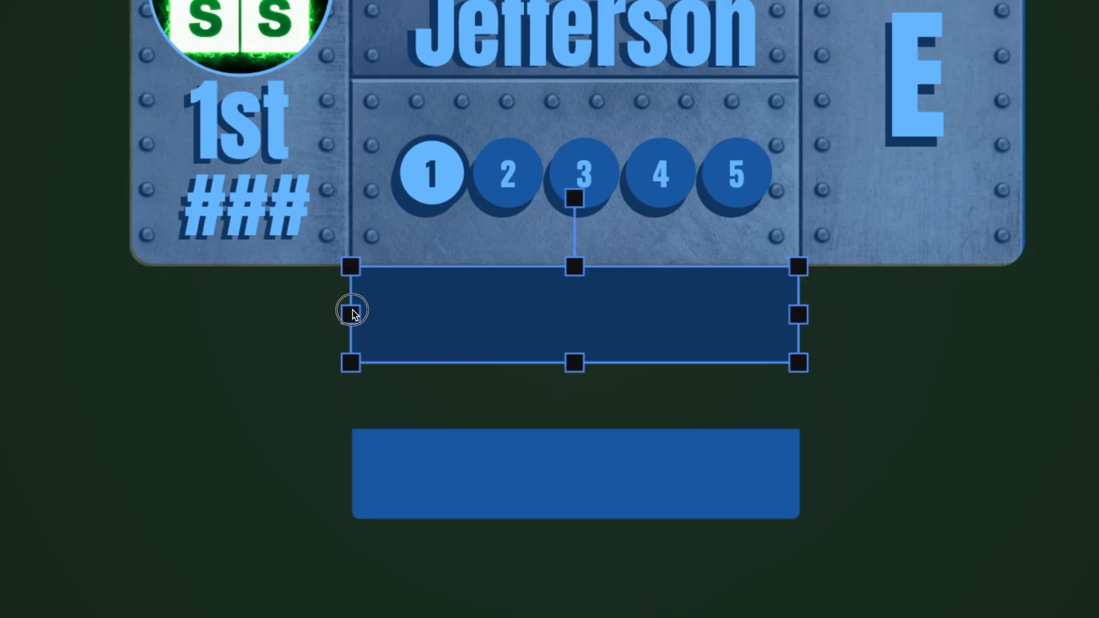
Place the Primary rectangle back over the Secondary one, flush beneath the card's middle section
{"action": "left_click_drag", "start_coordinate": [577, 474], "coordinate": [582, 311]}
{"action": "left_click", "coordinate": [580, 380]}
{"action": "left_click", "coordinate": [530, 335]}
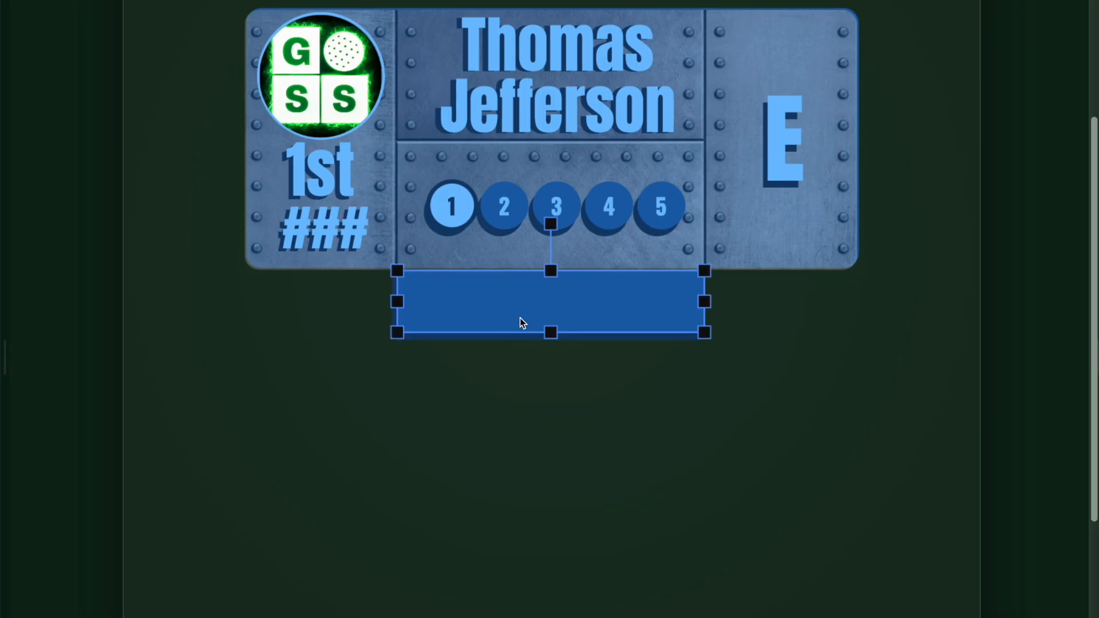
{"action": "left_click", "coordinate": [480, 362]}
{"action": "left_click", "coordinate": [413, 339]}
{"action": "left_click", "coordinate": [462, 411]}
{"action": "scroll", "coordinate": [463, 411], "scroll_direction": "down", "scroll_amount": 5}
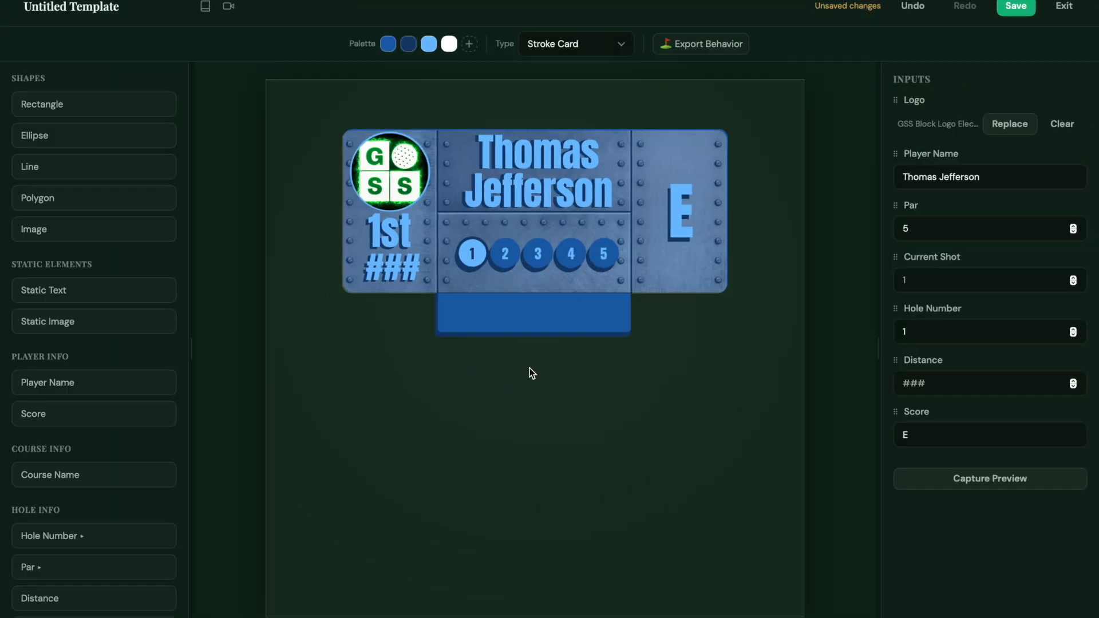
Add a For Tag text to the template and fill it with Accent
{"action": "scroll", "coordinate": [57, 370], "scroll_direction": "down", "scroll_amount": 5}
{"action": "left_click", "coordinate": [455, 321]}
{"action": "left_click", "coordinate": [376, 414]}
{"action": "left_click", "coordinate": [57, 530]}
{"action": "left_click", "coordinate": [199, 44]}
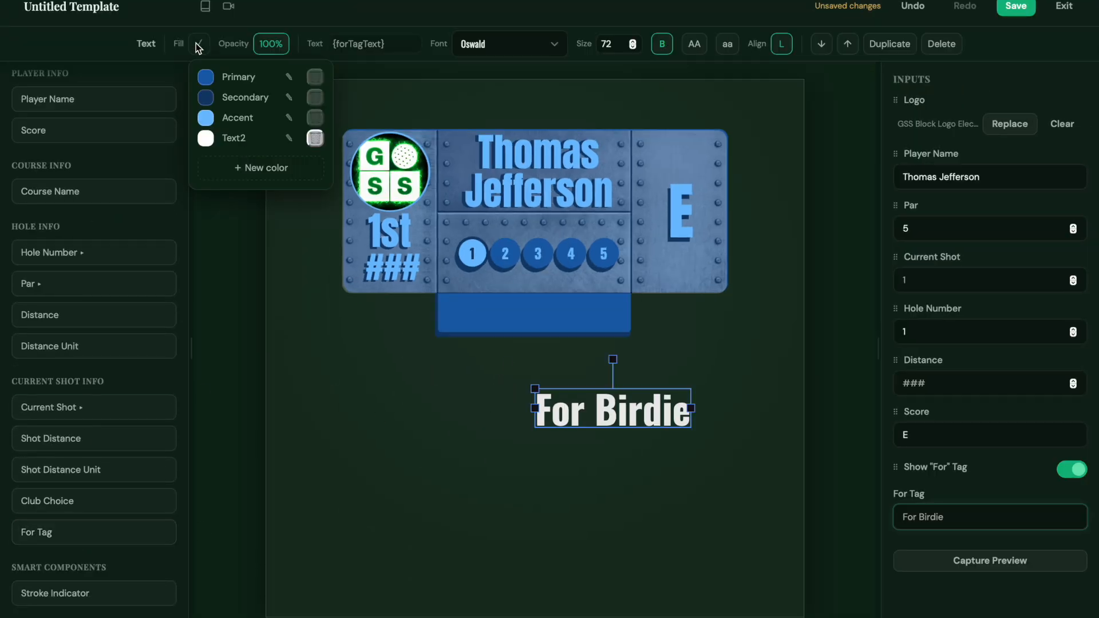
{"action": "left_click", "coordinate": [205, 122]}
Fit the For Tag text inside the rectangle beneath the card at size 57 and center-align it
{"action": "left_click_drag", "start_coordinate": [611, 421], "coordinate": [531, 324]}
{"action": "left_click_drag", "start_coordinate": [455, 293], "coordinate": [444, 316]}
{"action": "left_click_drag", "start_coordinate": [611, 316], "coordinate": [626, 317]}
{"action": "left_click_drag", "start_coordinate": [527, 319], "coordinate": [527, 316]}
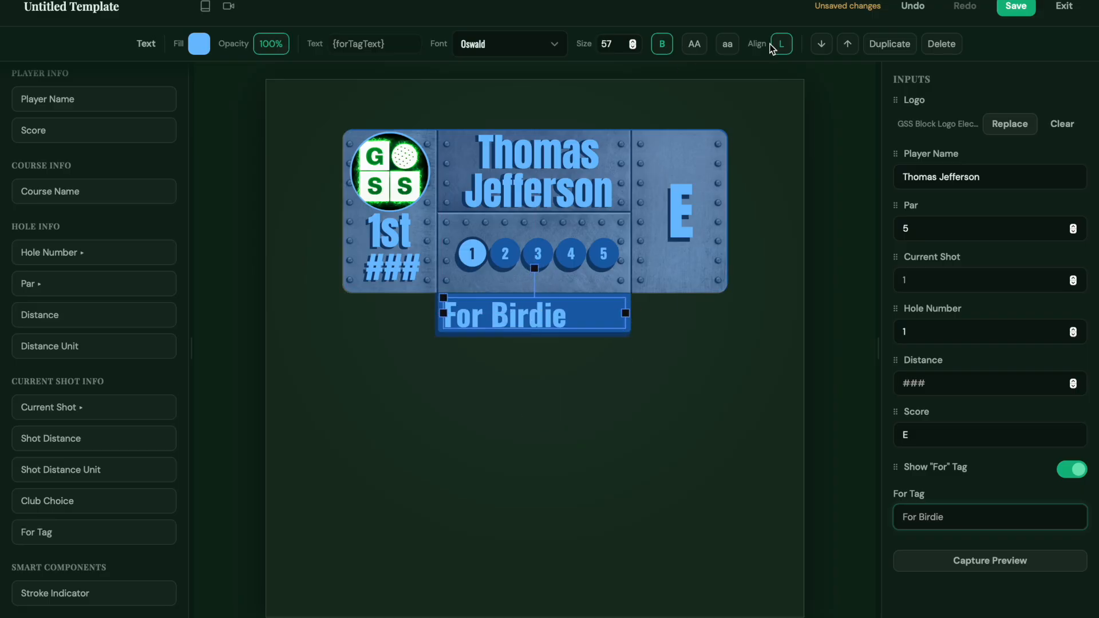
{"action": "left_click", "coordinate": [782, 44]}
{"action": "left_click", "coordinate": [793, 108]}
{"action": "left_click", "coordinate": [535, 367]}
Change the For Tag text's fill to Secondary
{"action": "left_click", "coordinate": [532, 316]}
{"action": "left_click", "coordinate": [200, 43]}
{"action": "left_click", "coordinate": [207, 102]}
{"action": "left_click", "coordinate": [200, 49]}
{"action": "left_click", "coordinate": [320, 246]}
Fill the front rectangle behind the For Tag with Accent and its shadow rectangle with Primary
{"action": "left_click", "coordinate": [487, 316]}
{"action": "left_click", "coordinate": [442, 327], "text": "shift"}
{"action": "left_click", "coordinate": [494, 248]}
{"action": "left_click", "coordinate": [487, 317]}
{"action": "left_click", "coordinate": [444, 331]}
{"action": "left_click", "coordinate": [348, 43]}
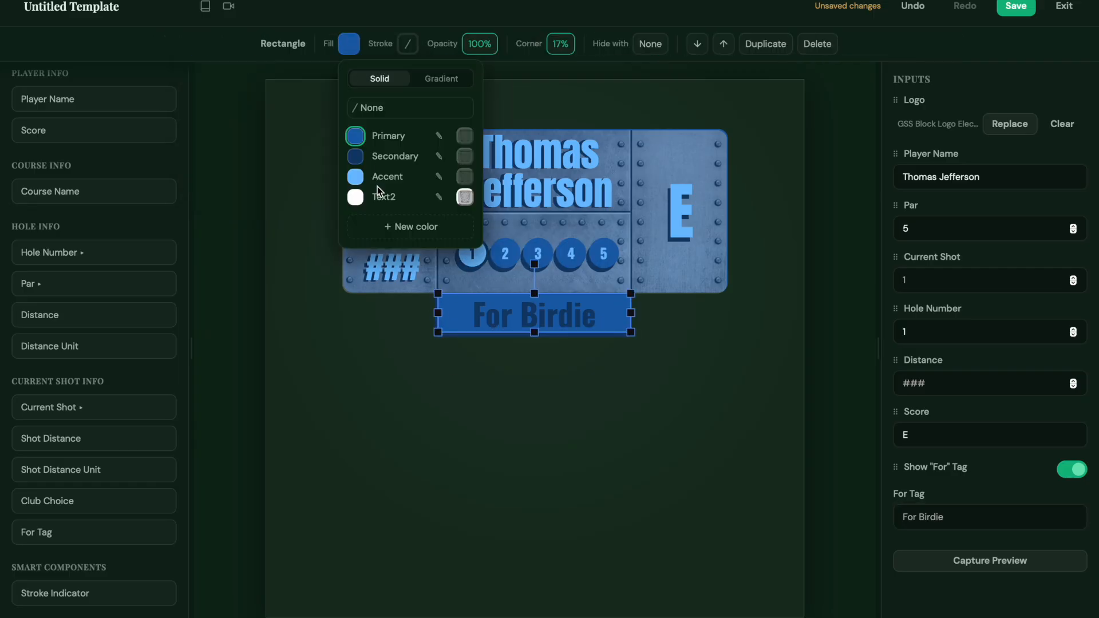
{"action": "left_click", "coordinate": [354, 176]}
{"action": "left_click", "coordinate": [484, 412]}
{"action": "left_click", "coordinate": [438, 334]}
{"action": "left_click", "coordinate": [348, 44]}
{"action": "left_click", "coordinate": [400, 304]}
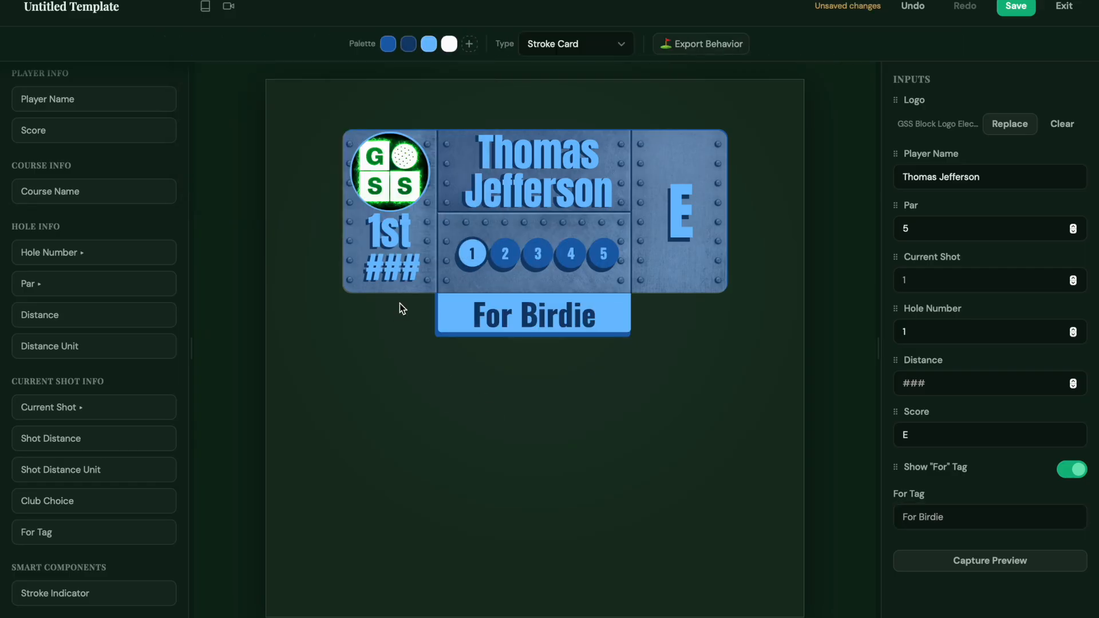
Remove the shadow rectangle behind the For Tag and set the remaining rectangle to hide with For Tag
{"action": "left_click", "coordinate": [507, 320]}
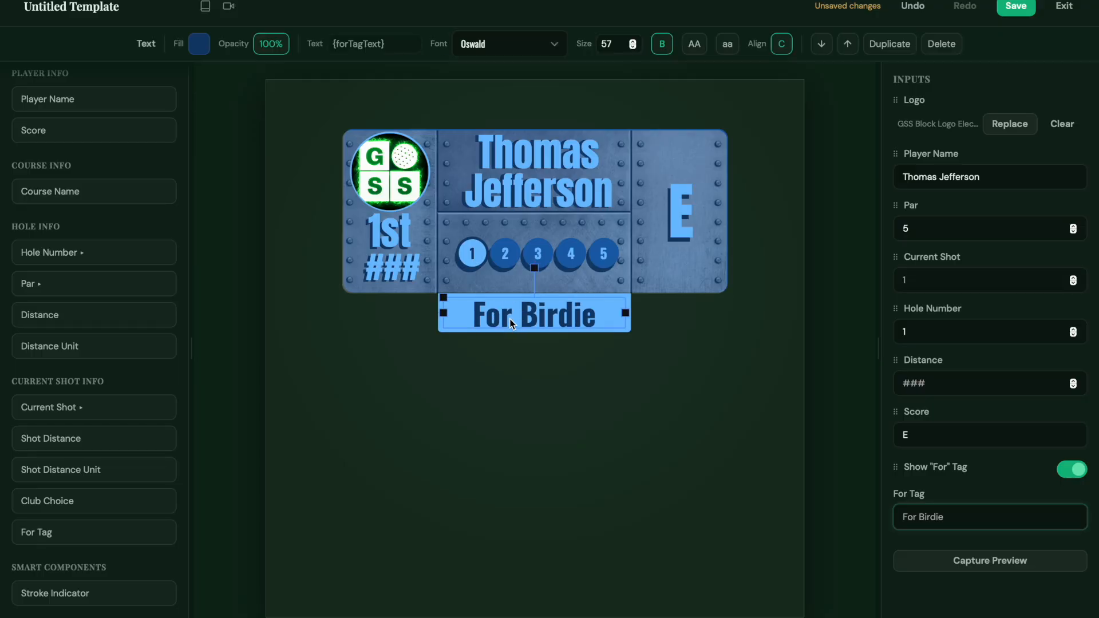
{"action": "left_click", "coordinate": [464, 366]}
{"action": "left_click", "coordinate": [445, 322]}
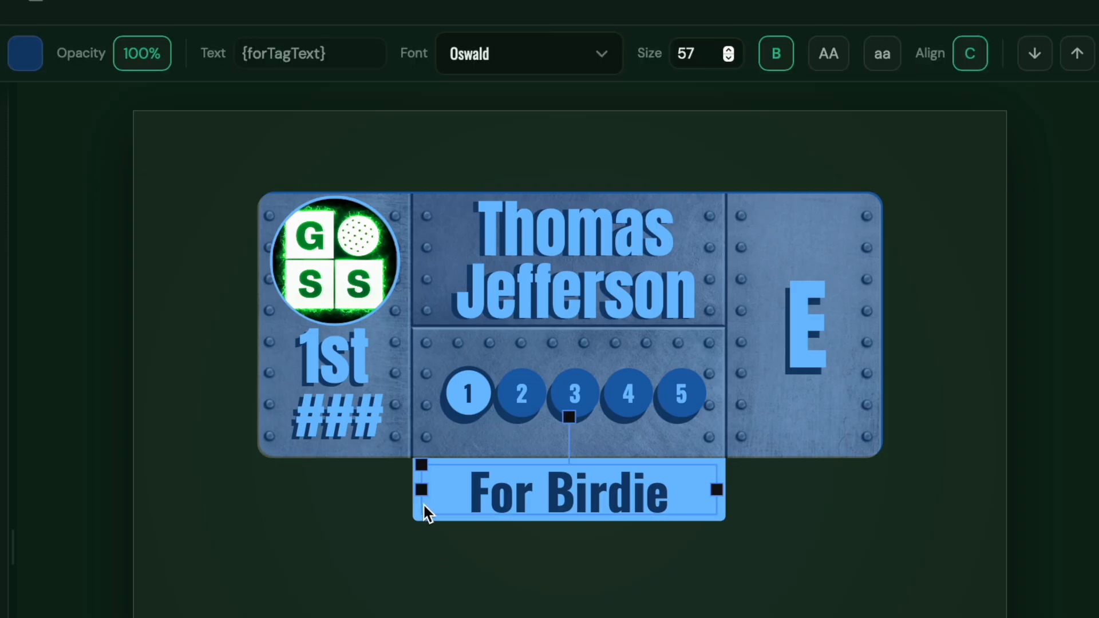
{"action": "left_click", "coordinate": [418, 515]}
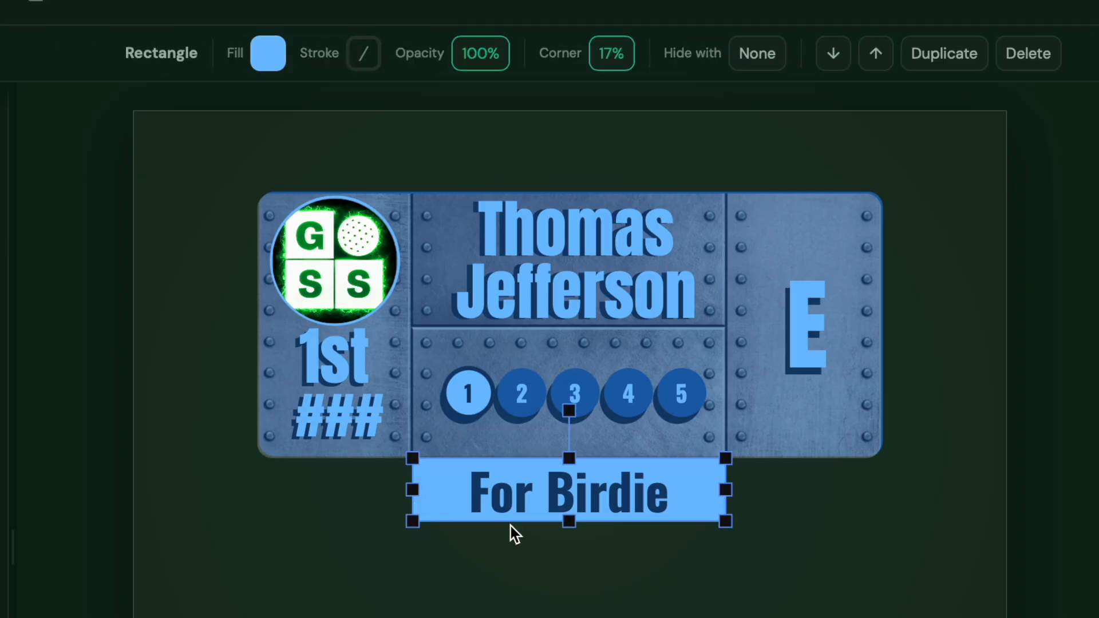
{"action": "left_click", "coordinate": [754, 67]}
{"action": "left_click", "coordinate": [786, 142]}
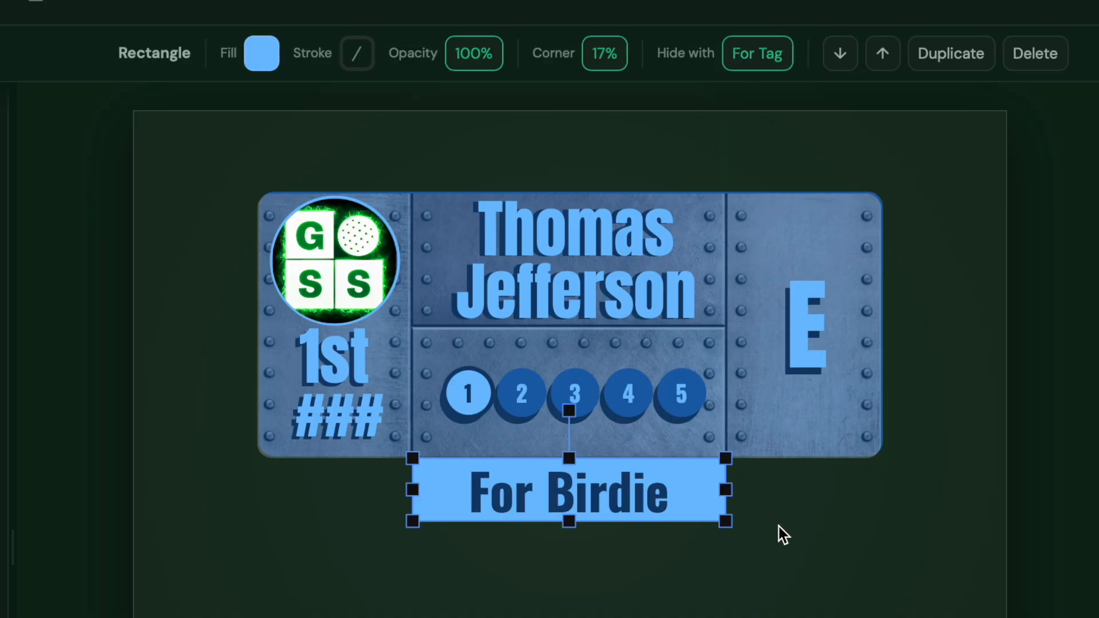
{"action": "left_click", "coordinate": [786, 544]}
Check that the rectangle hides with the For Tag by switching the tag's visibility and preview off and on
{"action": "left_click", "coordinate": [1074, 470]}
{"action": "left_click", "coordinate": [1073, 471]}
{"action": "left_click", "coordinate": [797, 44]}
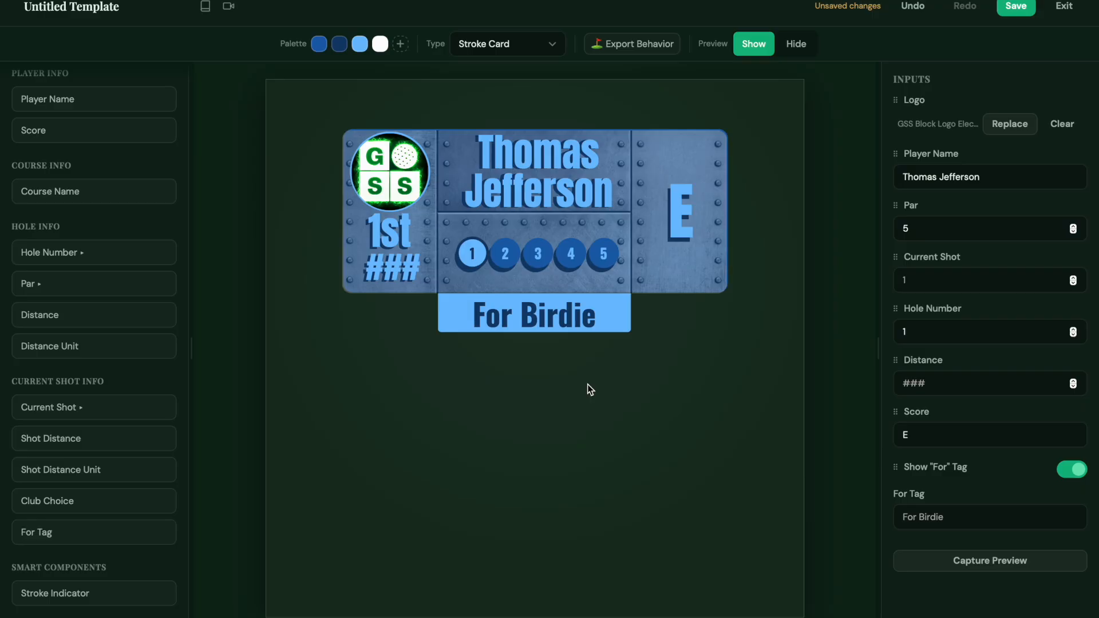
Test the For Tag with the texts "For Bogey" and "For Double Bogey", restoring the default text at the end
{"action": "triple_click", "coordinate": [933, 517]}
{"action": "type", "text": "For "}
{"action": "type", "text": "Bogey"}
{"action": "key", "text": "BackSpace"}
{"action": "key", "text": "BackSpace"}
{"action": "key", "text": "BackSpace"}
{"action": "key", "text": "BackSpace"}
{"action": "key", "text": "BackSpace"}
{"action": "type", "text": "Double Bog"}
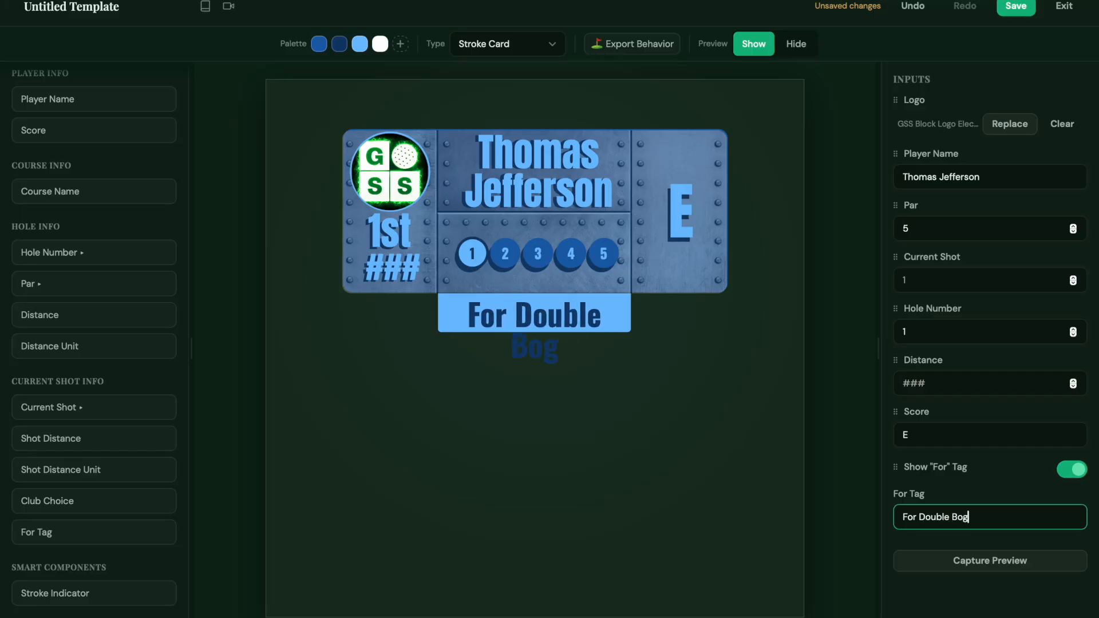
{"action": "key", "text": "BackSpace"}
{"action": "key", "text": "BackSpace"}
{"action": "key", "text": "BackSpace"}
{"action": "key", "text": "BackSpace"}
{"action": "key", "text": "BackSpace"}
{"action": "key", "text": "BackSpace"}
{"action": "key", "text": "BackSpace"}
{"action": "key", "text": "BackSpace"}
{"action": "key", "text": "BackSpace"}
{"action": "key", "text": "BackSpace"}
{"action": "key", "text": "BackSpace"}
{"action": "key", "text": "BackSpace"}
{"action": "key", "text": "BackSpace"}
{"action": "key", "text": "BackSpace"}
{"action": "key", "text": "BackSpace"}
{"action": "key", "text": "BackSpace"}
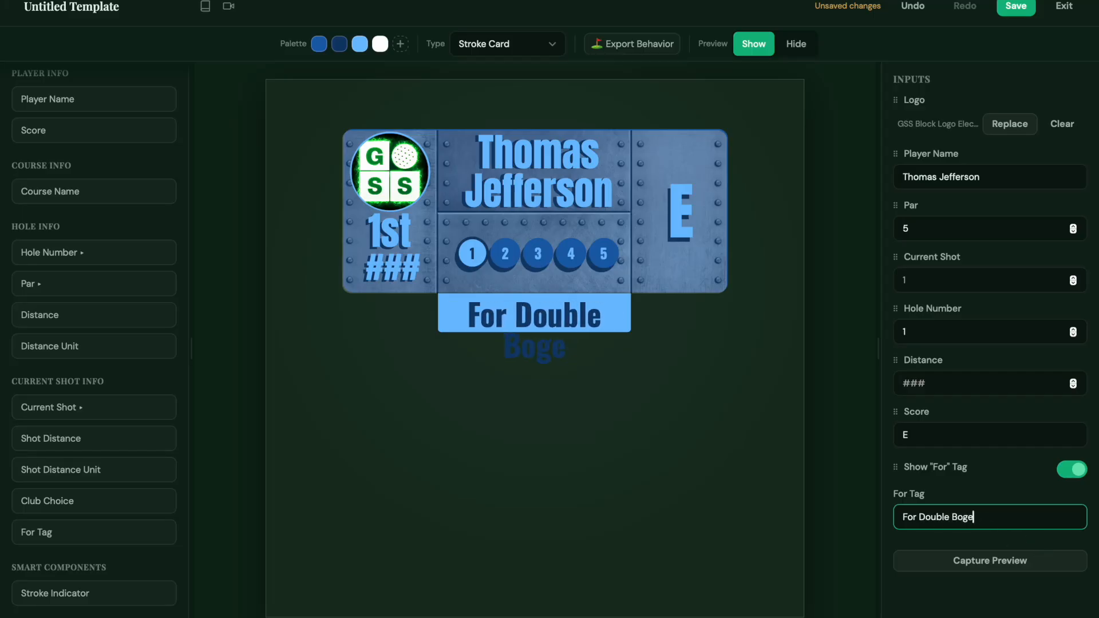
{"action": "left_click", "coordinate": [1072, 469]}
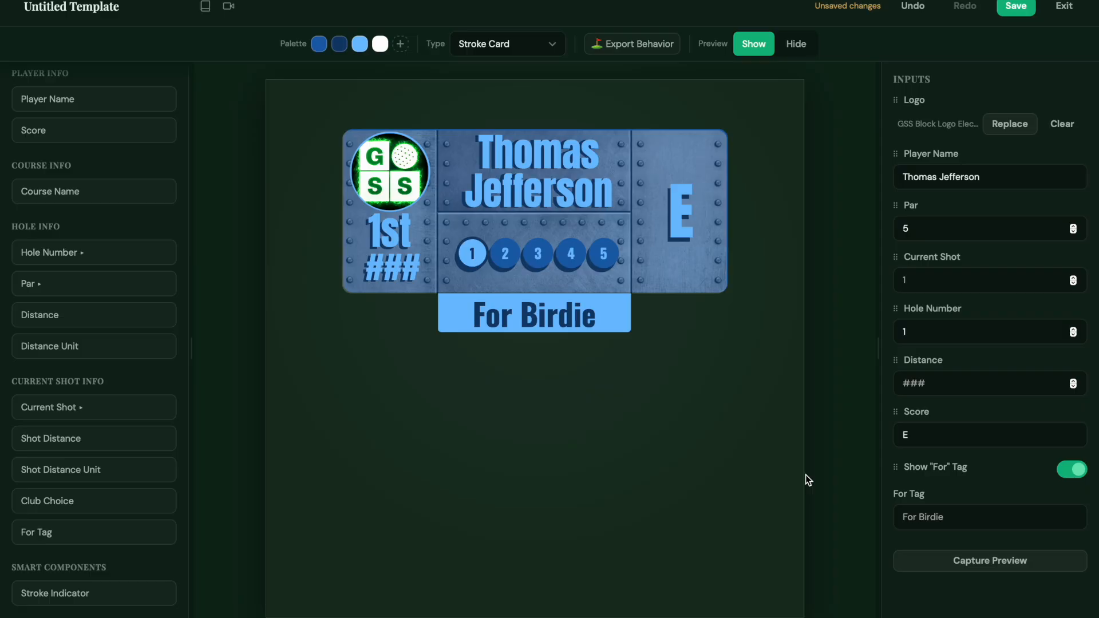
Name the template Riveting and save it
{"action": "left_click", "coordinate": [105, 9]}
{"action": "type", "text": "Rive"}
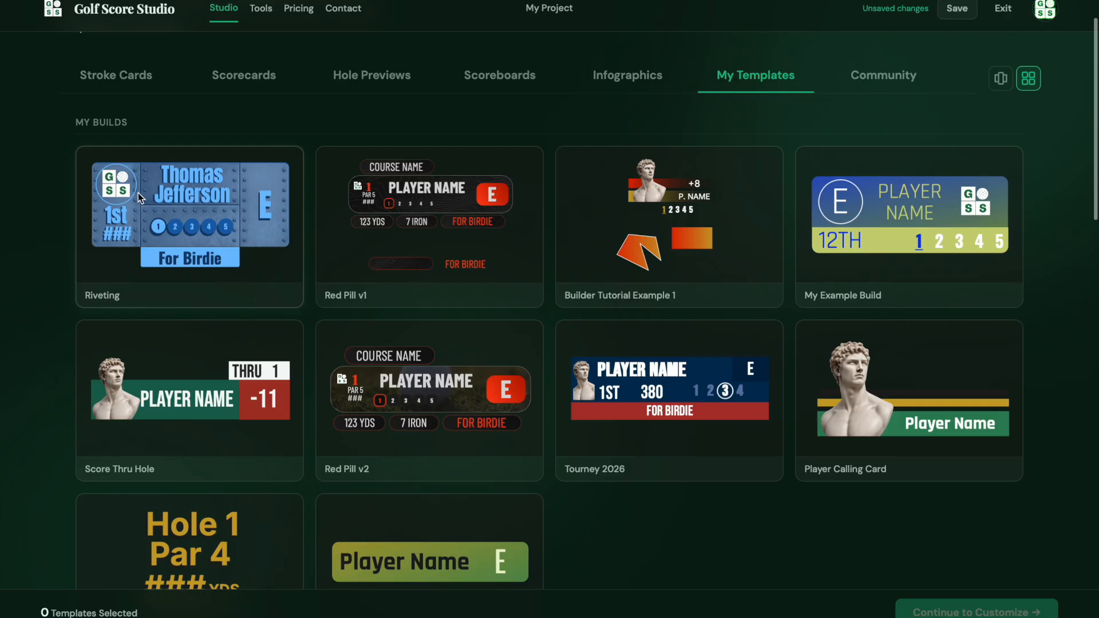
Select the Riveting template among the saved builds and continue to customizing it
{"action": "left_click", "coordinate": [211, 226]}
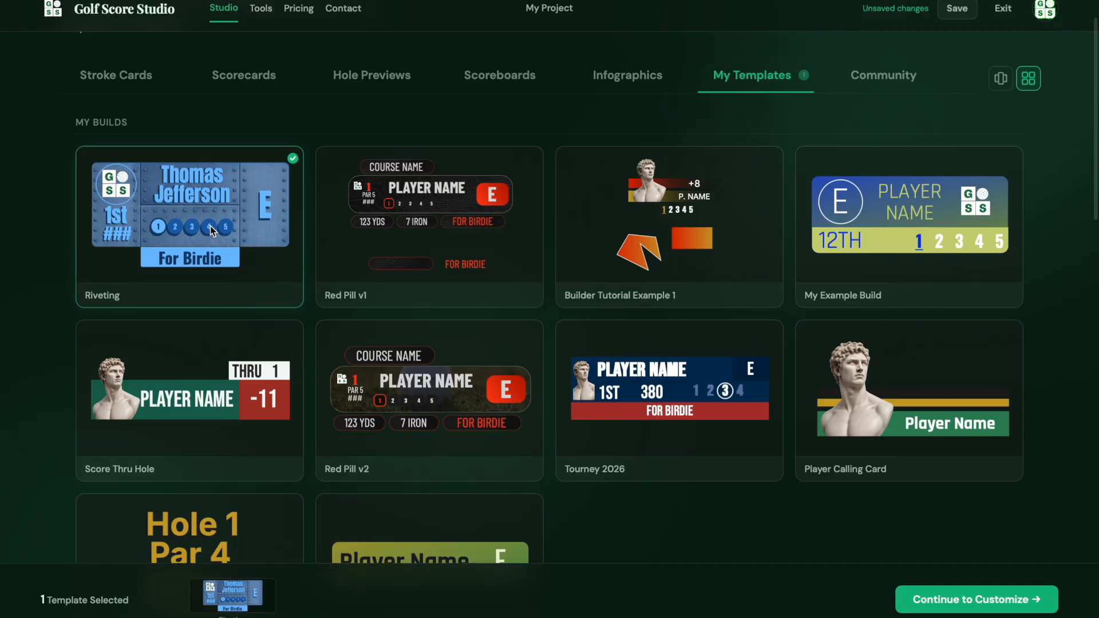
{"action": "left_click", "coordinate": [948, 606]}
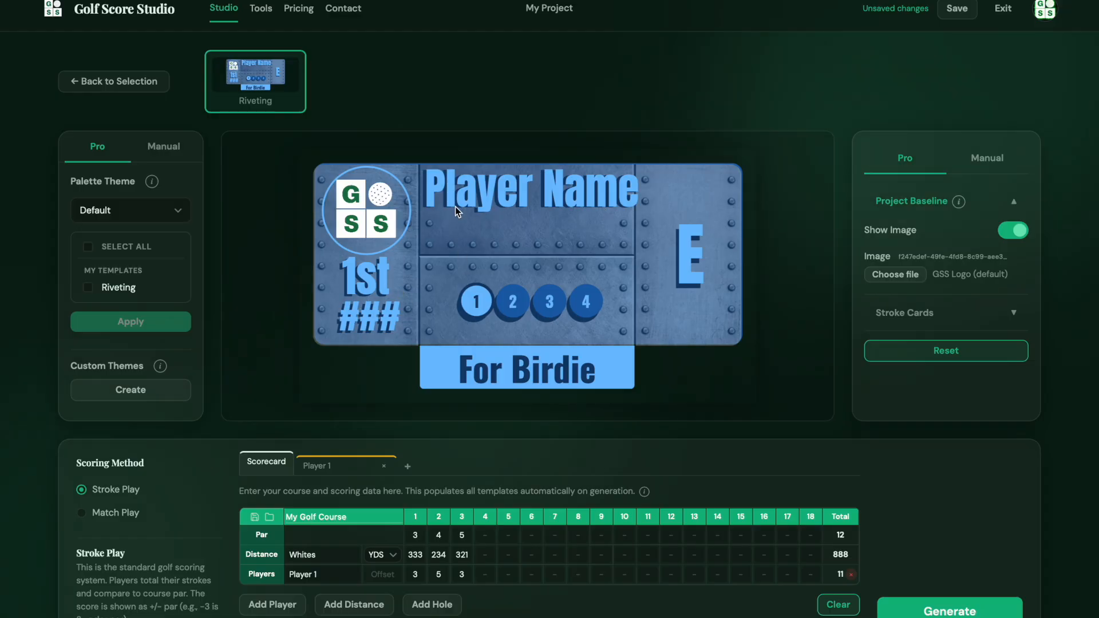
Rename Player 1 as Thomas Jefferson and return to the main scorecard
{"action": "scroll", "coordinate": [587, 261], "scroll_direction": "down", "scroll_amount": 1}
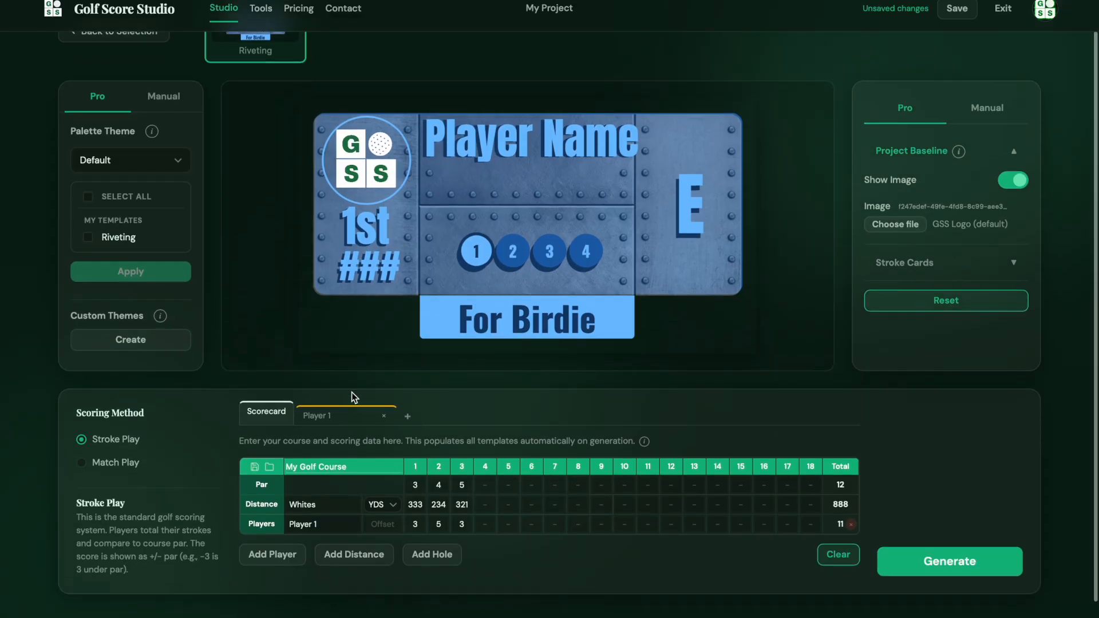
{"action": "left_click", "coordinate": [338, 414]}
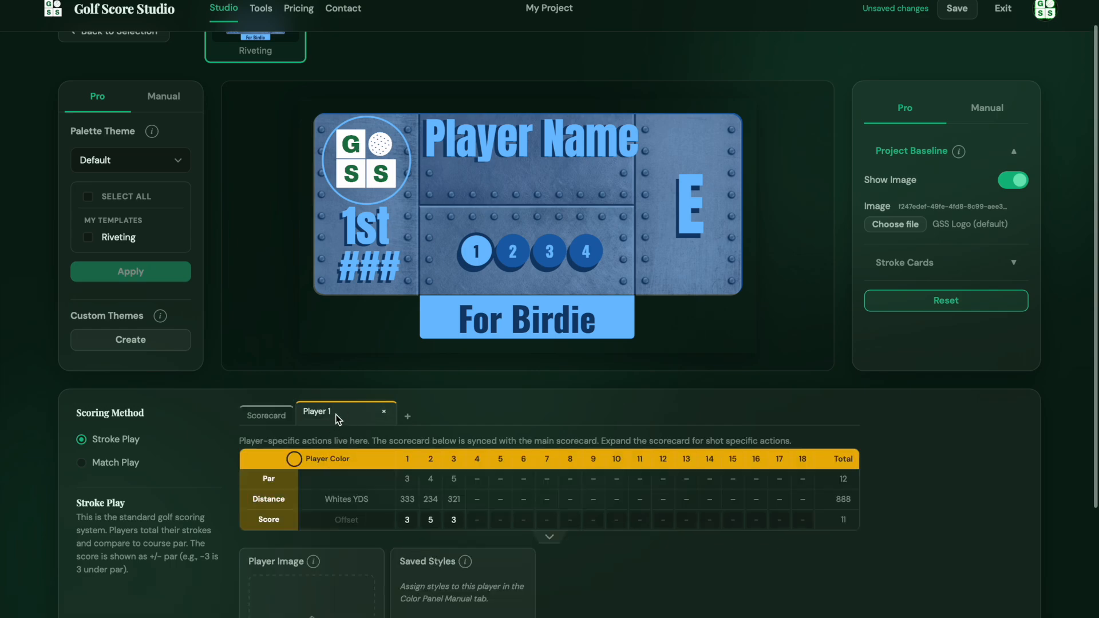
{"action": "double_click", "coordinate": [335, 415]}
{"action": "type", "text": "Tho"}
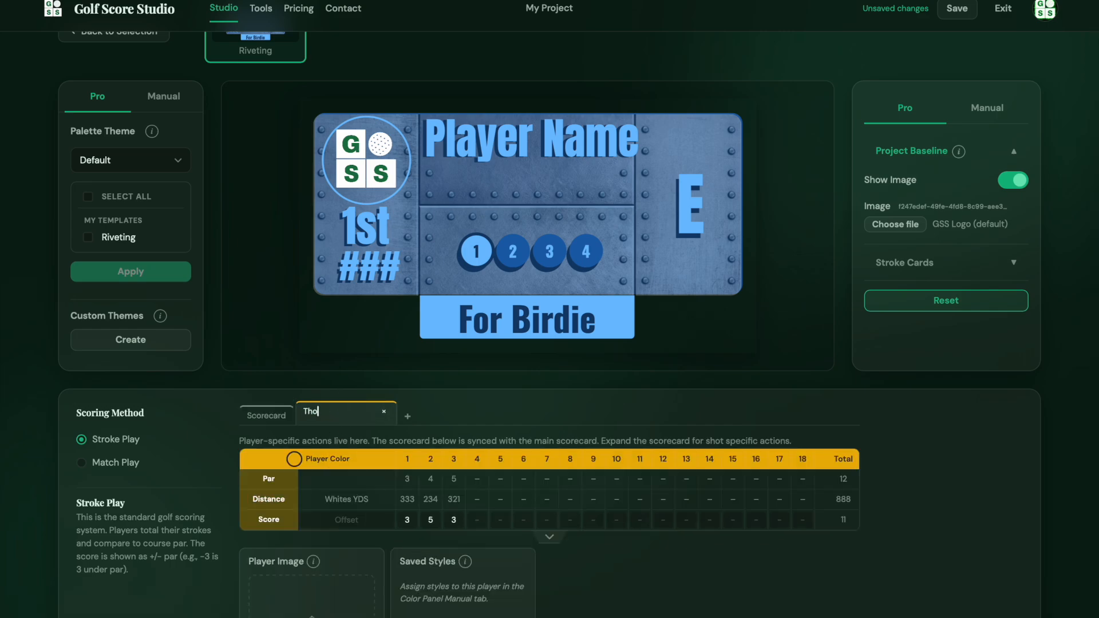
{"action": "type", "text": "mas Jeffer"}
{"action": "left_click", "coordinate": [268, 421]}
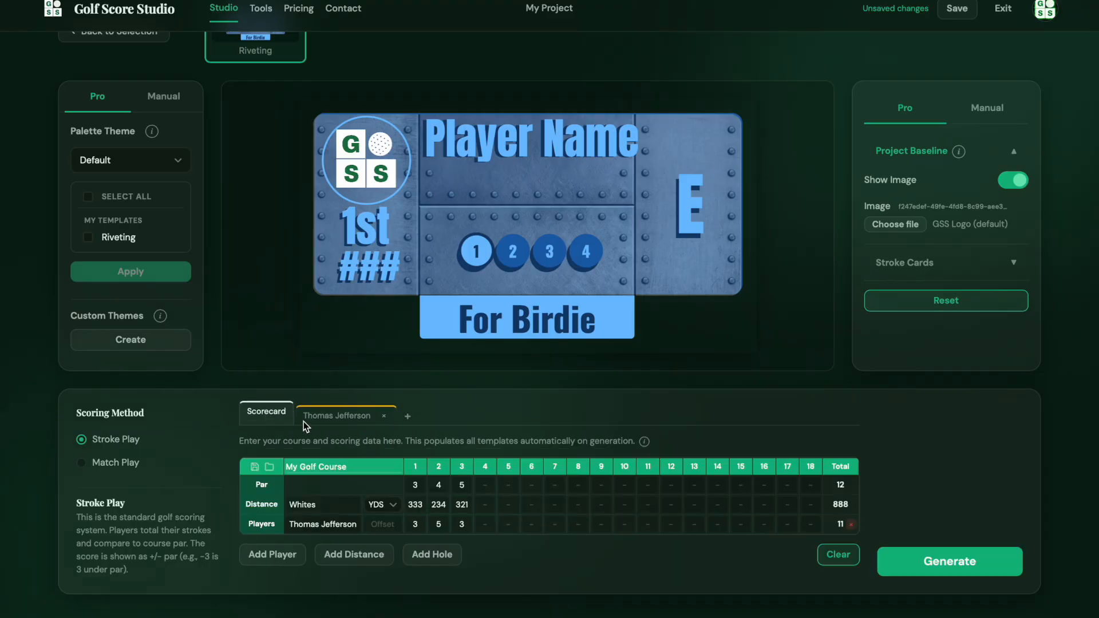
Expand the Stroke Cards settings and show the template's manual color controls
{"action": "scroll", "coordinate": [918, 348], "scroll_direction": "down", "scroll_amount": 2}
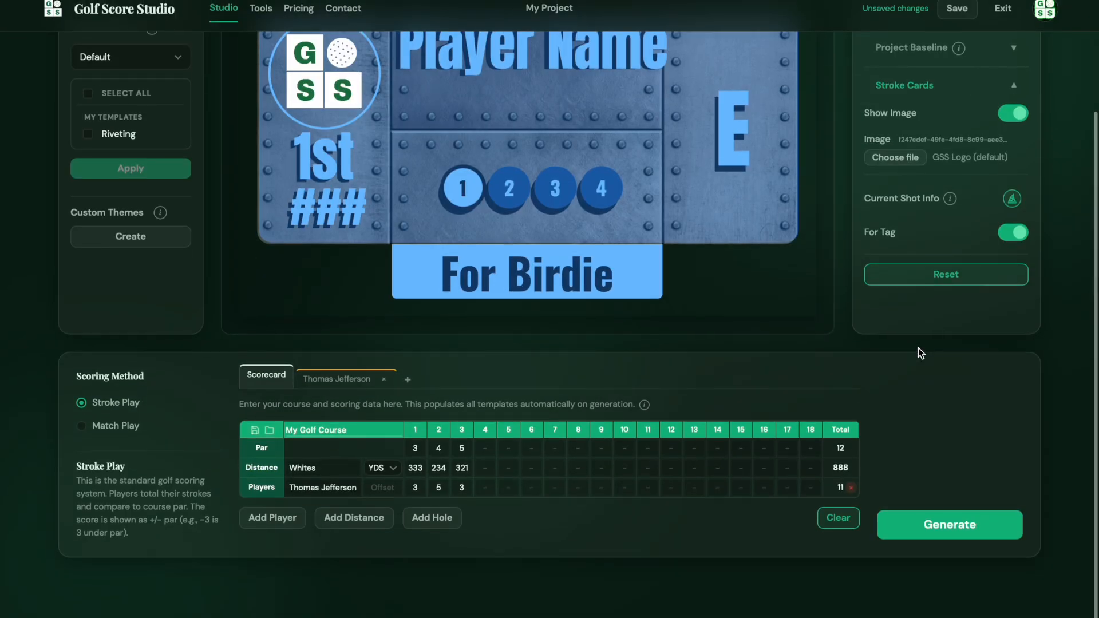
{"action": "scroll", "coordinate": [918, 348], "scroll_direction": "up", "scroll_amount": 3}
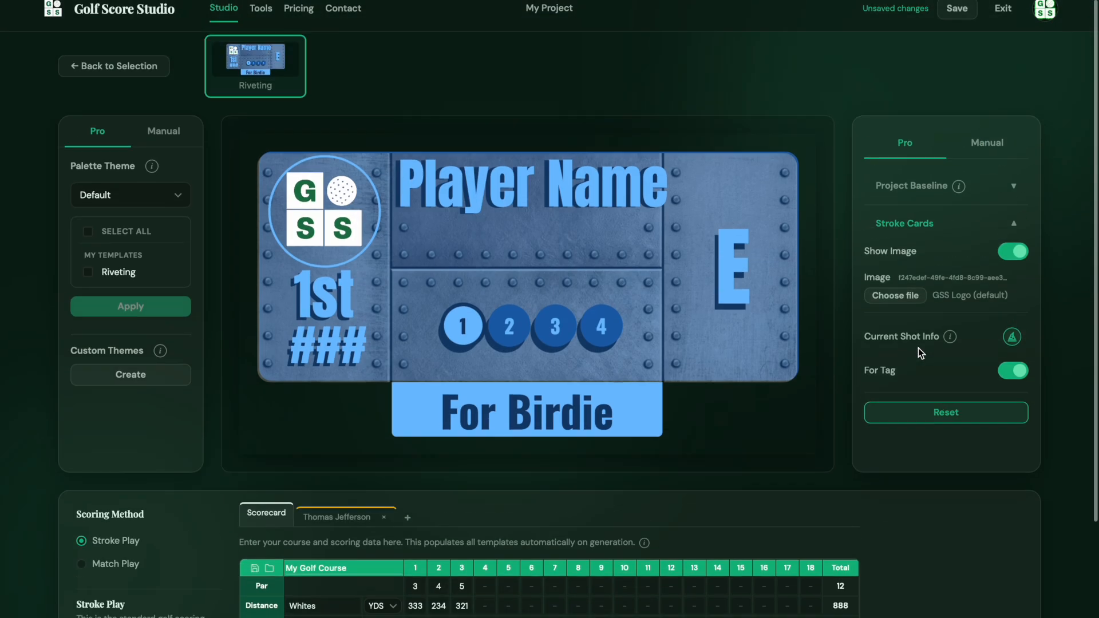
{"action": "left_click", "coordinate": [166, 139]}
{"action": "scroll", "coordinate": [252, 240], "scroll_direction": "up", "scroll_amount": 1}
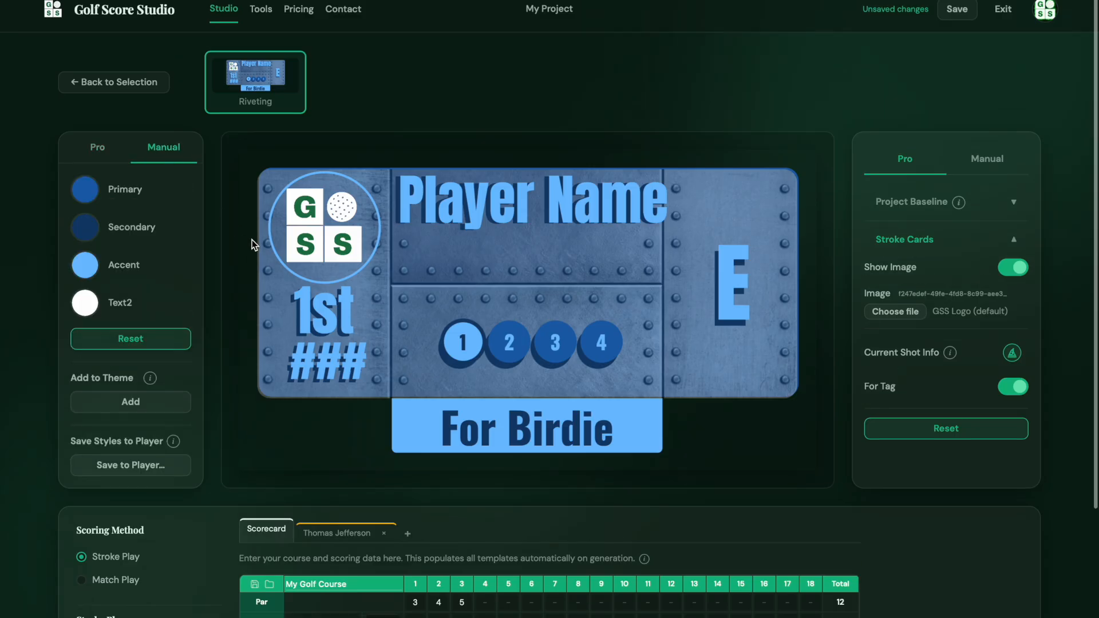
Set the template's Primary color to magenta and its Secondary color to yellow
{"action": "left_click", "coordinate": [86, 192]}
{"action": "left_click", "coordinate": [93, 222]}
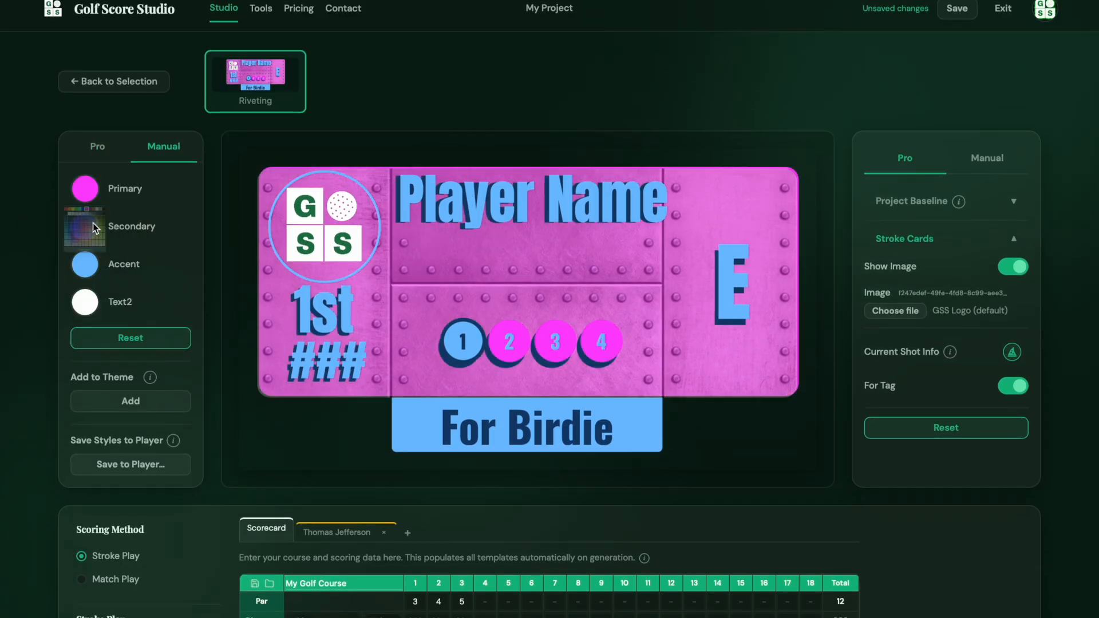
{"action": "left_click", "coordinate": [93, 228]}
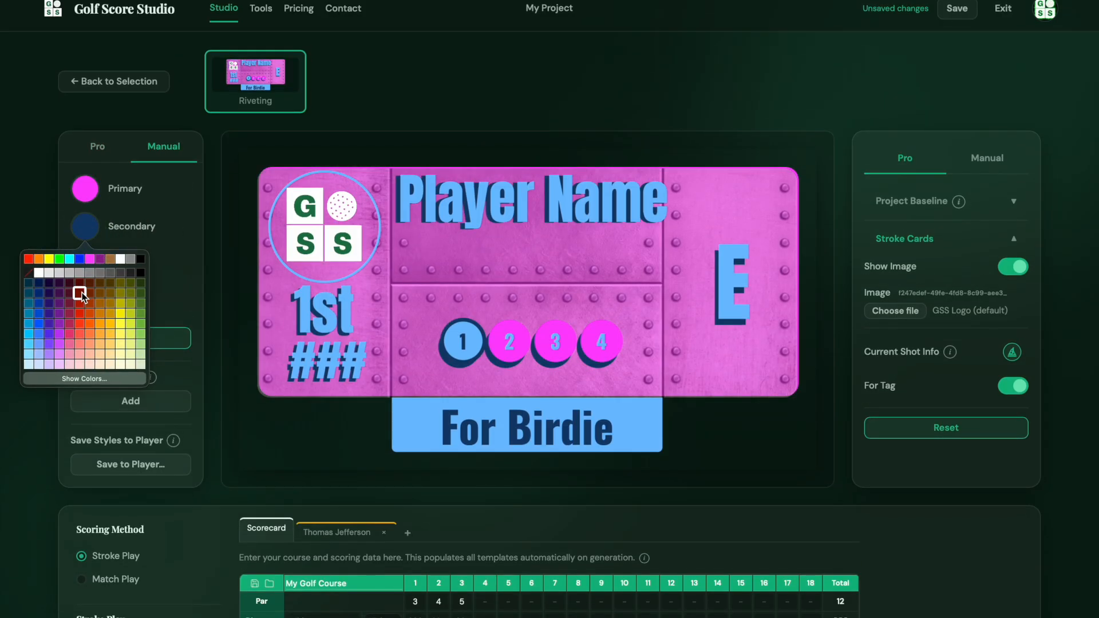
{"action": "left_click", "coordinate": [119, 325]}
Set the template's Accent color to blue and its Text2 color to black
{"action": "left_click", "coordinate": [88, 267]}
{"action": "left_click", "coordinate": [140, 311]}
{"action": "left_click", "coordinate": [89, 267]}
{"action": "left_click", "coordinate": [119, 313]}
{"action": "left_click", "coordinate": [86, 264]}
{"action": "left_click", "coordinate": [79, 297]}
{"action": "left_click", "coordinate": [86, 302]}
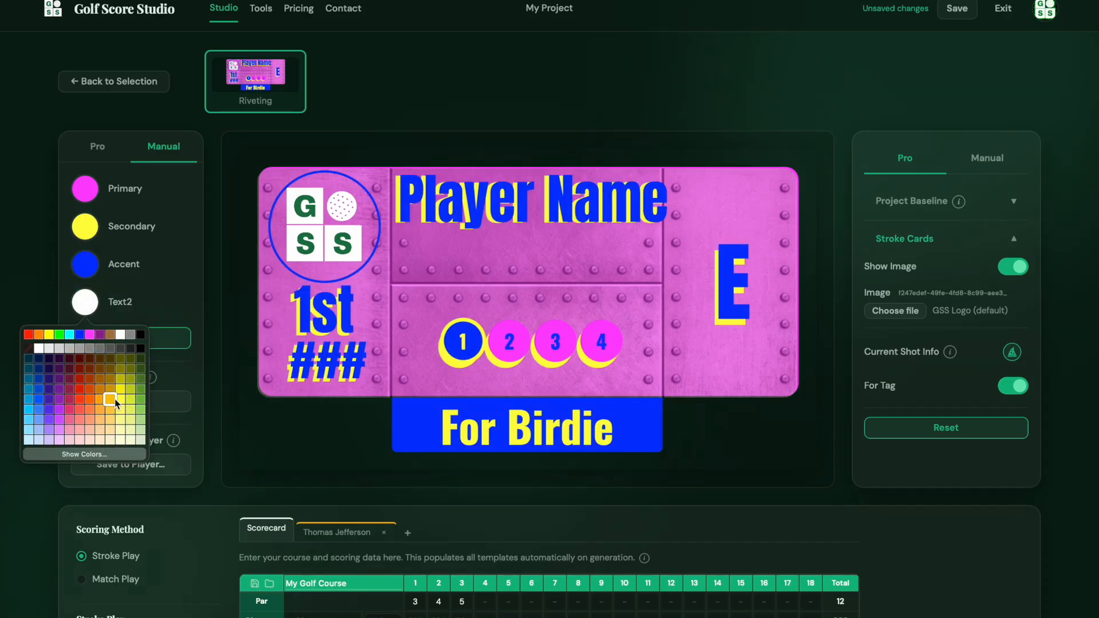
{"action": "left_click", "coordinate": [140, 335]}
{"action": "left_click", "coordinate": [88, 311]}
{"action": "left_click", "coordinate": [91, 266]}
Try a dark red Primary, a bright red Secondary and a dark blue Accent color on the Riveting template
{"action": "left_click", "coordinate": [86, 193]}
{"action": "left_click", "coordinate": [79, 276]}
{"action": "left_click", "coordinate": [91, 231]}
{"action": "left_click", "coordinate": [81, 293]}
{"action": "left_click", "coordinate": [88, 194]}
{"action": "left_click", "coordinate": [80, 247]}
{"action": "left_click", "coordinate": [89, 237]}
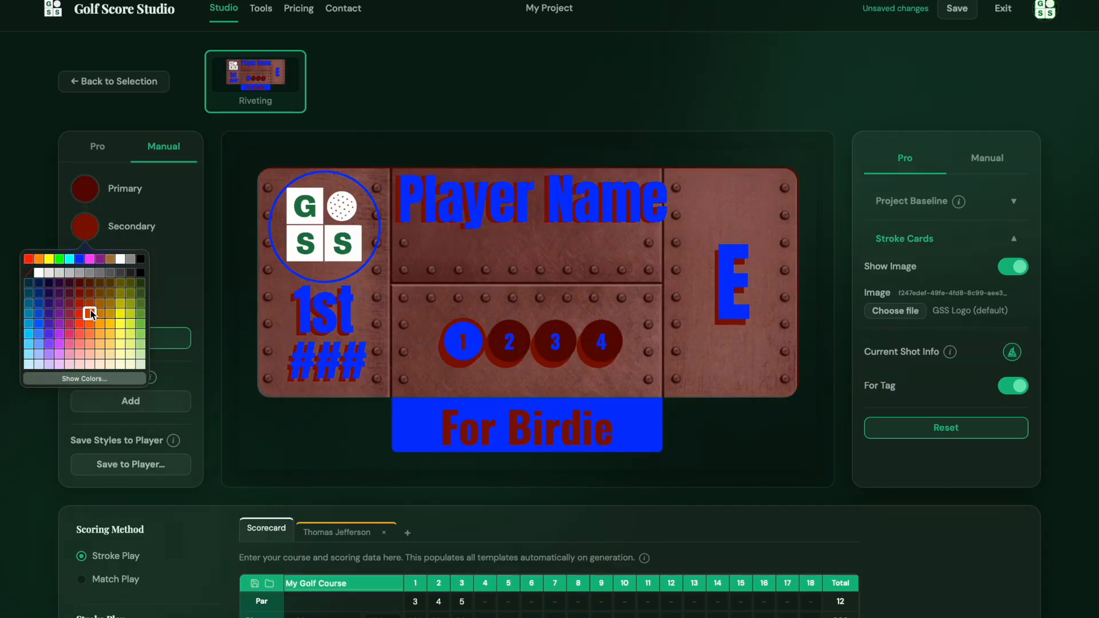
{"action": "left_click", "coordinate": [81, 314]}
{"action": "left_click", "coordinate": [85, 264]}
{"action": "left_click", "coordinate": [39, 342]}
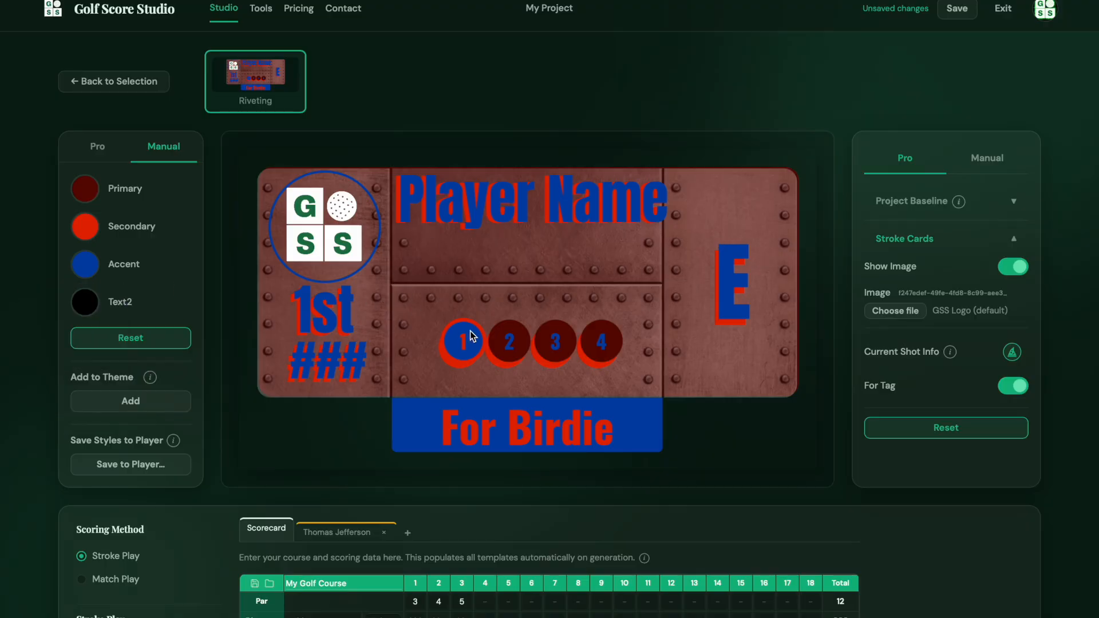
Reset the template's manual colors and use the glowing GSS Block Logo file as its image
{"action": "left_click", "coordinate": [166, 340]}
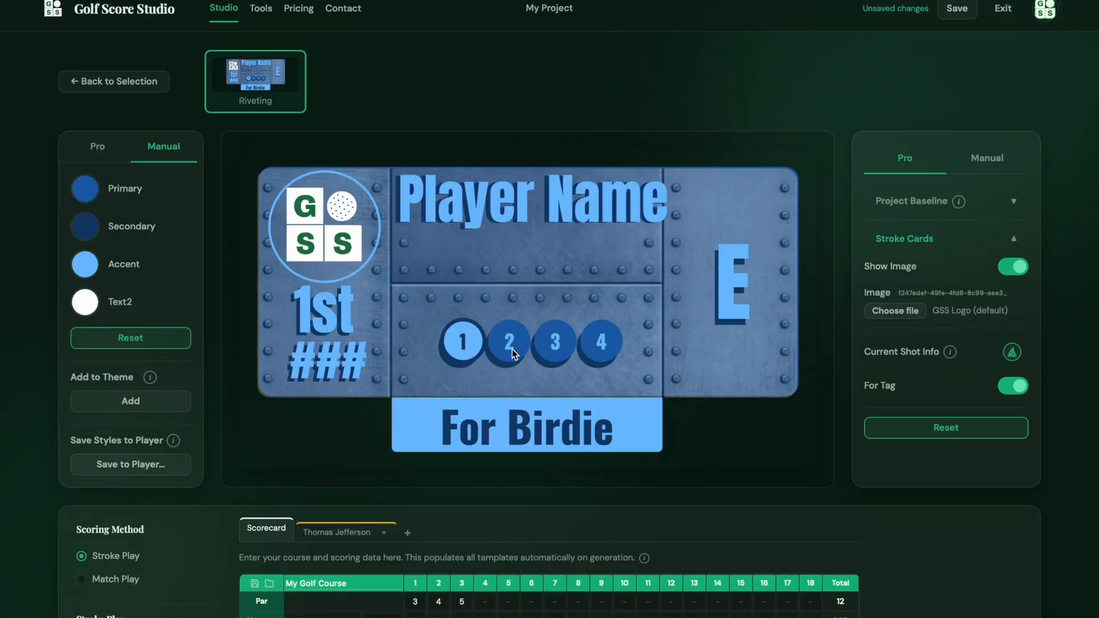
{"action": "scroll", "coordinate": [481, 305], "scroll_direction": "down", "scroll_amount": 1}
{"action": "left_click", "coordinate": [903, 293]}
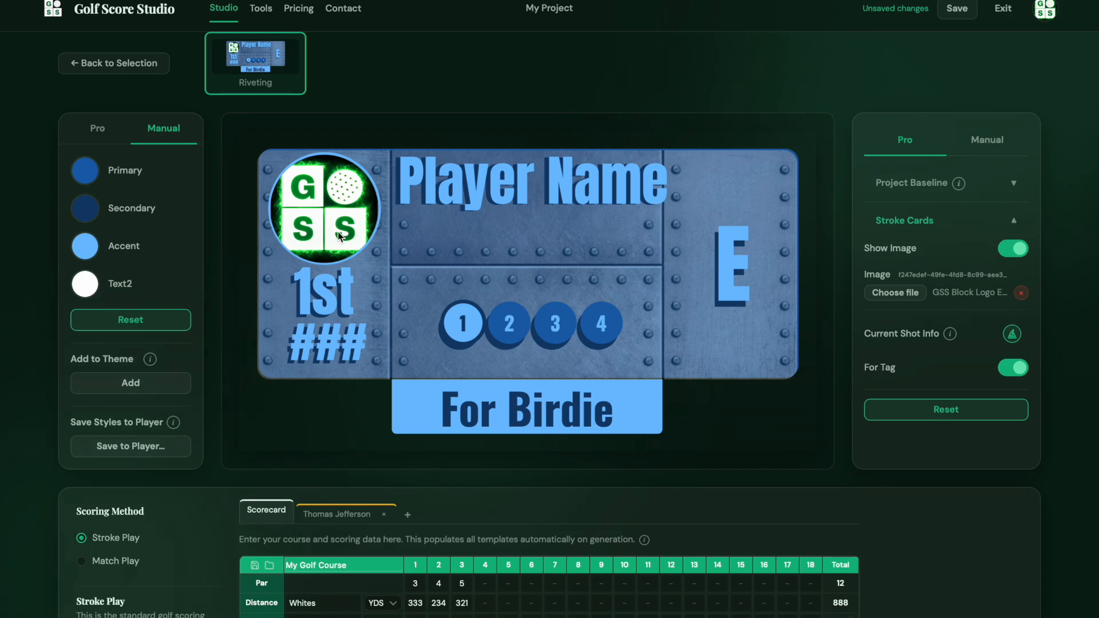
Generate the stroke card images from the customized Riveting template
{"action": "scroll", "coordinate": [340, 237], "scroll_direction": "down", "scroll_amount": 2}
{"action": "left_click", "coordinate": [951, 525]}
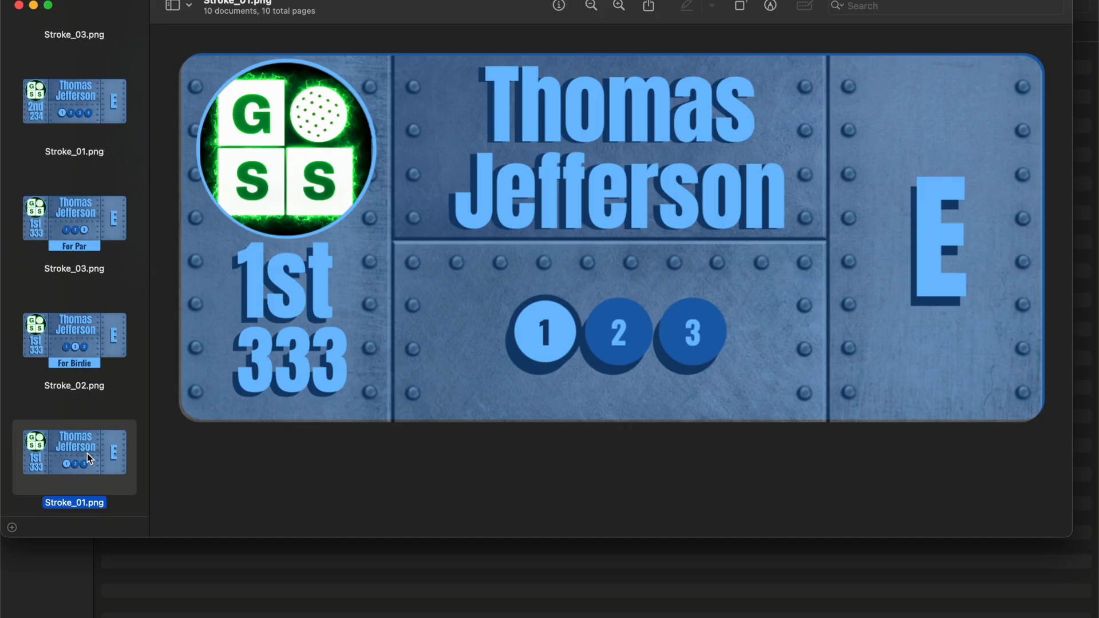
Examine the exported stroke cards for holes one to three in Preview, checking shot numbers, distances, scores and For Tags
{"action": "key", "text": "Up"}
{"action": "key", "text": "Up"}
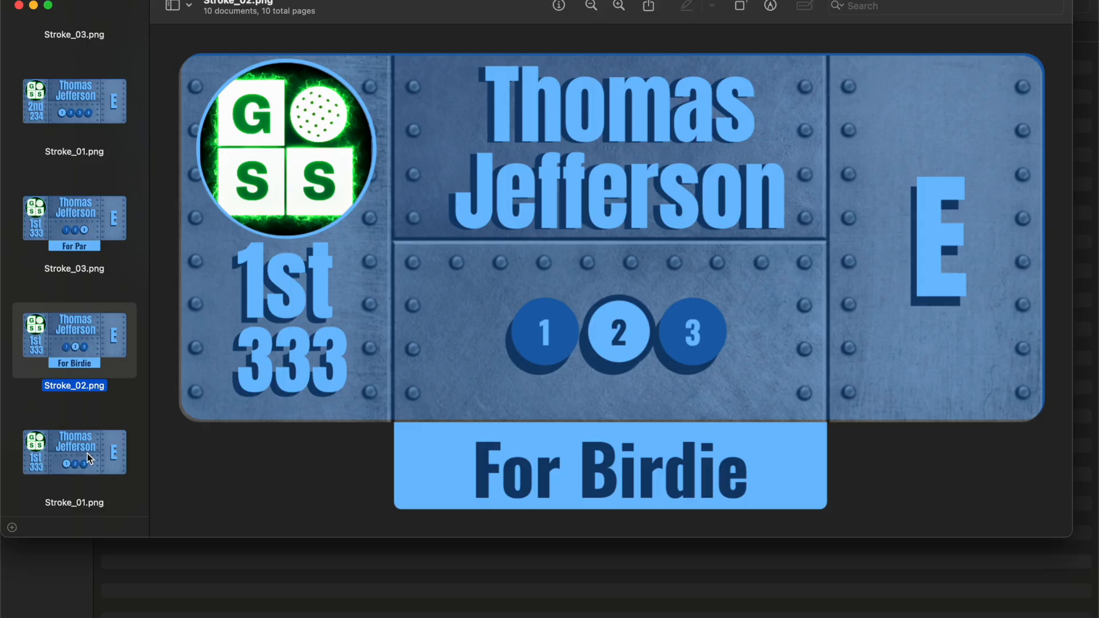
{"action": "key", "text": "Up"}
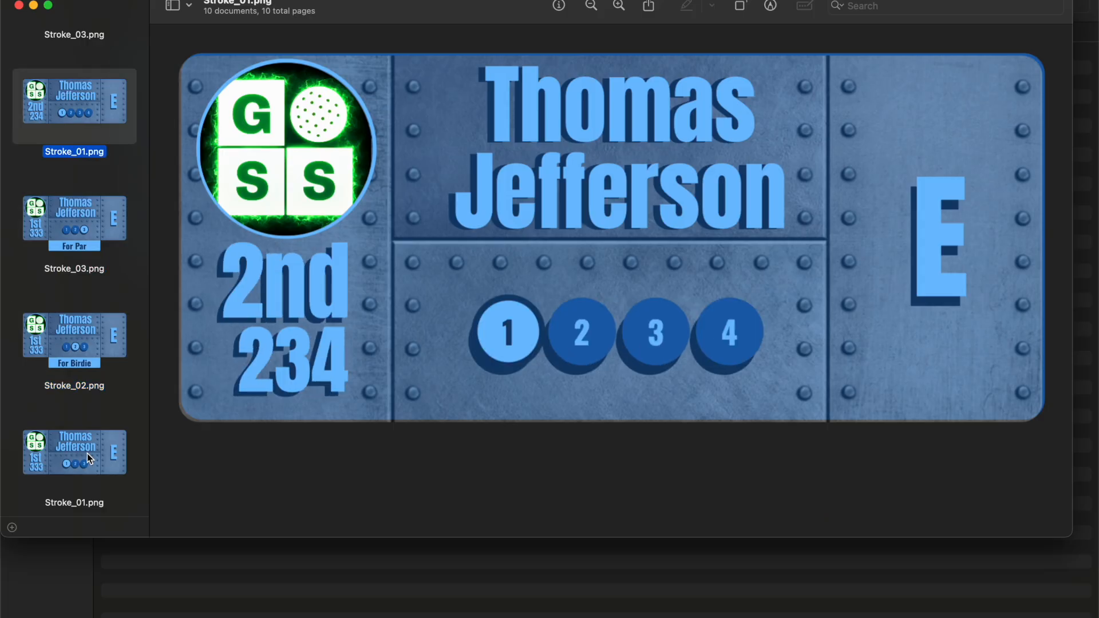
{"action": "key", "text": "Up"}
{"action": "key", "text": "Up"}
{"action": "key", "text": "Up"}
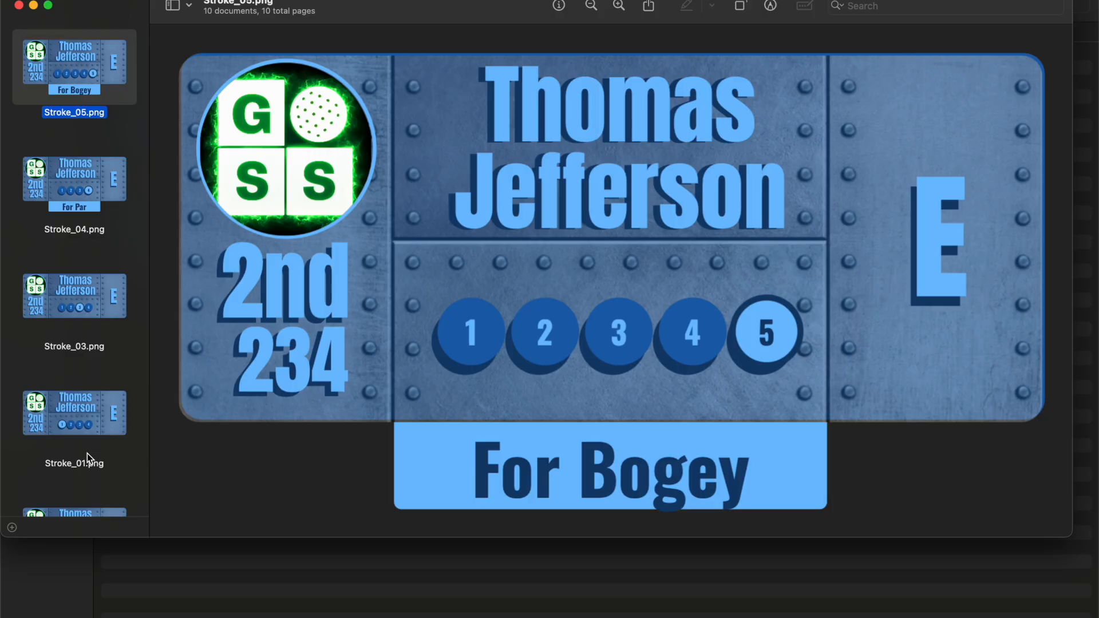
{"action": "key", "text": "Down"}
{"action": "key", "text": "Up"}
{"action": "key", "text": "Up"}
{"action": "key", "text": "Up"}
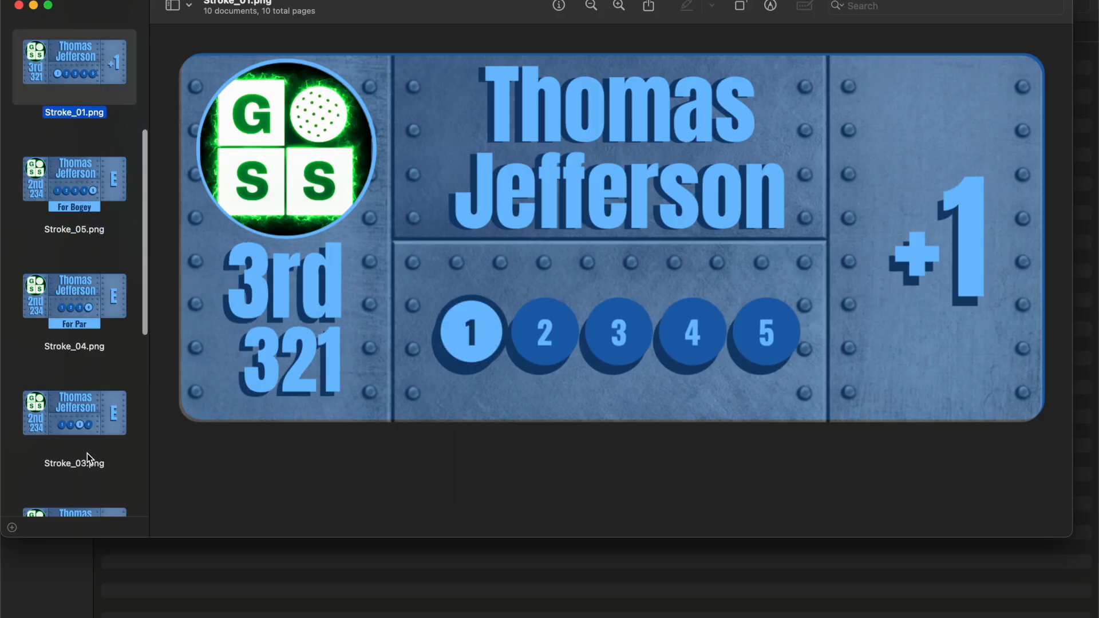
{"action": "key", "text": "Up"}
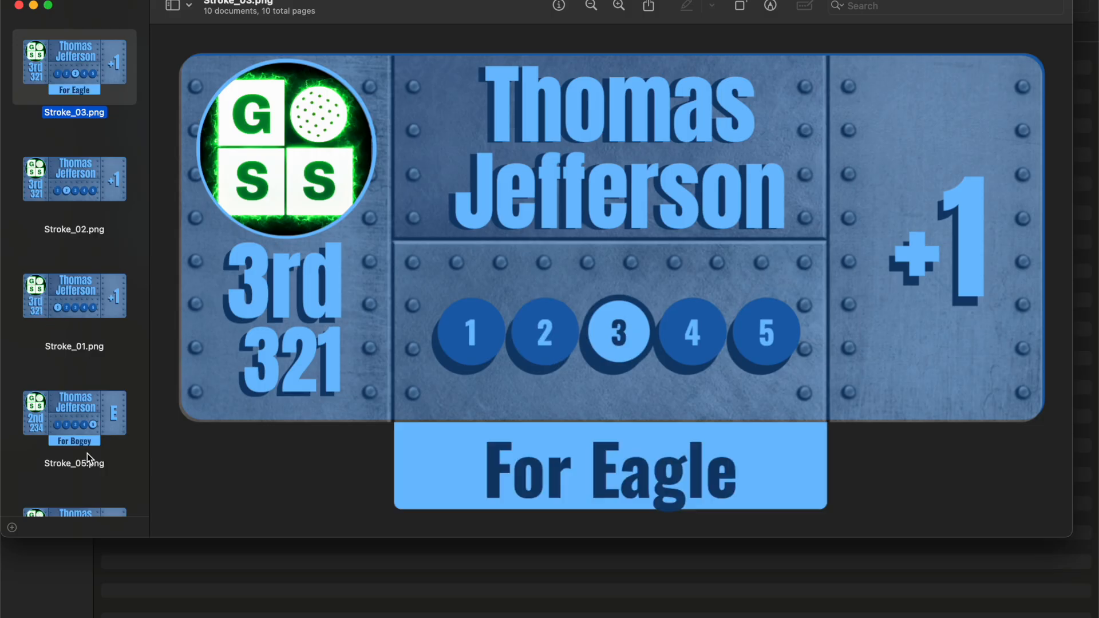
{"action": "key", "text": "Down"}
{"action": "key", "text": "Down"}
{"action": "key", "text": "Down"}
{"action": "key", "text": "Down"}
{"action": "key", "text": "Down"}
{"action": "key", "text": "Down"}
{"action": "key", "text": "Down"}
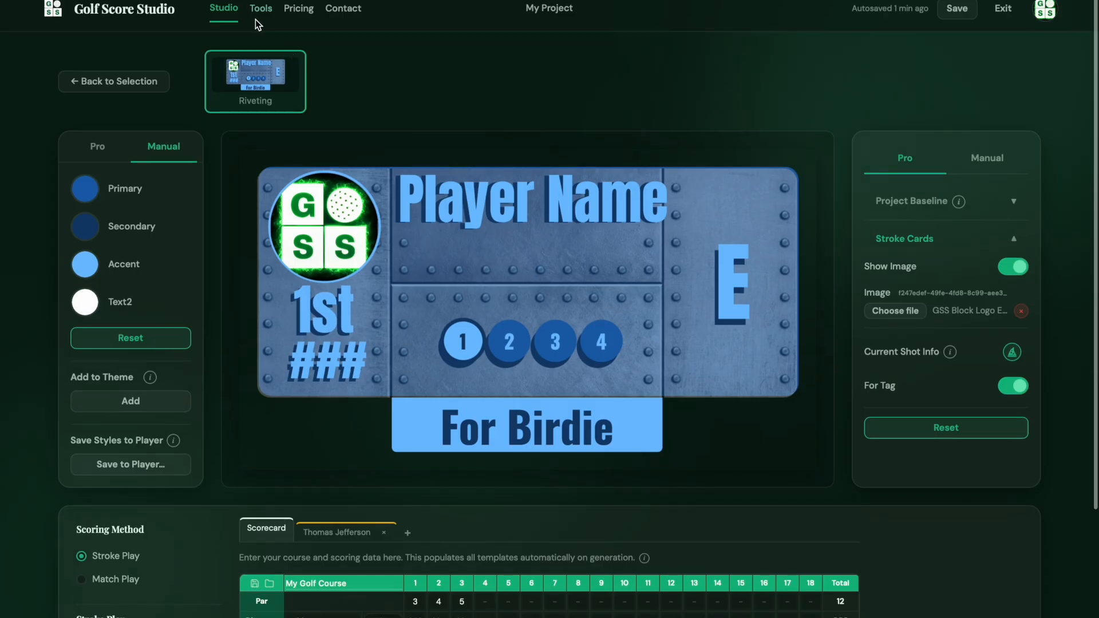
Return to Golf Score Studio's Template Builder, create a new template and name it Import
{"action": "left_click", "coordinate": [255, 13]}
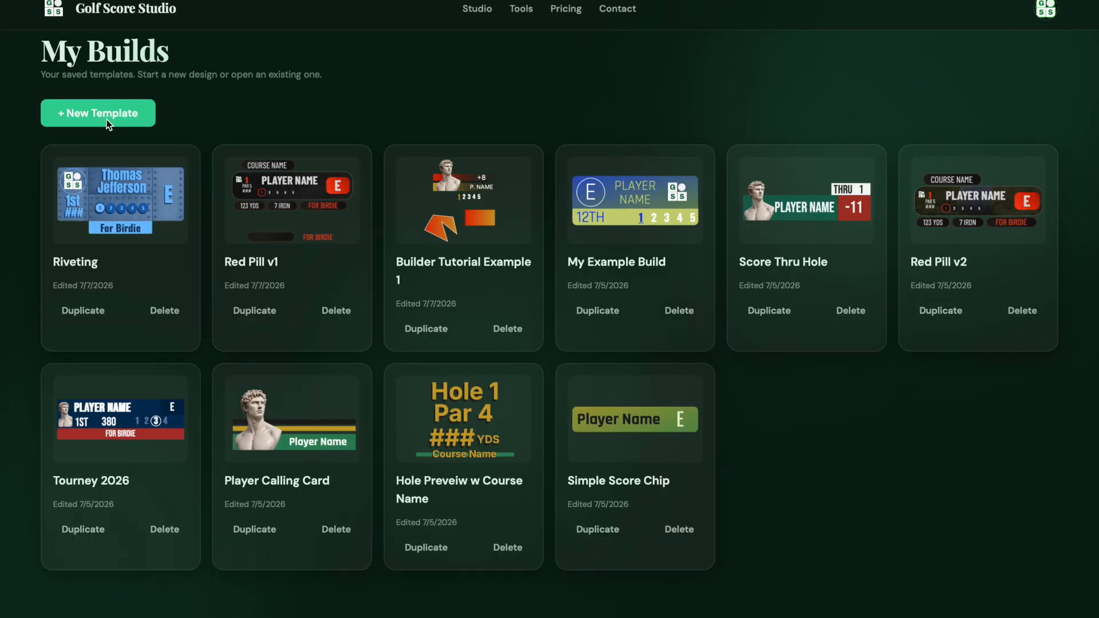
{"action": "left_click", "coordinate": [98, 112]}
{"action": "left_click", "coordinate": [107, 7]}
{"action": "type", "text": "Impor"}
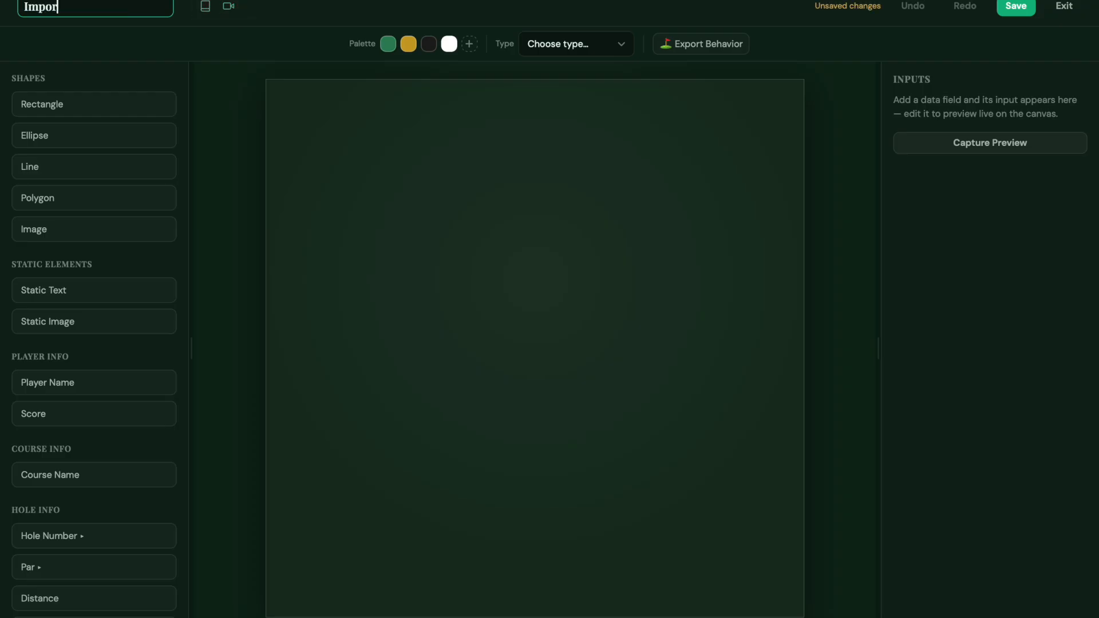
{"action": "type", "text": "t"}
{"action": "left_click", "coordinate": [295, 117]}
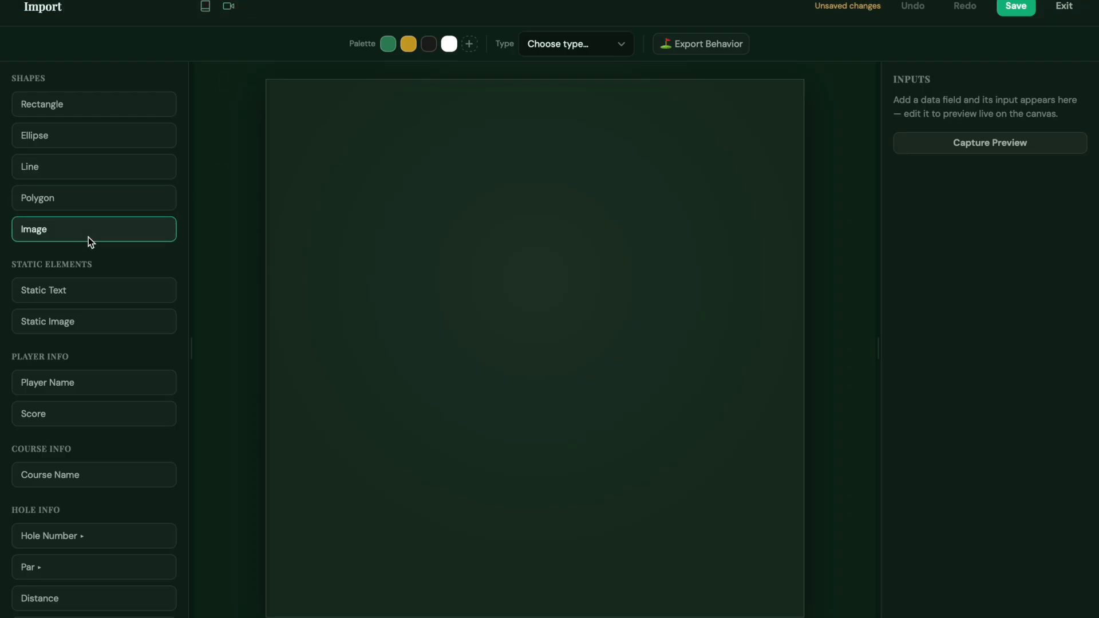
Add a static image with the teal and orange banner graphic and enlarge it around the middle of the canvas
{"action": "left_click", "coordinate": [81, 321]}
{"action": "left_click", "coordinate": [451, 44]}
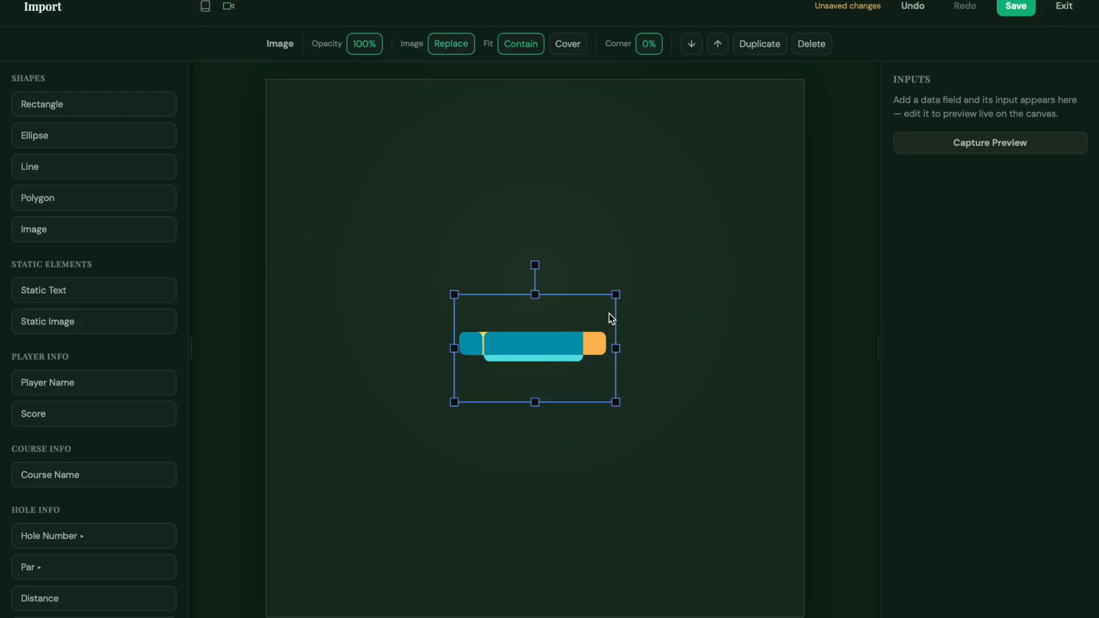
{"action": "left_click_drag", "start_coordinate": [616, 295], "coordinate": [711, 189]}
{"action": "left_click_drag", "start_coordinate": [454, 402], "coordinate": [336, 497]}
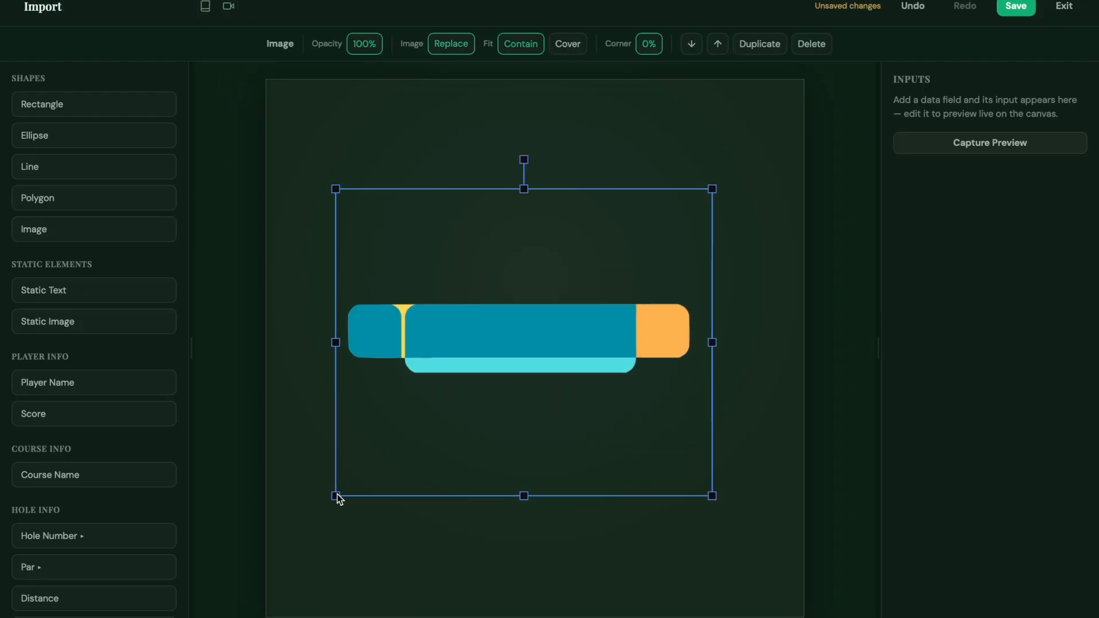
Resize and reposition the banner image to span nearly the full canvas width, with its fit set to Contain
{"action": "left_click_drag", "start_coordinate": [524, 496], "coordinate": [523, 363]}
{"action": "left_click", "coordinate": [567, 45]}
{"action": "left_click_drag", "start_coordinate": [544, 264], "coordinate": [565, 275]}
{"action": "left_click_drag", "start_coordinate": [733, 288], "coordinate": [786, 335]}
{"action": "left_click_drag", "start_coordinate": [573, 275], "coordinate": [525, 355]}
{"action": "left_click_drag", "start_coordinate": [740, 282], "coordinate": [773, 224]}
{"action": "left_click", "coordinate": [521, 45]}
{"action": "left_click_drag", "start_coordinate": [773, 340], "coordinate": [795, 341]}
{"action": "left_click_drag", "start_coordinate": [309, 224], "coordinate": [269, 150]}
{"action": "left_click_drag", "start_coordinate": [795, 457], "coordinate": [817, 537]}
{"action": "mouse_move", "coordinate": [592, 338]}
{"action": "left_mouse_down"}
{"action": "mouse_move", "coordinate": [611, 312]}
{"action": "mouse_move", "coordinate": [611, 331]}
{"action": "left_mouse_up"}
{"action": "left_click", "coordinate": [201, 232]}
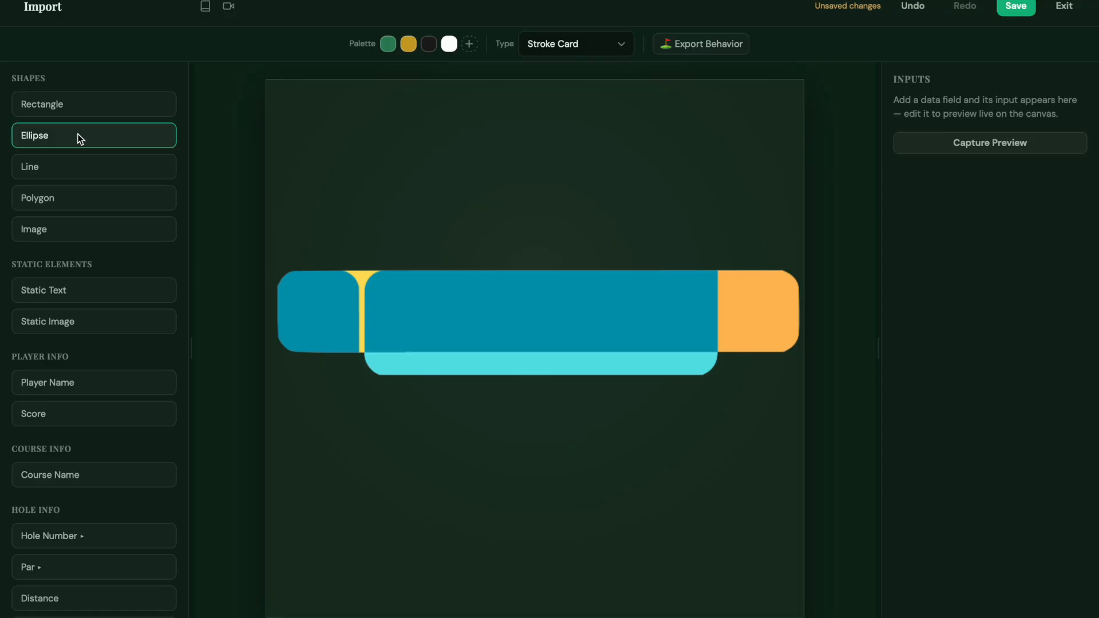
Add a logo image field and place it on the small teal block of the banner
{"action": "left_click", "coordinate": [57, 229]}
{"action": "left_click_drag", "start_coordinate": [575, 366], "coordinate": [329, 320]}
{"action": "left_click", "coordinate": [387, 229]}
Add a Player Name field, fit it inside the banner's large teal block and change its font
{"action": "left_click", "coordinate": [57, 382]}
{"action": "left_click_drag", "start_coordinate": [466, 373], "coordinate": [354, 374]}
{"action": "left_click_drag", "start_coordinate": [668, 374], "coordinate": [690, 307]}
{"action": "left_click_drag", "start_coordinate": [731, 306], "coordinate": [625, 305]}
{"action": "left_click", "coordinate": [199, 44]}
{"action": "left_click", "coordinate": [211, 135]}
{"action": "left_click_drag", "start_coordinate": [465, 318], "coordinate": [465, 326]}
{"action": "left_click_drag", "start_coordinate": [624, 314], "coordinate": [708, 315]}
{"action": "left_click", "coordinate": [782, 45]}
{"action": "left_click", "coordinate": [302, 316]}
{"action": "left_click", "coordinate": [545, 229]}
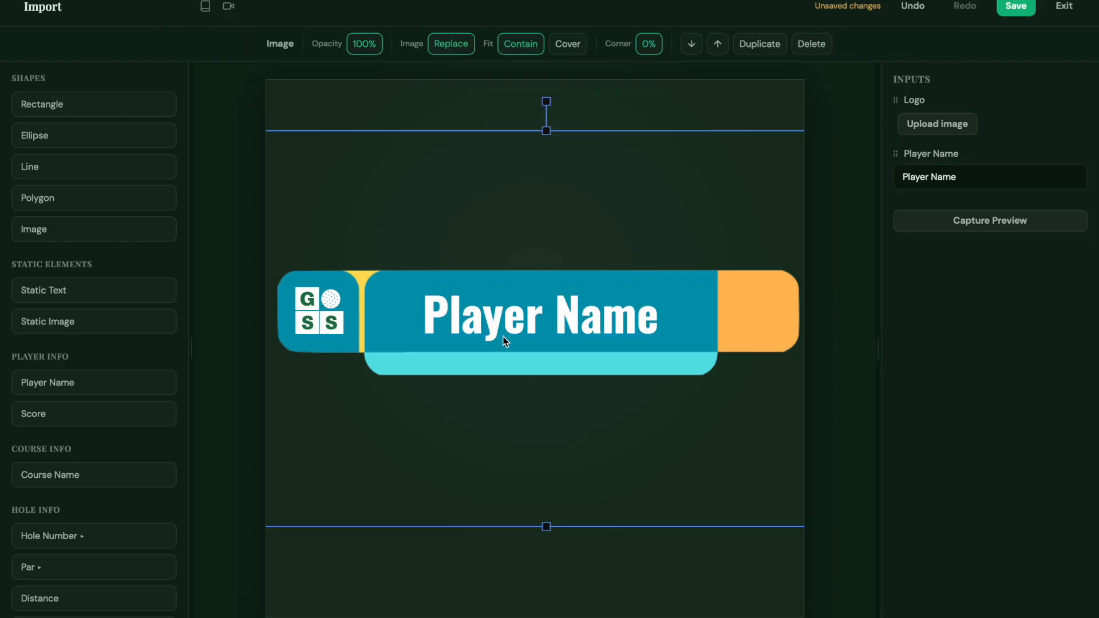
Add a Score field, place and size it over the banner's orange block, and adjust its text styling
{"action": "left_click", "coordinate": [57, 414]}
{"action": "left_click", "coordinate": [632, 47]}
{"action": "left_click_drag", "start_coordinate": [530, 372], "coordinate": [716, 272]}
{"action": "left_click", "coordinate": [782, 45]}
{"action": "left_click", "coordinate": [200, 44]}
{"action": "left_click", "coordinate": [208, 136]}
{"action": "left_click_drag", "start_coordinate": [748, 300], "coordinate": [794, 342]}
{"action": "left_click", "coordinate": [663, 45]}
{"action": "left_click", "coordinate": [544, 316]}
{"action": "left_click", "coordinate": [662, 44]}
{"action": "left_click", "coordinate": [662, 44]}
Set the preview score to +18 and adjust the Score field to fit the orange block
{"action": "left_click", "coordinate": [939, 229]}
{"action": "key", "text": "BackSpace"}
{"action": "type", "text": "+18"}
{"action": "left_click_drag", "start_coordinate": [727, 341], "coordinate": [718, 341]}
{"action": "left_click", "coordinate": [658, 423]}
Add a Stroke Indicator and fit it on the light teal strip below the player name
{"action": "scroll", "coordinate": [96, 299], "scroll_direction": "down", "scroll_amount": 5}
{"action": "left_click", "coordinate": [74, 594]}
{"action": "left_click_drag", "start_coordinate": [596, 414], "coordinate": [482, 364]}
{"action": "left_click_drag", "start_coordinate": [483, 378], "coordinate": [485, 372]}
{"action": "left_click", "coordinate": [544, 43]}
{"action": "left_click", "coordinate": [633, 430]}
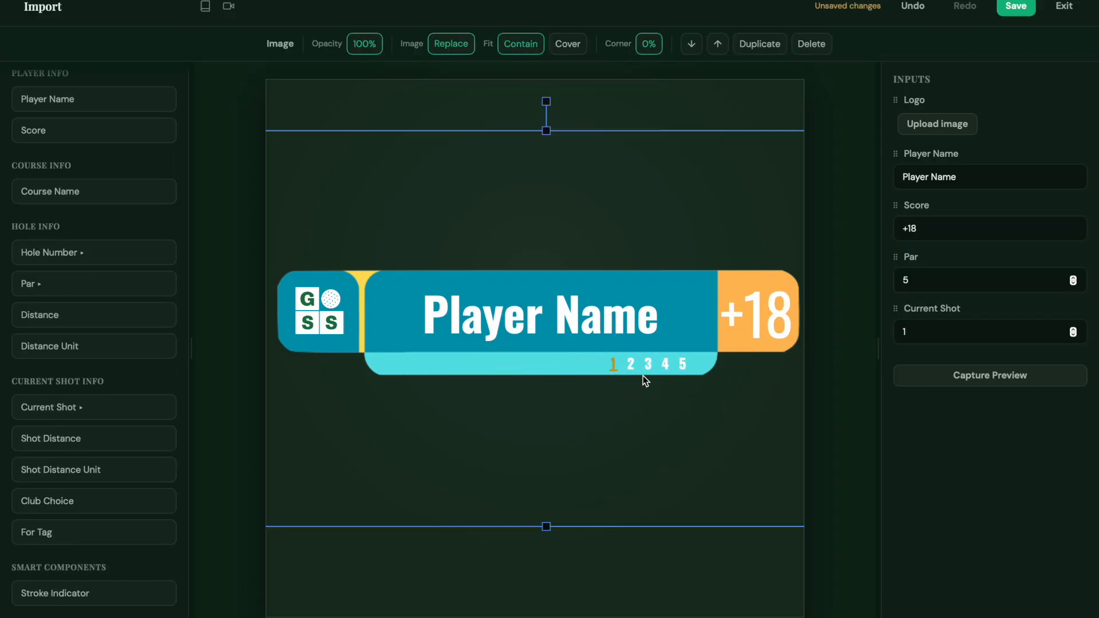
Color the stroke indicator's current number white and its other numbers black, and save the Import template
{"action": "left_click", "coordinate": [647, 365]}
{"action": "left_click", "coordinate": [674, 44]}
{"action": "left_click", "coordinate": [681, 231]}
{"action": "left_click", "coordinate": [686, 106]}
{"action": "left_click", "coordinate": [681, 252]}
{"action": "left_click", "coordinate": [687, 130]}
{"action": "left_click", "coordinate": [681, 252]}
{"action": "left_click", "coordinate": [632, 401]}
{"action": "key", "text": "Escape"}
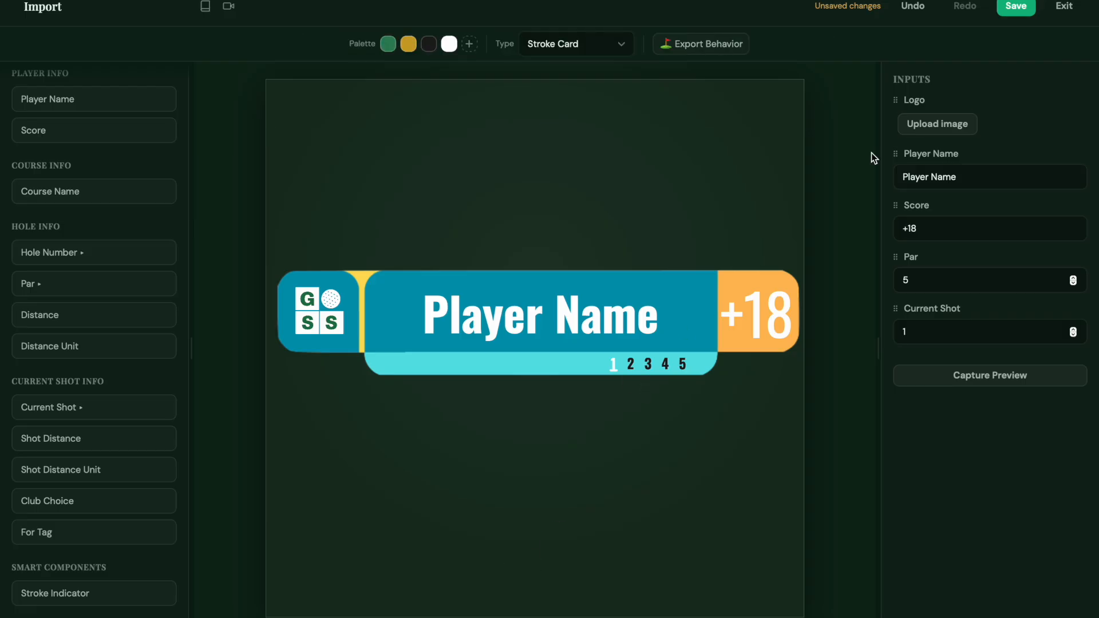
{"action": "left_click", "coordinate": [1011, 8]}
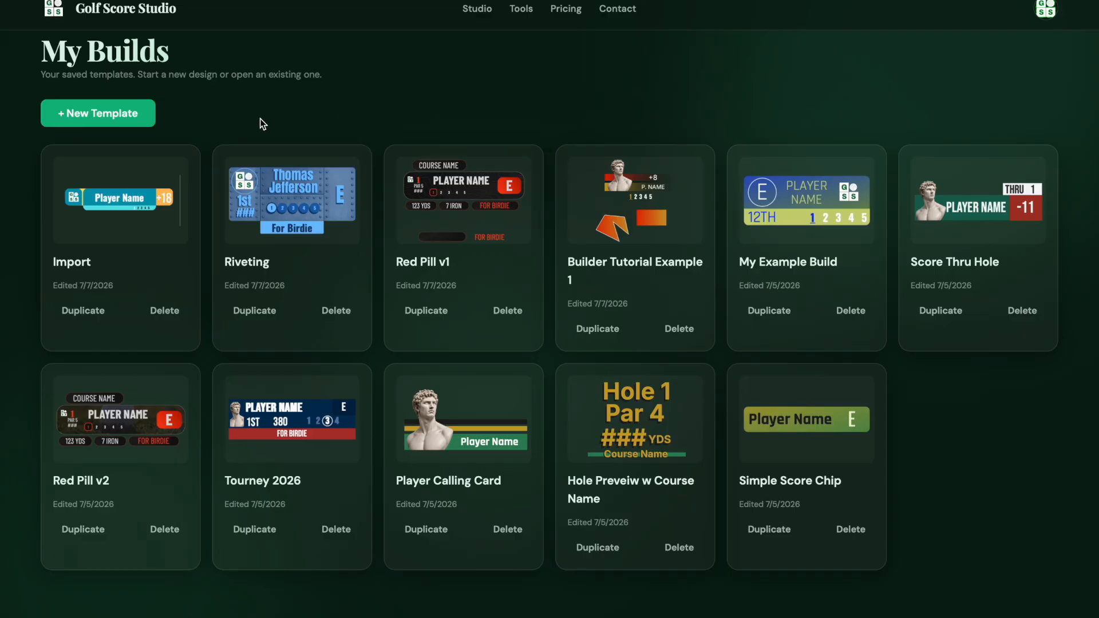
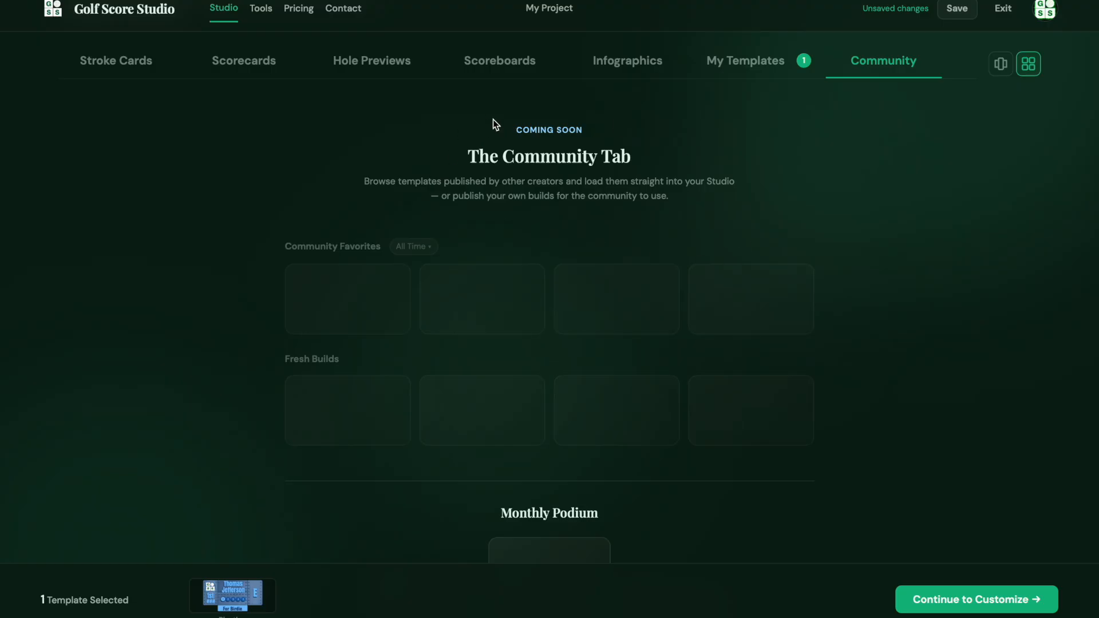
Look through the saved builds in My Templates and the sections of the Studio's Community page
{"action": "scroll", "coordinate": [728, 253], "scroll_direction": "up", "scroll_amount": 1}
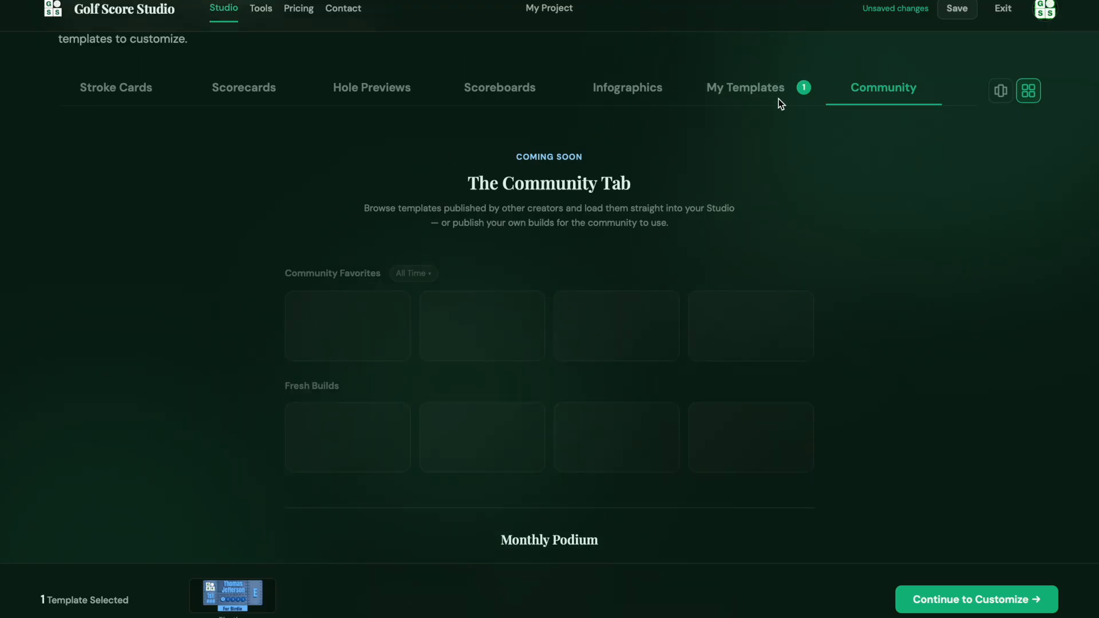
{"action": "left_click", "coordinate": [754, 95]}
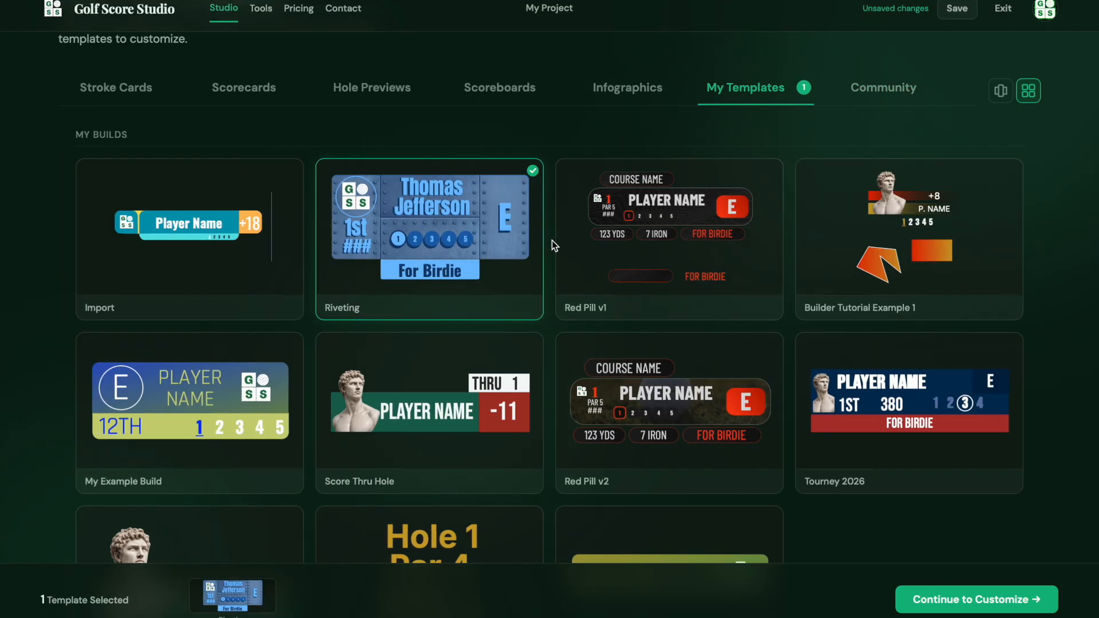
{"action": "left_click", "coordinate": [882, 89]}
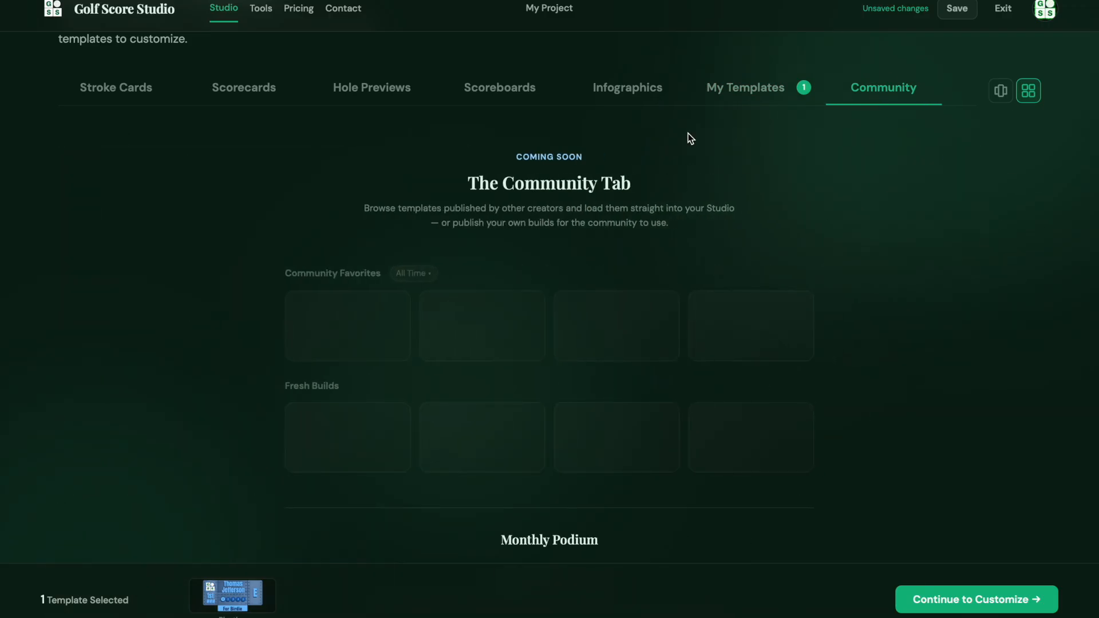
{"action": "scroll", "coordinate": [570, 267], "scroll_direction": "down", "scroll_amount": 6}
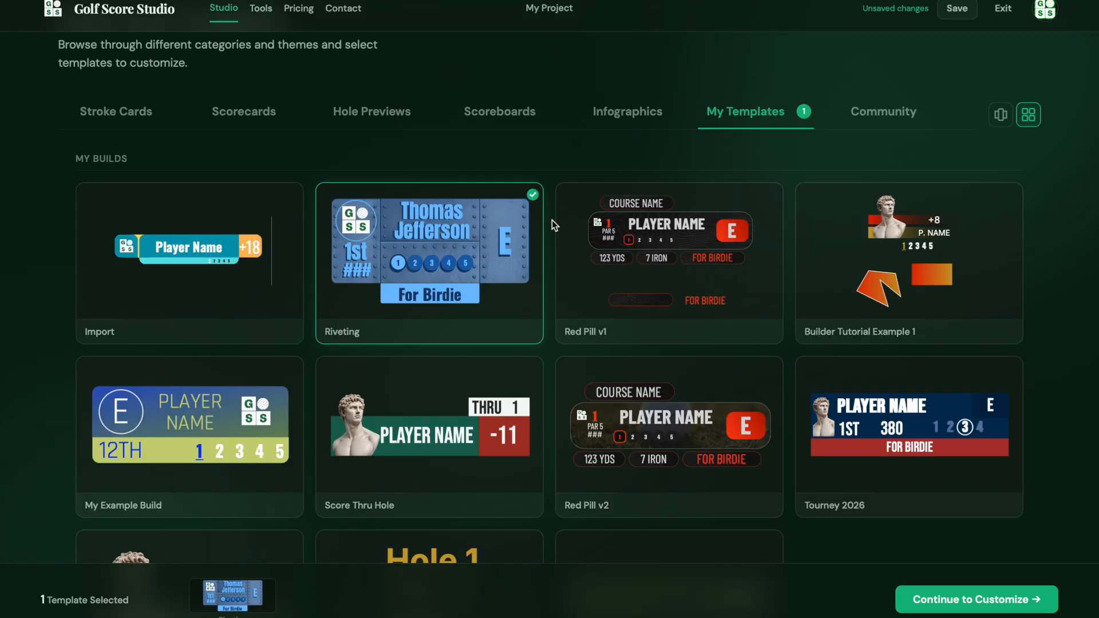
{"action": "scroll", "coordinate": [553, 220], "scroll_direction": "down", "scroll_amount": 1}
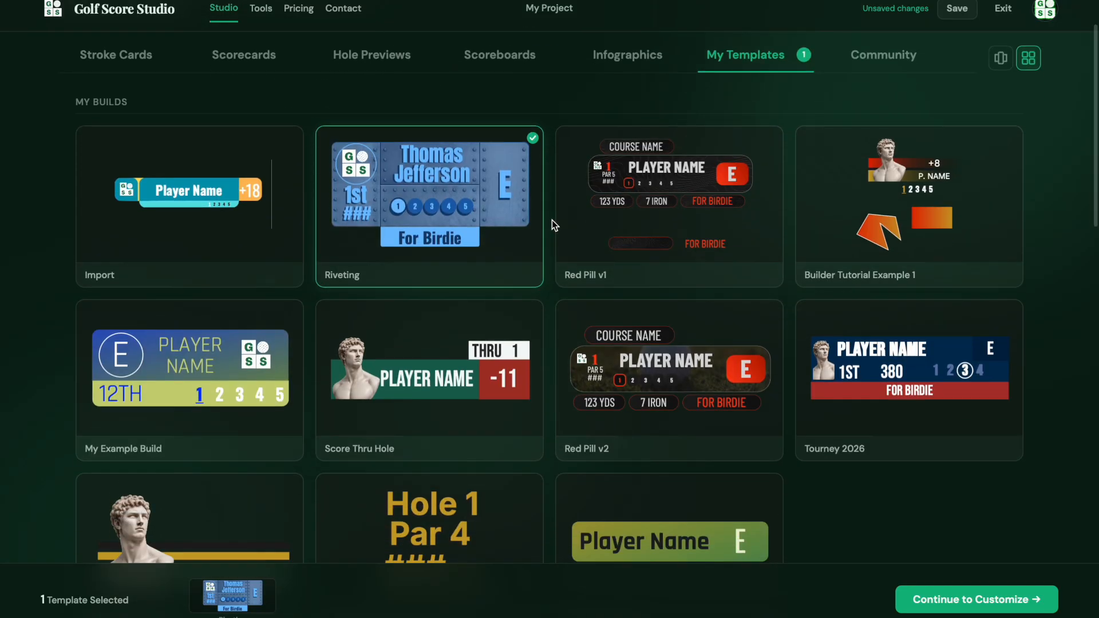
{"action": "scroll", "coordinate": [553, 220], "scroll_direction": "down", "scroll_amount": 1}
{"action": "scroll", "coordinate": [552, 219], "scroll_direction": "up", "scroll_amount": 1}
{"action": "scroll", "coordinate": [551, 219], "scroll_direction": "down", "scroll_amount": 1}
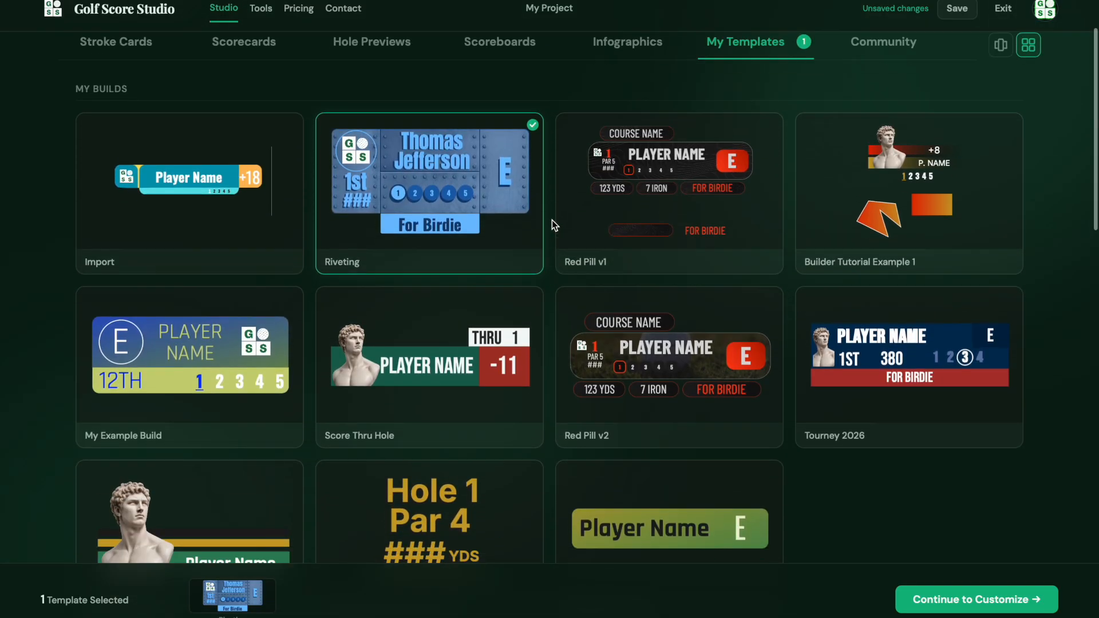
{"action": "scroll", "coordinate": [553, 220], "scroll_direction": "up", "scroll_amount": 2}
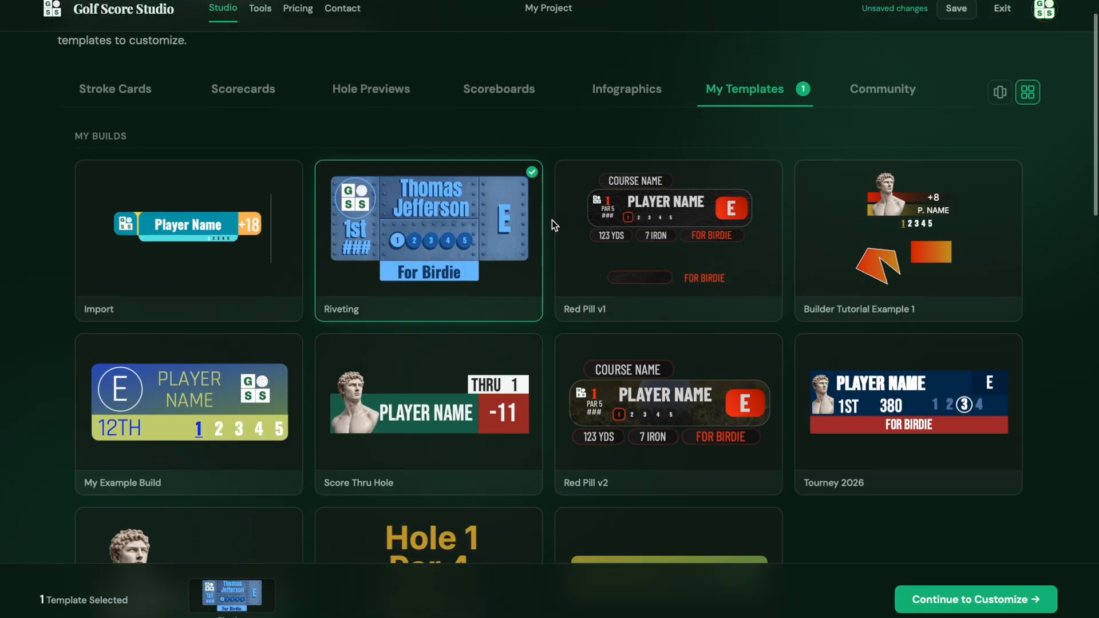
{"action": "scroll", "coordinate": [552, 220], "scroll_direction": "down", "scroll_amount": 3}
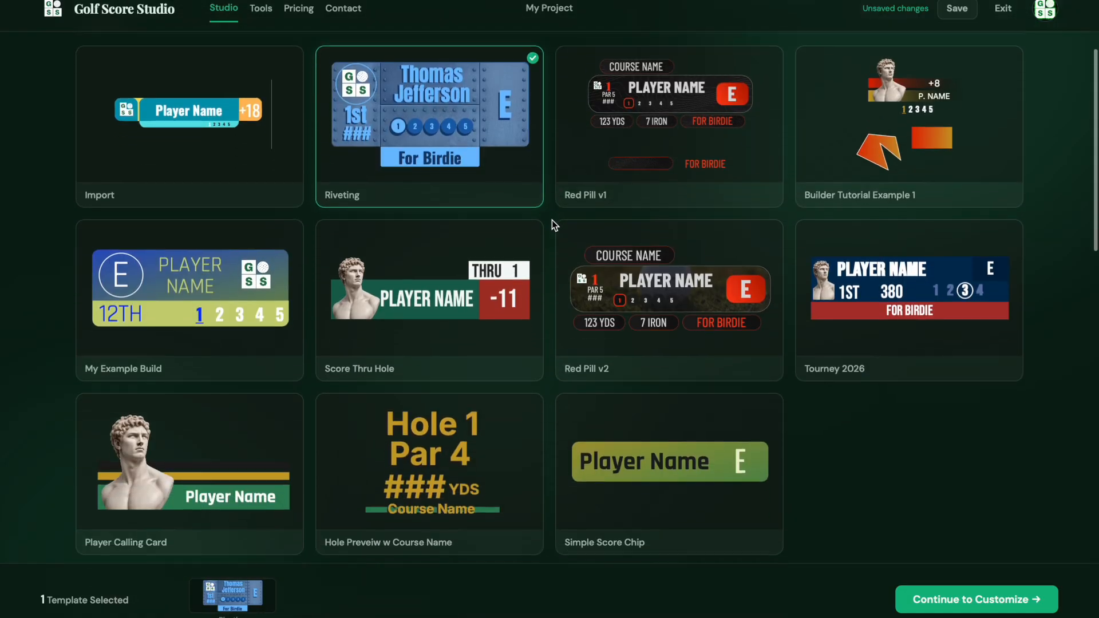
{"action": "scroll", "coordinate": [553, 220], "scroll_direction": "up", "scroll_amount": 3}
{"action": "scroll", "coordinate": [553, 220], "scroll_direction": "down", "scroll_amount": 2}
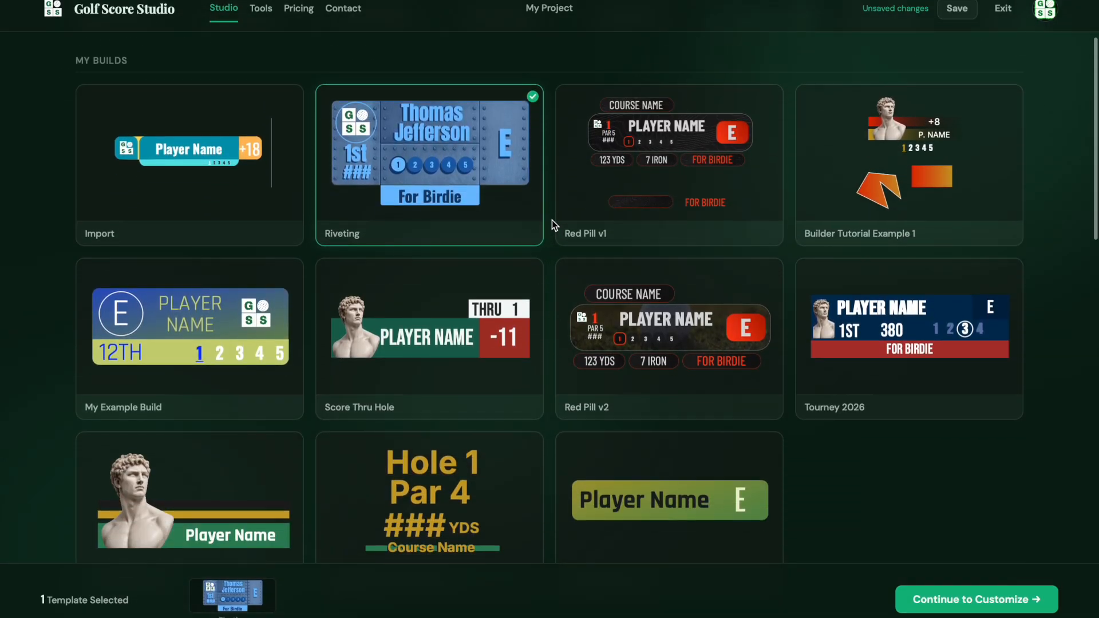